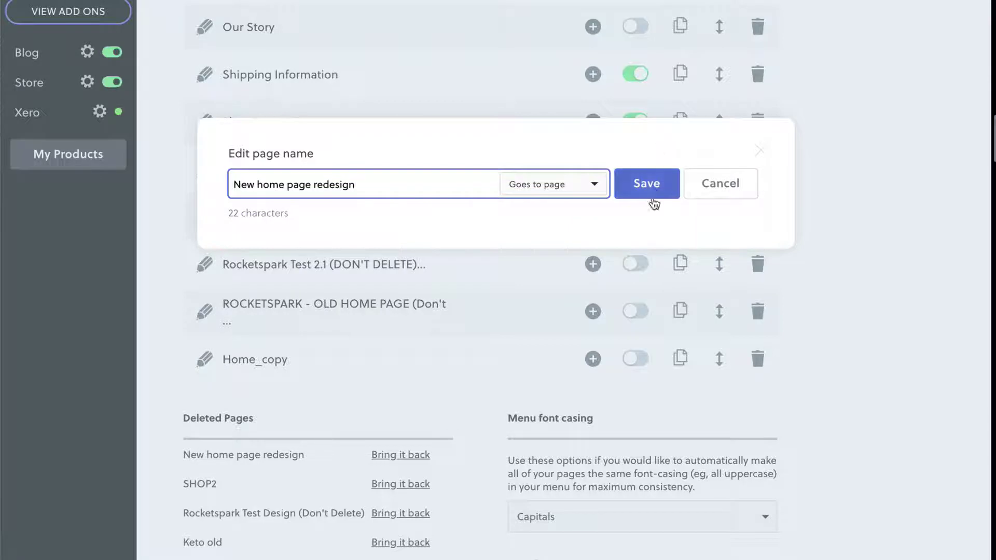
# Save the copied home page's name as "New home page redesign" and open that page for editing
pyautogui.click(652, 189)
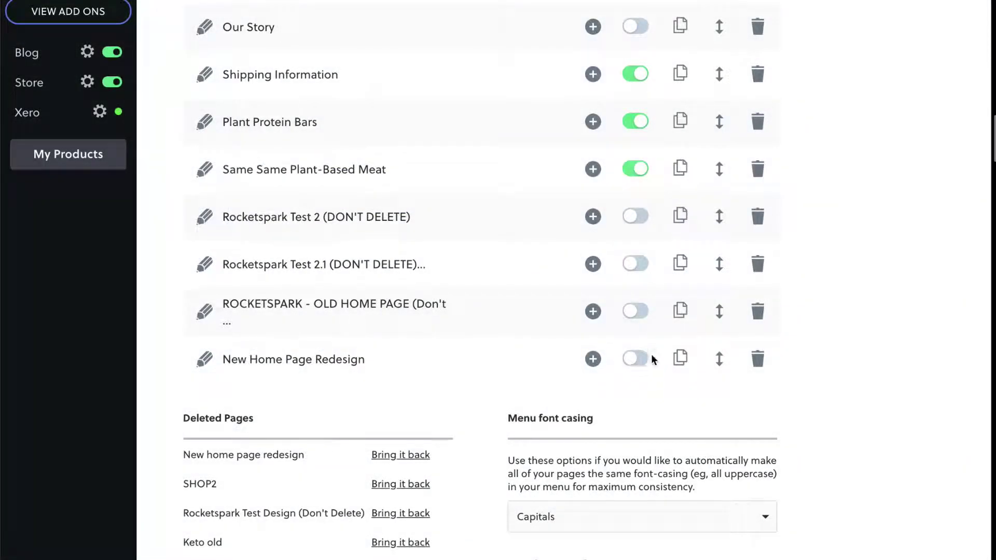
pyautogui.click(319, 362)
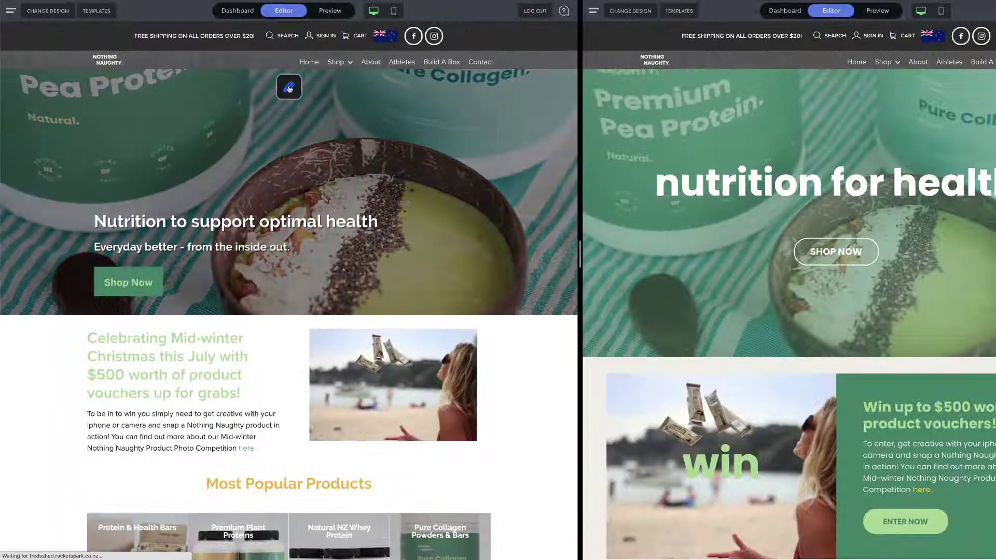
# Delete all slides from the feature area and remove the feature area from the page
pyautogui.click(289, 89)
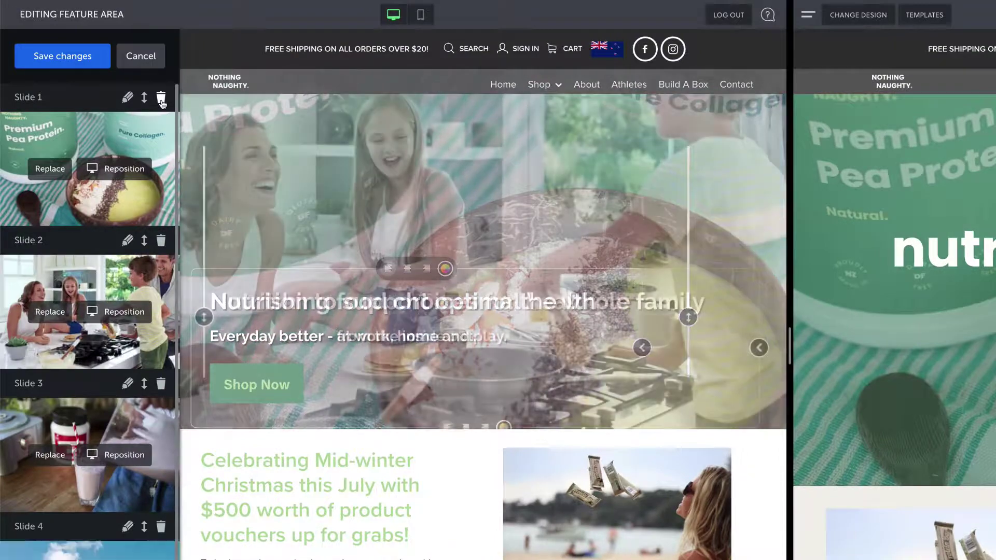
pyautogui.click(161, 98)
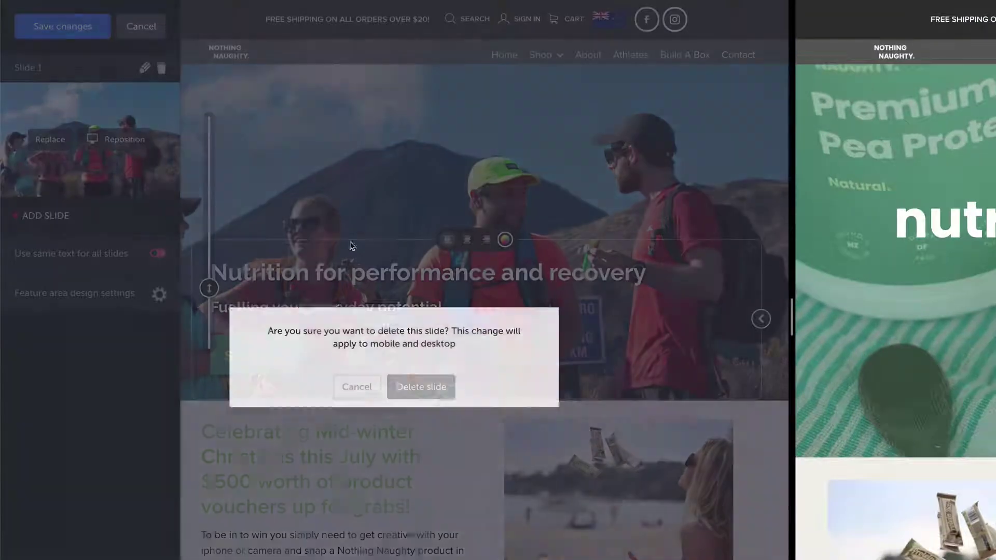
pyautogui.click(428, 387)
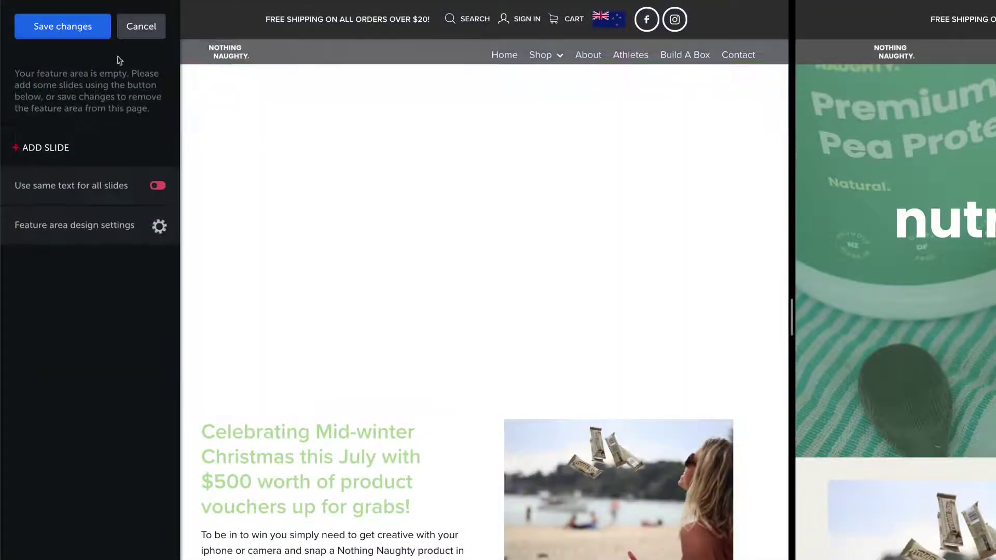
pyautogui.click(50, 33)
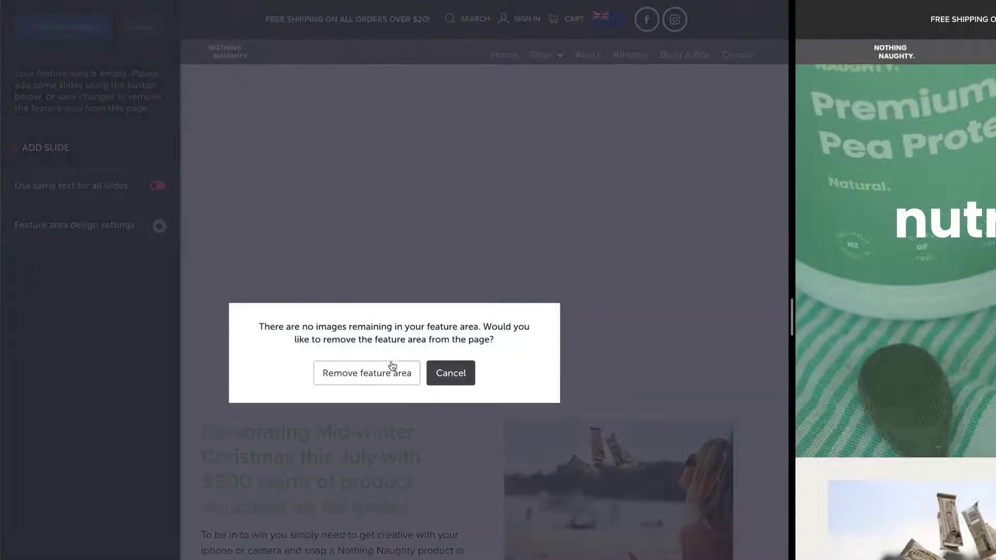
pyautogui.click(392, 367)
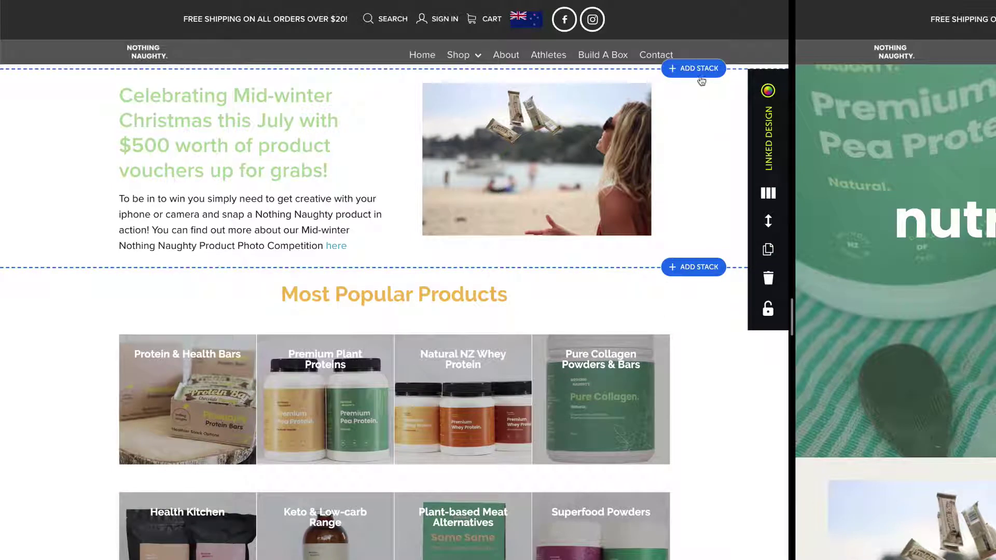
# Add a blank single-column stack above the Mid-winter Christmas section, containing a text block with the centred title "nutrition for health"
pyautogui.click(698, 69)
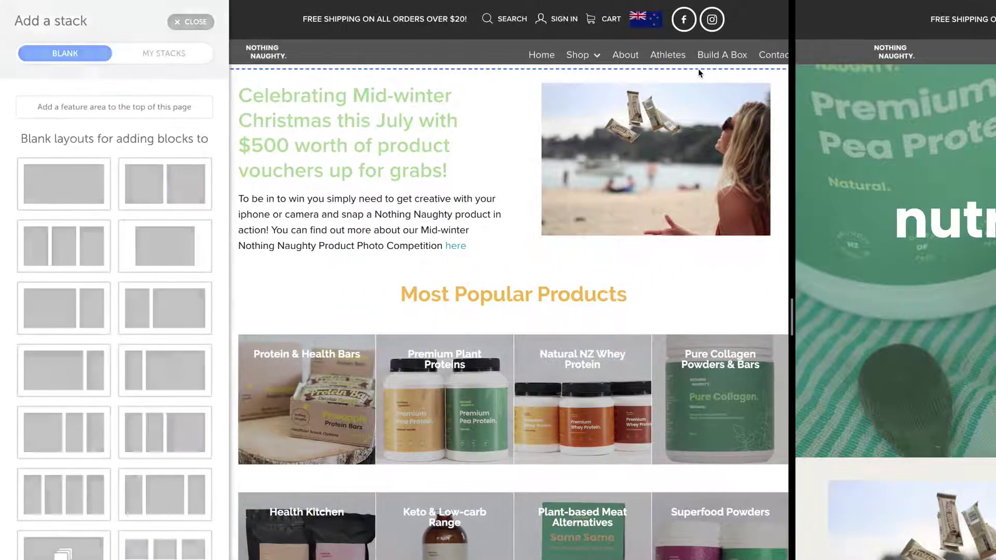
pyautogui.click(74, 183)
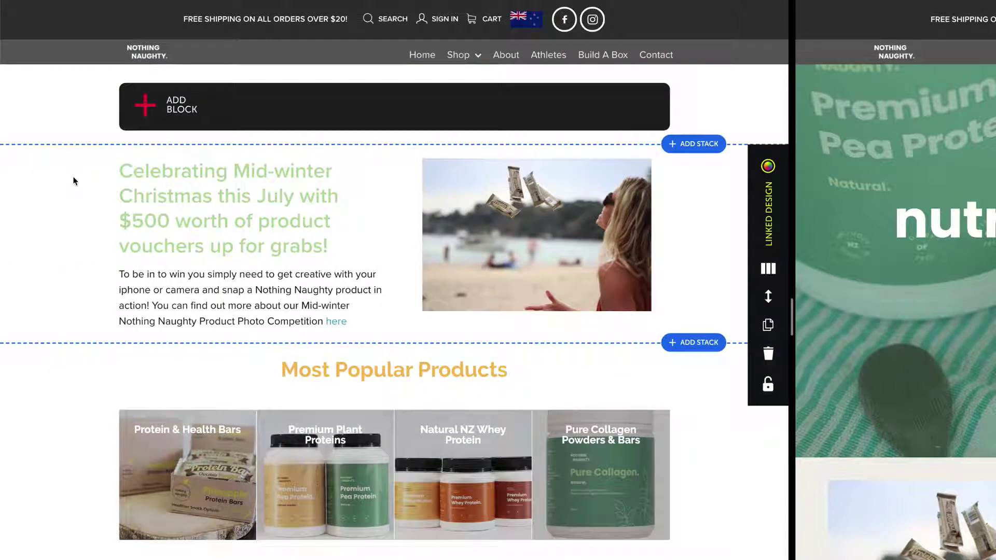
pyautogui.click(267, 123)
pyautogui.click(261, 293)
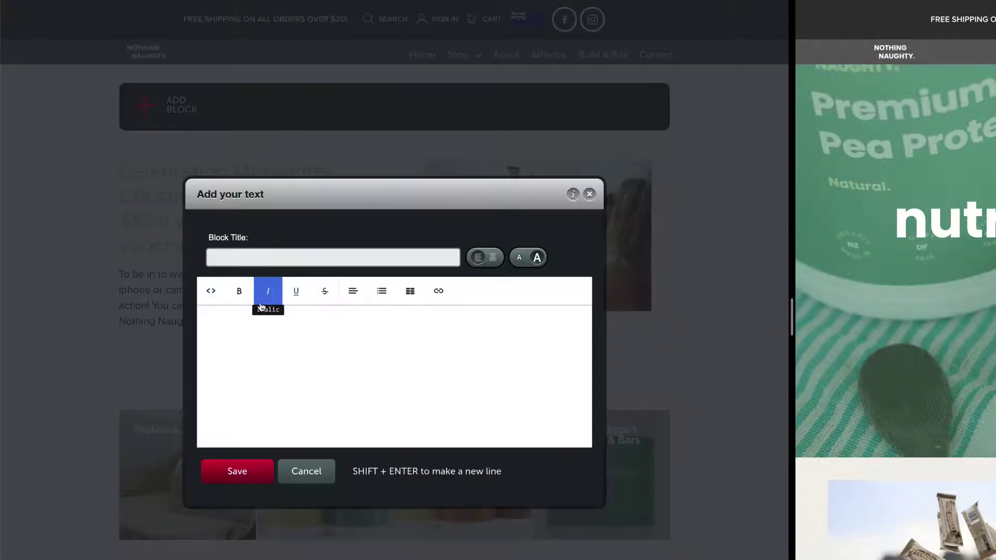
pyautogui.write('nutrition for health')
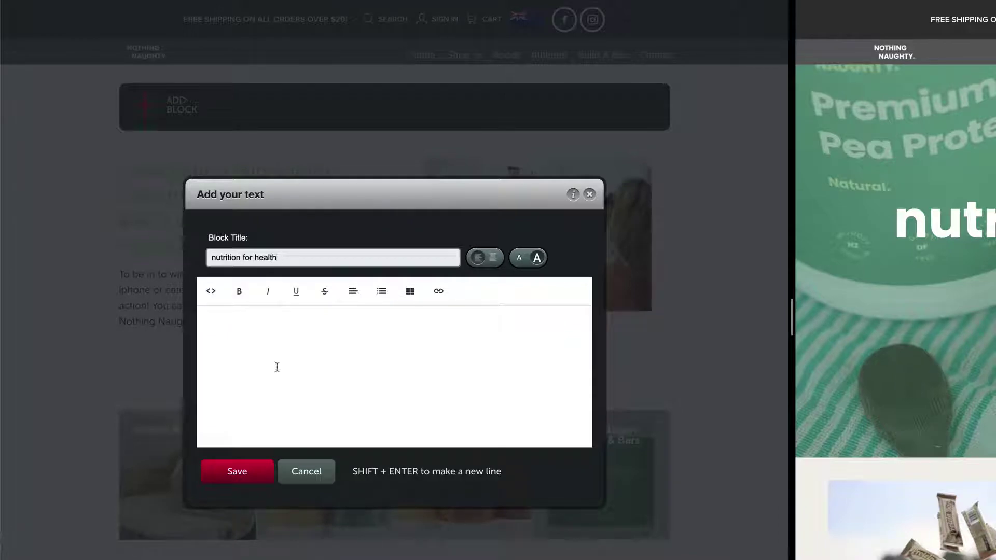
pyautogui.click(494, 259)
pyautogui.click(238, 471)
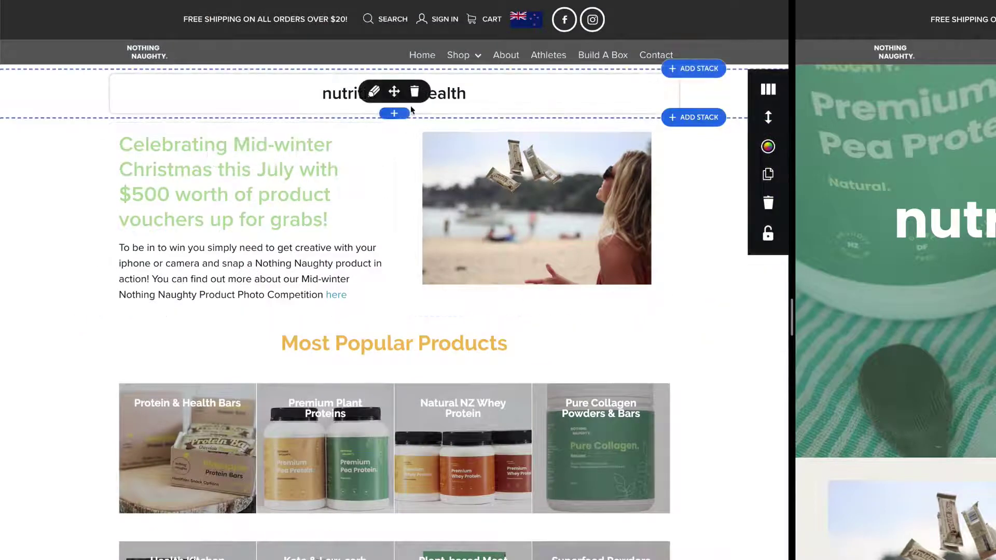
# Add a "SHOP NOW" button block under the "nutrition for health" title, linked to the Shop page
pyautogui.click(401, 111)
pyautogui.click(462, 300)
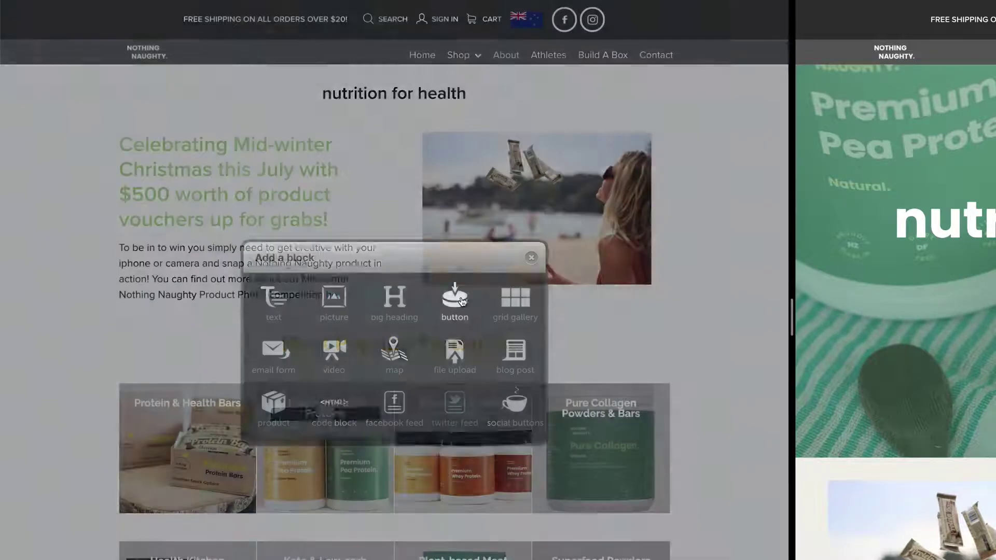
pyautogui.write('SHOP NOW')
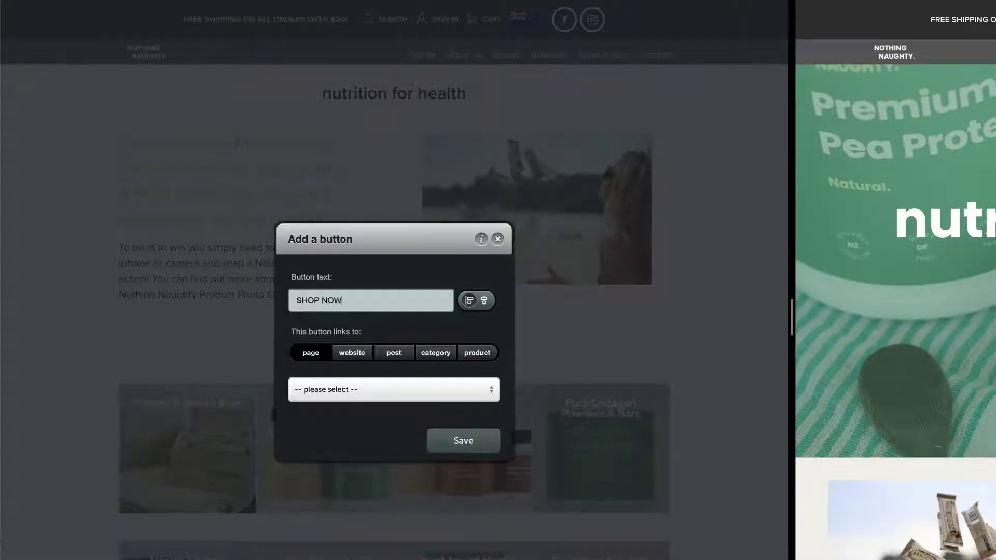
pyautogui.click(379, 392)
pyautogui.scroll(-5, 371, 498)
pyautogui.click(340, 534)
pyautogui.click(485, 448)
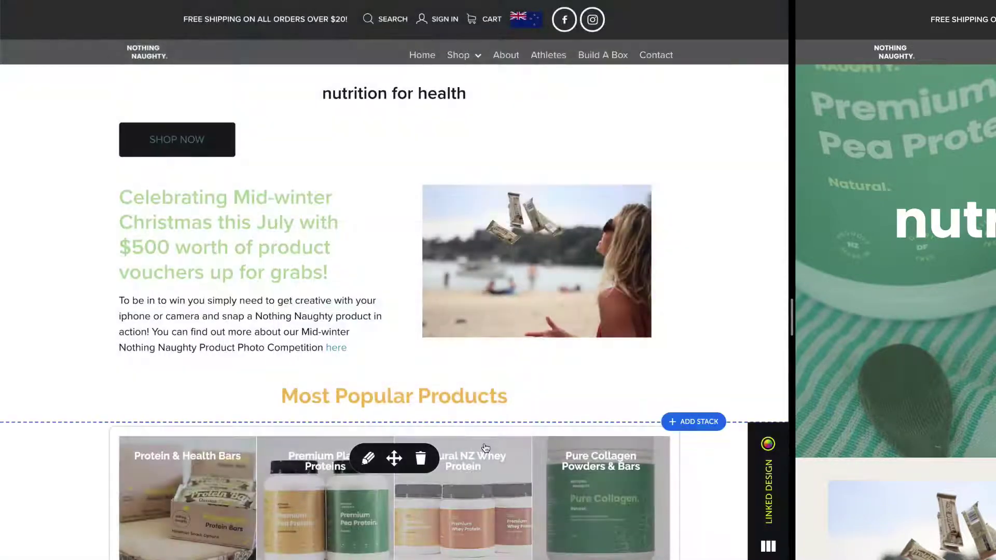
# Centre-align the SHOP NOW button and save it
pyautogui.click(373, 131)
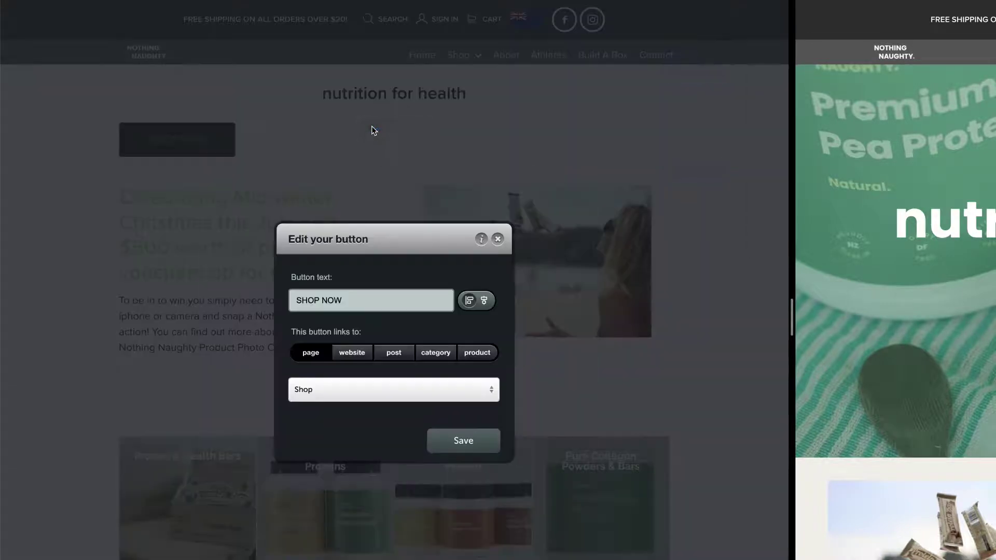
pyautogui.click(483, 302)
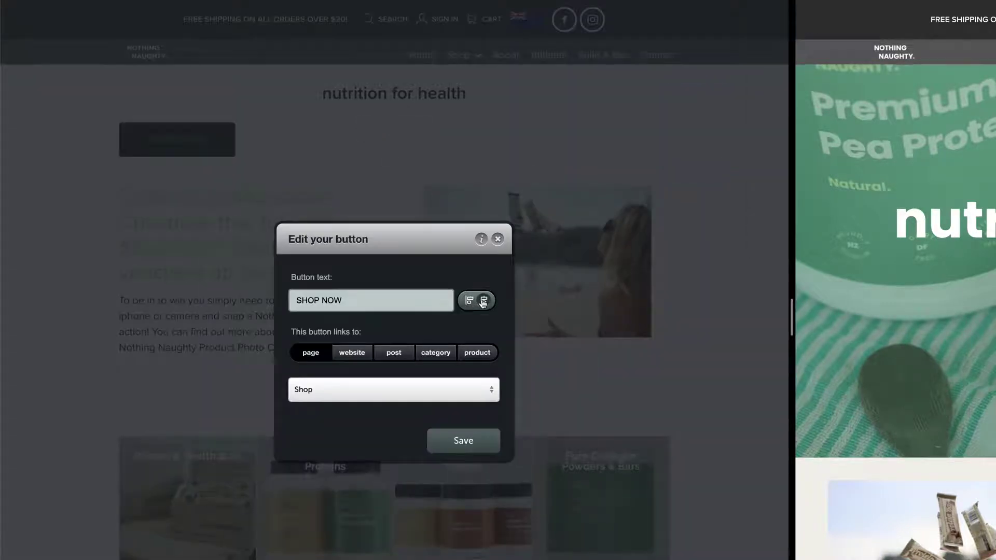
pyautogui.click(470, 442)
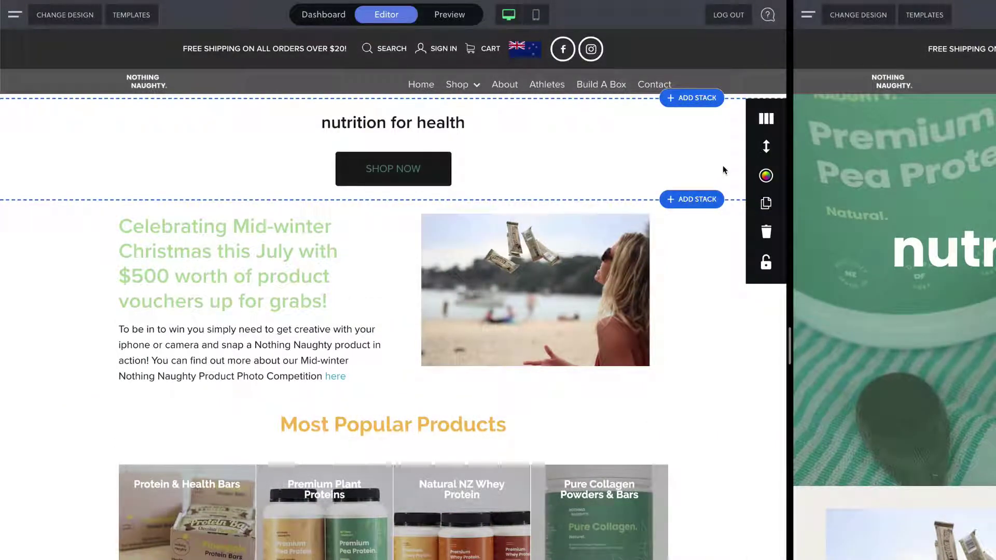
# Set the background colour of the "nutrition for health" stack to the recently used green #448771
pyautogui.click(769, 176)
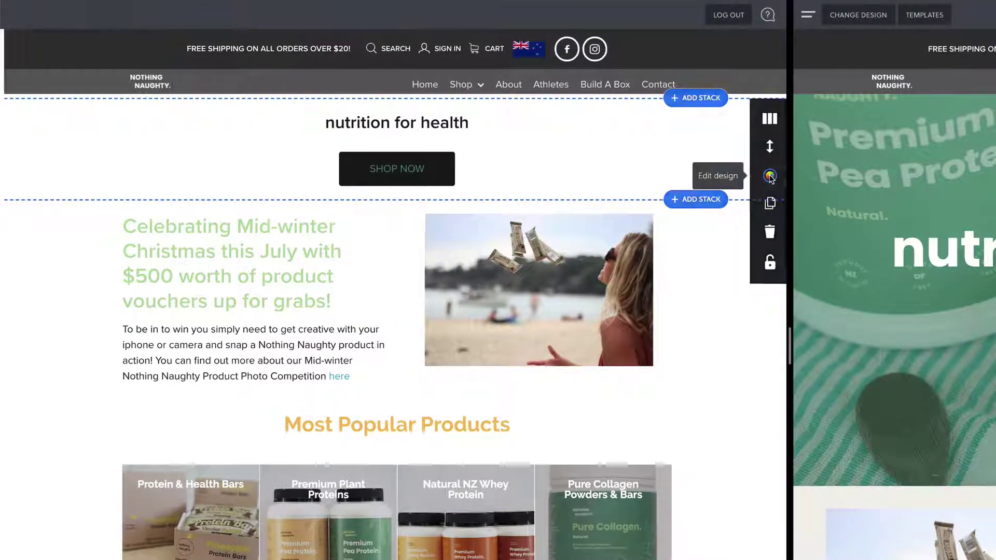
pyautogui.click(106, 99)
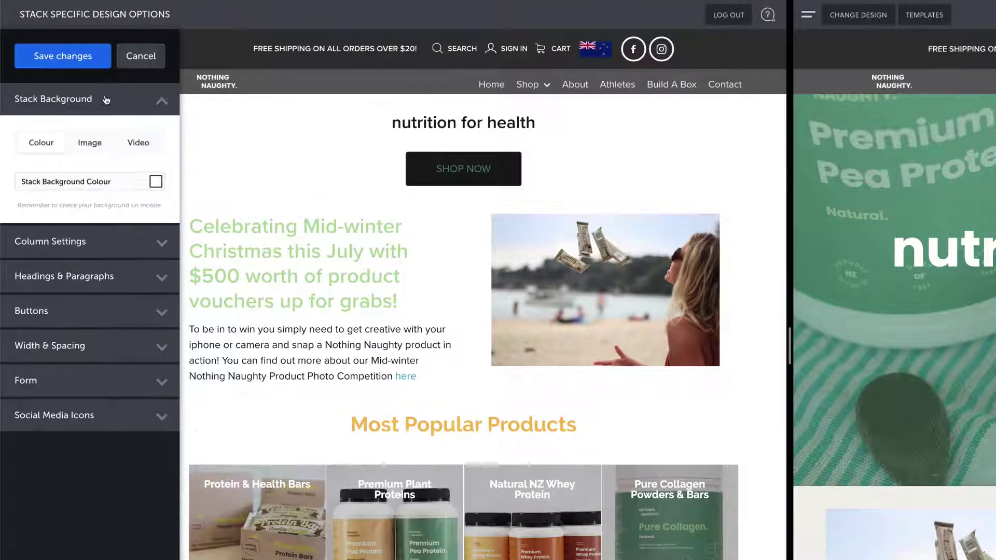
pyautogui.click(101, 183)
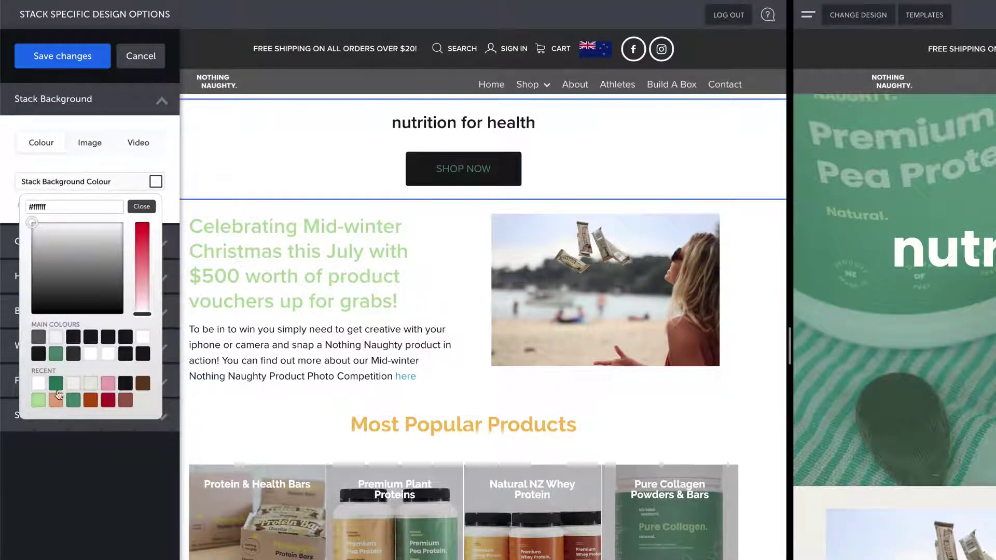
pyautogui.click(74, 400)
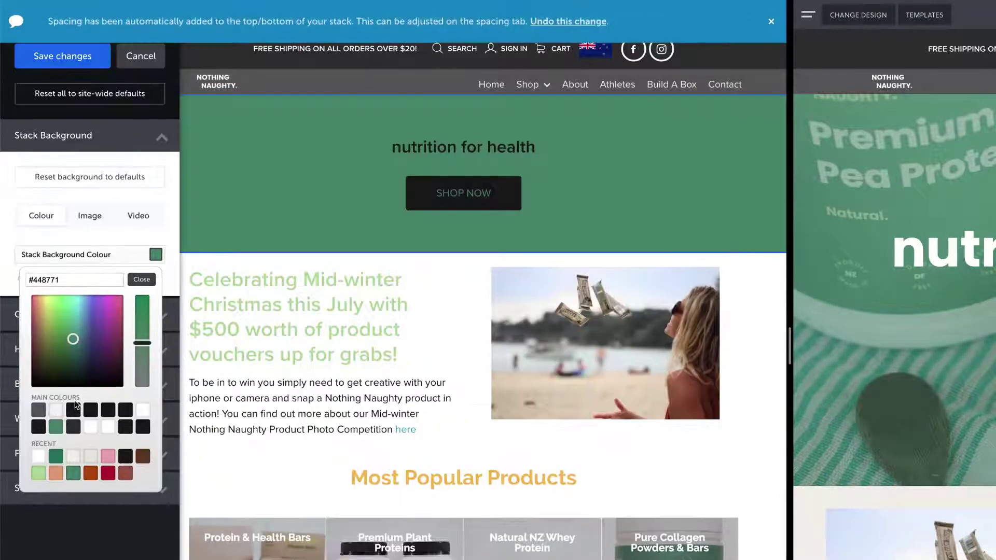
pyautogui.click(141, 280)
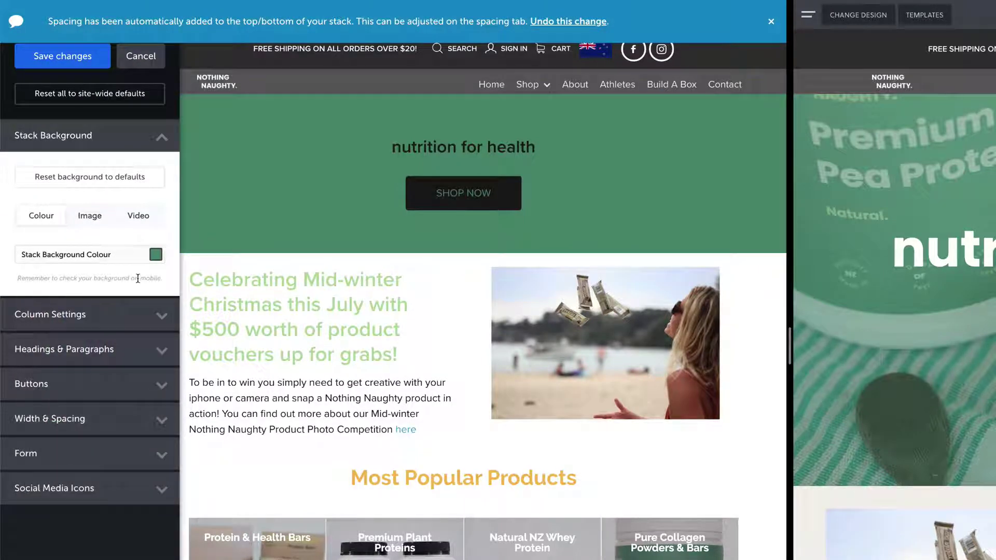
# Change the stack's button to the rounded outline Style 8 with white text and a white border
pyautogui.click(93, 393)
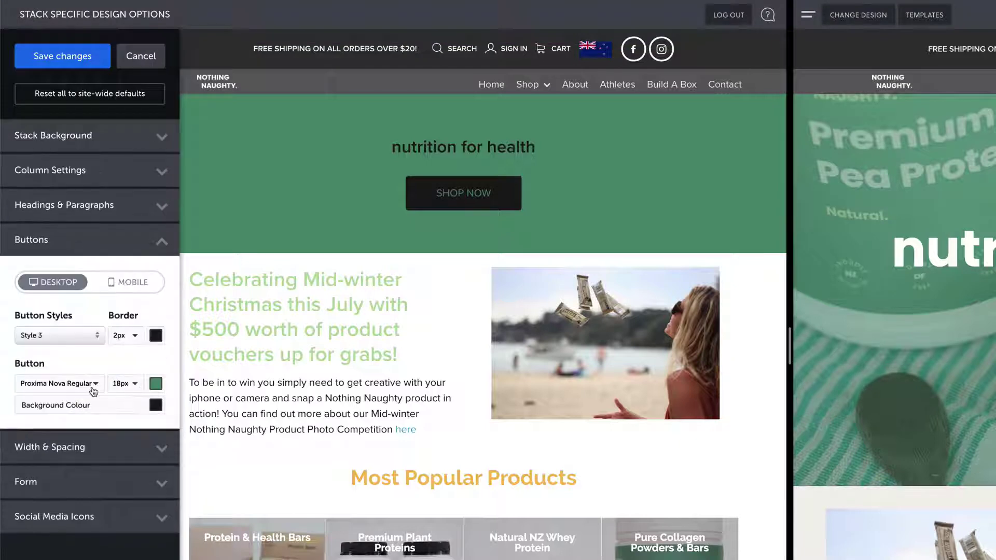
pyautogui.click(60, 340)
pyautogui.click(127, 492)
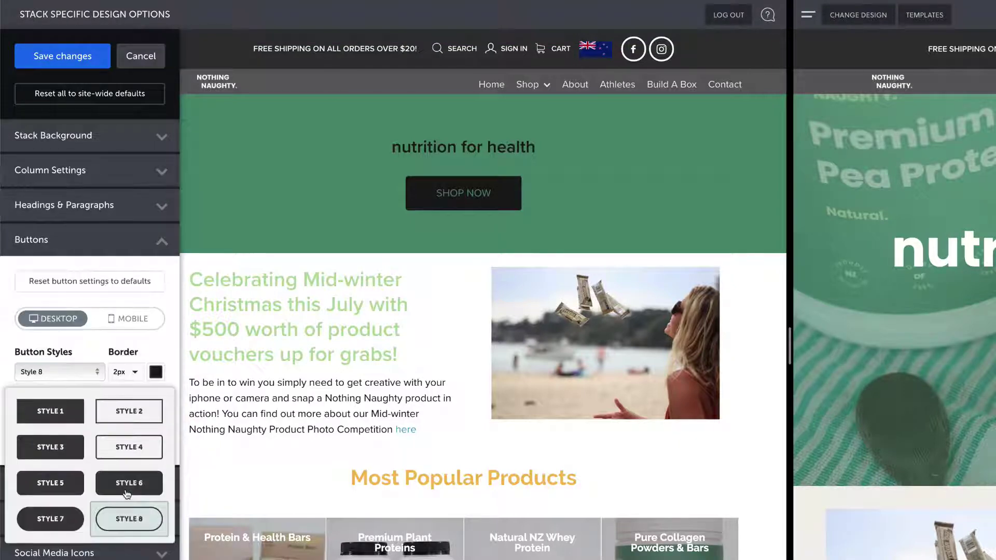
pyautogui.click(151, 356)
pyautogui.click(156, 421)
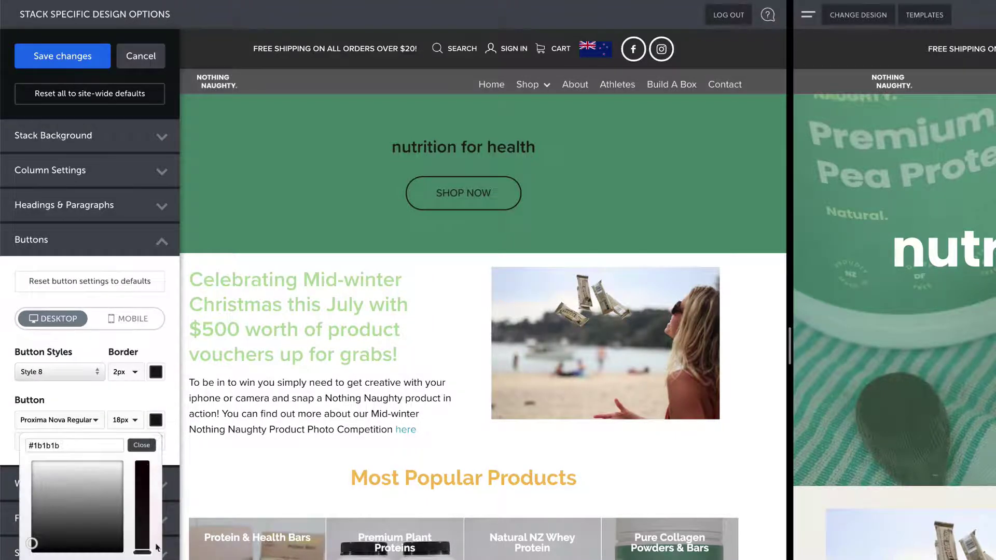
pyautogui.click(156, 371)
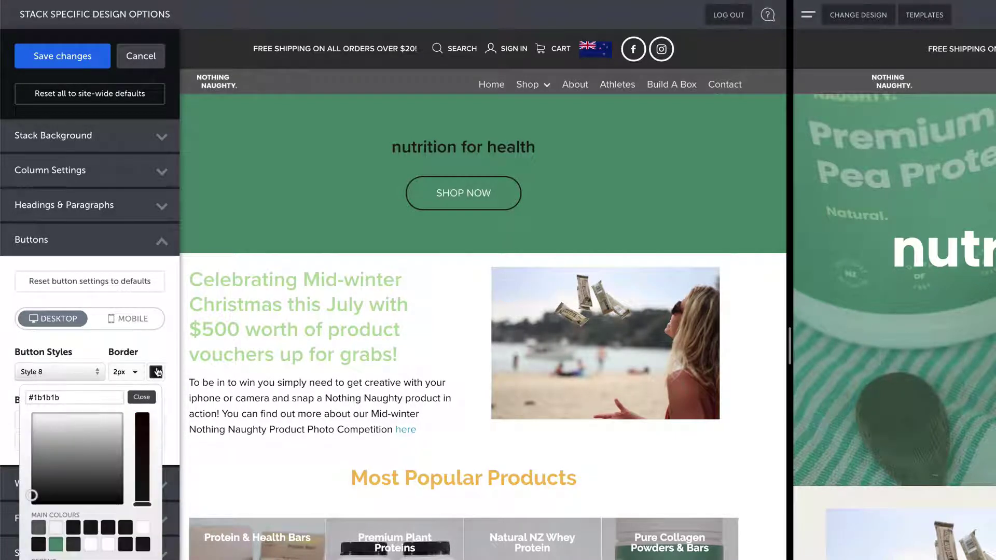
pyautogui.click(143, 528)
pyautogui.click(95, 349)
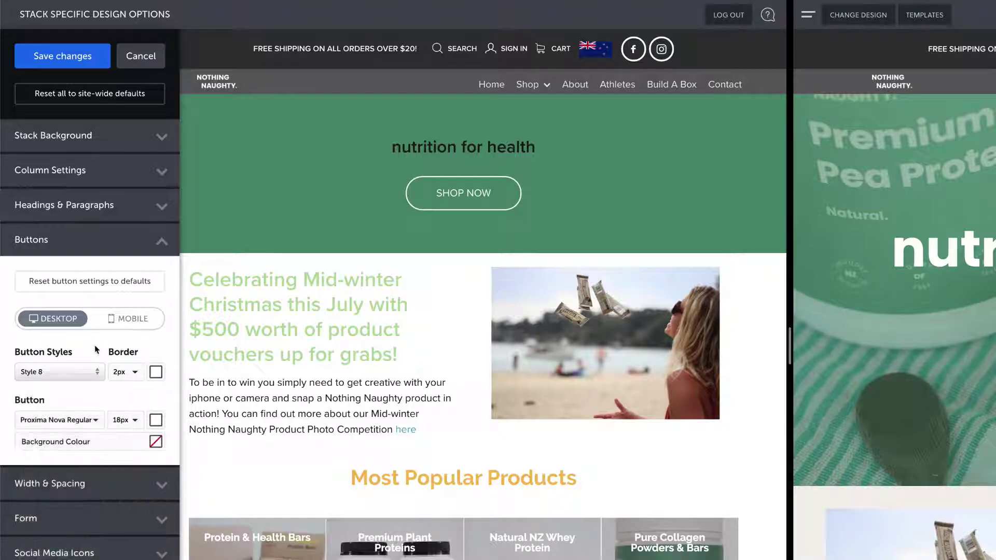
# Set the stack's button font to Poppins Bold at 21px
pyautogui.click(80, 427)
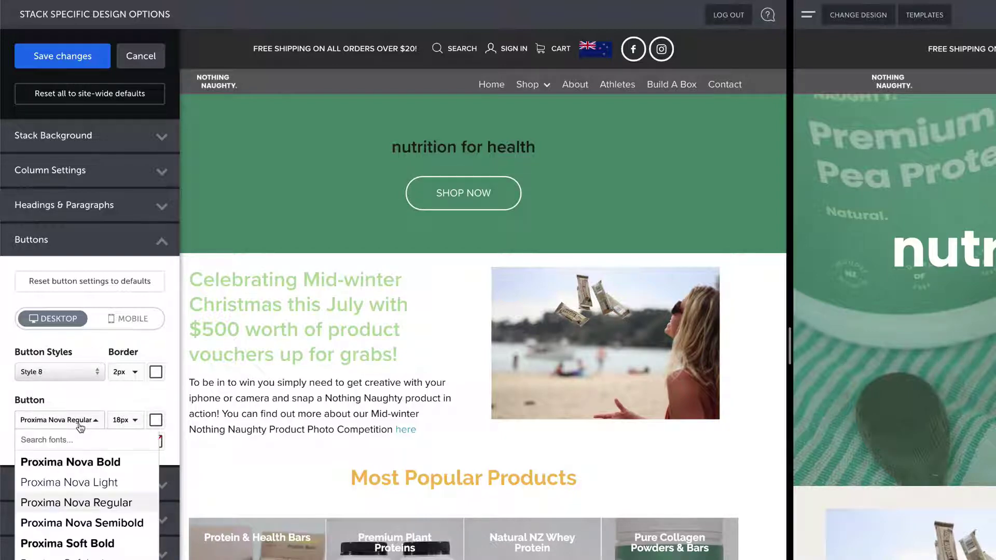
pyautogui.write('popp')
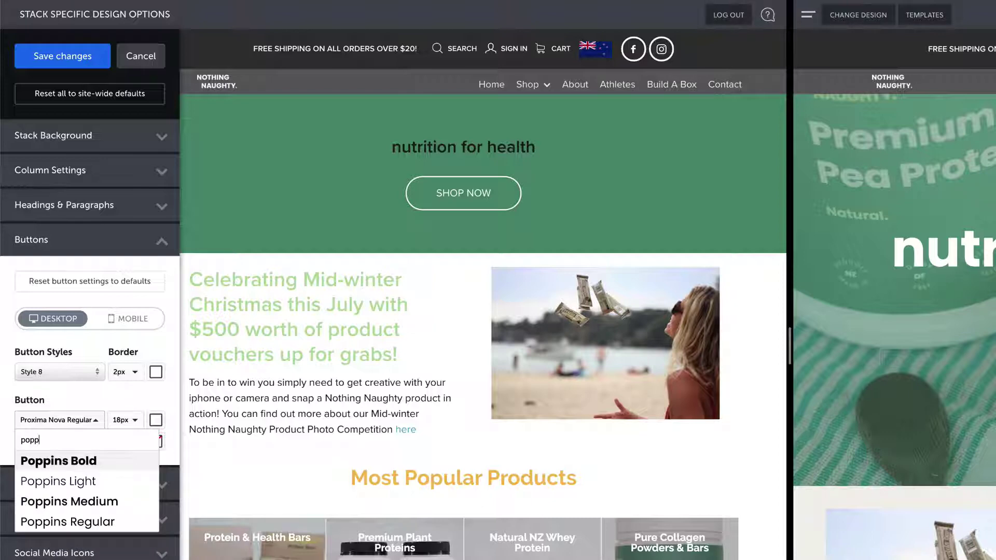
pyautogui.press('Return')
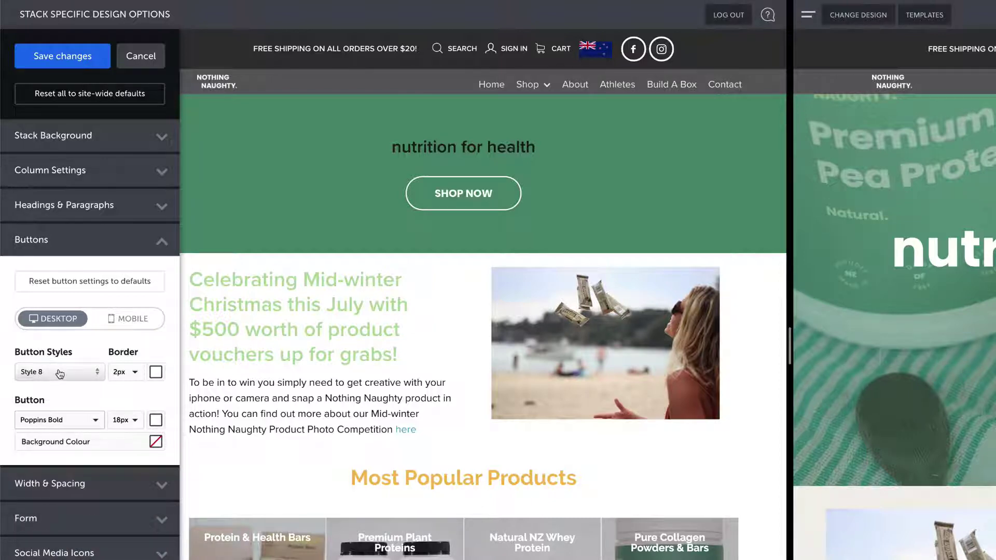
pyautogui.click(122, 425)
pyautogui.click(125, 499)
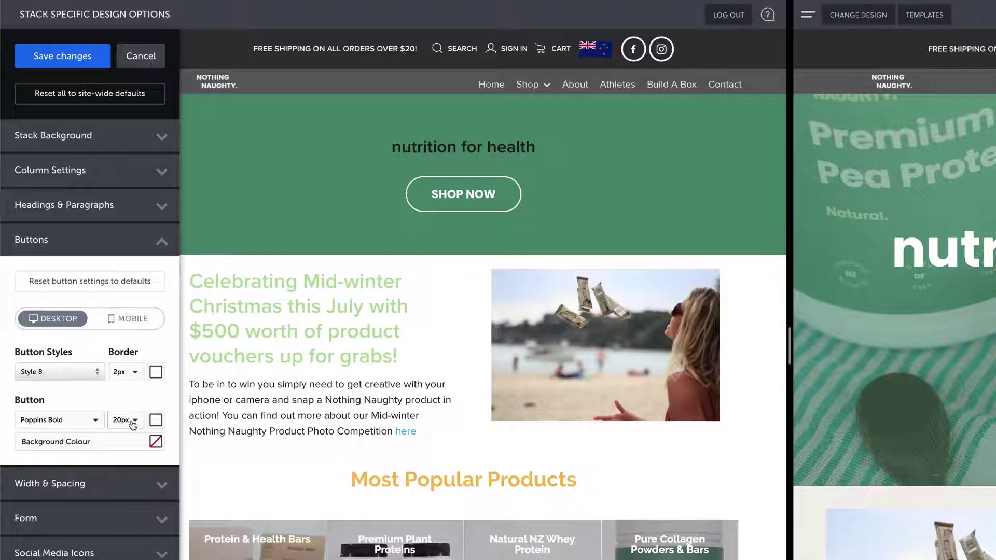
pyautogui.click(133, 424)
pyautogui.click(128, 482)
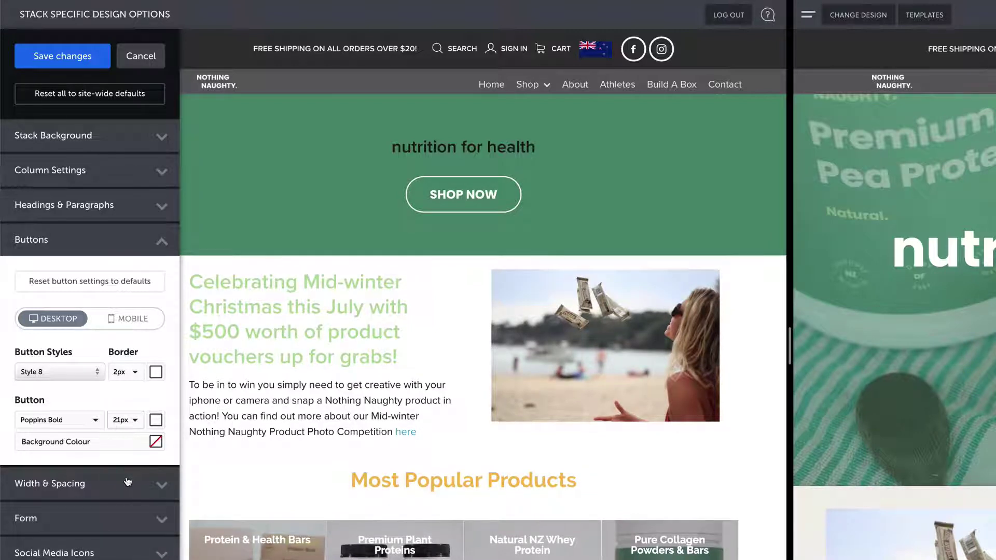
# Set the stack's medium heading (H2) to Poppins Bold at 100px
pyautogui.click(79, 206)
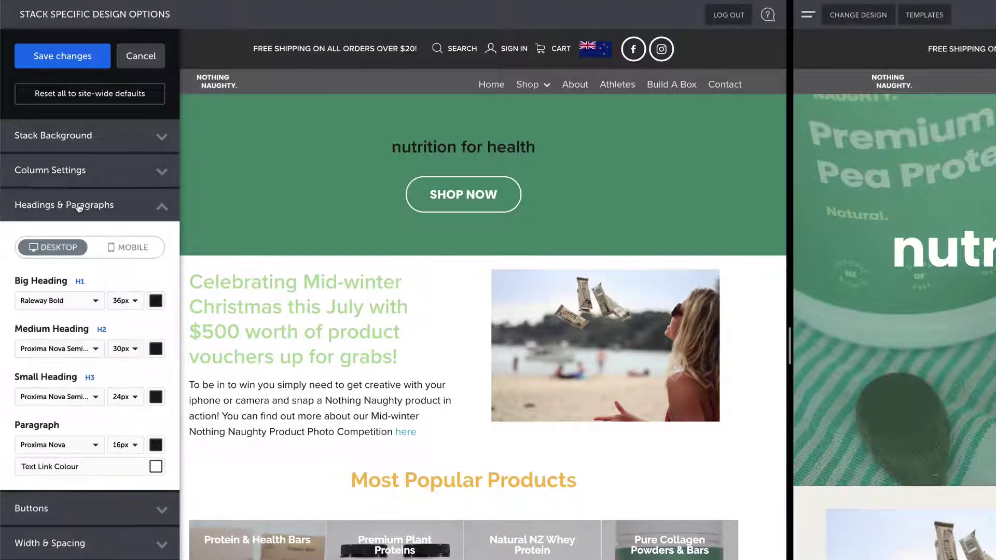
pyautogui.click(132, 352)
pyautogui.scroll(-20, 126, 522)
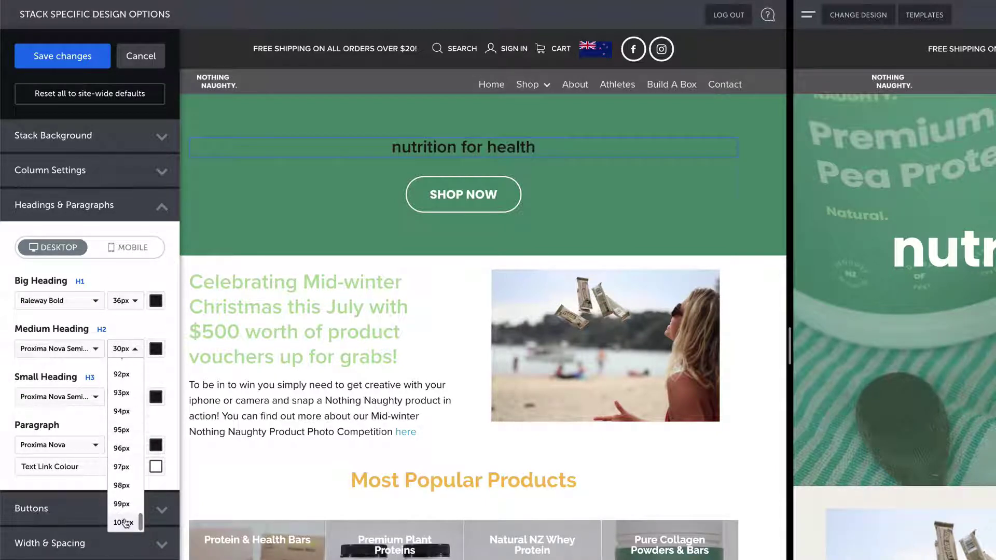
pyautogui.click(123, 522)
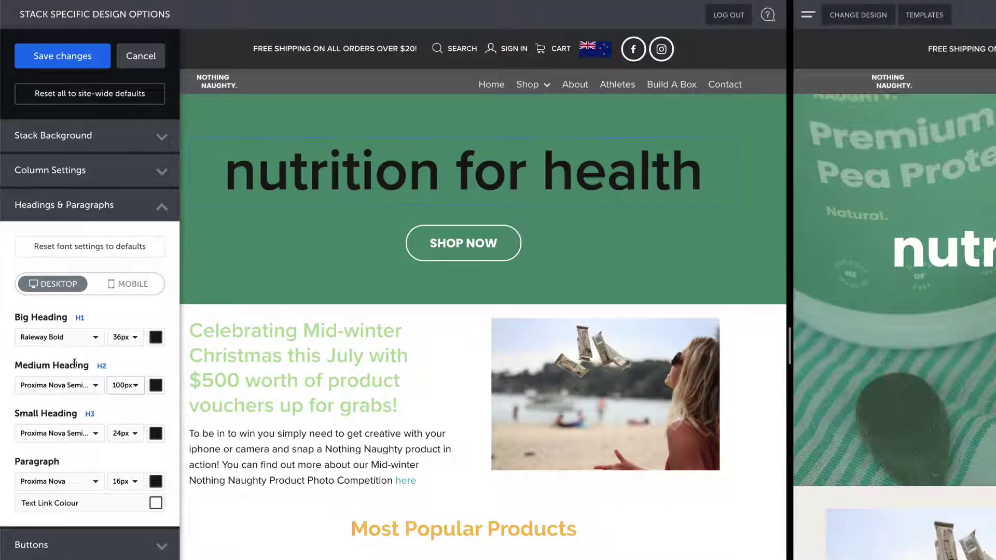
pyautogui.click(69, 387)
pyautogui.write('poppins')
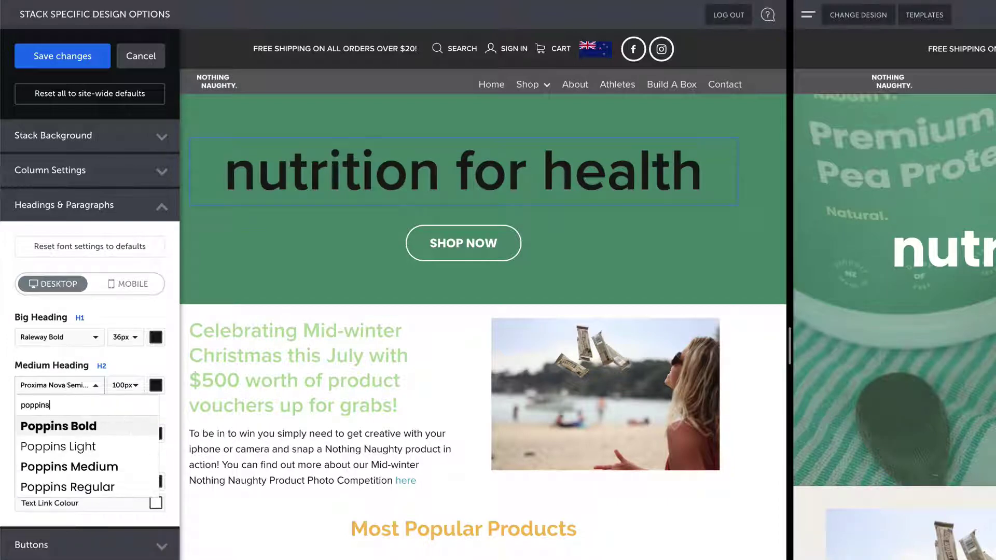
pyautogui.press('Return')
# Reduce the stack's medium heading size to 90px and further to 85px
pyautogui.click(125, 384)
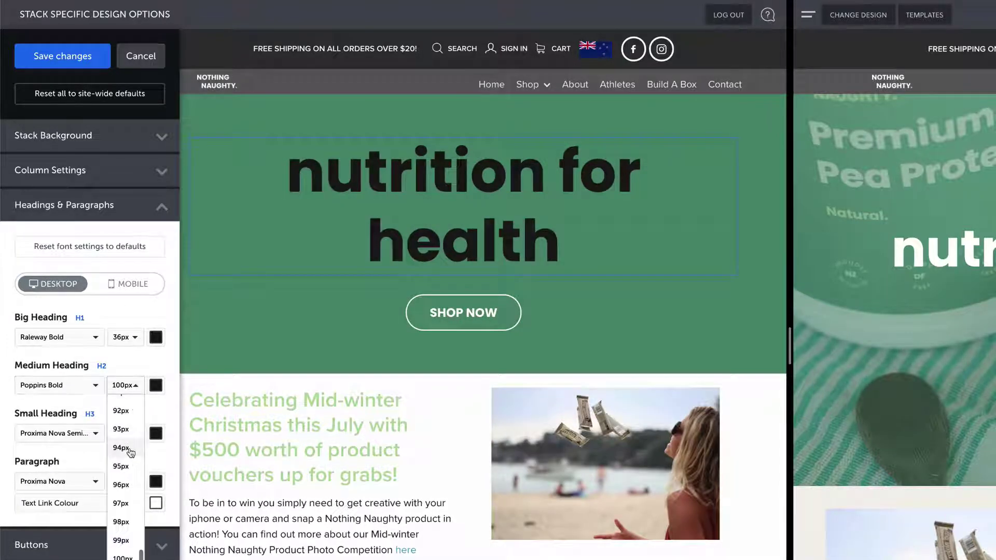
pyautogui.scroll(2, 131, 452)
pyautogui.click(130, 452)
pyautogui.click(126, 387)
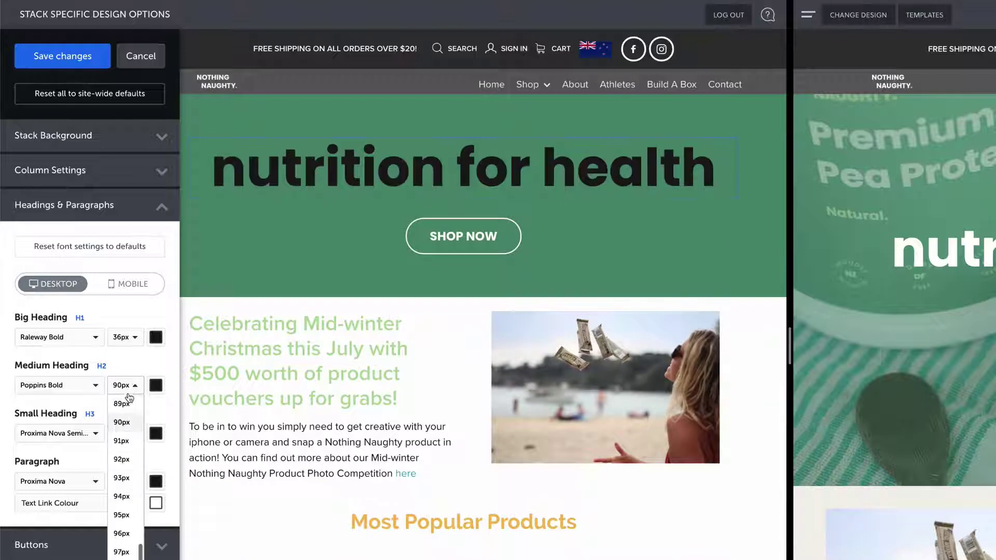
pyautogui.scroll(2, 126, 415)
pyautogui.click(127, 403)
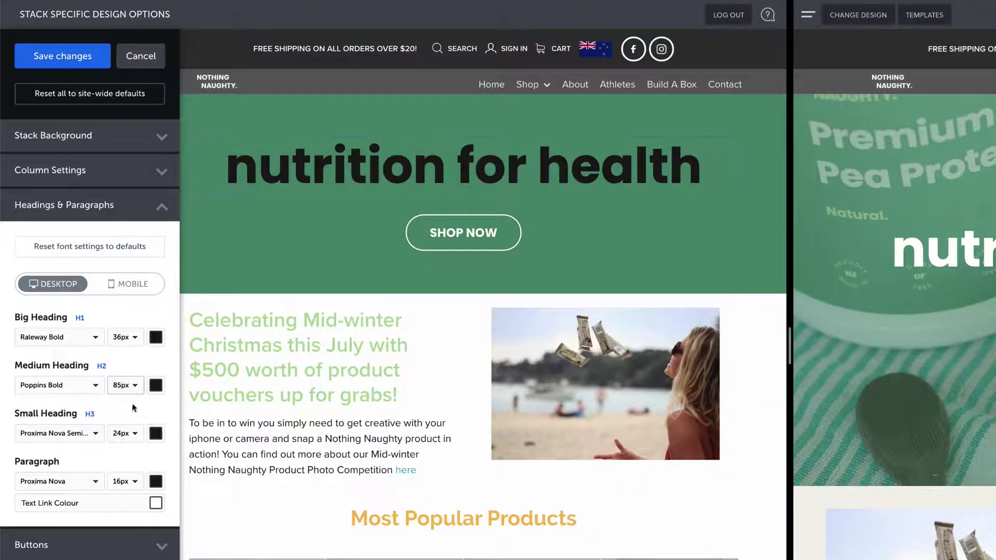
# Change the medium heading's colour to white and save the stack design
pyautogui.click(155, 389)
pyautogui.click(27, 421)
pyautogui.click(76, 56)
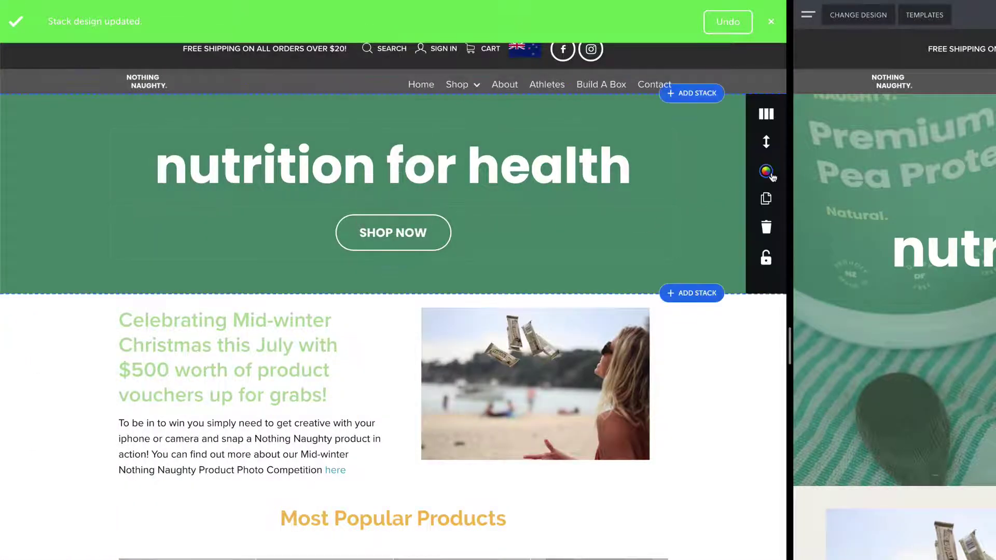
# Increase the "nutrition for health" stack's top and bottom stack spacing to 200 and save the design
pyautogui.click(765, 172)
pyautogui.click(138, 279)
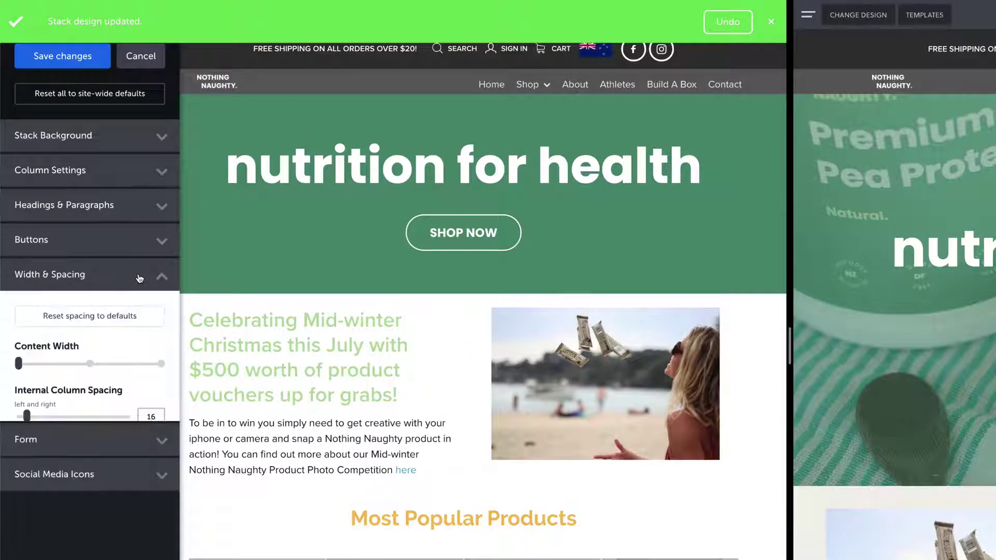
pyautogui.moveTo(43, 543); pyautogui.dragTo(140, 554)
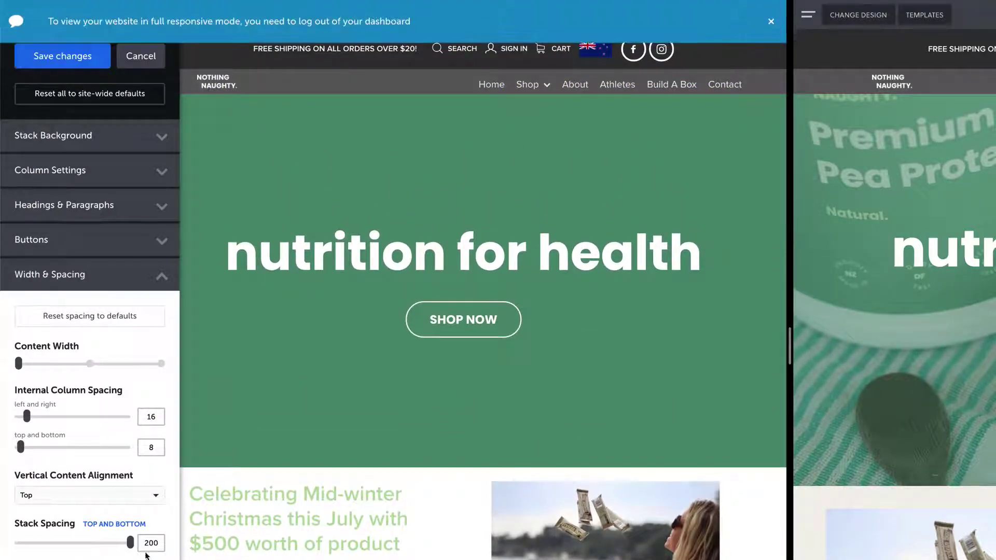
pyautogui.click(771, 23)
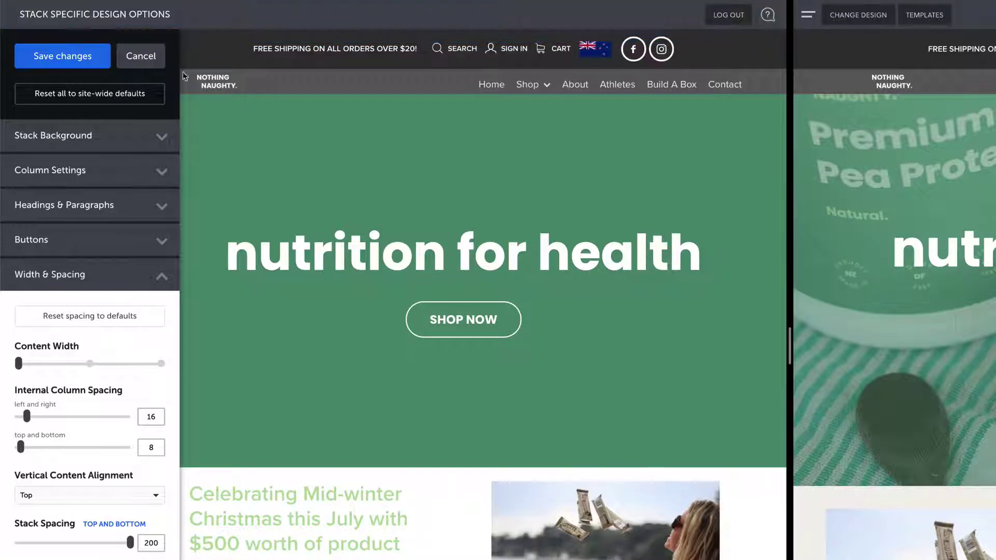
pyautogui.click(89, 58)
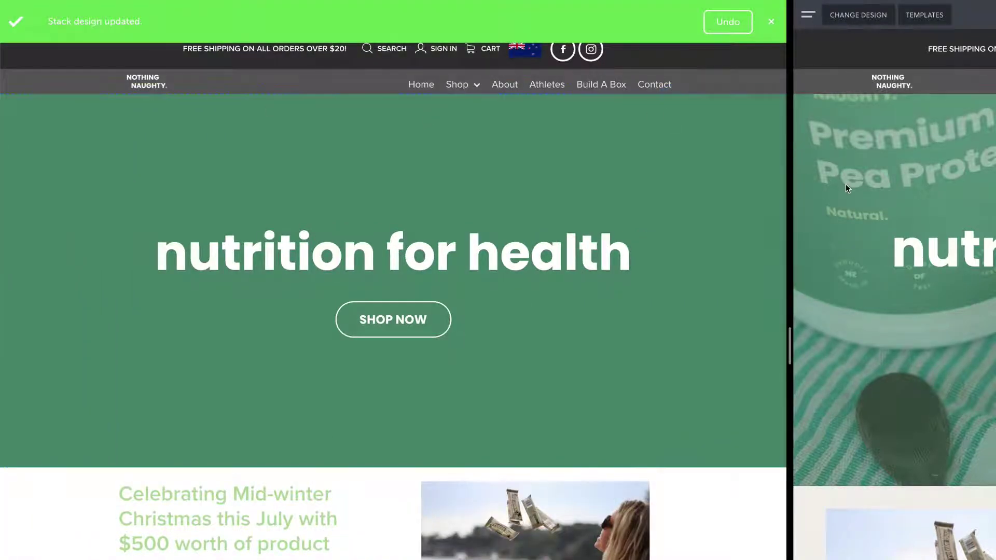
# Switch the "nutrition for health" stack's background type from colour to image
pyautogui.click(765, 170)
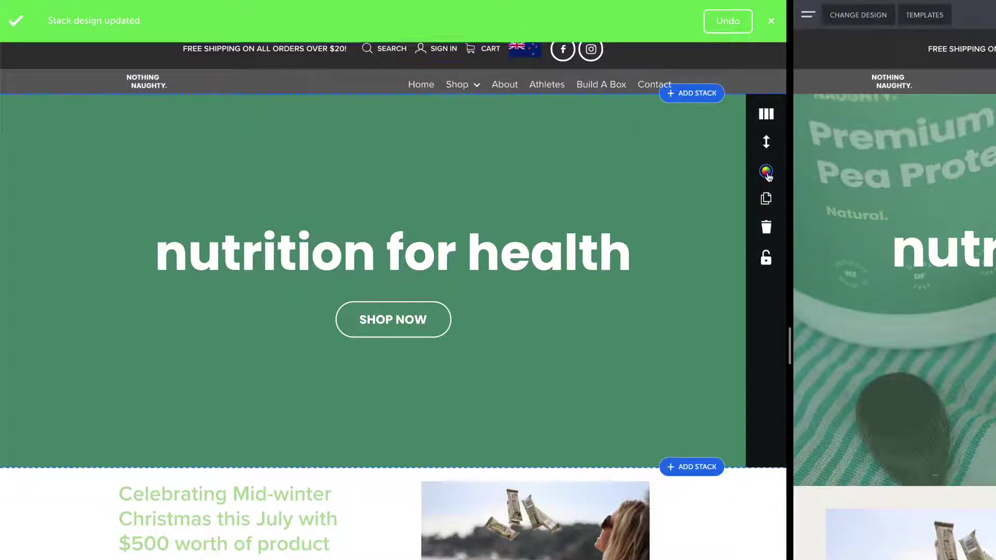
pyautogui.click(127, 138)
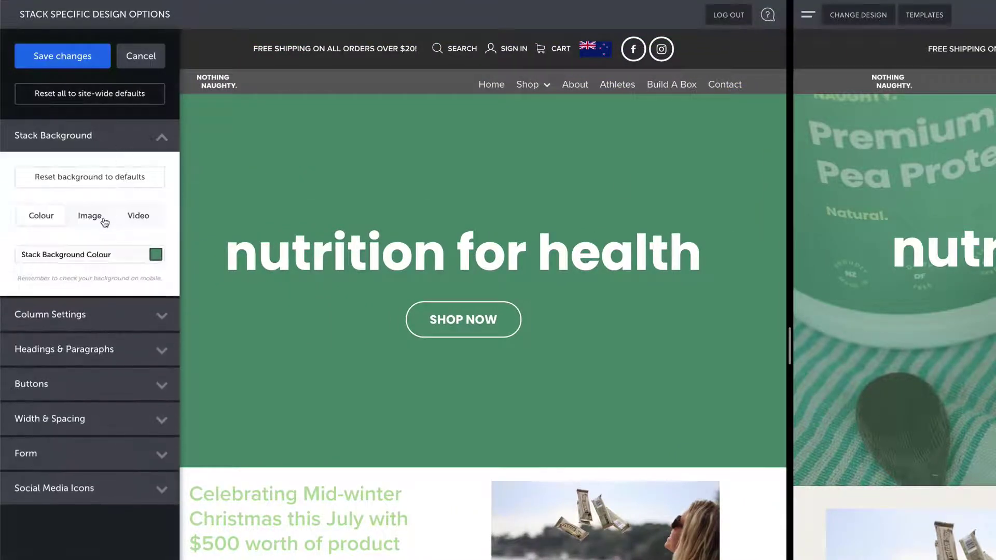
pyautogui.click(99, 217)
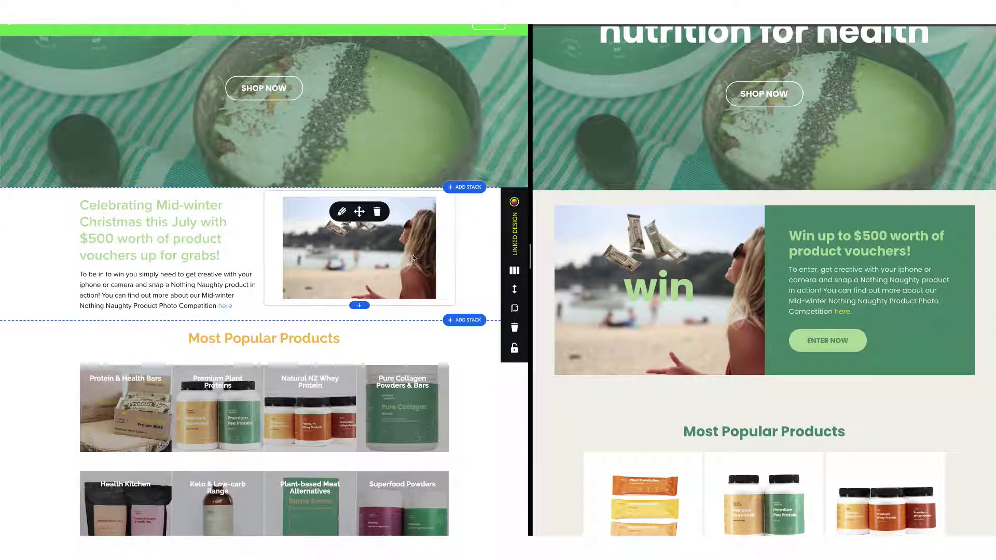
# Delete the beach picture block beside the mid-winter competition text
pyautogui.click(378, 211)
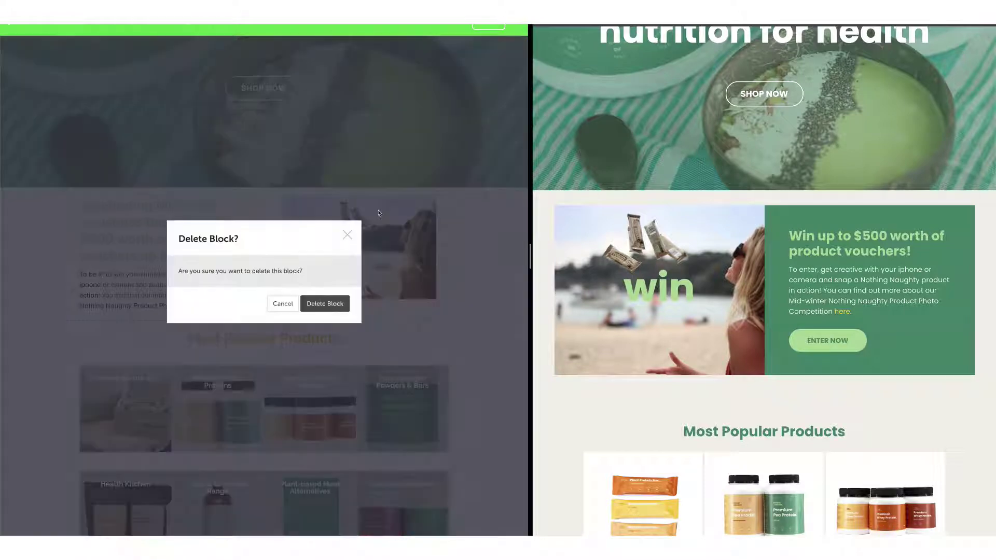
pyautogui.click(325, 303)
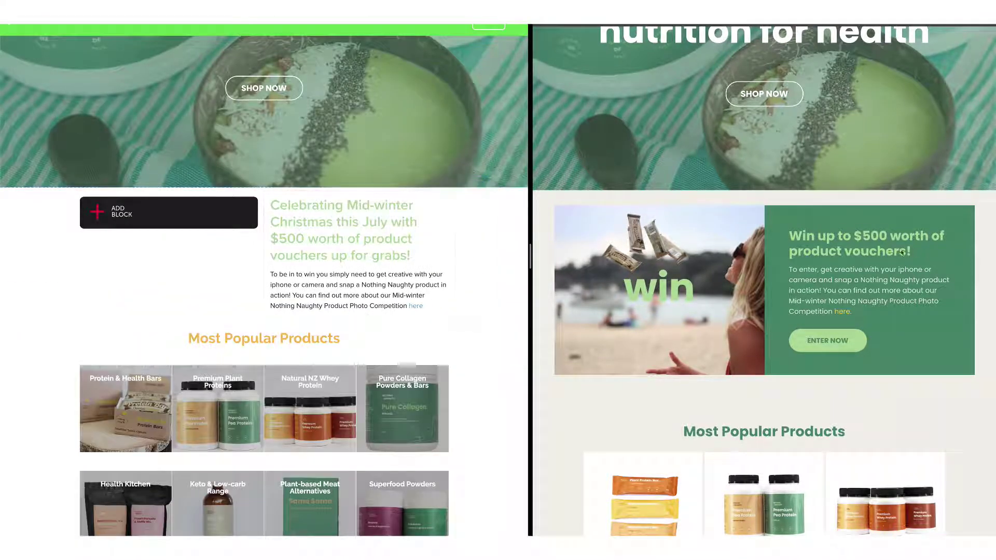
# Replace the competition text block's title with "Win up to $500 worth of product vouchers!" copied from the finished page, and save it
pyautogui.moveTo(908, 251); pyautogui.dragTo(790, 236)
pyautogui.hotkey('ctrl', 'c')
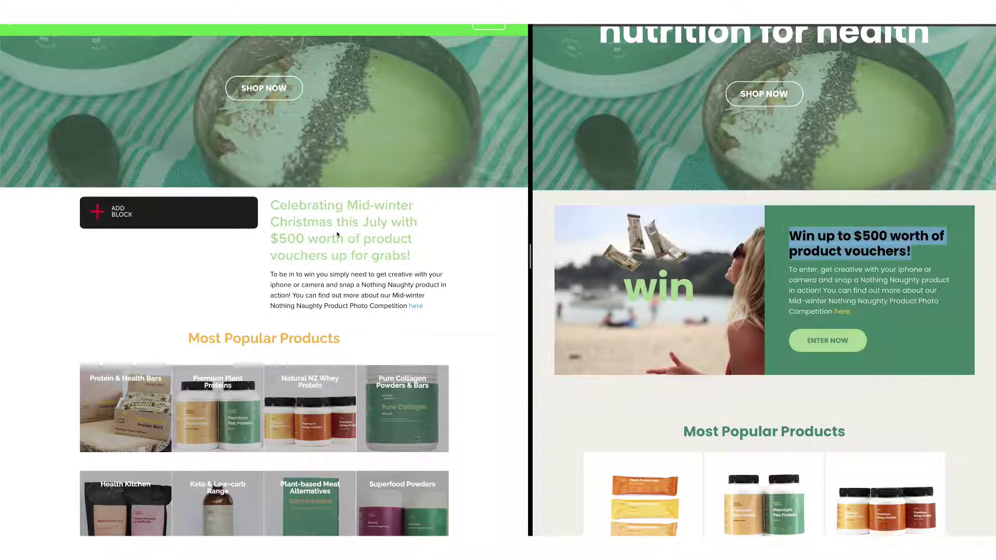
pyautogui.click(342, 212)
pyautogui.tripleClick(260, 208)
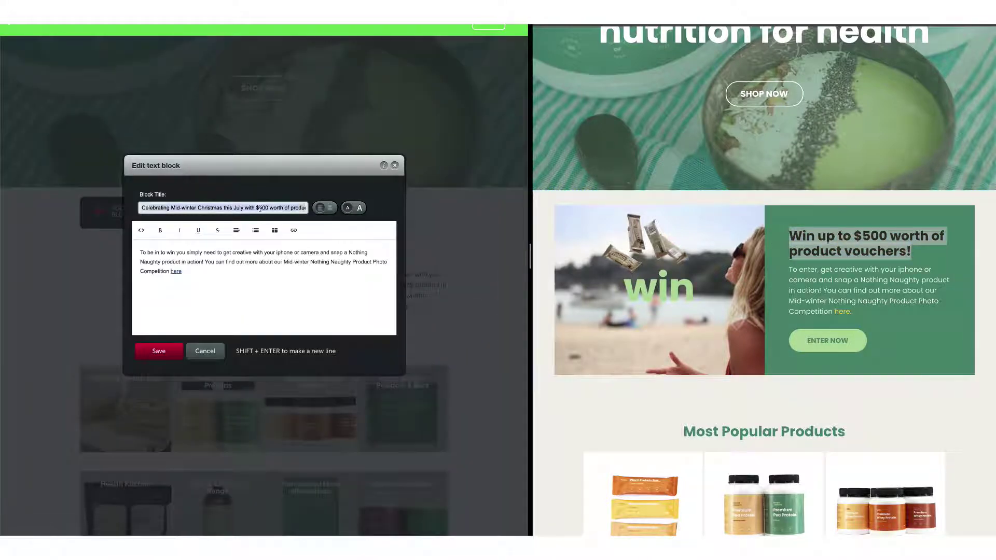
pyautogui.hotkey('ctrl', 'v')
pyautogui.click(167, 357)
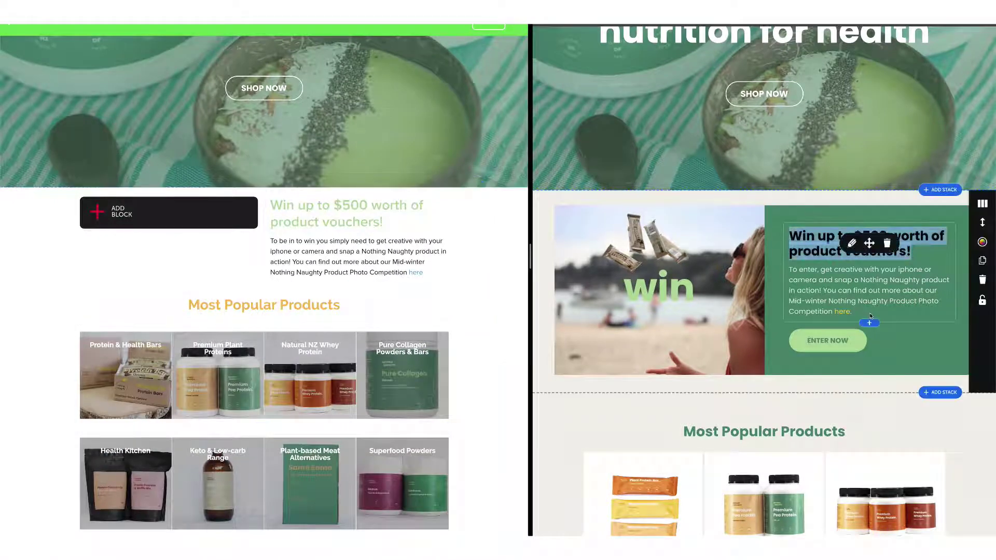
# Replace the block's paragraph with the shorter "To enter, get creative with your iphone or camera" text from the finished page and save
pyautogui.moveTo(861, 313); pyautogui.dragTo(789, 276)
pyautogui.hotkey('ctrl', 'c')
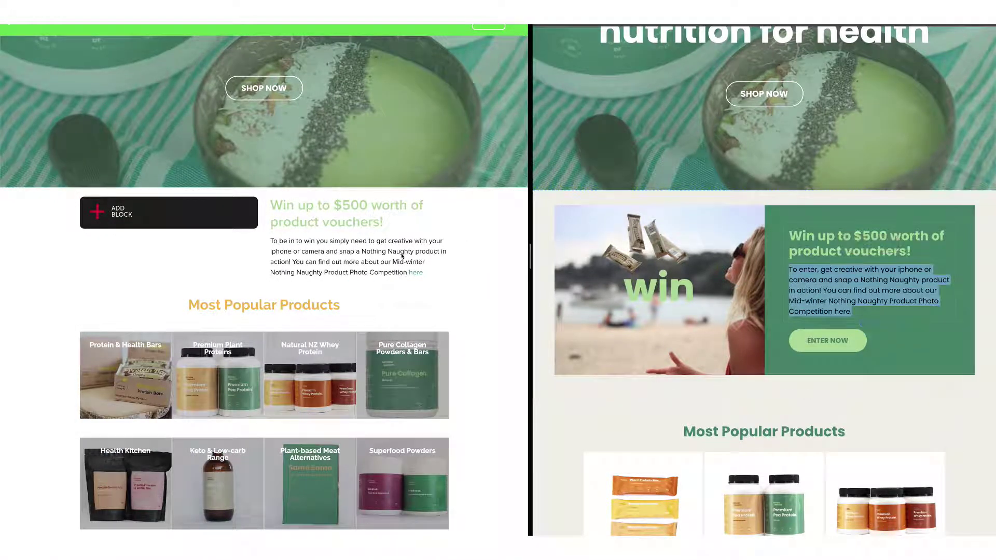
pyautogui.click(343, 212)
pyautogui.hotkey('ctrl', 'a')
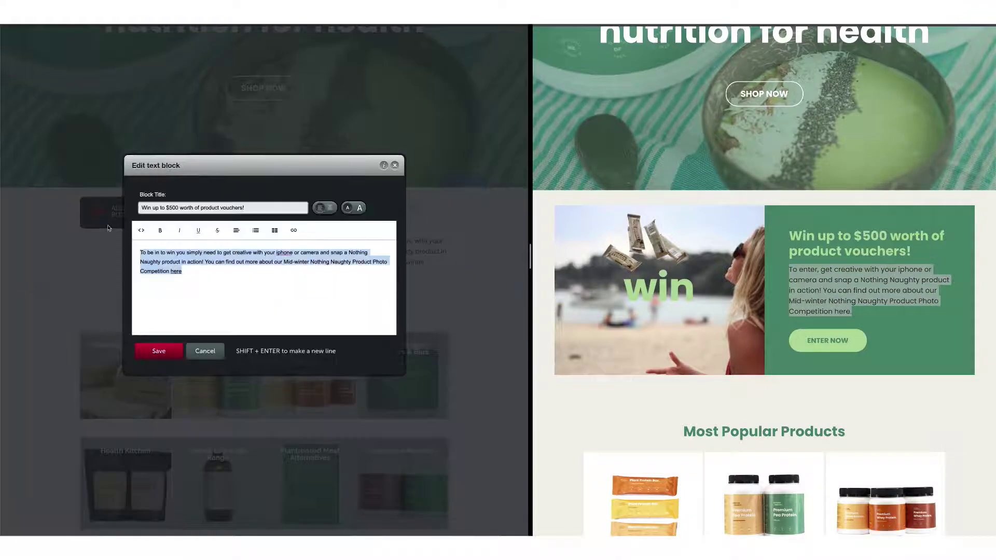
pyautogui.hotkey('ctrl', 'v')
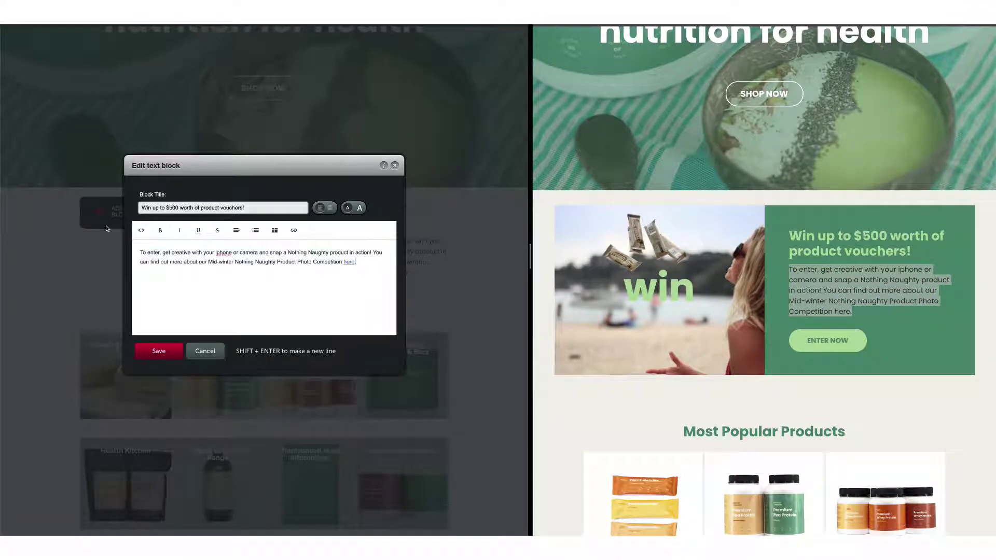
pyautogui.click(159, 351)
# Add an ENTER NOW button below the voucher text, linked to the PhotoComp page
pyautogui.click(363, 284)
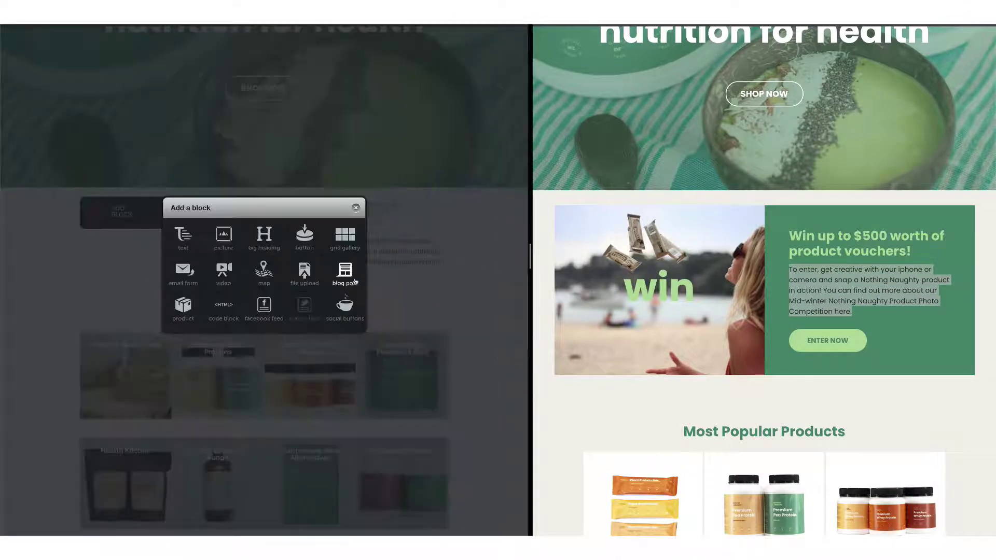
pyautogui.click(222, 235)
pyautogui.click(222, 240)
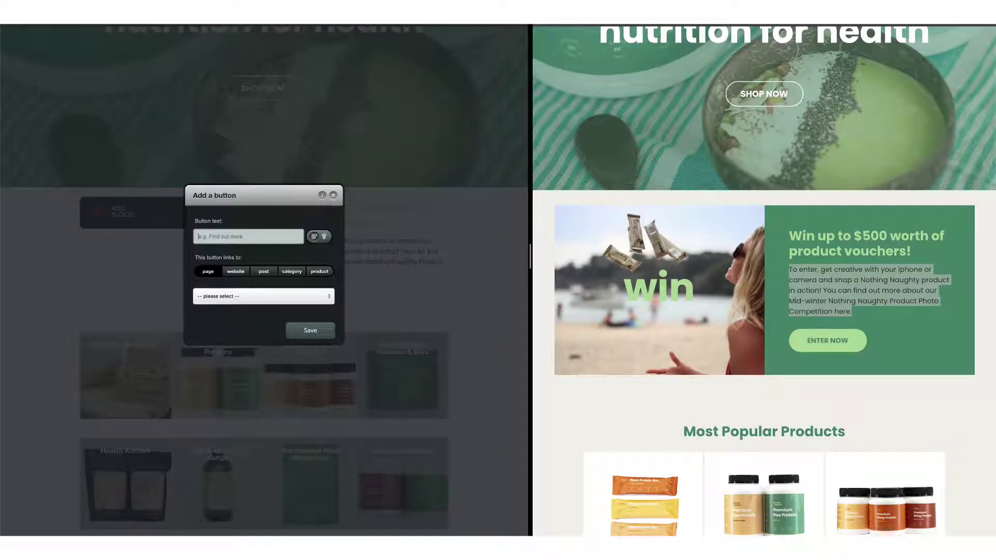
pyautogui.write('ENTER NOW')
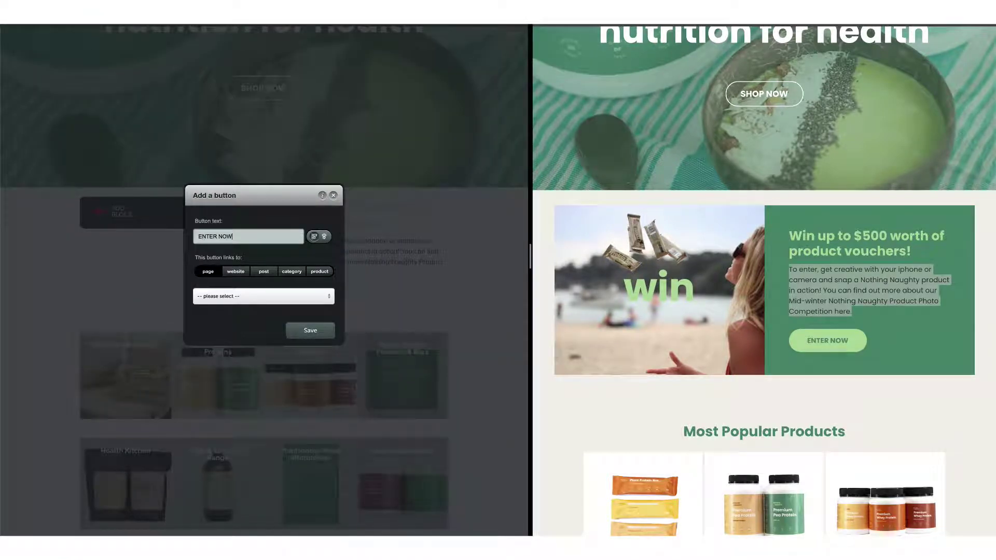
pyautogui.click(240, 300)
pyautogui.write('photo')
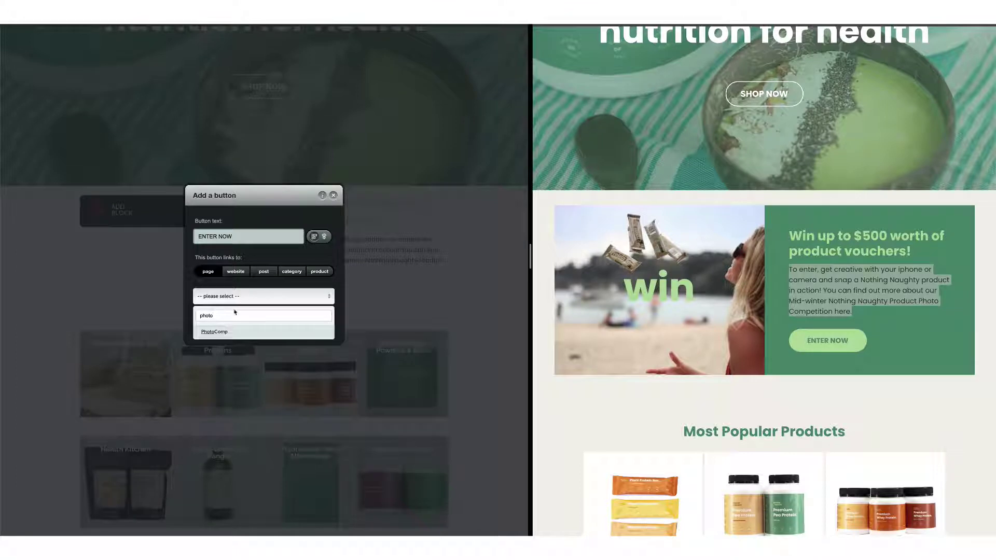
pyautogui.click(234, 333)
pyautogui.click(310, 330)
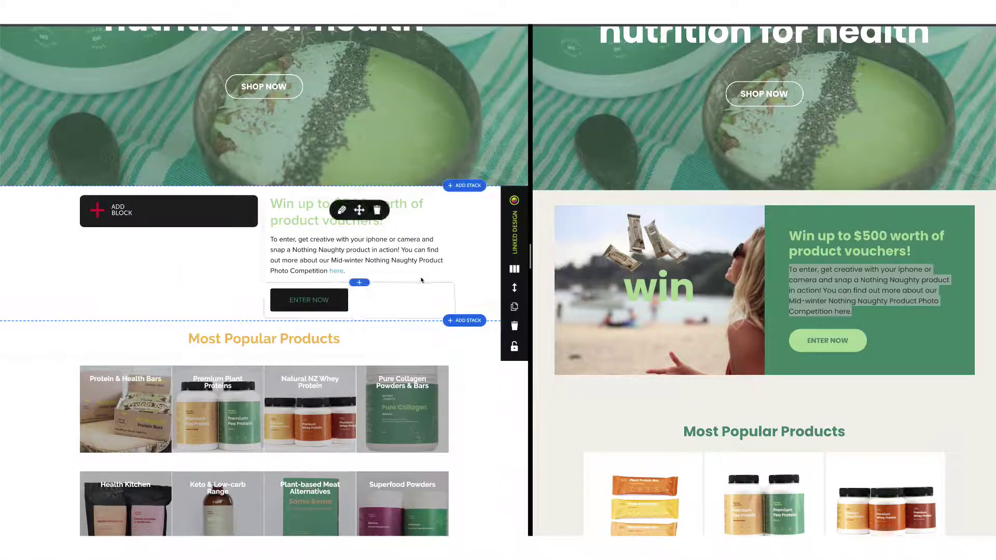
# Widen the voucher stack's content width to the middle setting in its design options
pyautogui.click(514, 231)
pyautogui.click(52, 72)
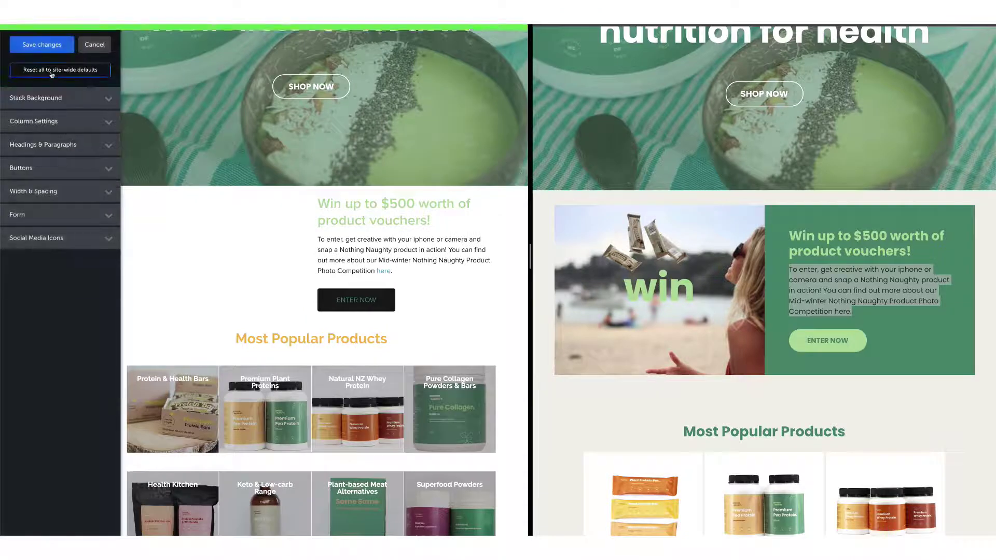
pyautogui.click(53, 190)
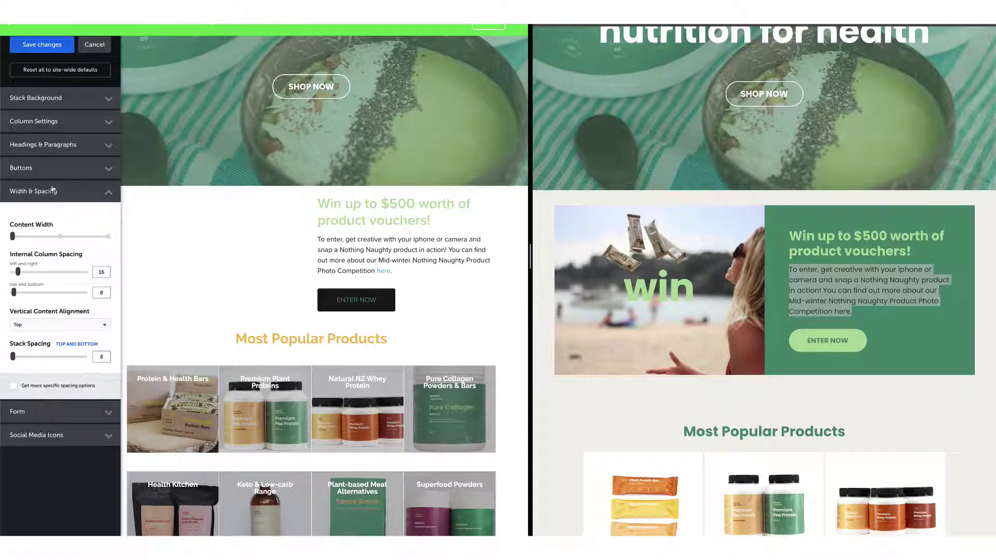
pyautogui.click(60, 236)
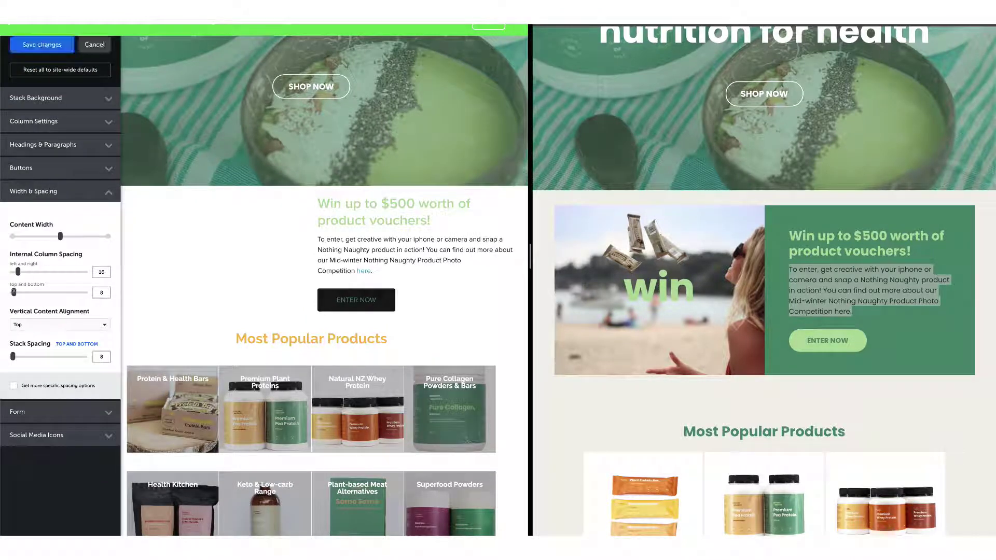
# Set the background colour of the voucher stack's column 2 to the recently used green #448771
pyautogui.click(91, 121)
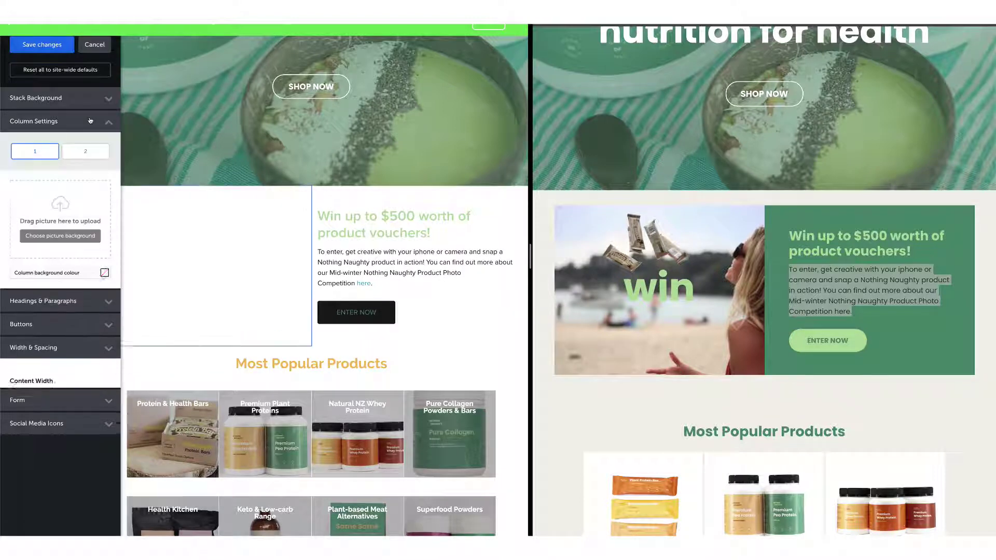
pyautogui.click(85, 151)
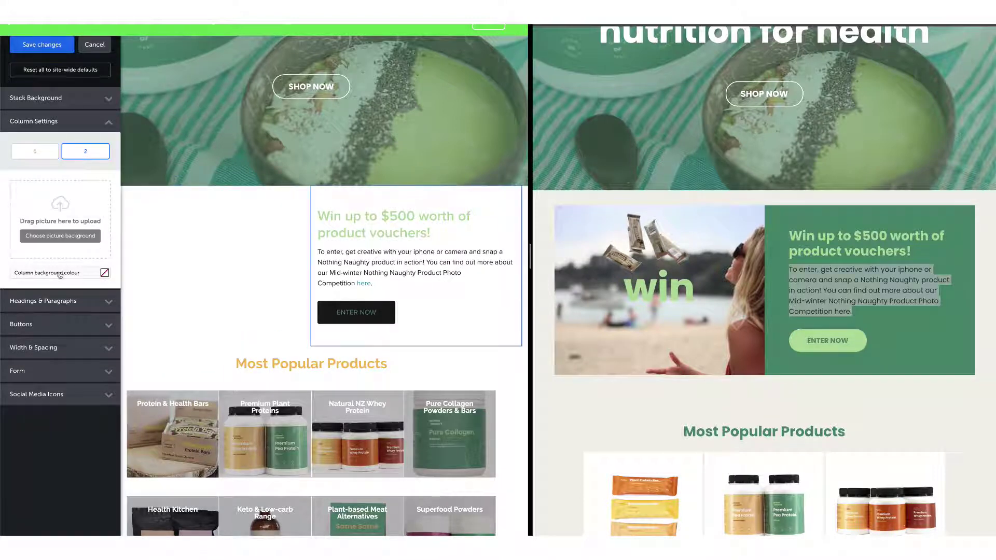
pyautogui.click(60, 273)
pyautogui.click(50, 420)
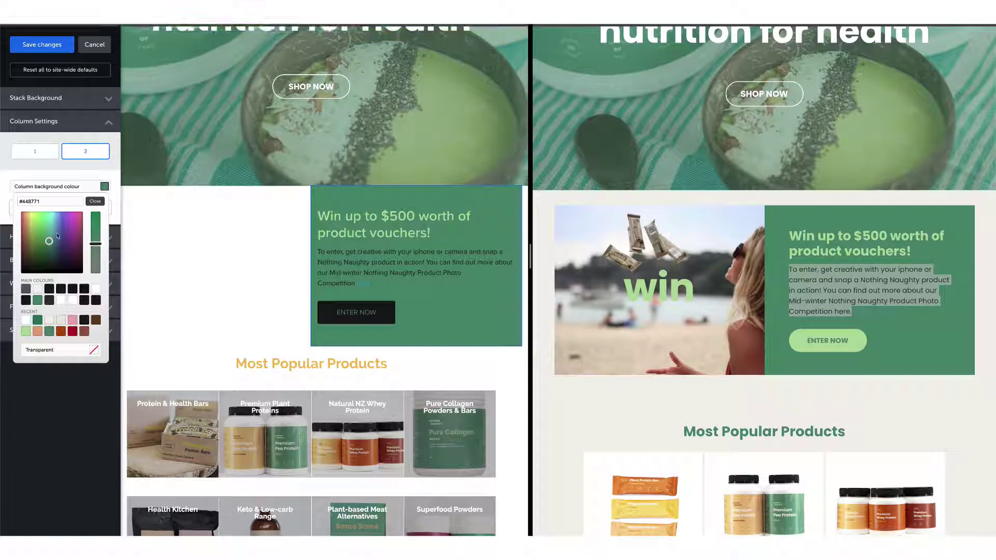
pyautogui.click(95, 201)
# Set the voucher stack's left and right internal column spacing to 52
pyautogui.click(74, 280)
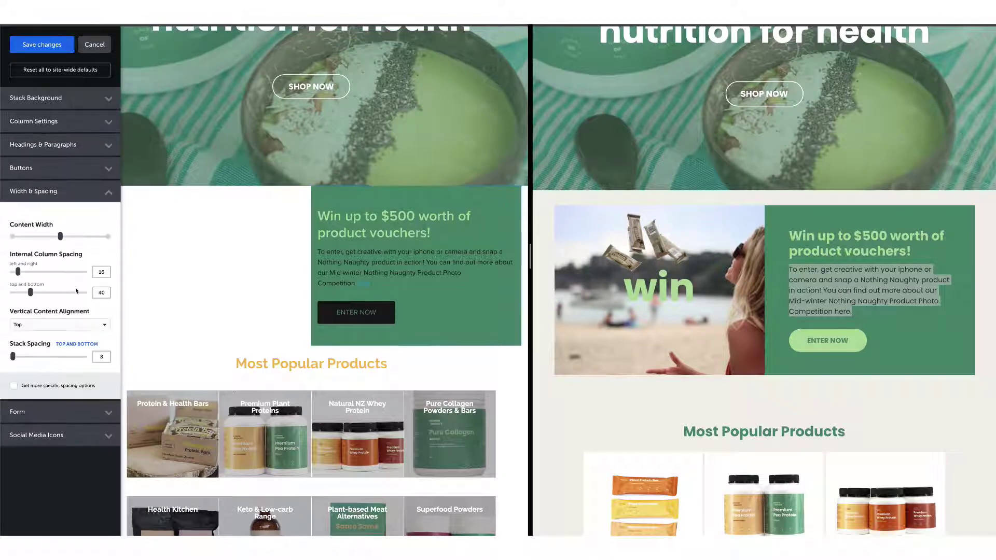
pyautogui.moveTo(18, 271); pyautogui.dragTo(37, 272)
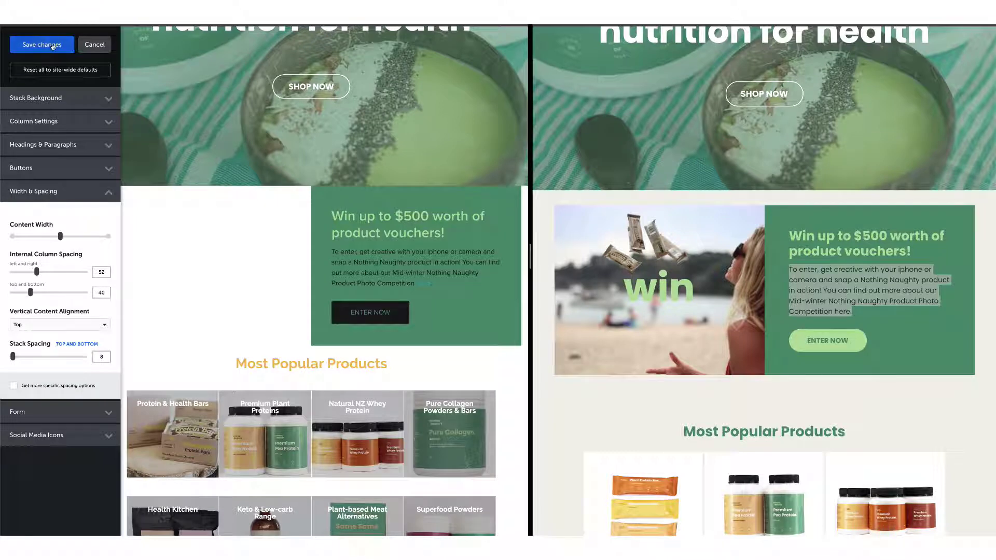
# Set the voucher stack's small heading (H3) font to Poppins Bold at 34px
pyautogui.click(65, 148)
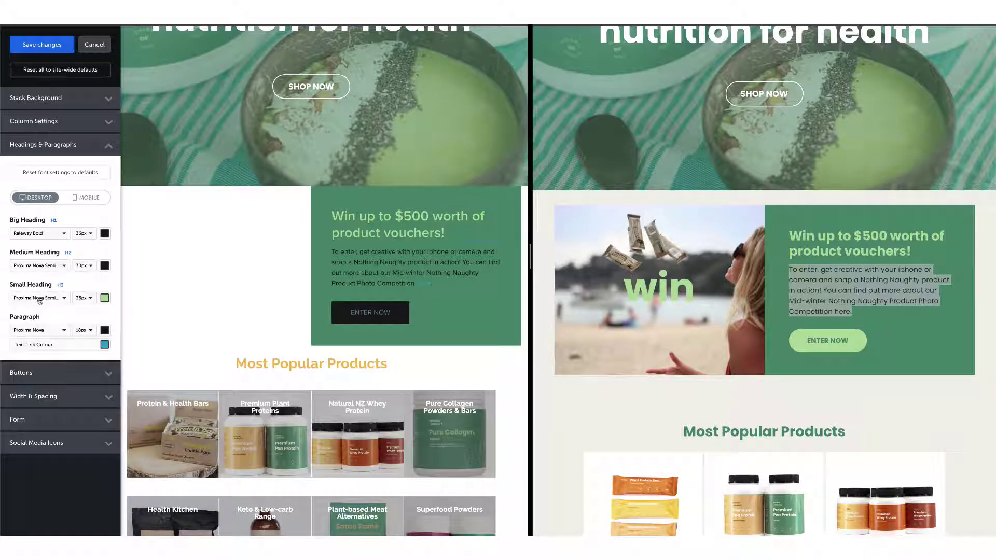
pyautogui.click(39, 299)
pyautogui.write('Poppins')
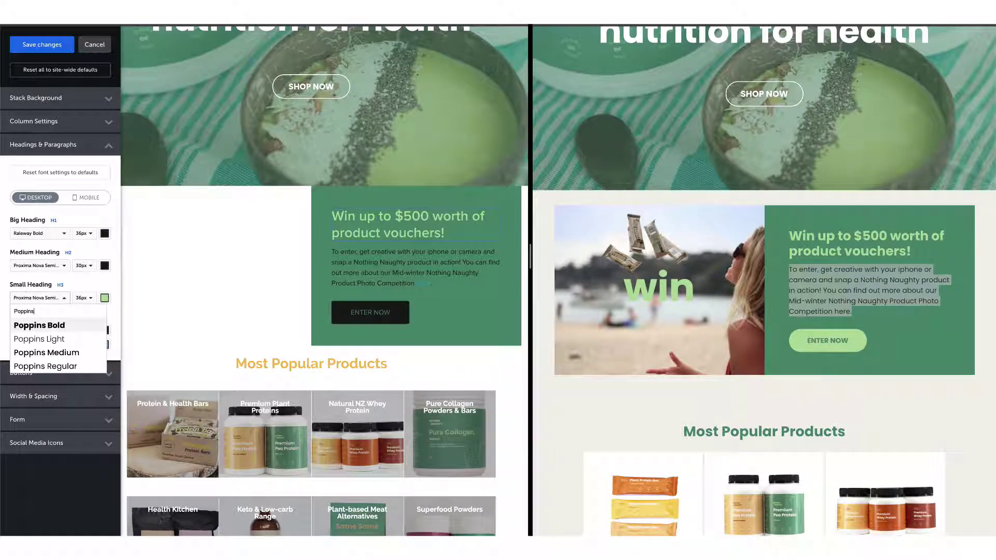
pyautogui.press('Return')
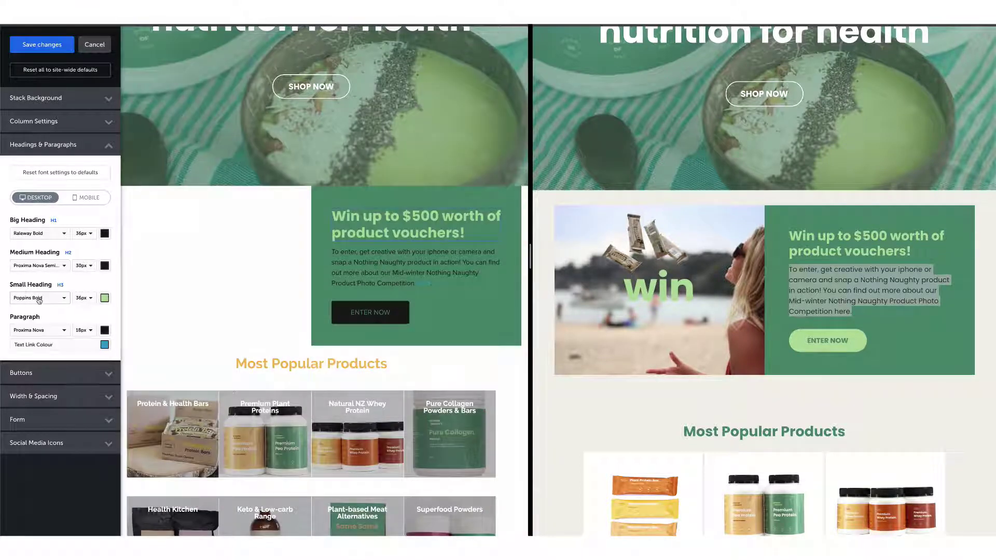
pyautogui.click(91, 297)
pyautogui.click(82, 320)
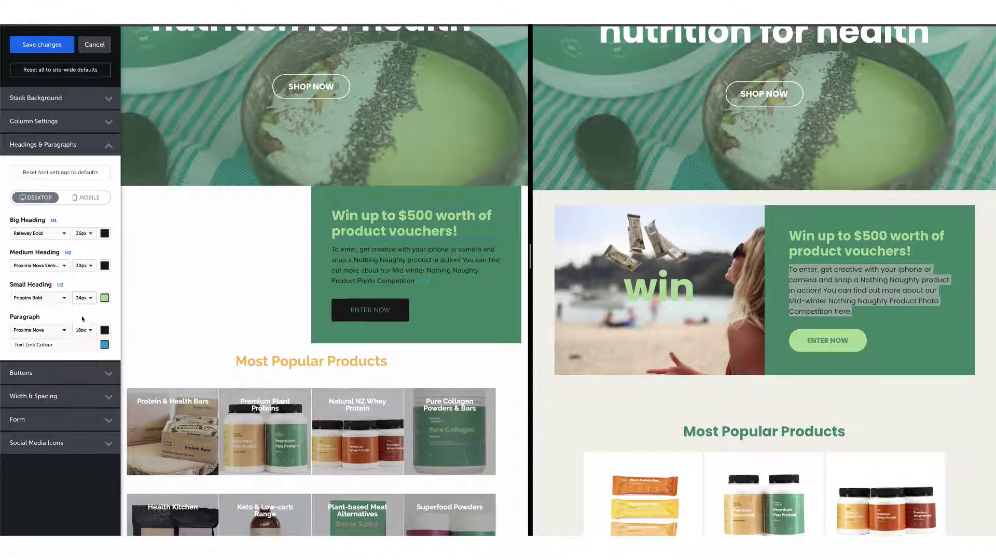
# Set the voucher stack's paragraph text to white in Poppins Regular
pyautogui.click(105, 331)
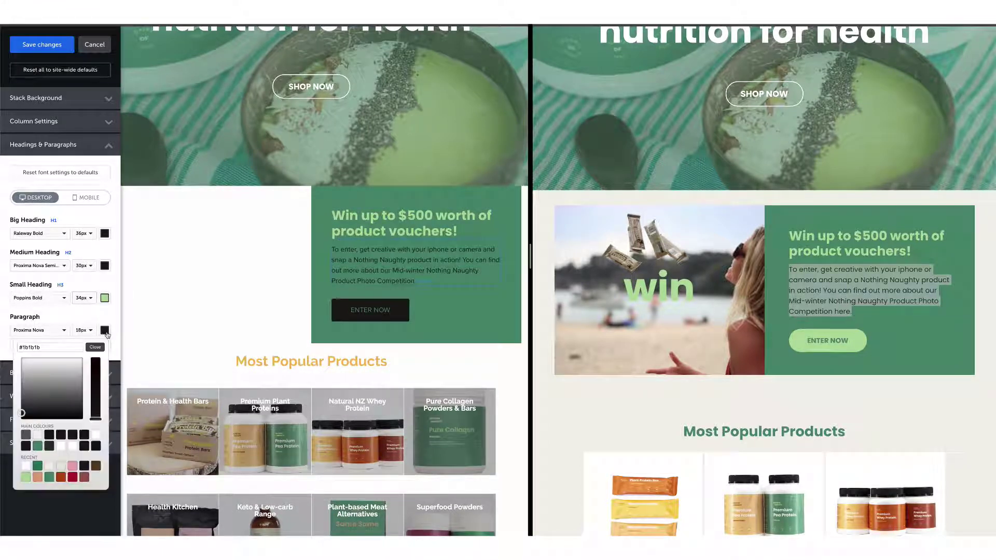
pyautogui.click(25, 477)
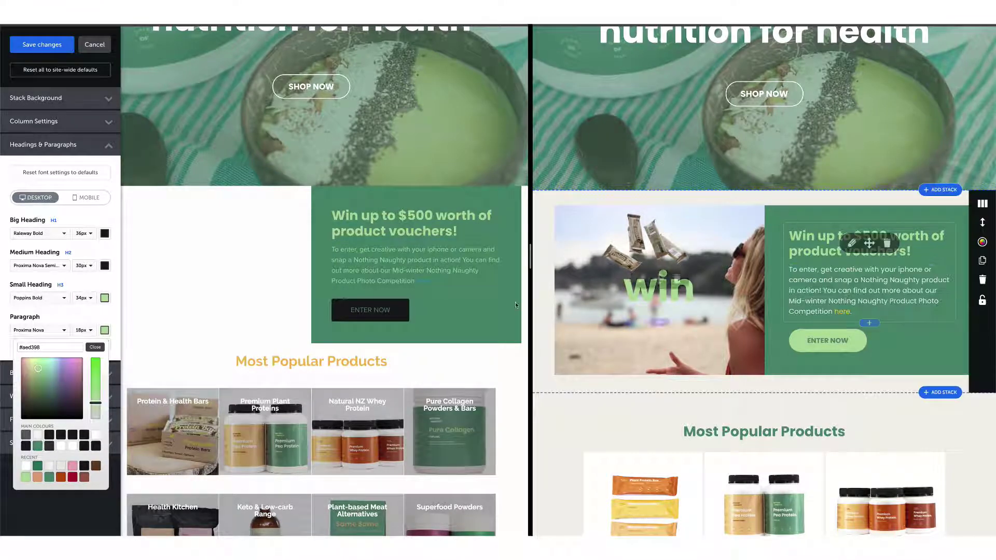
pyautogui.click(96, 436)
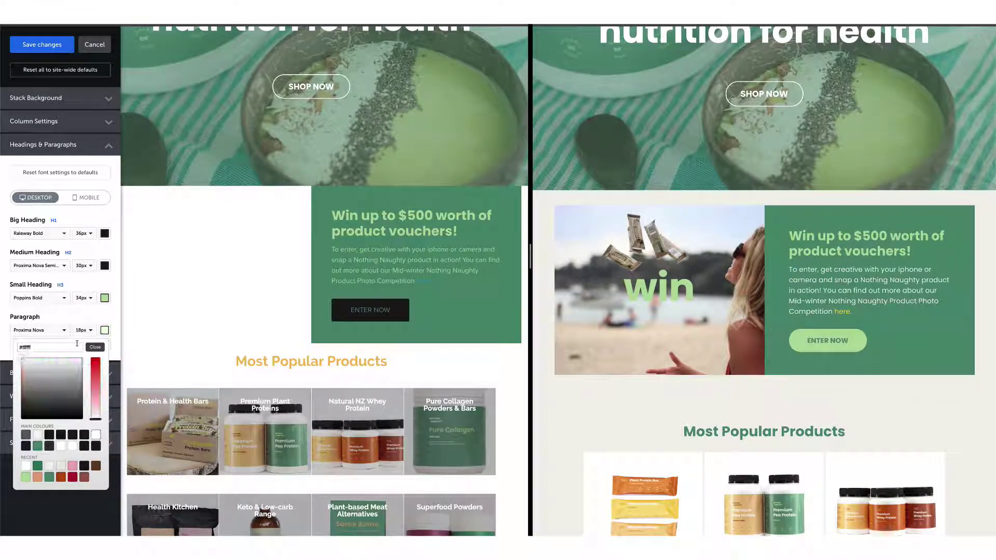
pyautogui.click(47, 330)
pyautogui.write('poppins')
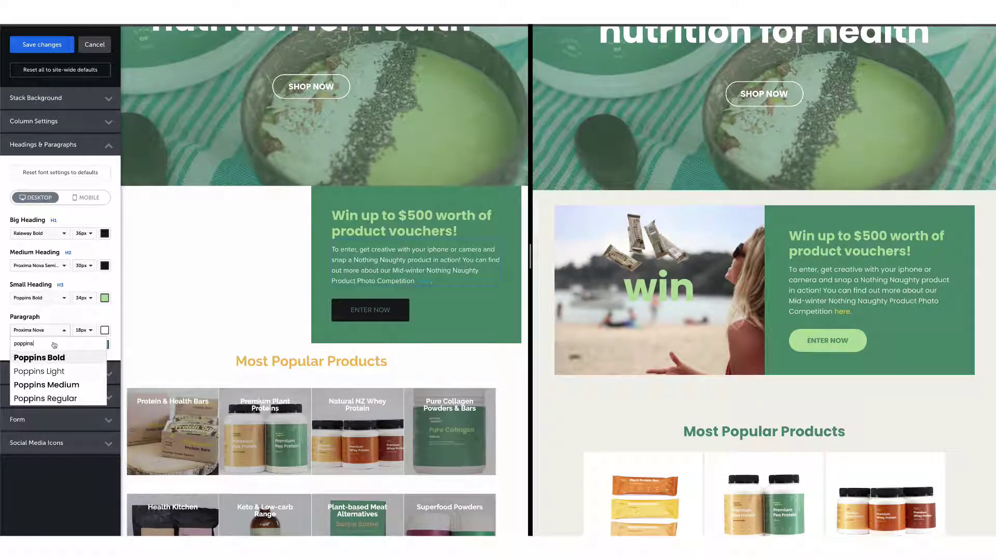
pyautogui.click(52, 400)
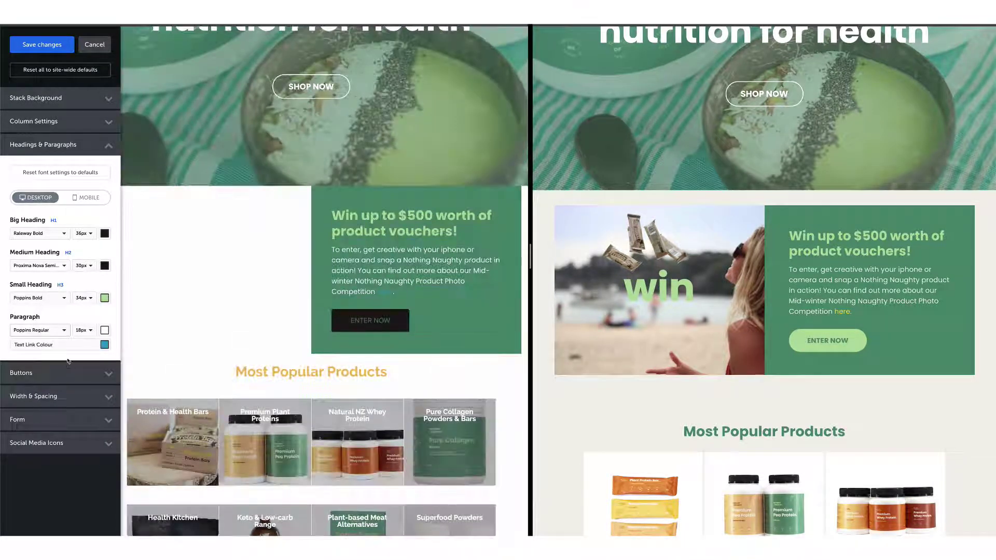
# Change the voucher stack's text link colour to a bright yellow
pyautogui.click(104, 345)
pyautogui.click(31, 378)
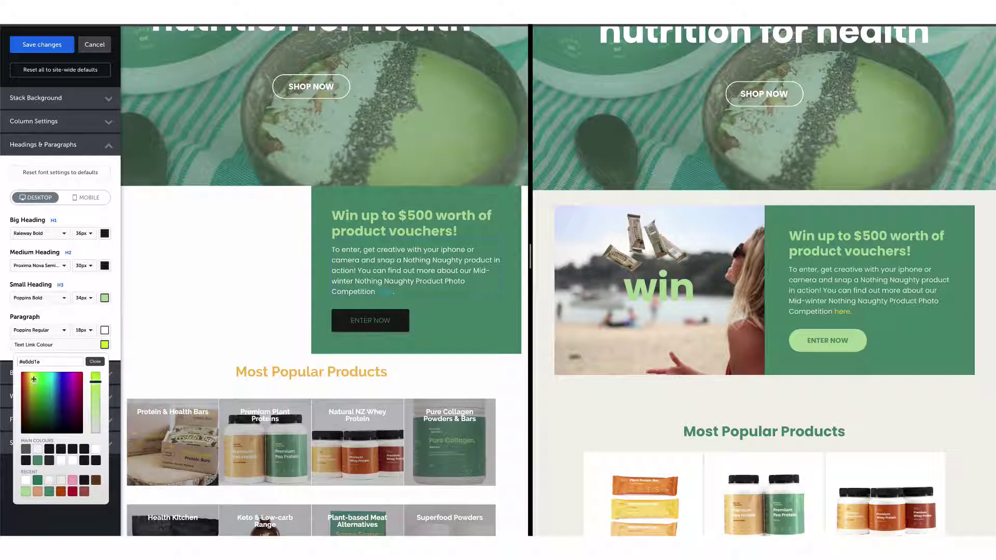
pyautogui.moveTo(30, 378); pyautogui.dragTo(30, 375)
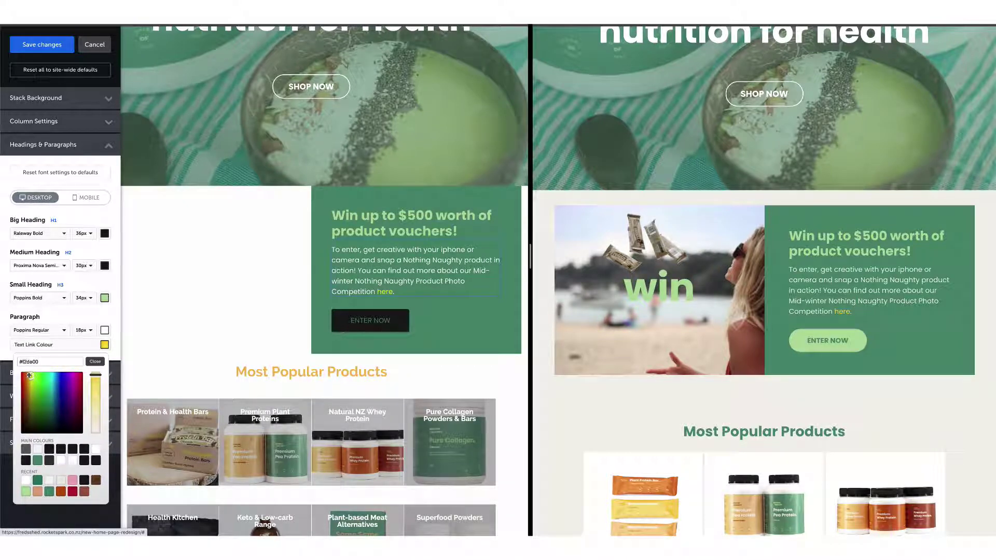
pyautogui.click(29, 374)
pyautogui.click(94, 361)
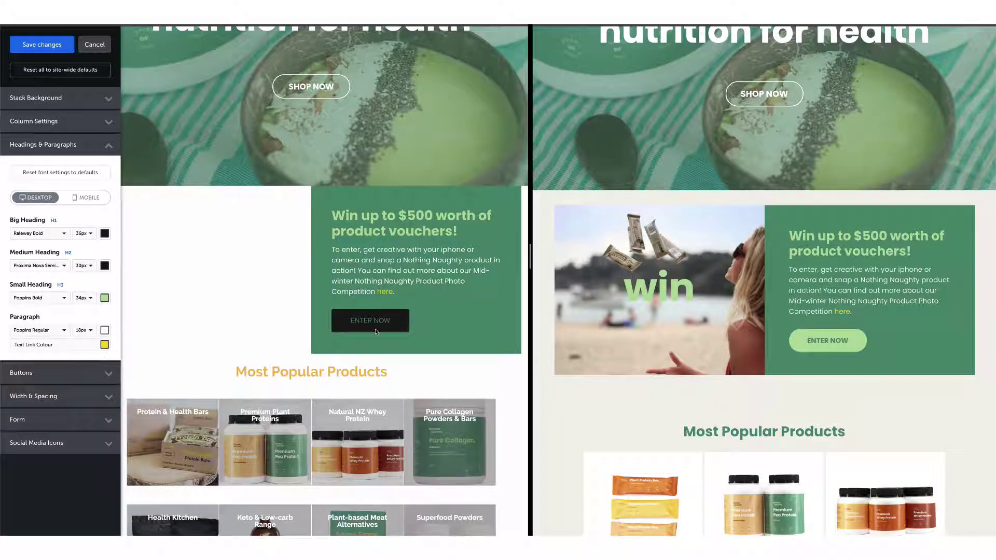
# Apply button Style 7 to the voucher stack and set its button font to Poppins Bold
pyautogui.click(81, 377)
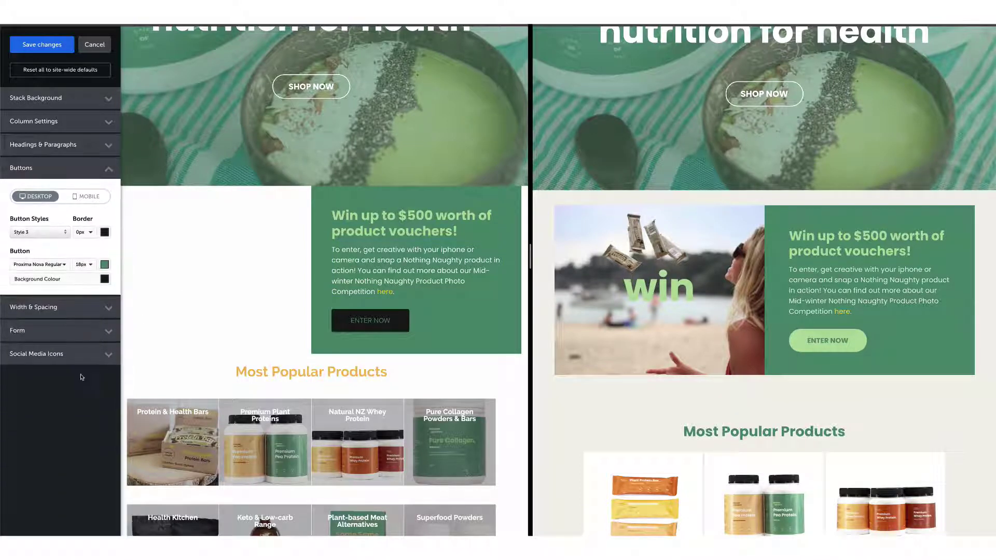
pyautogui.click(39, 233)
pyautogui.click(35, 330)
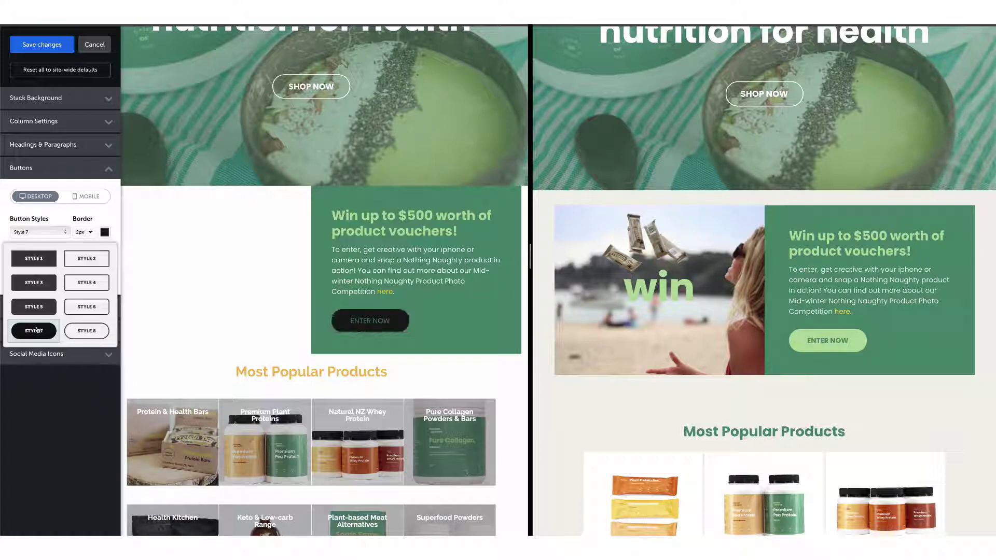
pyautogui.click(109, 213)
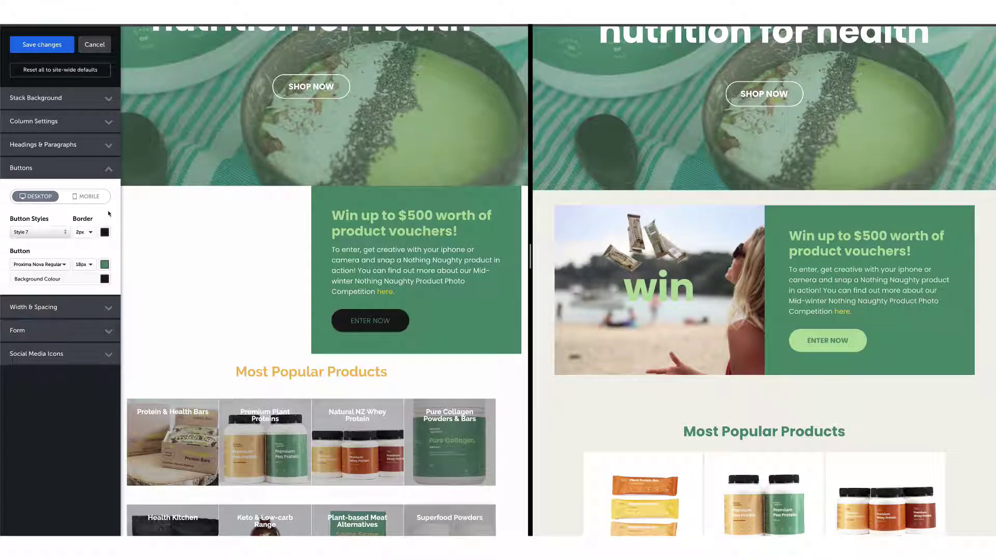
pyautogui.click(51, 268)
pyautogui.write('popp')
pyautogui.press('Return')
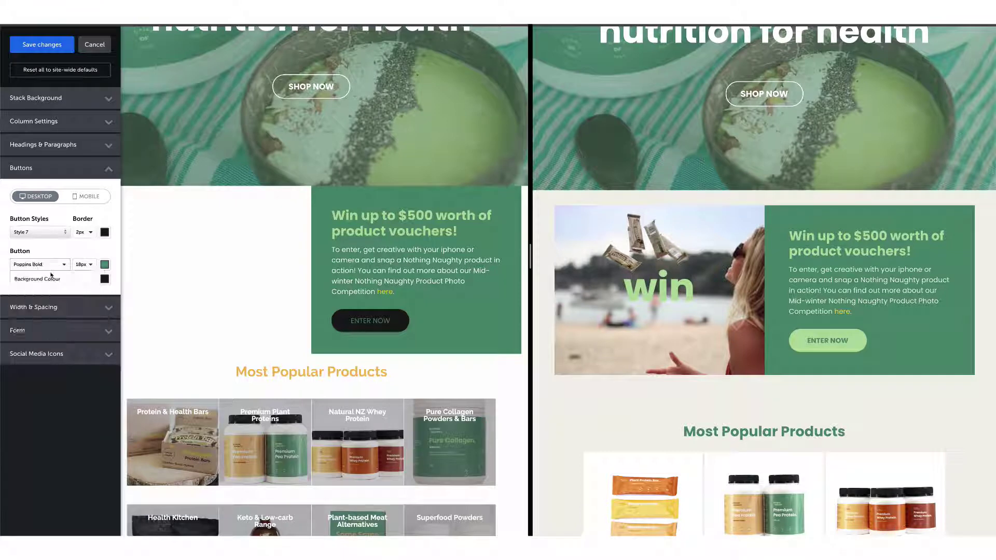
# Give the ENTER NOW button the recently used light green #aed398 background and border colour, with a 0px border, and save the design changes
pyautogui.click(103, 279)
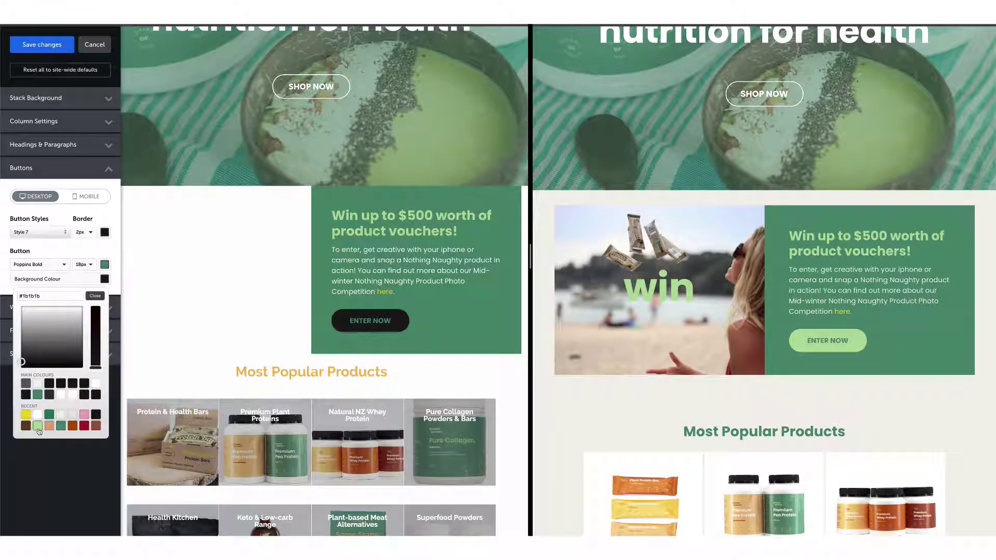
pyautogui.click(38, 430)
pyautogui.click(104, 232)
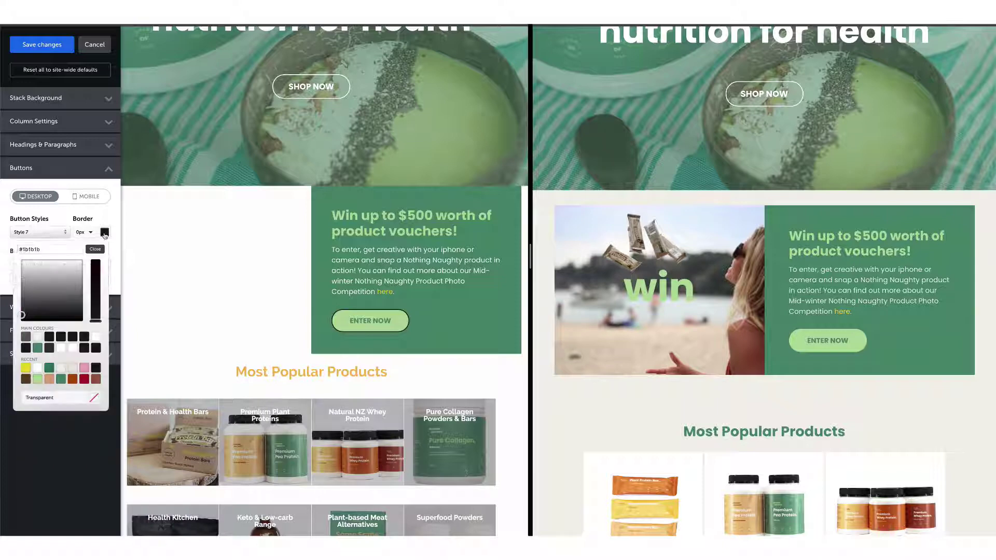
pyautogui.click(42, 381)
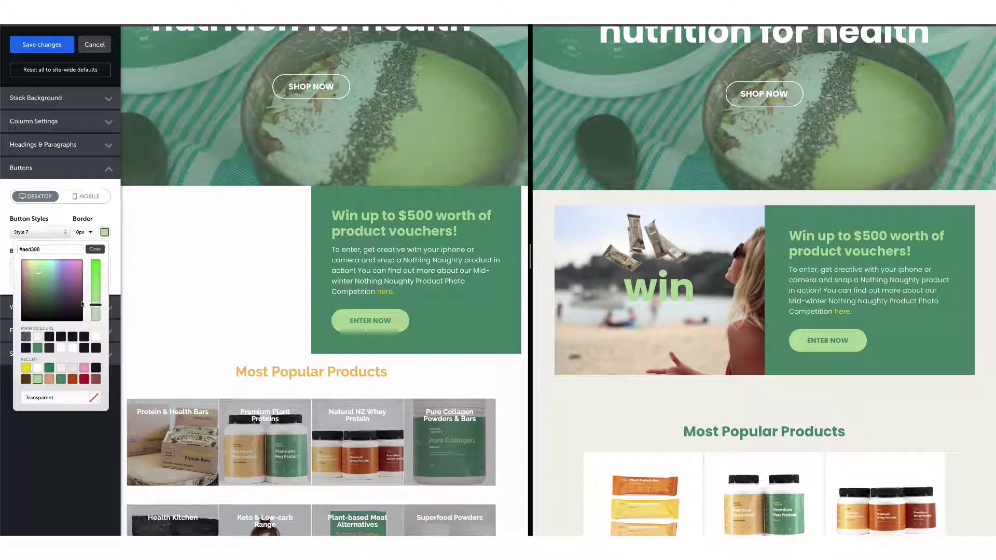
pyautogui.click(96, 250)
pyautogui.click(42, 45)
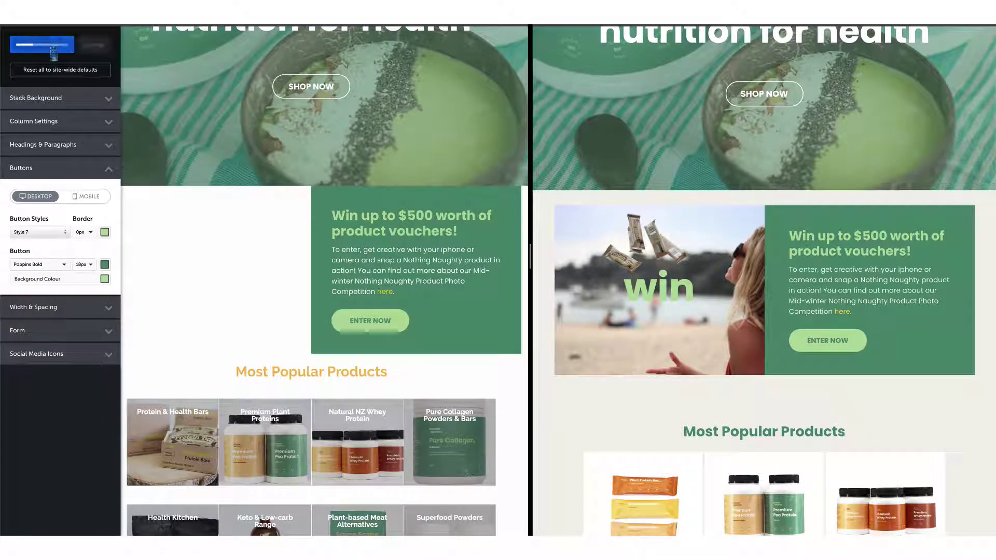
# Add a text block titled "win" to the voucher stack's empty first column and save it
pyautogui.click(125, 221)
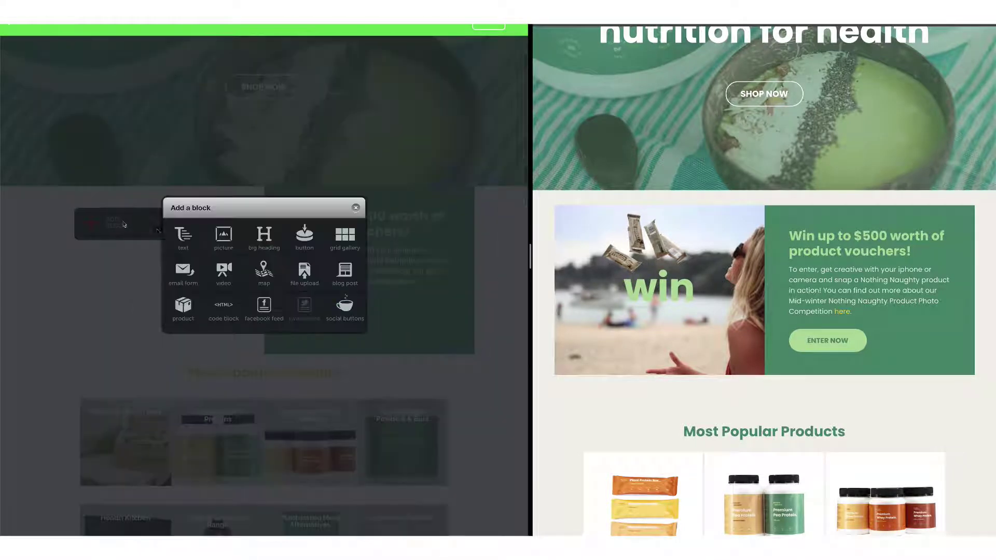
pyautogui.click(181, 233)
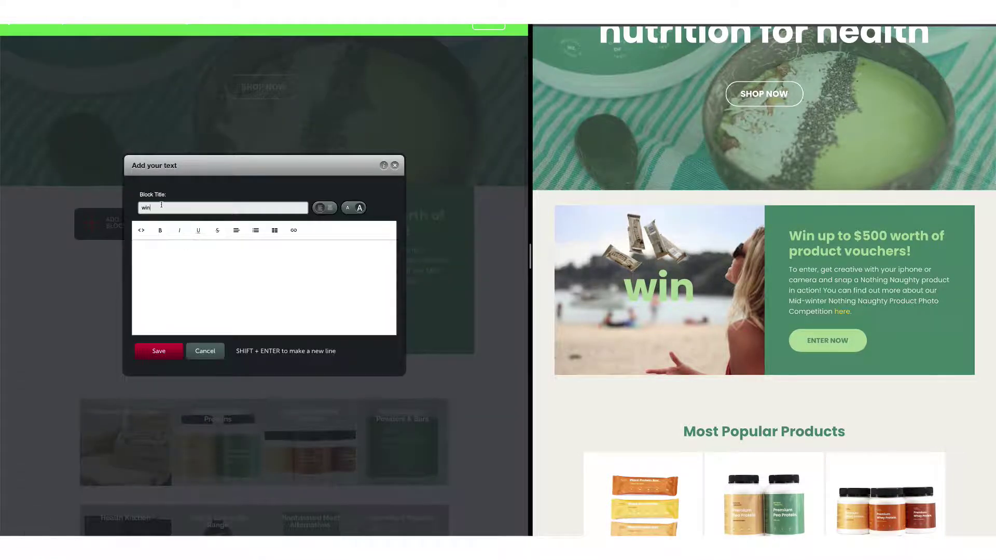
pyautogui.click(159, 350)
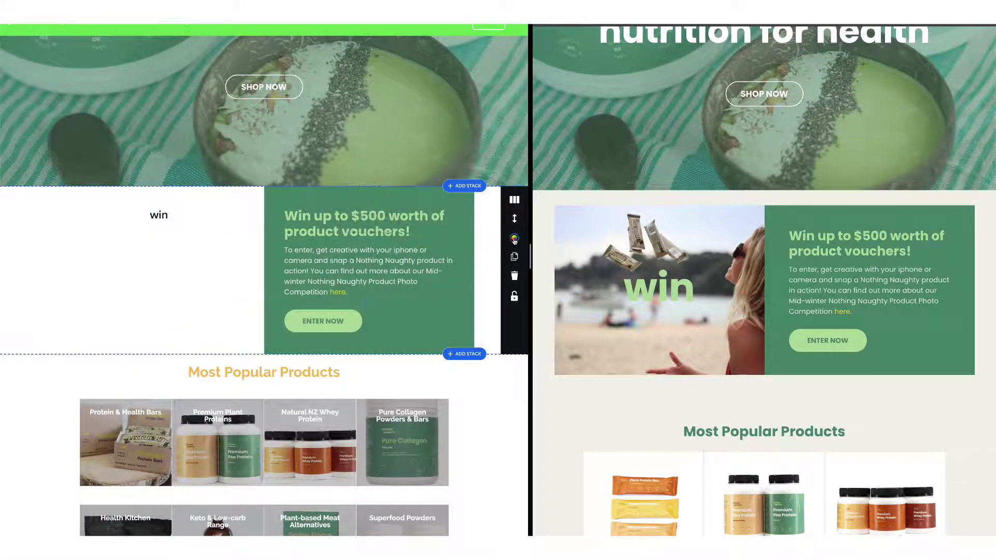
# Set the voucher stack's vertical content alignment to Middle in its design options
pyautogui.click(514, 239)
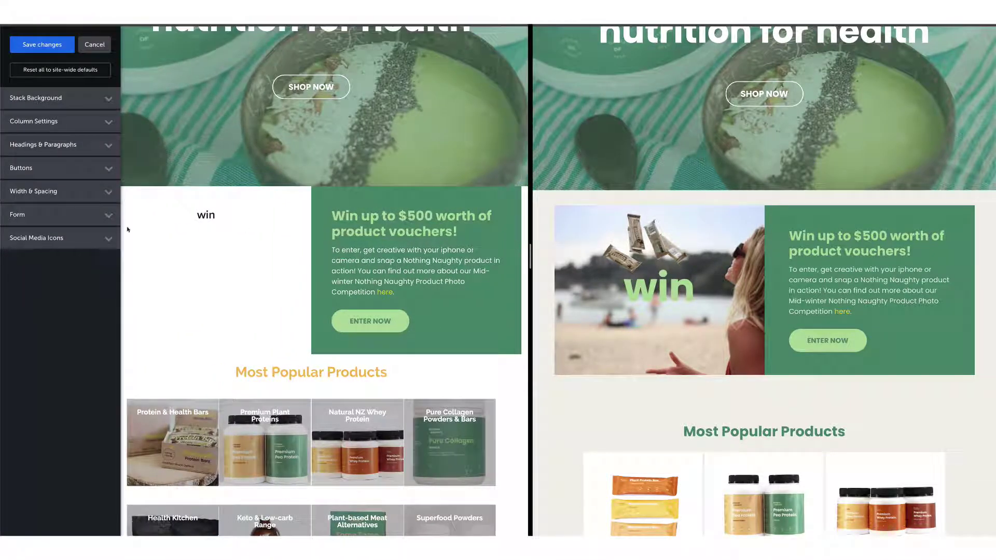
pyautogui.click(77, 200)
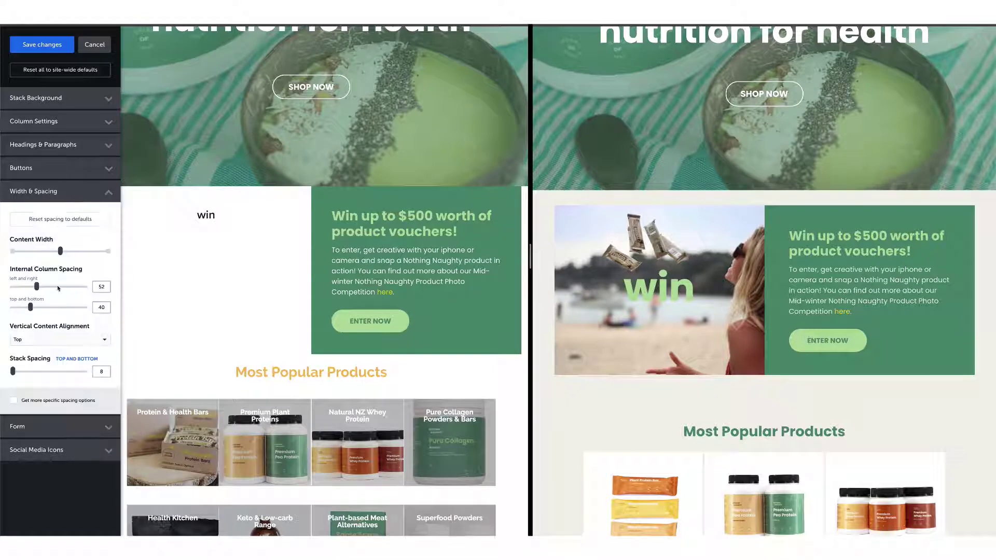
pyautogui.click(42, 341)
pyautogui.click(39, 362)
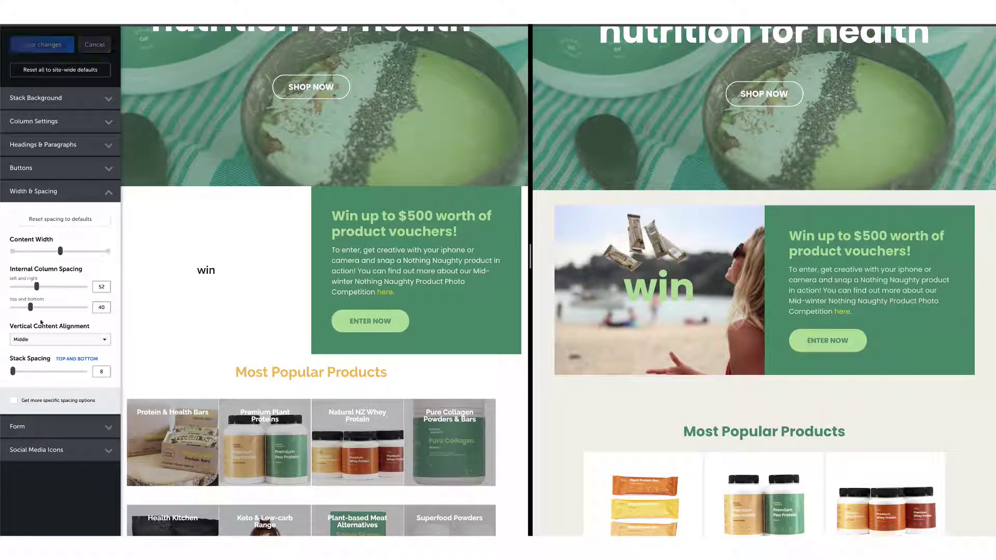
# Set the voucher stack's medium heading (H2) to Poppins Bold at 82px
pyautogui.click(64, 150)
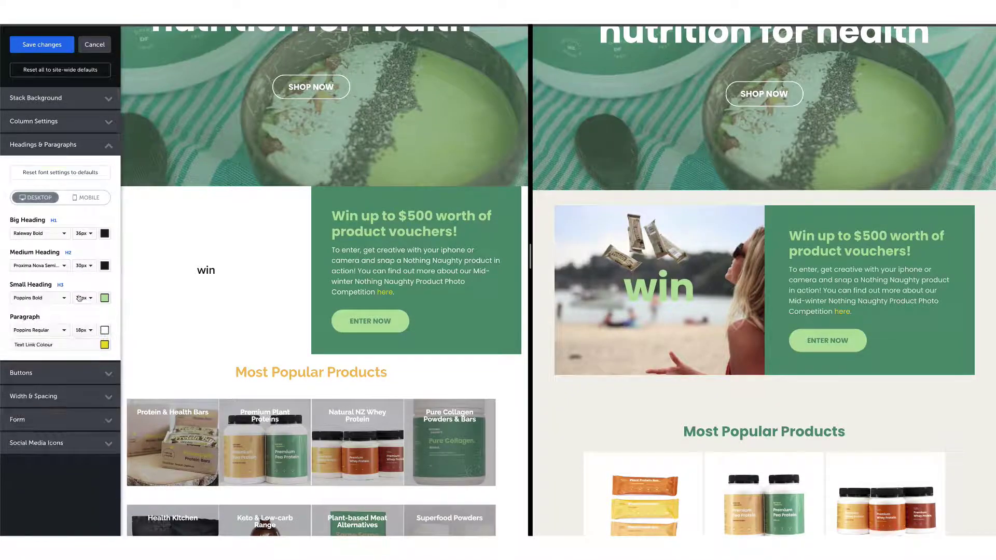
pyautogui.click(86, 269)
pyautogui.scroll(-10, 77, 337)
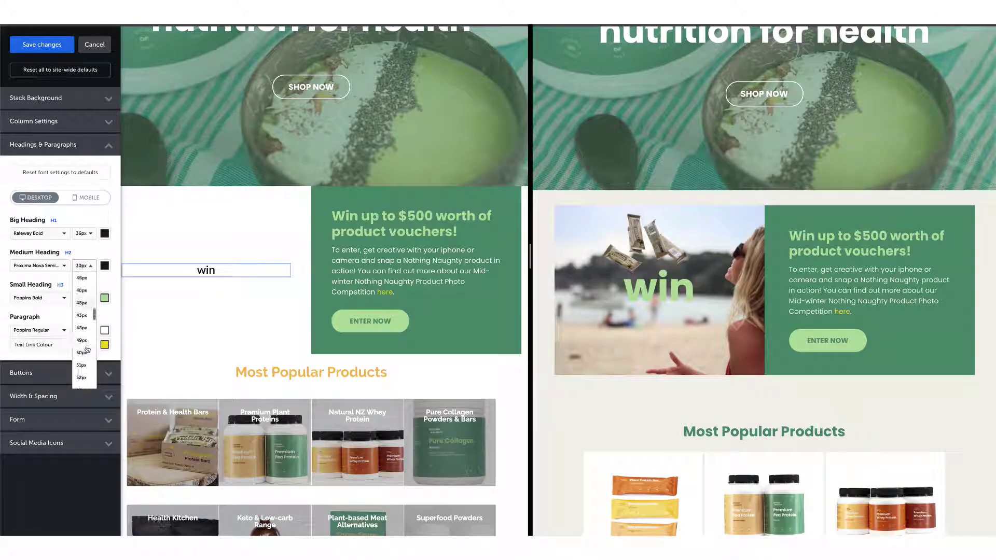
pyautogui.click(81, 350)
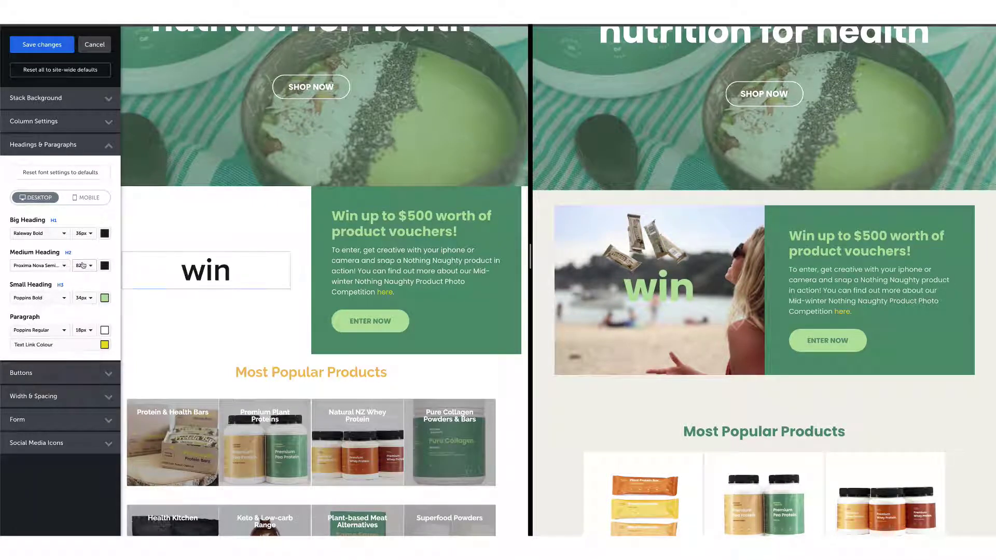
pyautogui.click(39, 265)
pyautogui.write('popp')
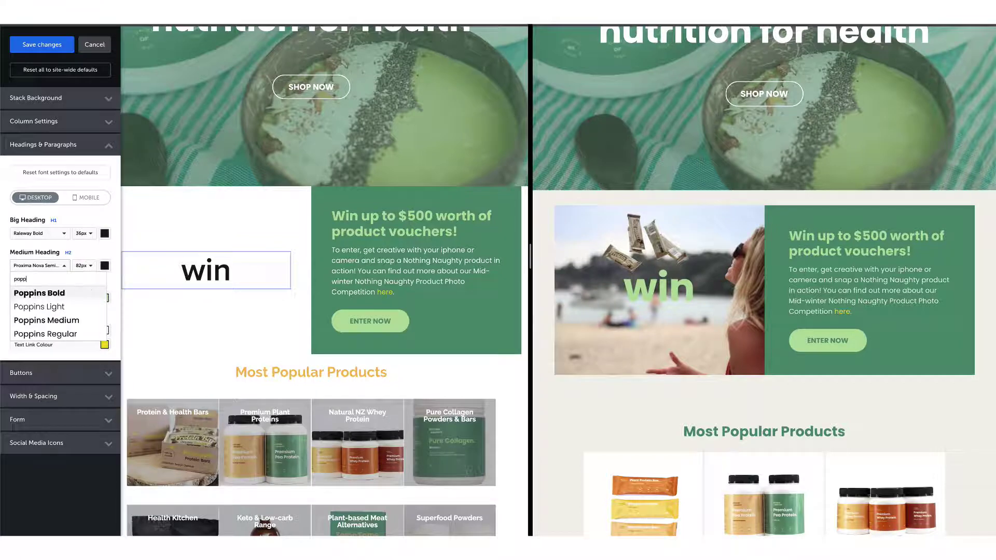
pyautogui.press('Return')
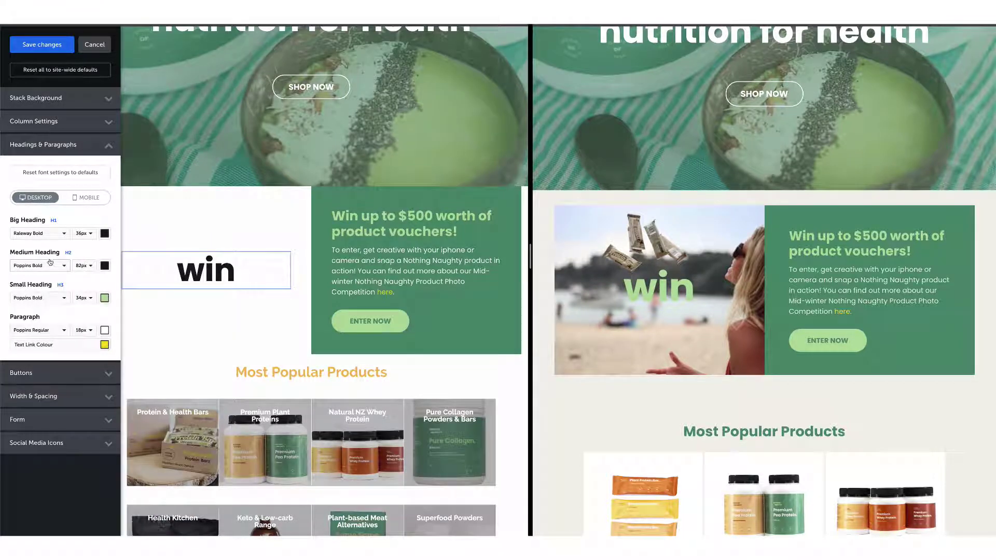
# Colour the medium heading (H2) with the recently used light green #aed398 and enlarge it to 95px
pyautogui.click(104, 266)
pyautogui.click(37, 412)
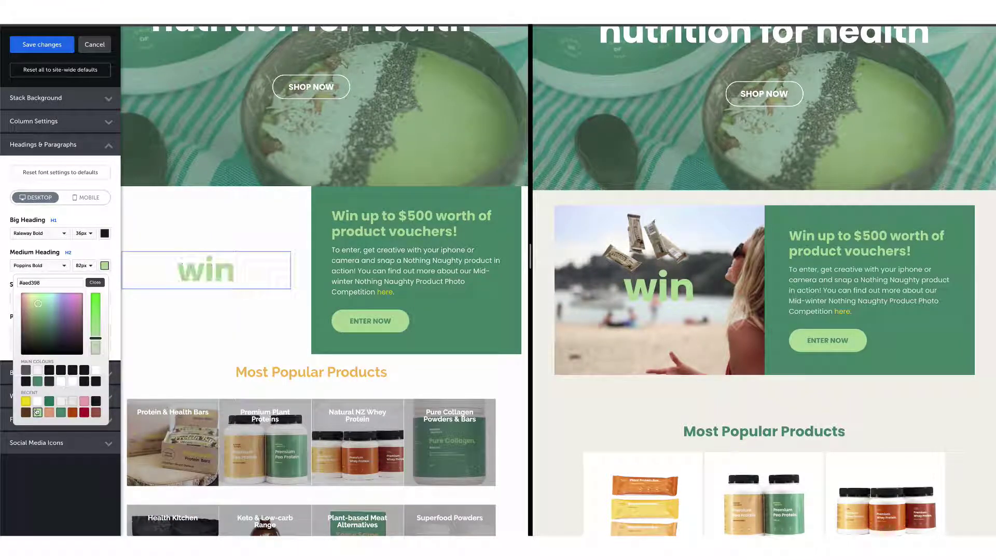
pyautogui.click(84, 265)
pyautogui.click(84, 350)
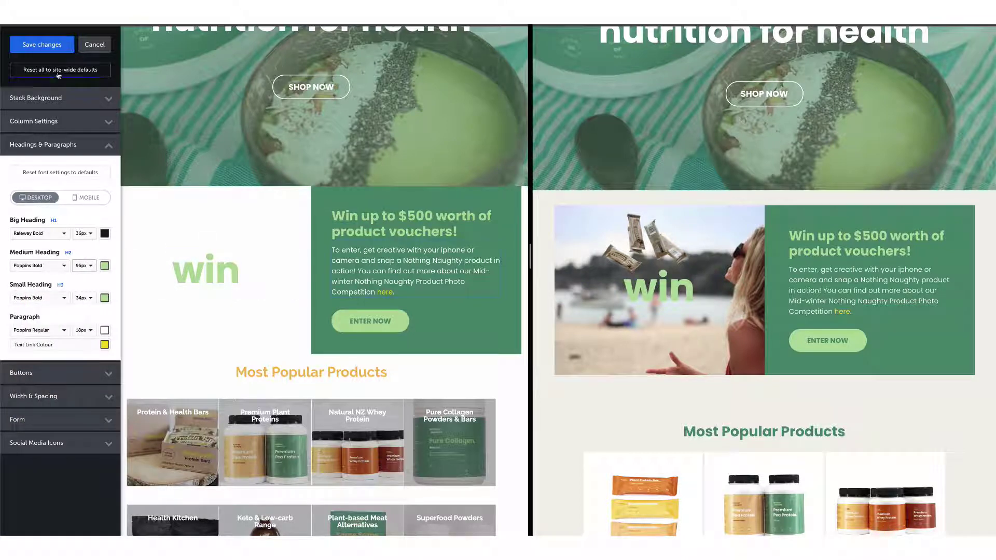
# Save the heading changes and increase the voucher stack's top and bottom stack spacing to 39
pyautogui.click(33, 43)
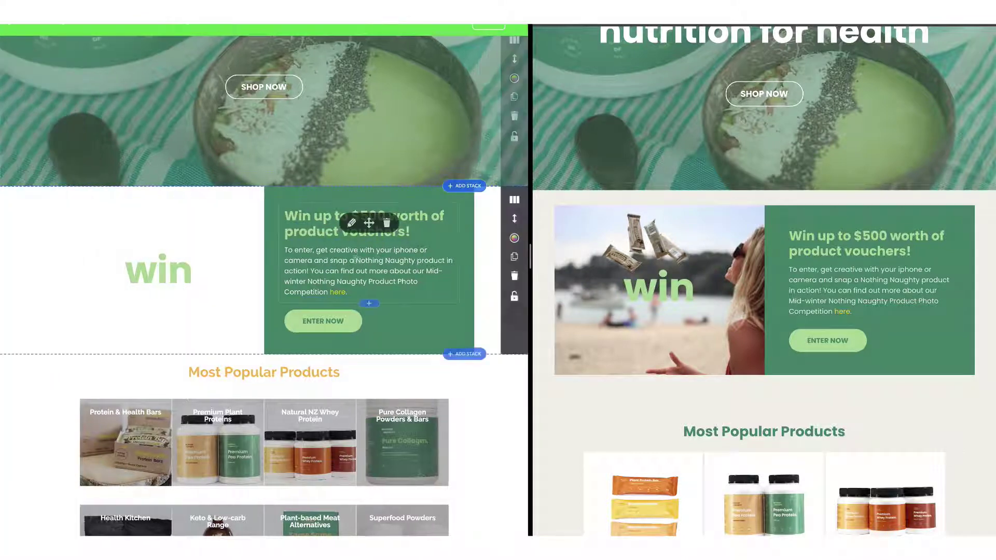
pyautogui.scroll(-3, 363, 262)
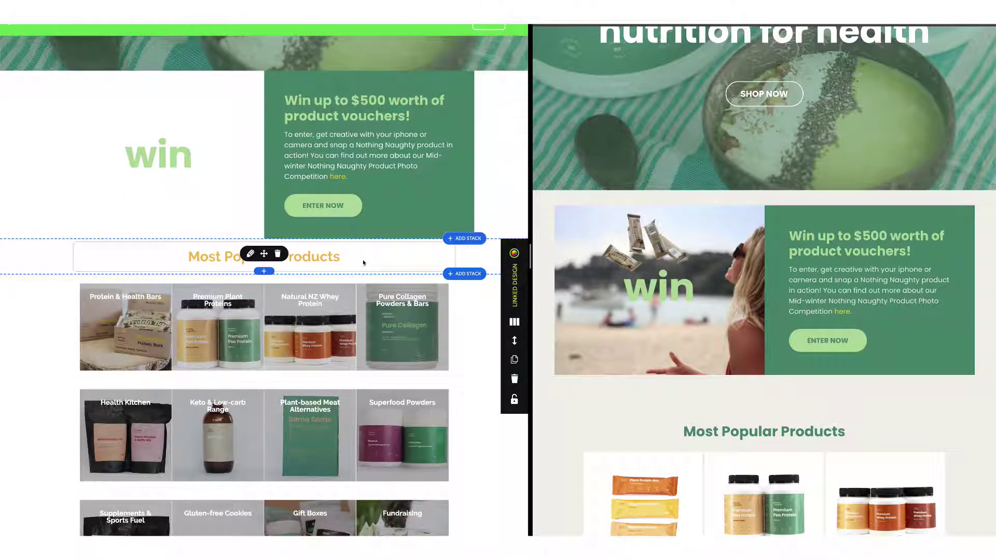
pyautogui.scroll(1, 363, 259)
pyautogui.scroll(-2, 606, 169)
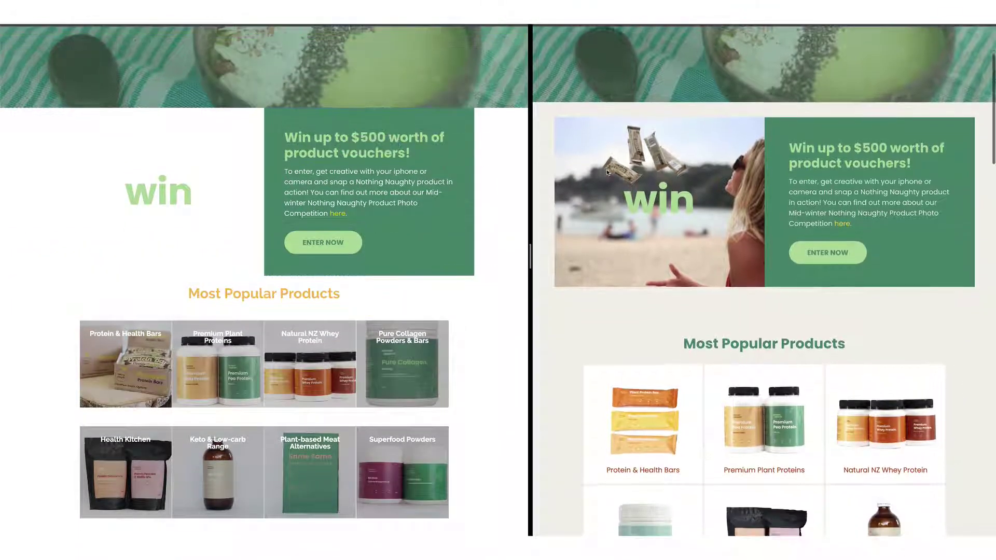
pyautogui.click(515, 163)
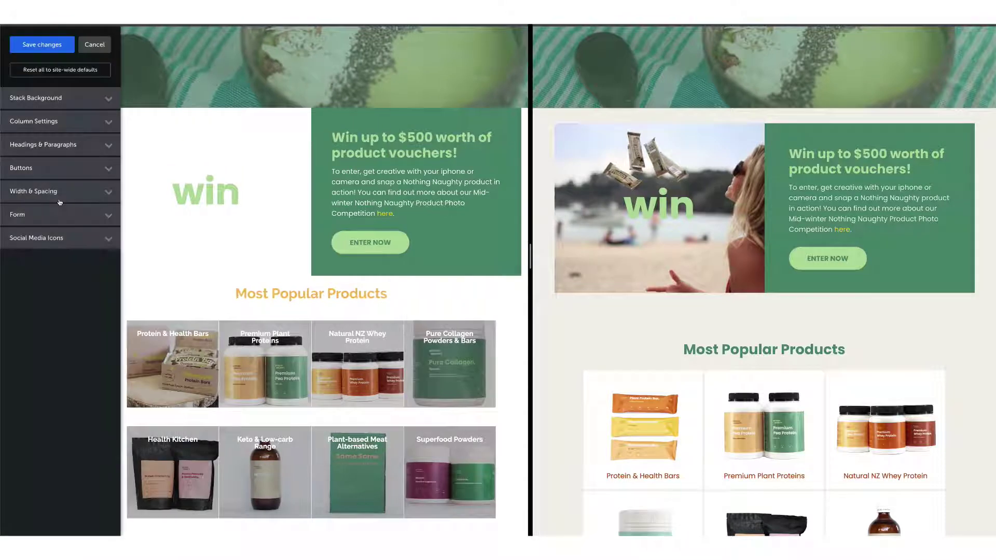
pyautogui.click(51, 193)
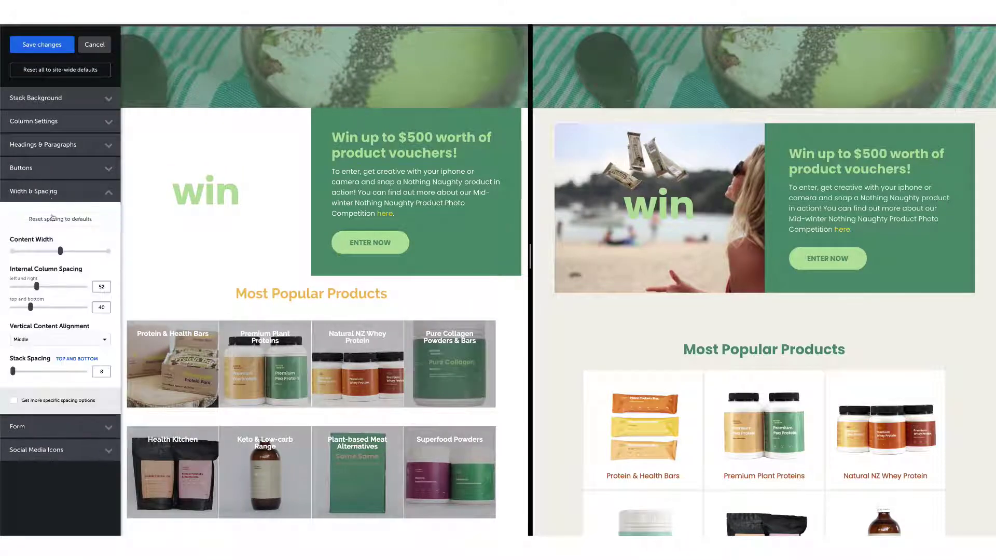
pyautogui.moveTo(13, 371); pyautogui.dragTo(24, 371)
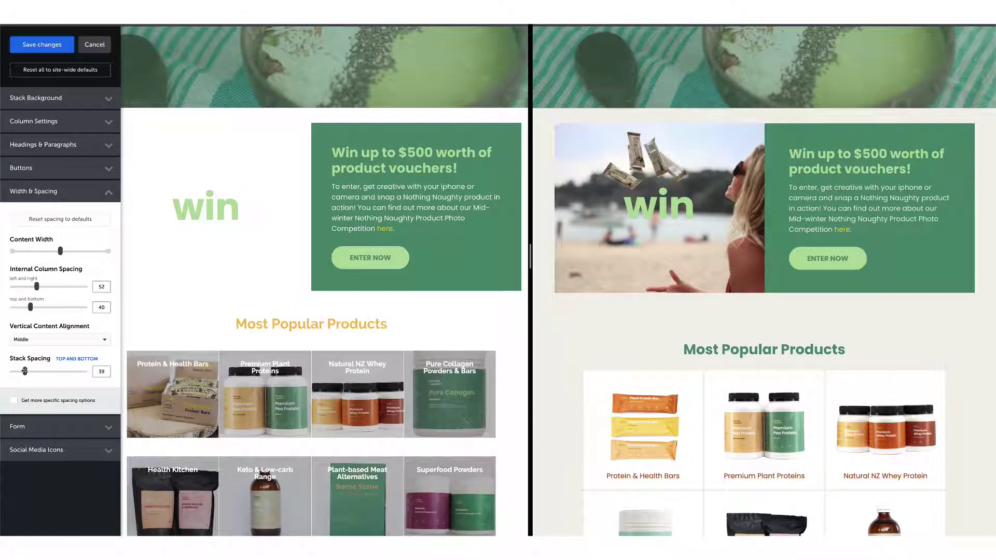
# Set the voucher stack's background colour to the off-white #f2efea
pyautogui.click(56, 97)
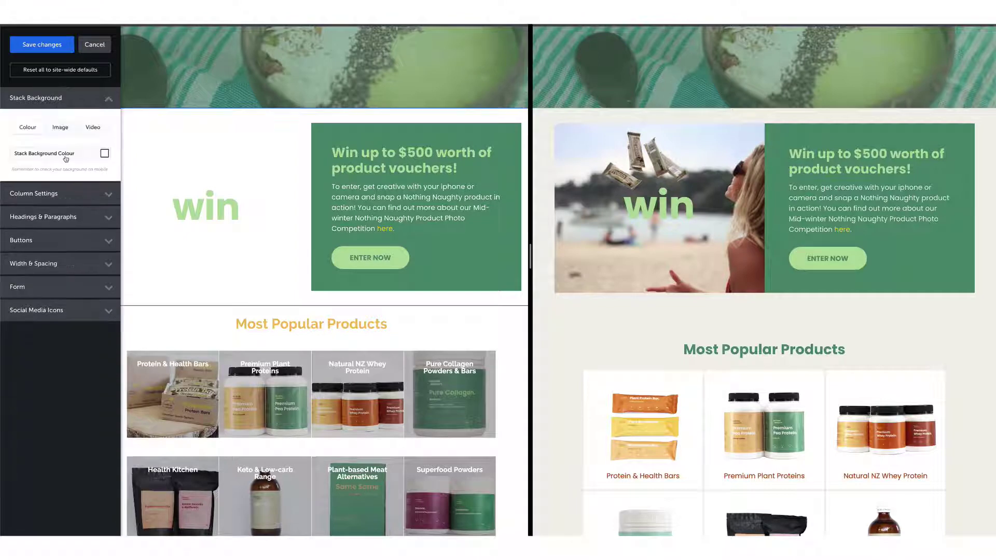
pyautogui.click(65, 156)
pyautogui.click(60, 289)
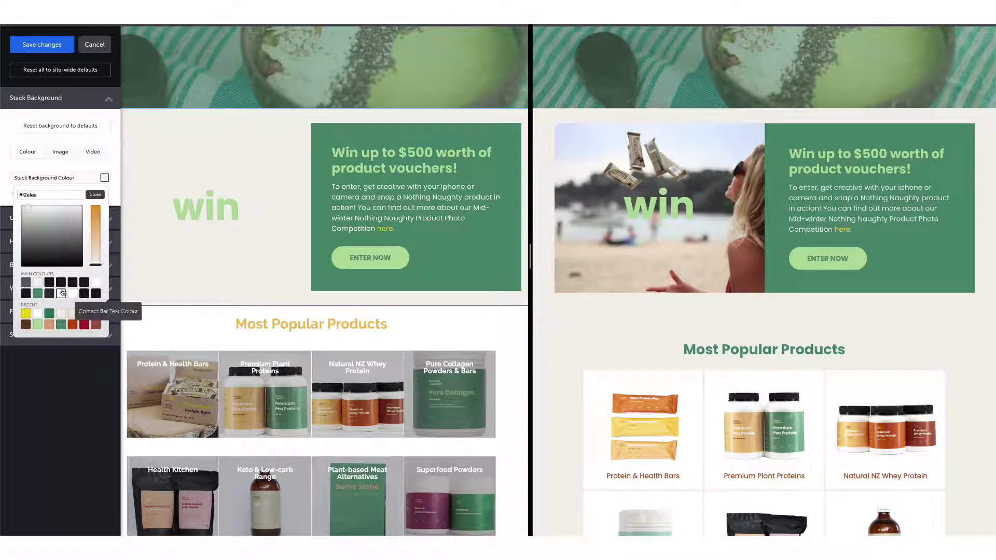
pyautogui.click(95, 195)
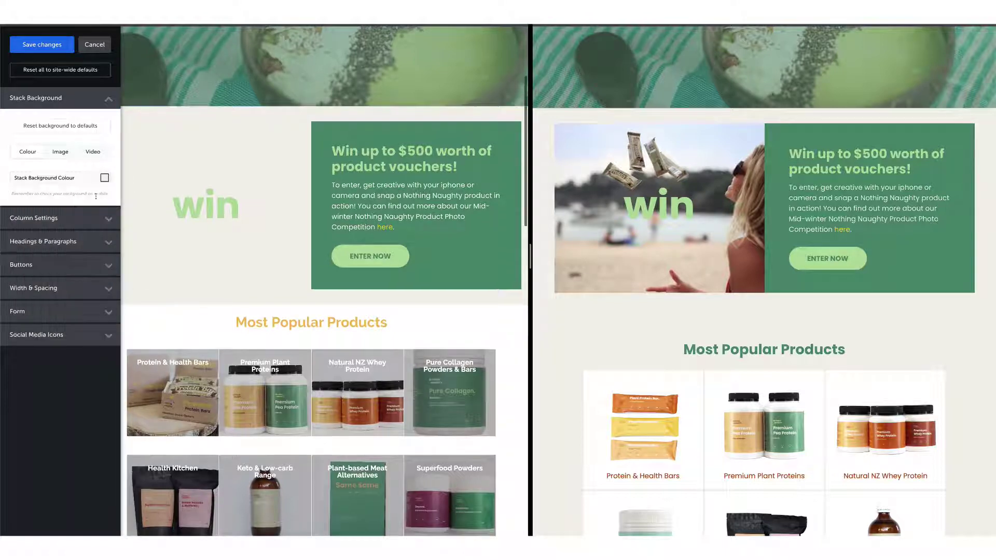
# Upload the beach photo with the flying bars as the background of the voucher stack's column 1 and save the stack design
pyautogui.click(60, 152)
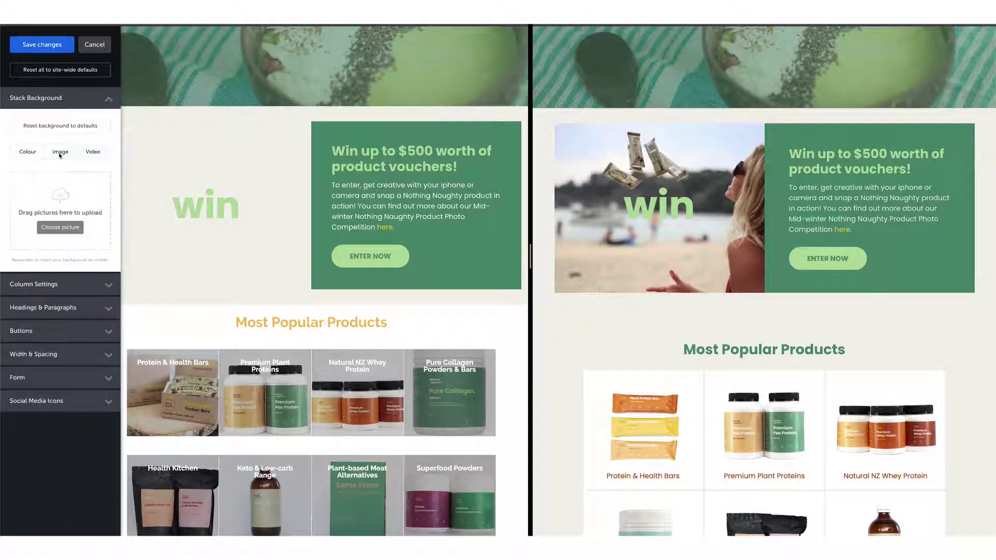
pyautogui.click(52, 284)
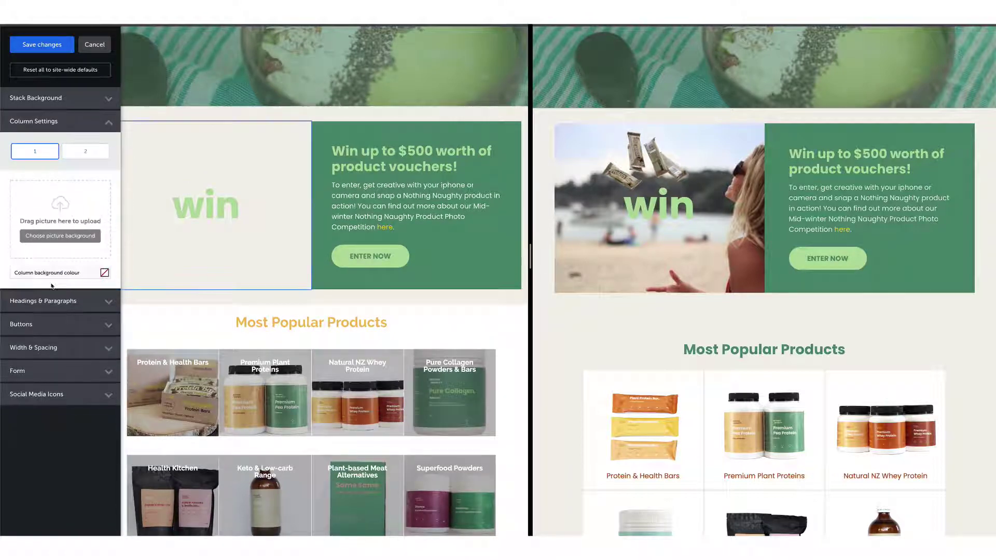
pyautogui.click(61, 236)
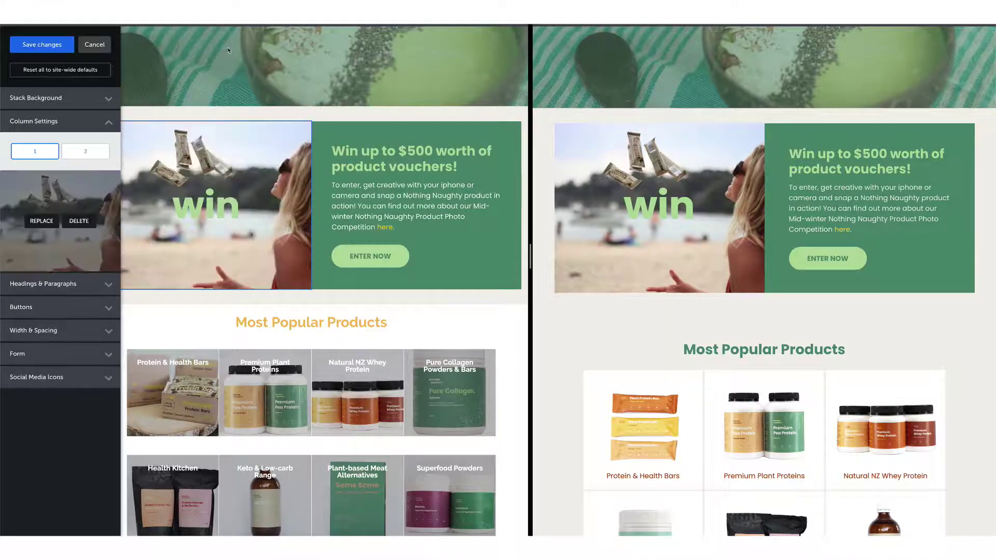
pyautogui.click(50, 45)
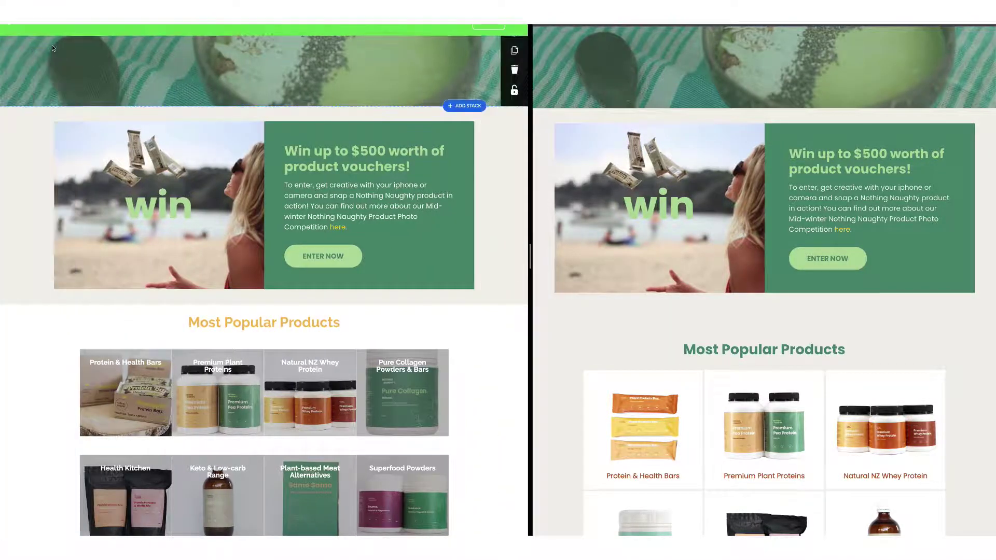
# Add a grid gallery block beneath the "Most Popular Products" heading and upload the twelve product pictures to it
pyautogui.scroll(-3, 52, 49)
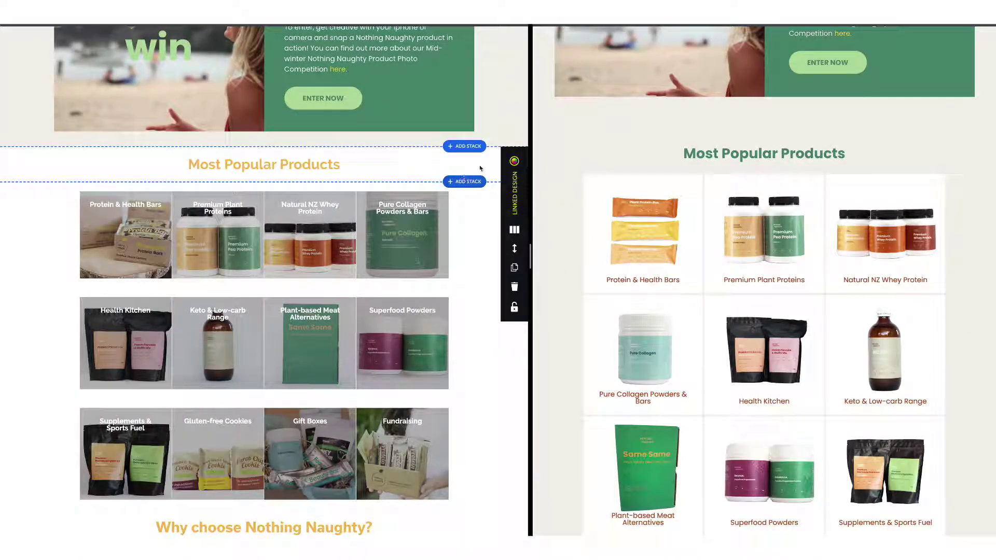
pyautogui.click(271, 177)
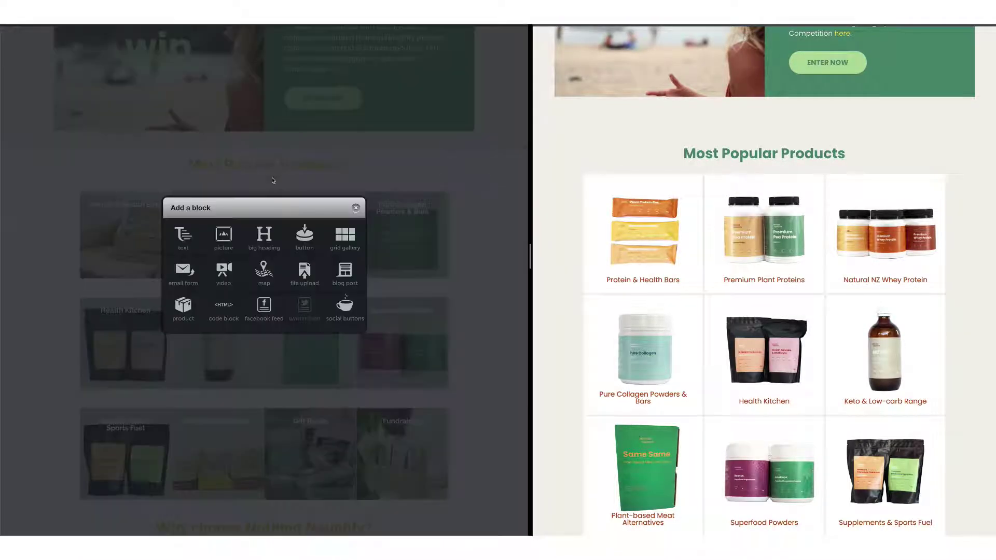
pyautogui.click(345, 237)
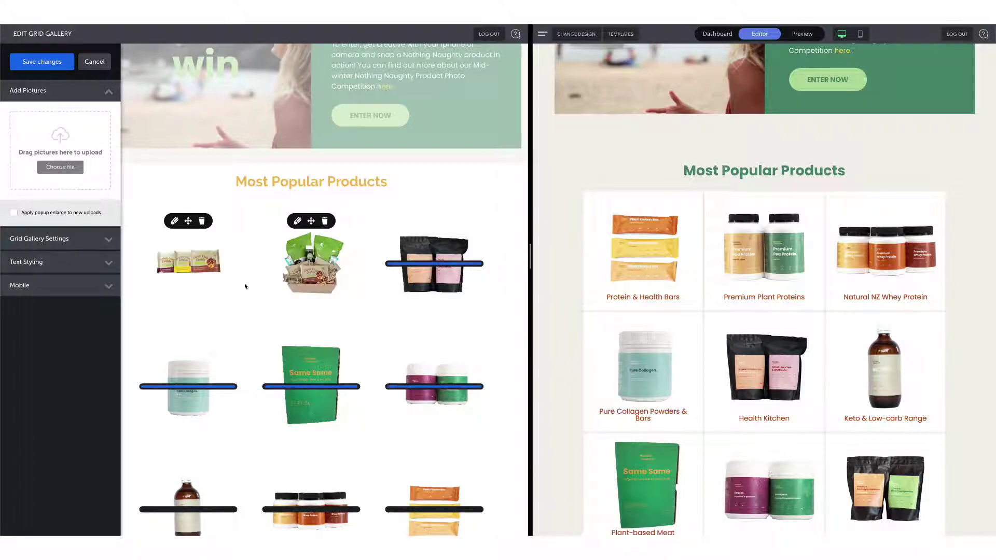
pyautogui.scroll(-1, 243, 281)
pyautogui.scroll(-2, 244, 281)
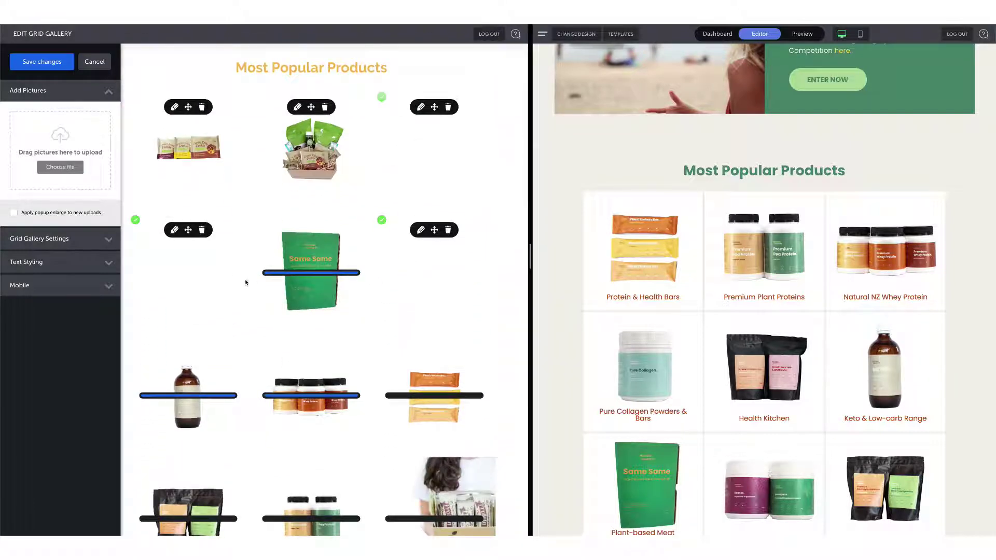
pyautogui.scroll(-3, 659, 274)
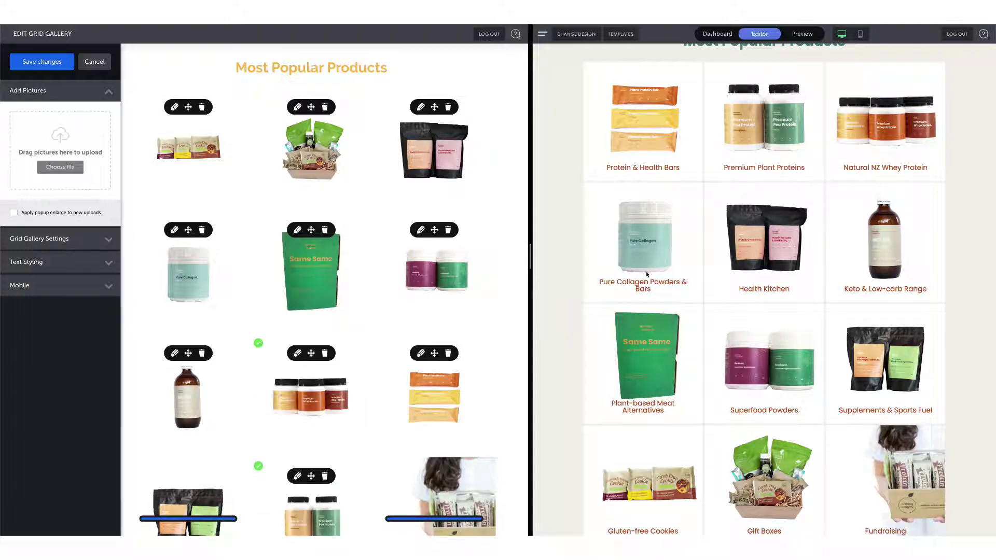
pyautogui.scroll(-2, 476, 294)
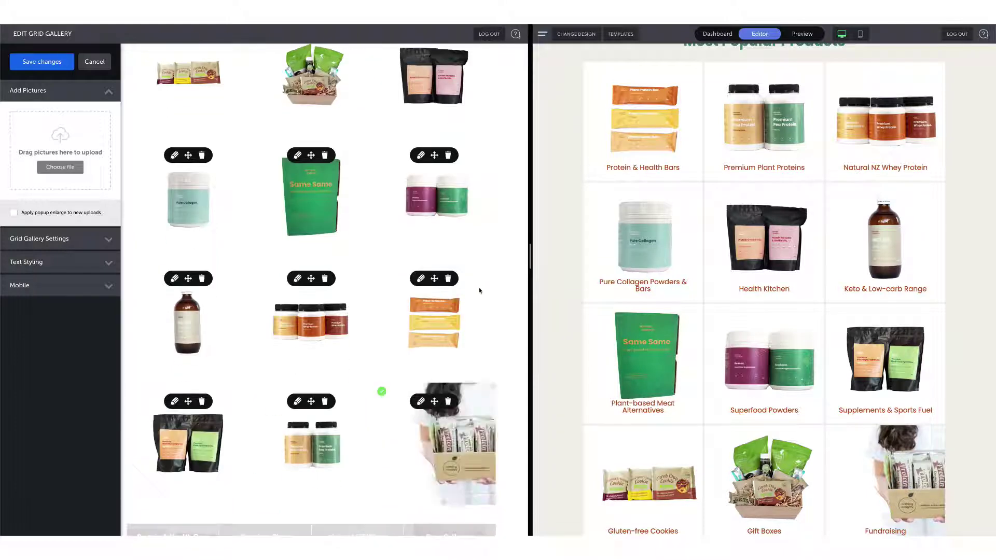
# Reorder the gallery pictures to match the finished page, starting with protein bars and plant proteins, and save the gallery
pyautogui.scroll(3, 478, 290)
pyautogui.moveTo(434, 411); pyautogui.dragTo(210, 200)
pyautogui.scroll(-2, 245, 230)
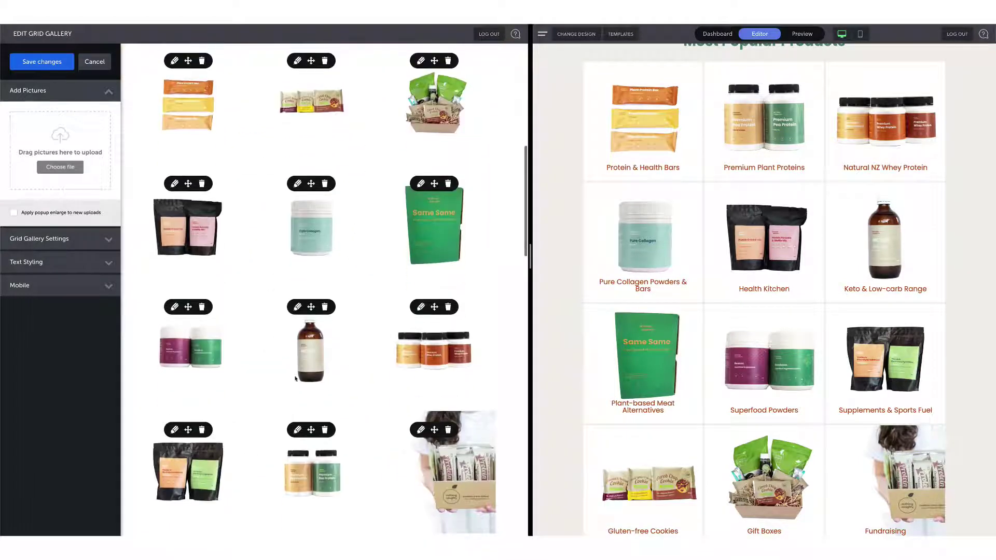
pyautogui.moveTo(311, 429); pyautogui.dragTo(309, 106)
pyautogui.scroll(5, 357, 428)
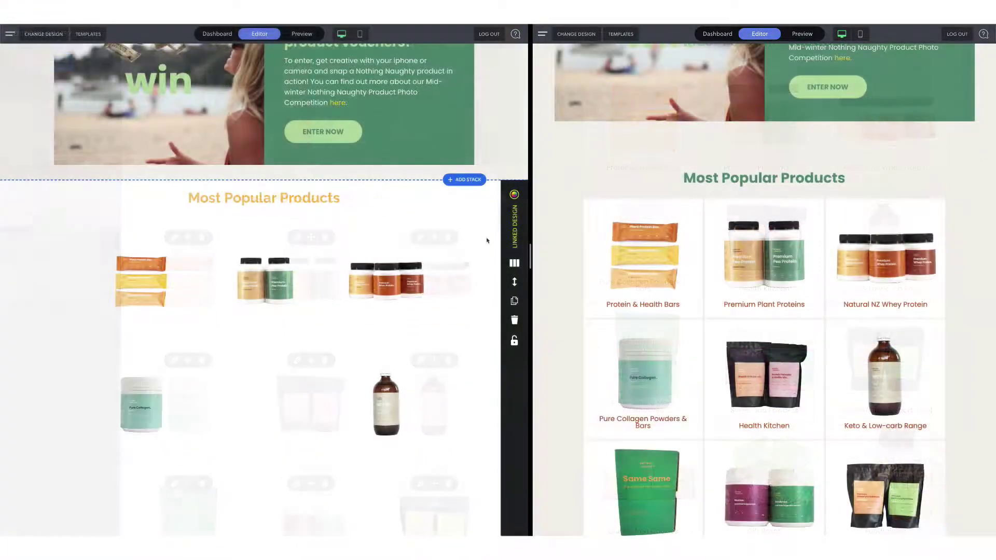
# Unlink the "Most Popular Products" stack's design and set its background colour to the recently used #f2efea
pyautogui.click(517, 219)
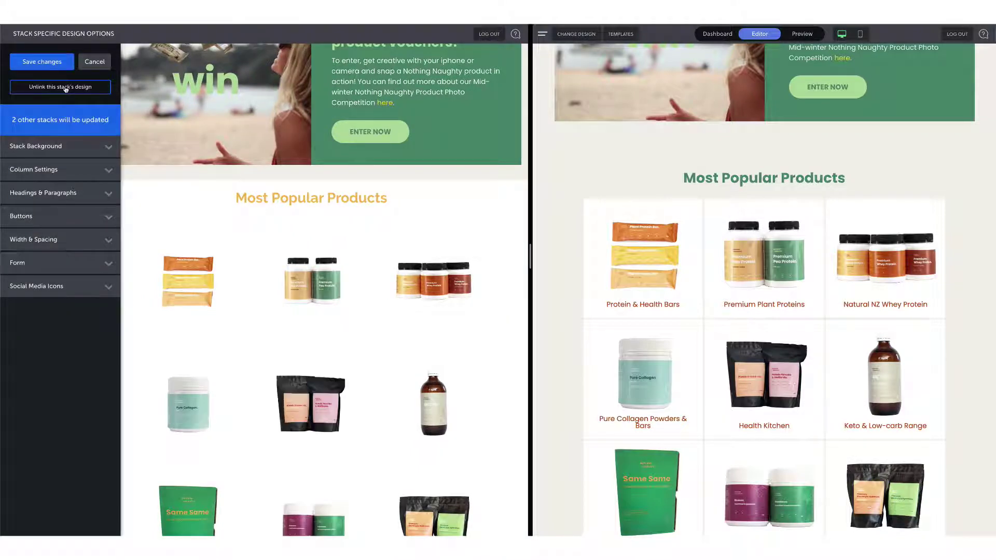
pyautogui.click(68, 88)
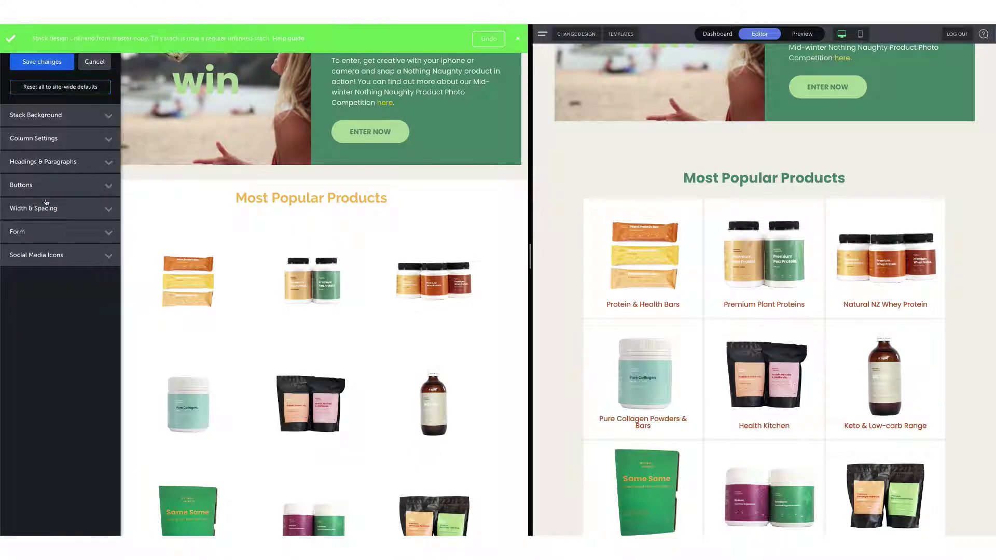
pyautogui.click(62, 116)
pyautogui.click(64, 172)
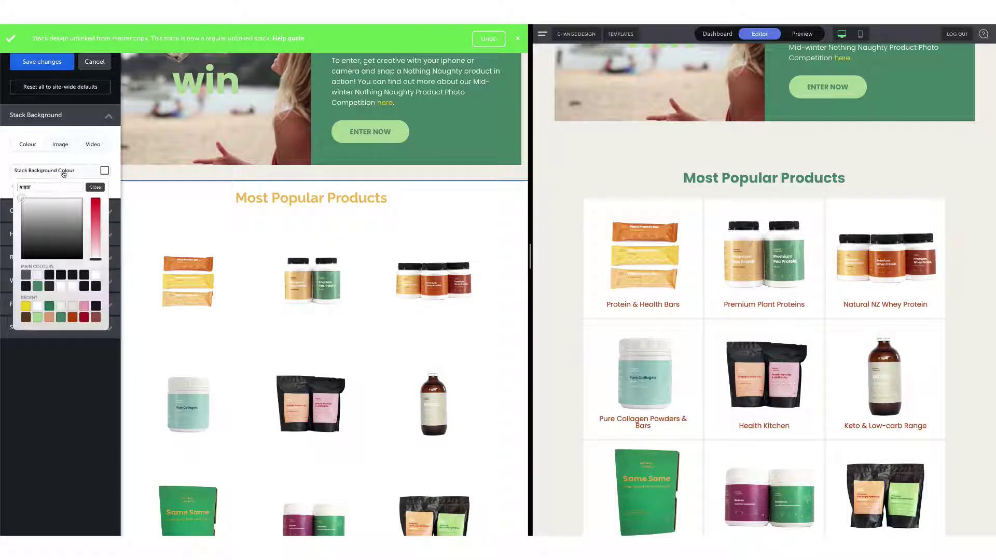
pyautogui.click(61, 308)
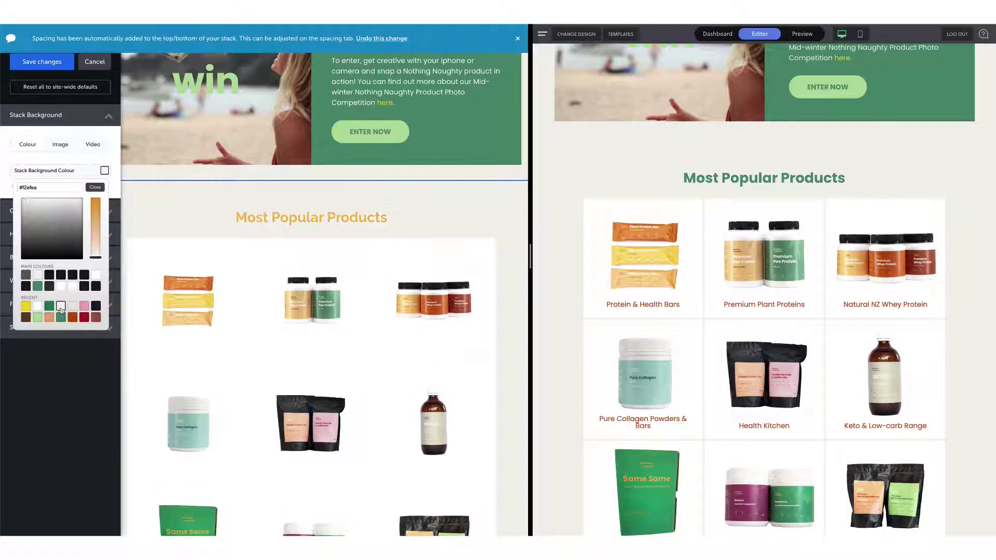
pyautogui.click(96, 188)
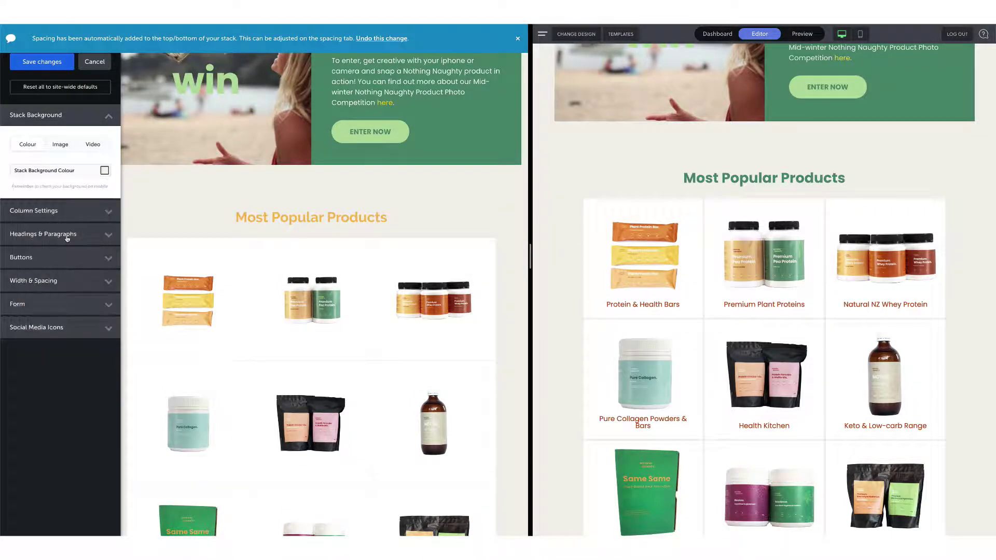
# Style the stack's small heading (H3) in Poppins Bold with the recently used green #448771 and save the design
pyautogui.click(66, 235)
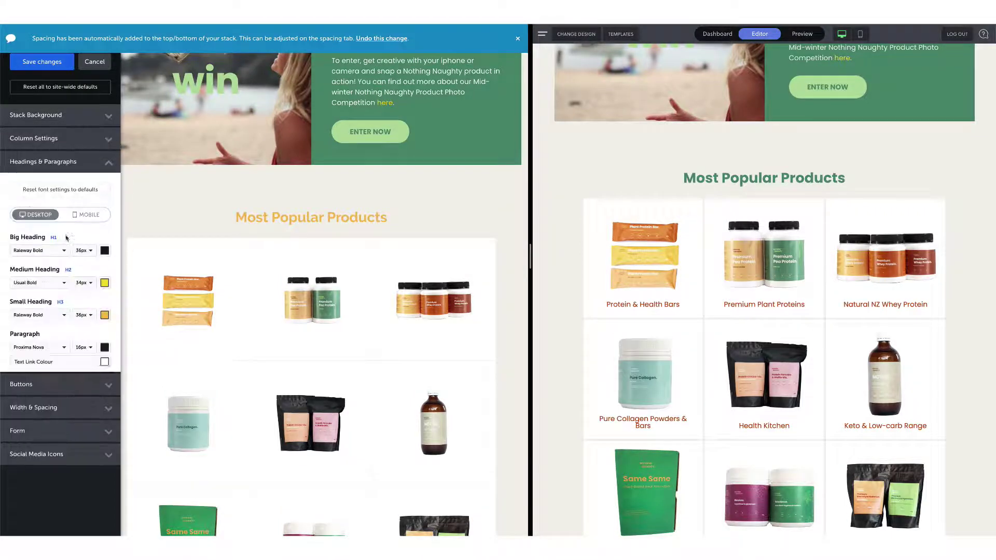
pyautogui.click(104, 315)
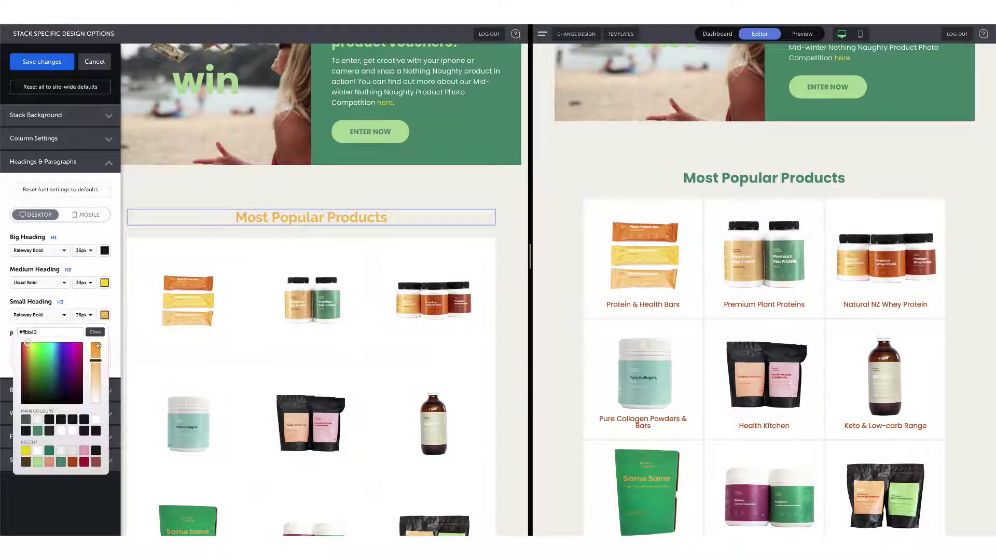
pyautogui.click(50, 451)
pyautogui.click(42, 320)
pyautogui.click(42, 317)
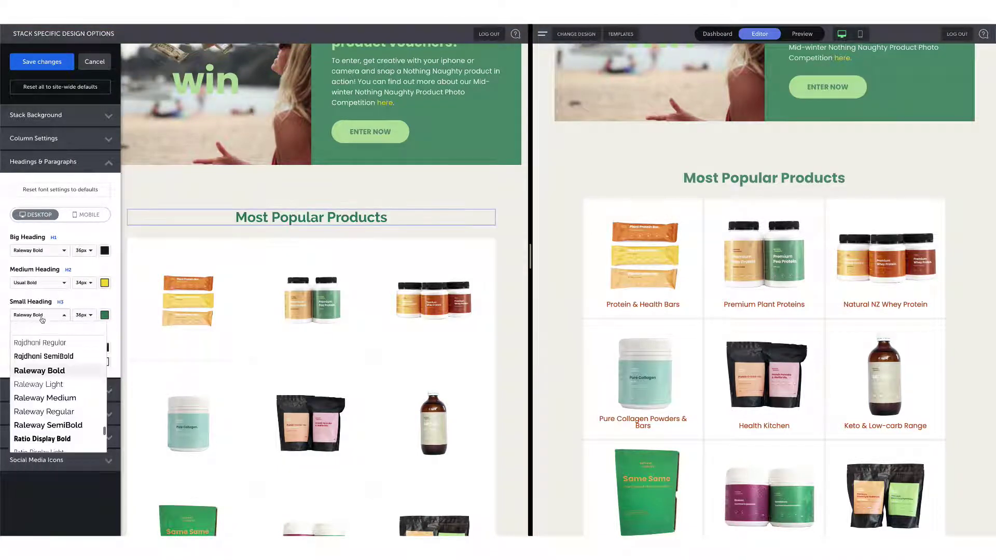
pyautogui.write('poppins')
pyautogui.click(39, 342)
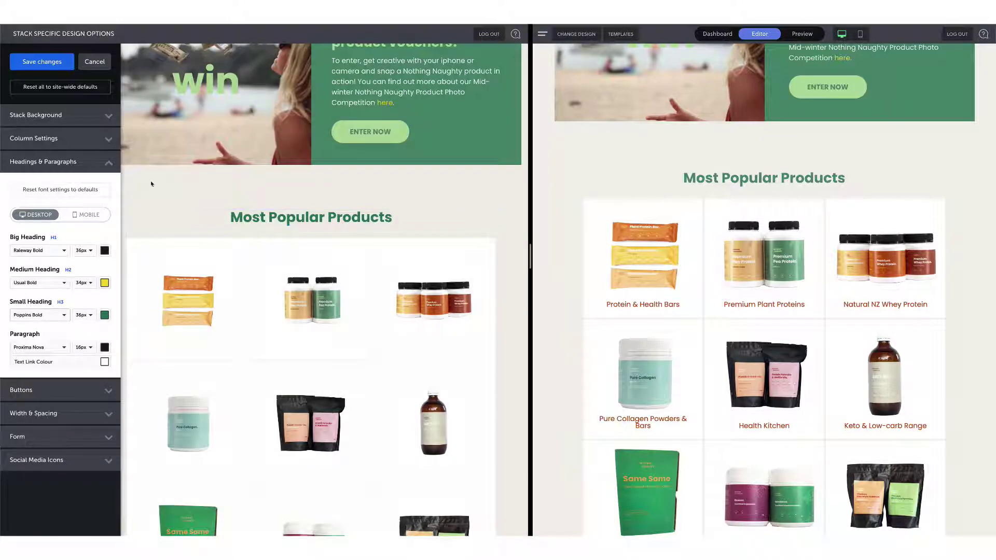
pyautogui.click(104, 315)
pyautogui.click(61, 461)
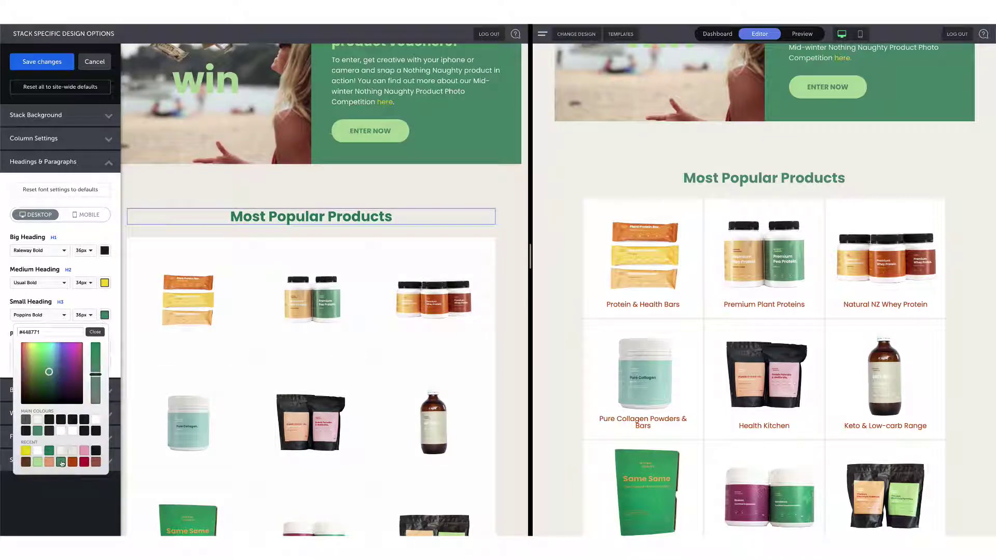
pyautogui.click(42, 63)
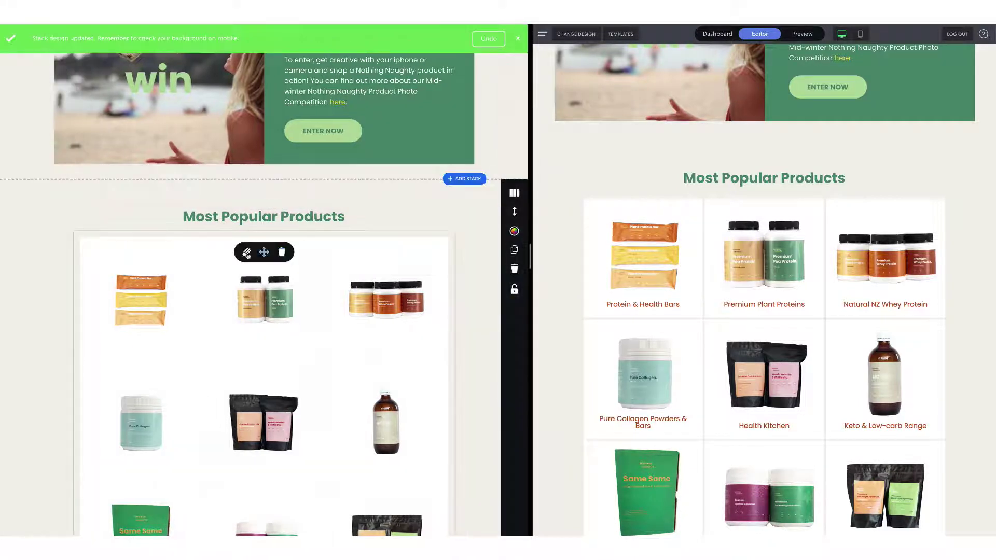
# Set the gap between pictures in the product grid gallery to 6px
pyautogui.click(247, 254)
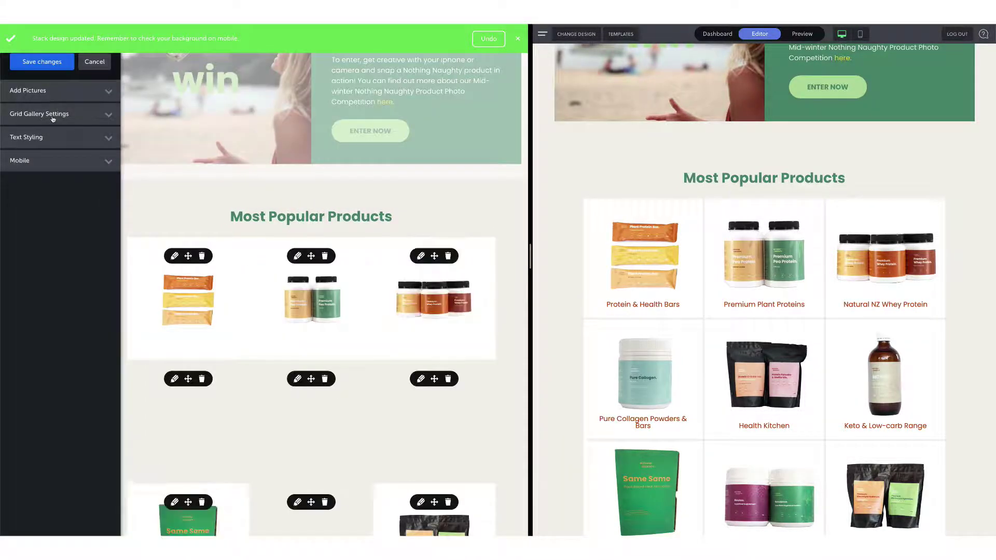
pyautogui.click(52, 114)
pyautogui.click(104, 151)
pyautogui.click(105, 151)
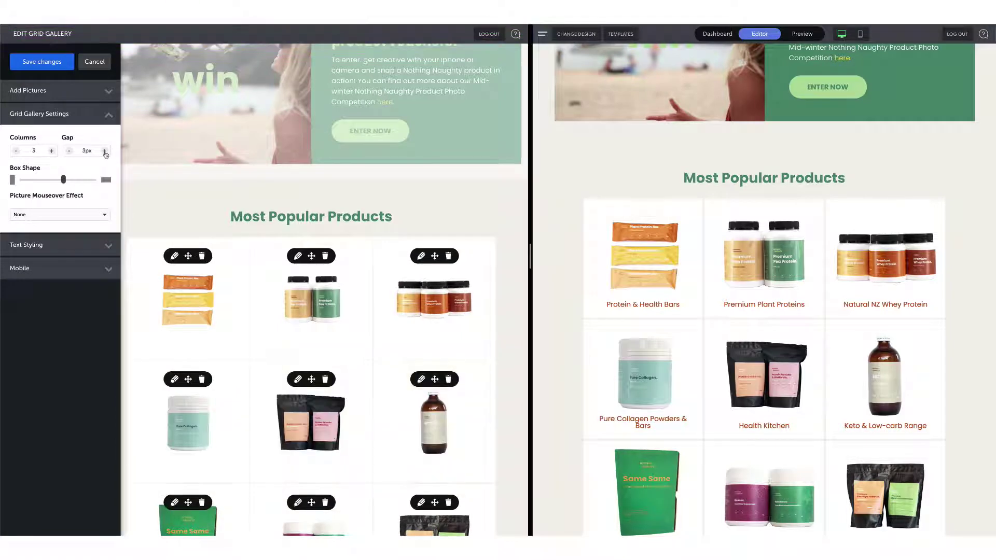
pyautogui.click(104, 151)
pyautogui.click(104, 152)
pyautogui.click(105, 151)
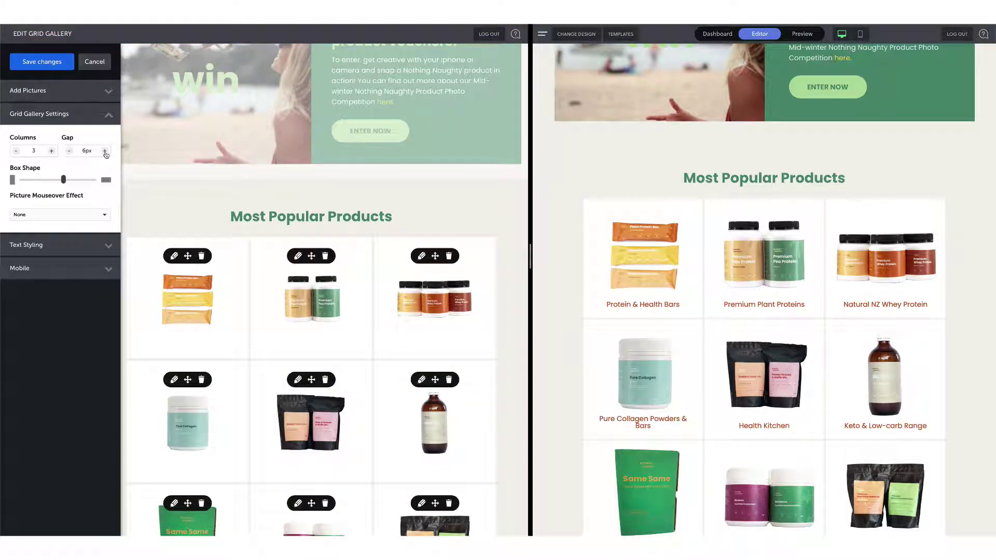
# Set the text position of the gallery's picture titles to the lower centre of each box
pyautogui.scroll(-1, 154, 231)
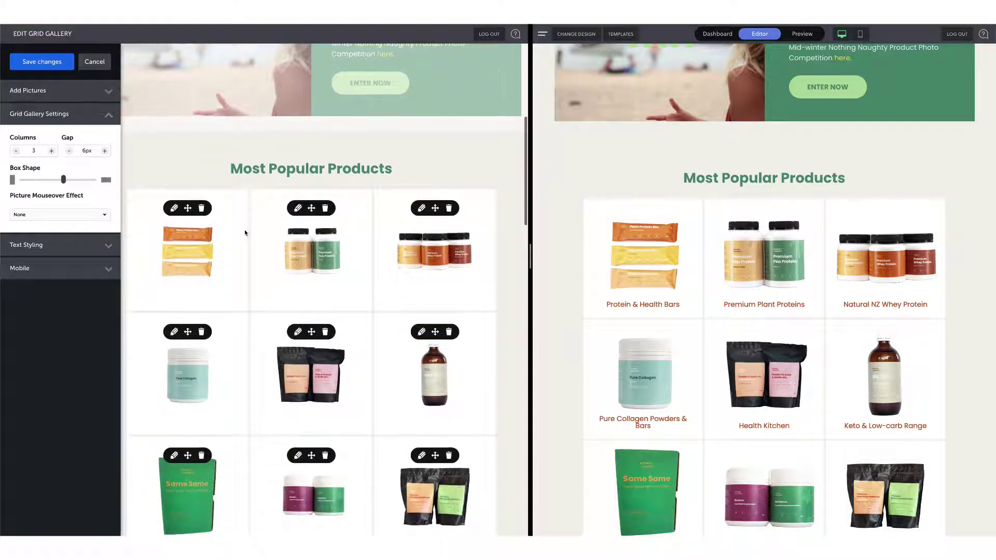
pyautogui.click(57, 251)
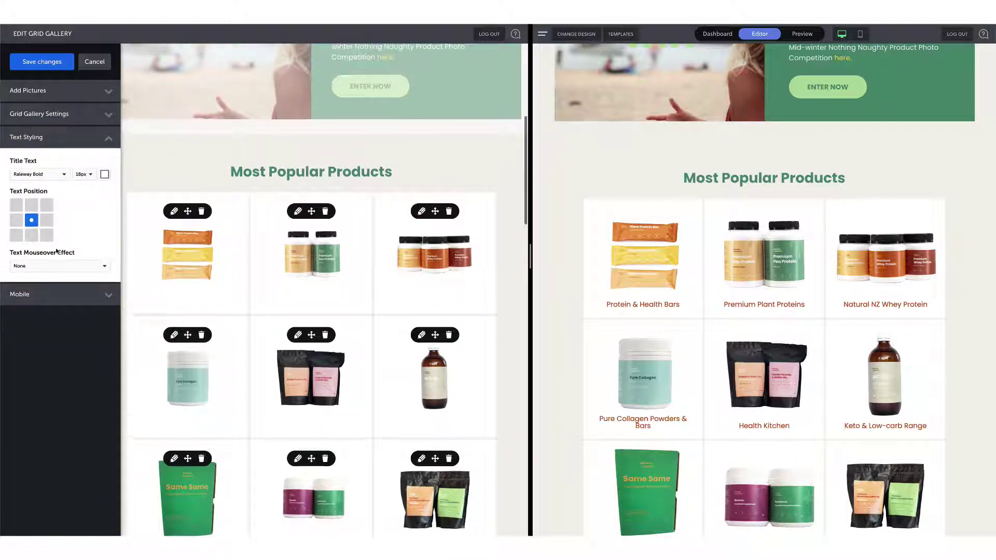
pyautogui.click(31, 235)
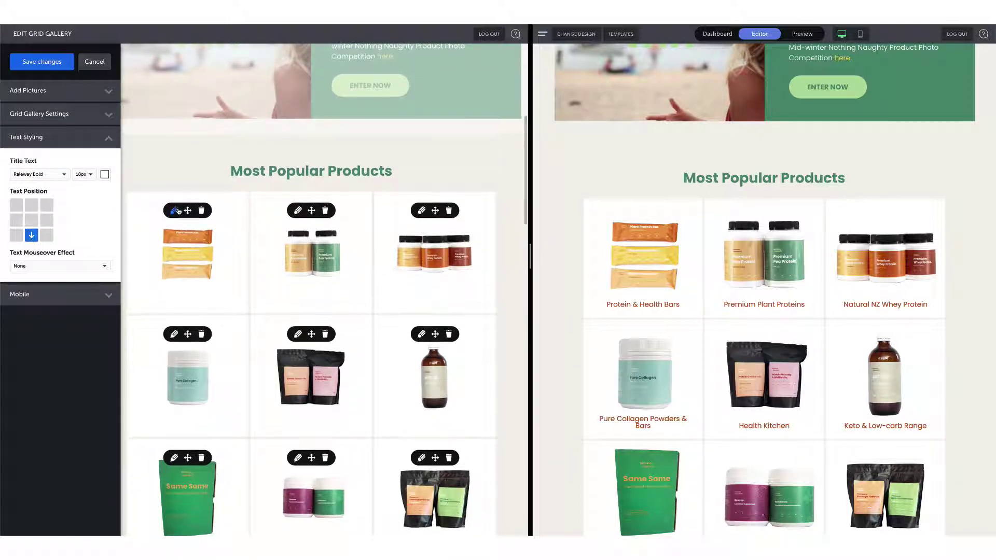
# Title the gallery pictures to match the finished page, starting with "Protein & Health Bars" and "Premium Plant Proteins"
pyautogui.click(174, 210)
pyautogui.click(23, 225)
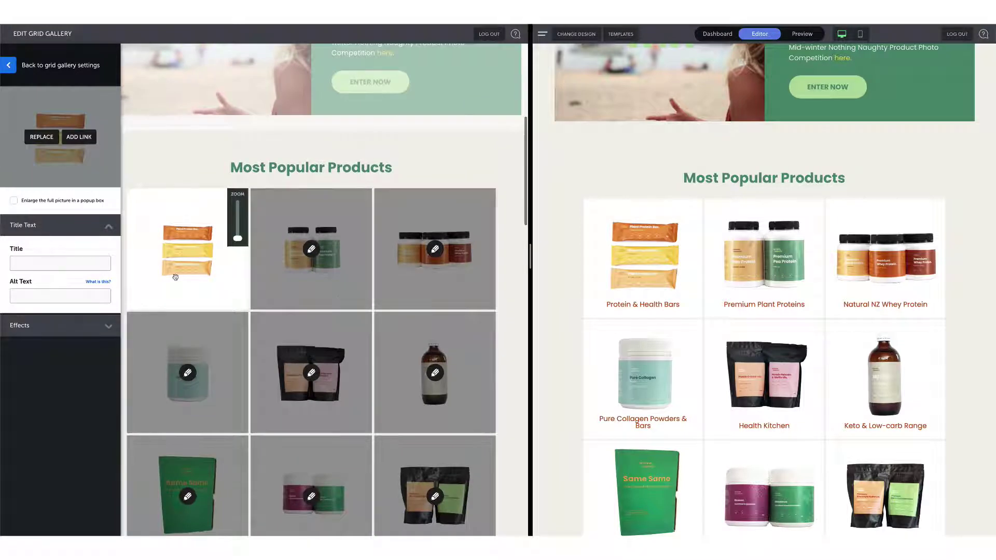
pyautogui.scroll(-1, 50, 243)
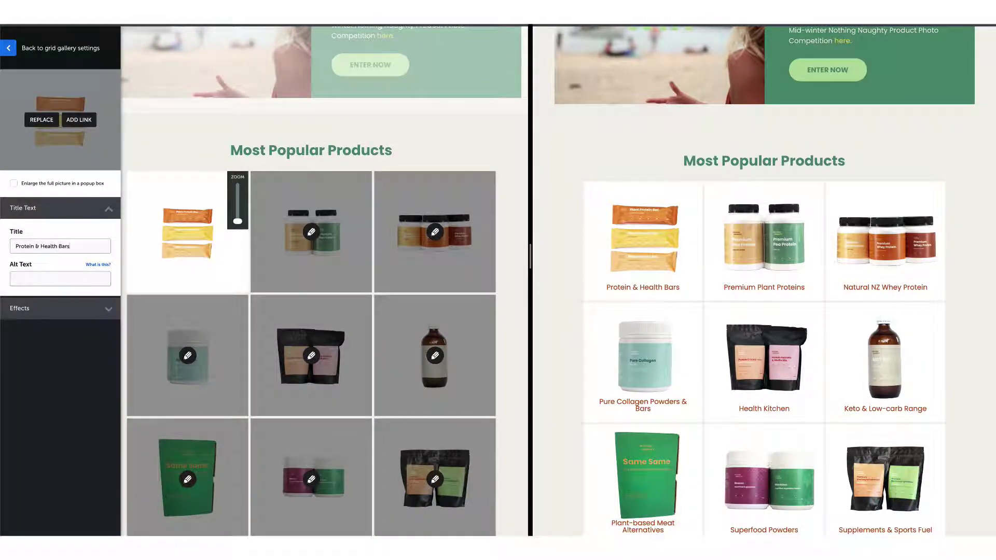
pyautogui.click(311, 232)
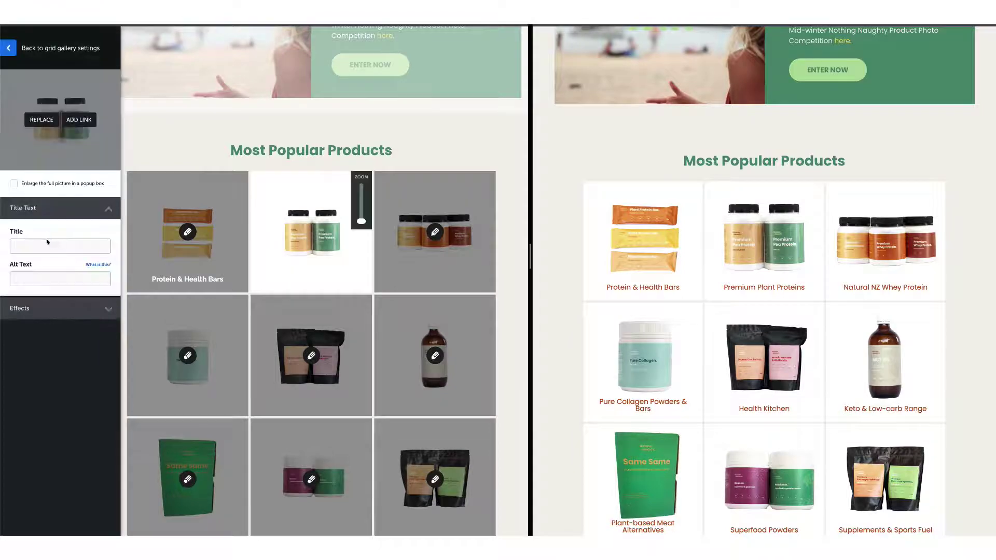
pyautogui.click(45, 244)
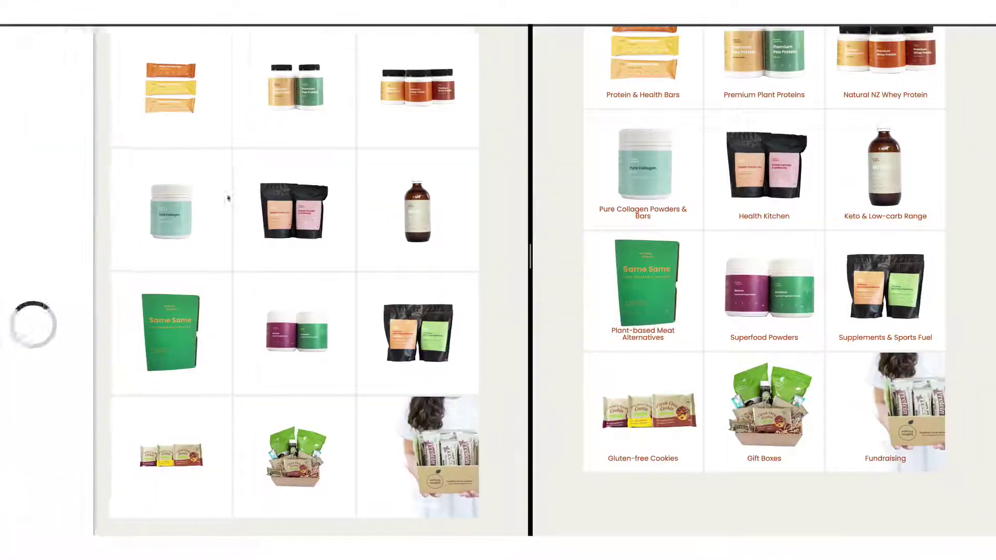
# Set the gallery's title text colour to the recently used orange-brown #c85400
pyautogui.scroll(2, 228, 193)
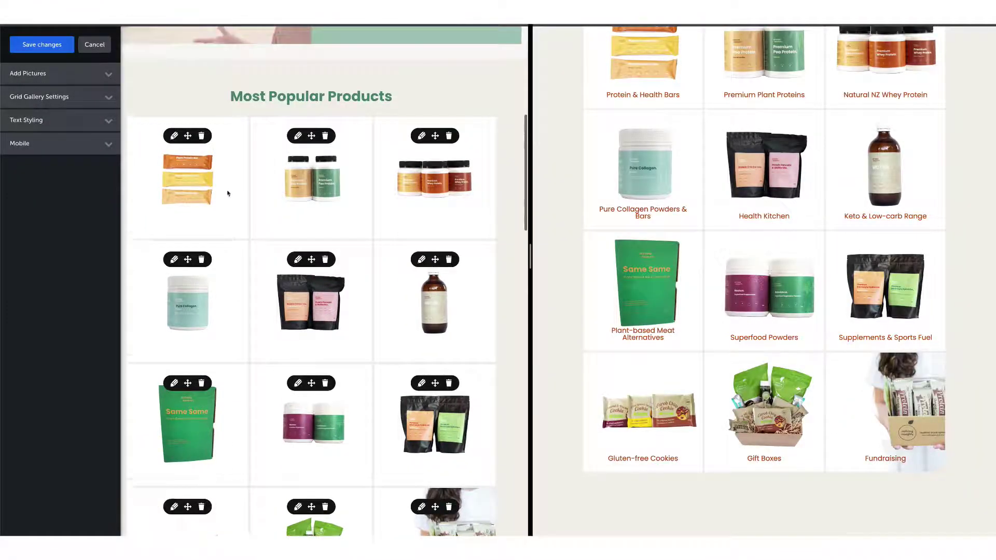
pyautogui.click(89, 123)
pyautogui.click(105, 157)
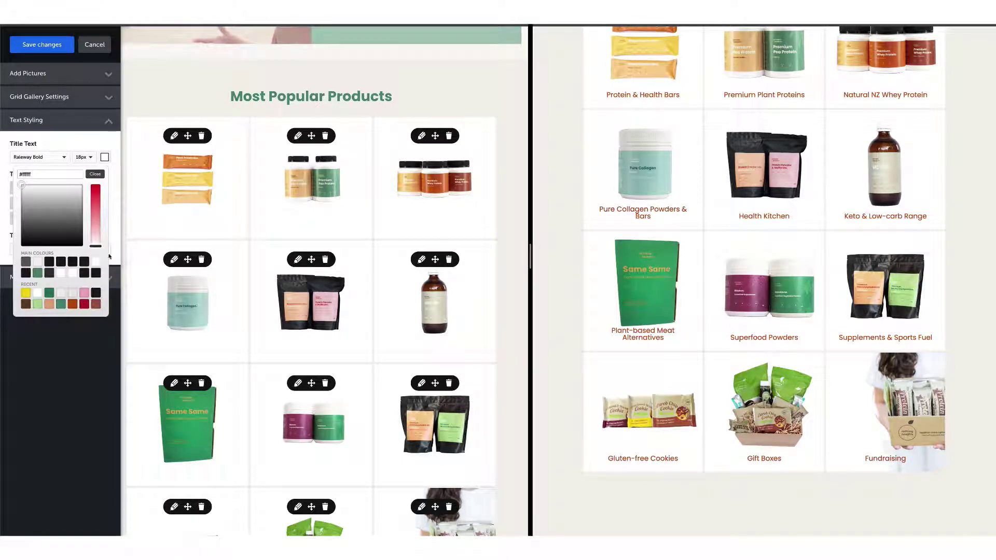
pyautogui.click(98, 306)
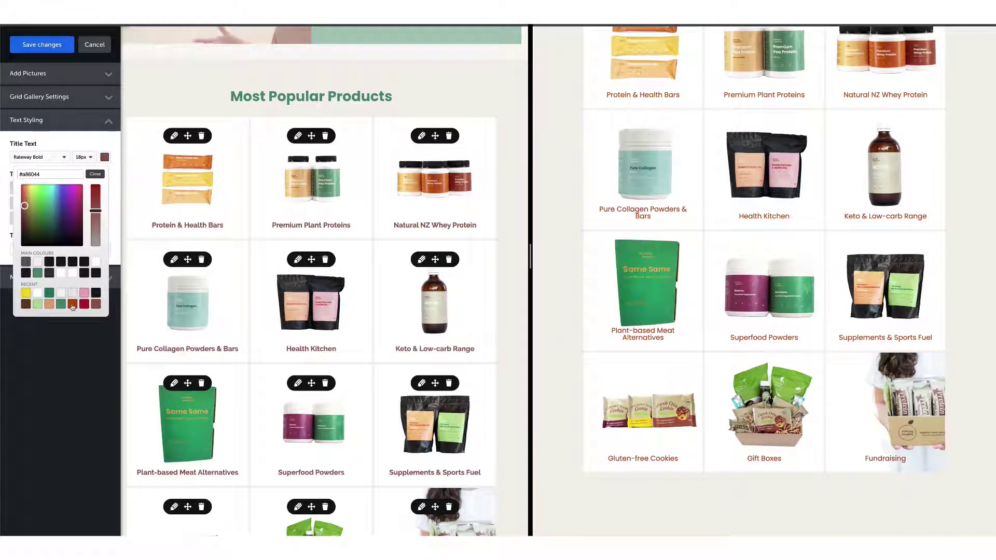
pyautogui.click(74, 307)
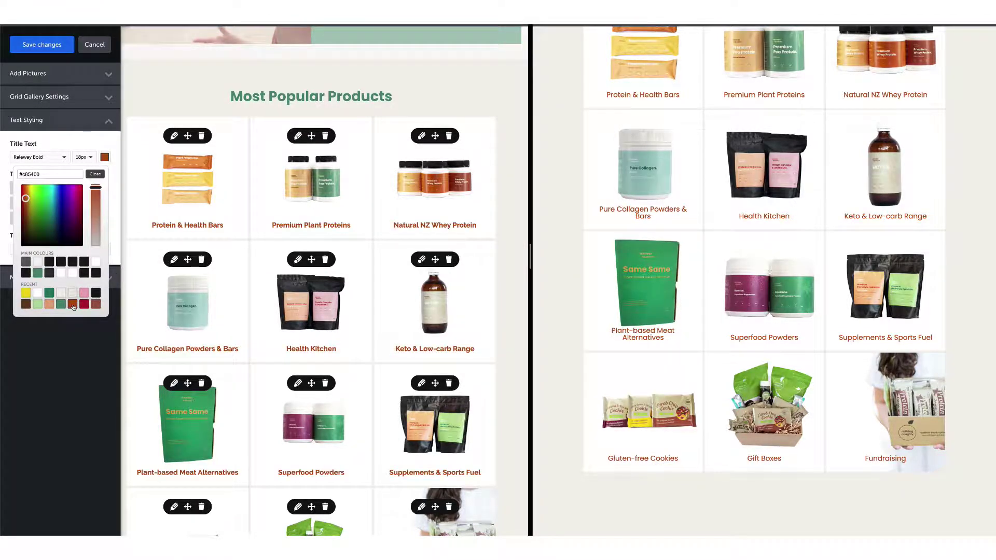
# Set the gallery's title text to Poppins Regular at 17px and save the gallery
pyautogui.click(39, 157)
pyautogui.write('Poppins')
pyautogui.click(65, 212)
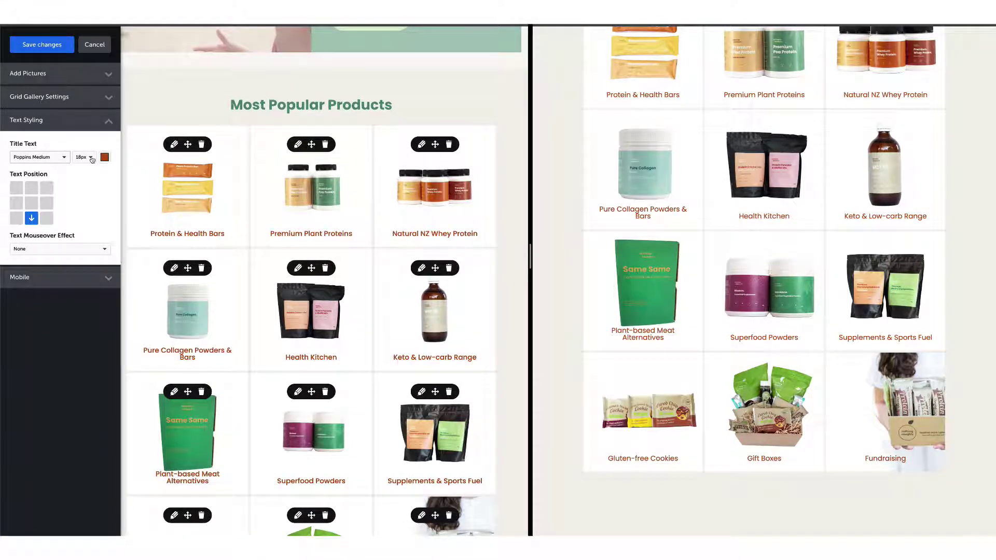
pyautogui.click(61, 158)
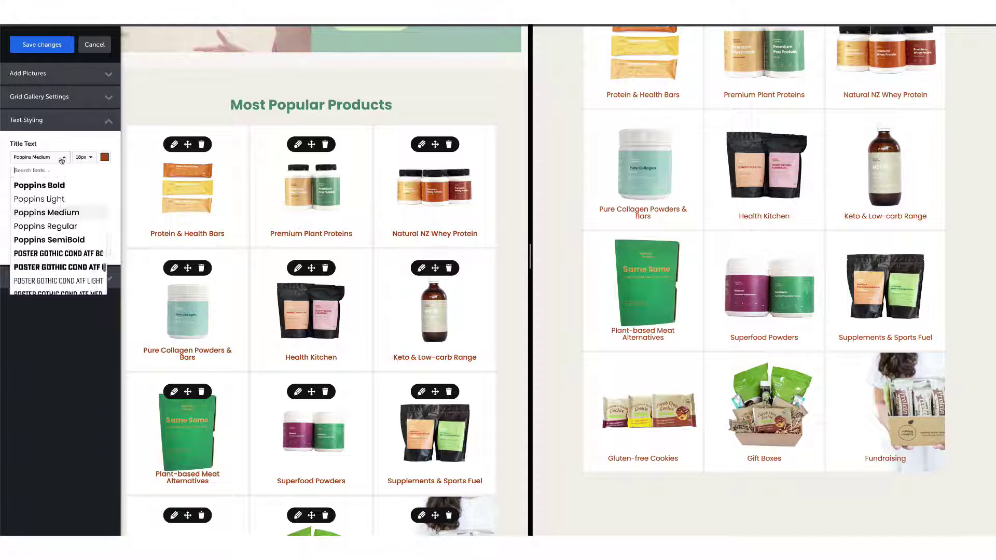
pyautogui.click(61, 227)
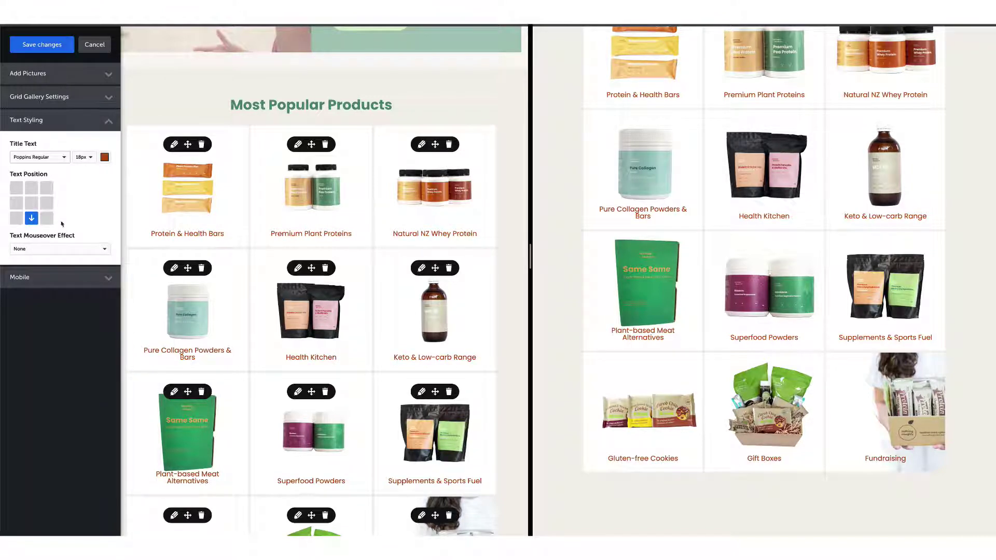
pyautogui.click(88, 158)
pyautogui.click(86, 179)
pyautogui.click(41, 45)
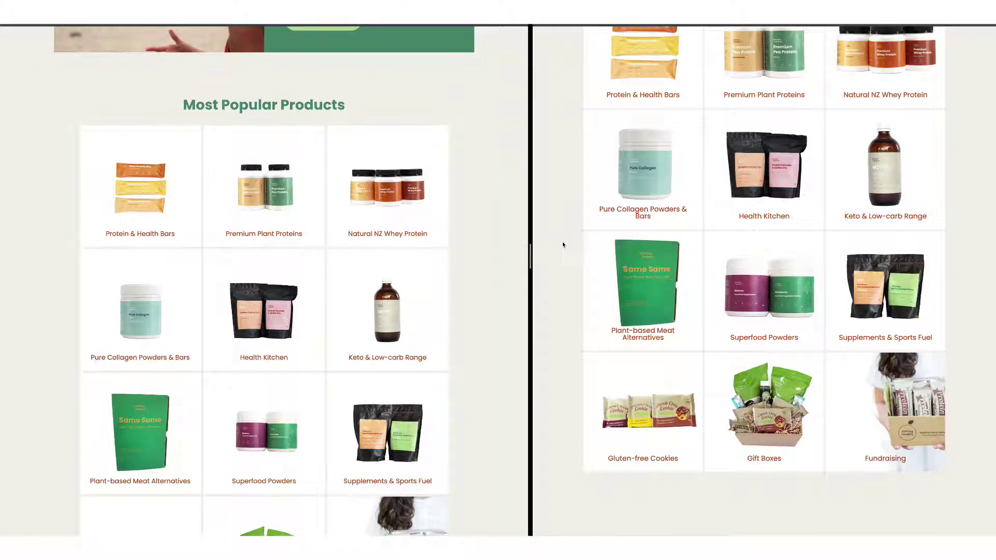
# Enlarge the product images within their gallery boxes to match the picture sizes on the finished page
pyautogui.scroll(3, 557, 246)
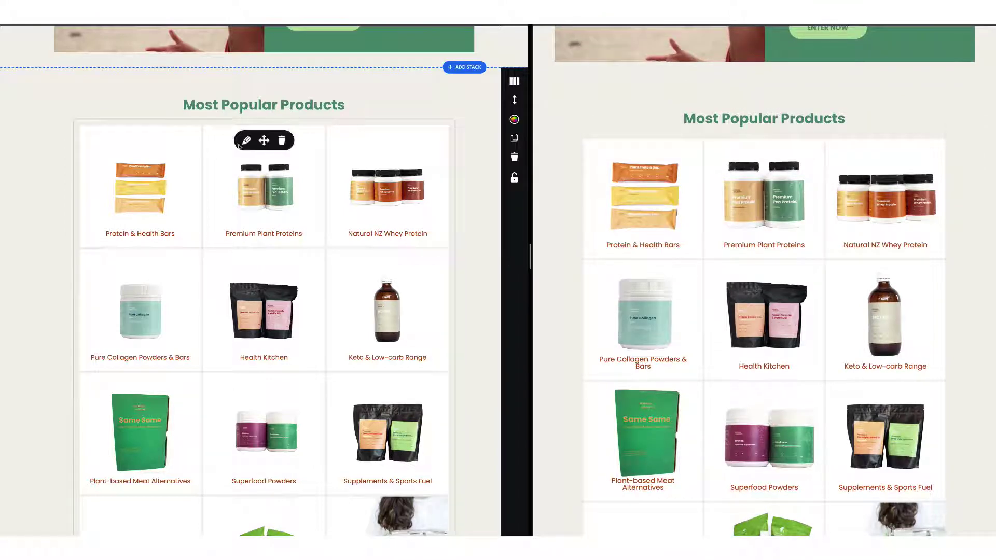
pyautogui.click(247, 144)
pyautogui.click(174, 147)
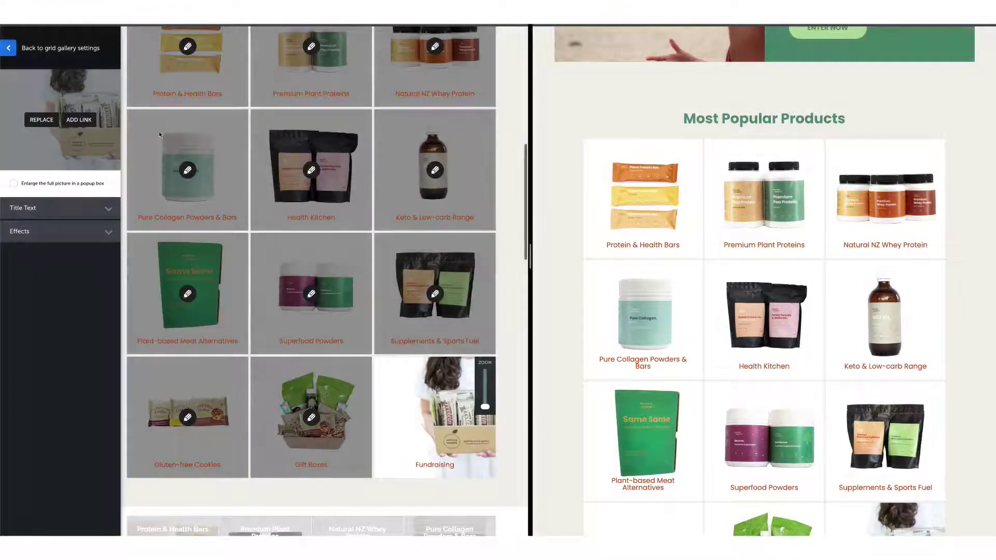
pyautogui.click(9, 48)
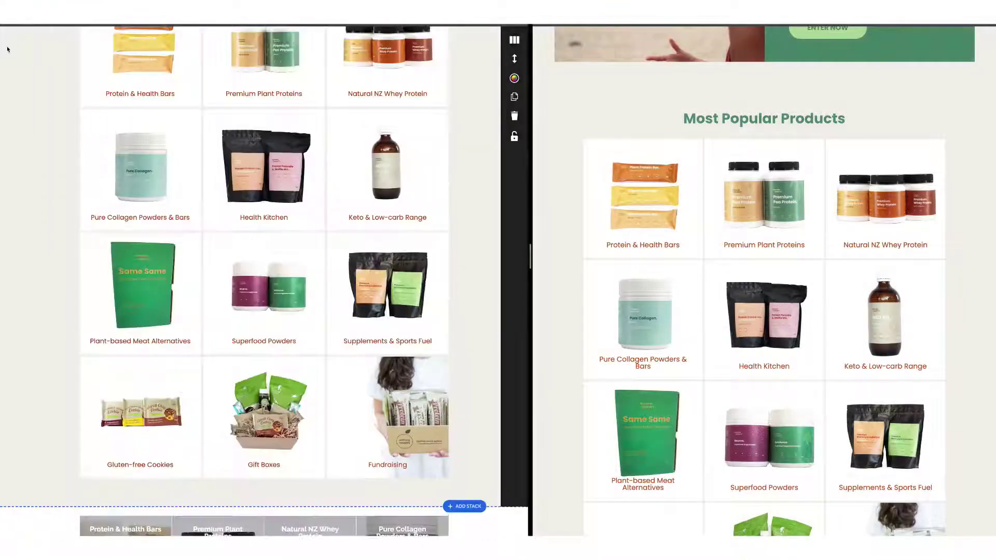
# Link the "Protein & Health Bars" picture to the existing page "Nothing Naughty Protein Bars" and check the picture's effects options
pyautogui.scroll(2, 268, 103)
pyautogui.scroll(1, 199, 129)
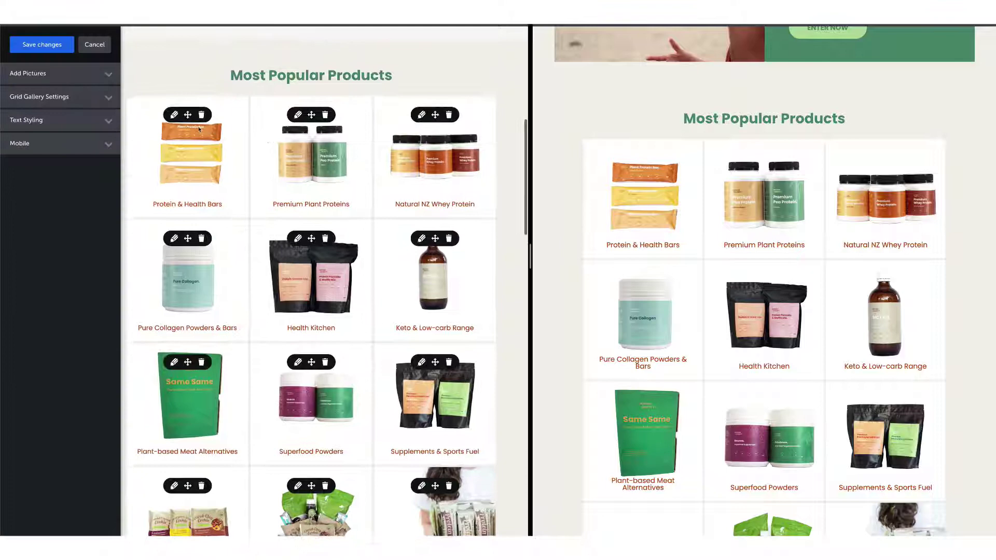
pyautogui.click(175, 115)
pyautogui.click(79, 119)
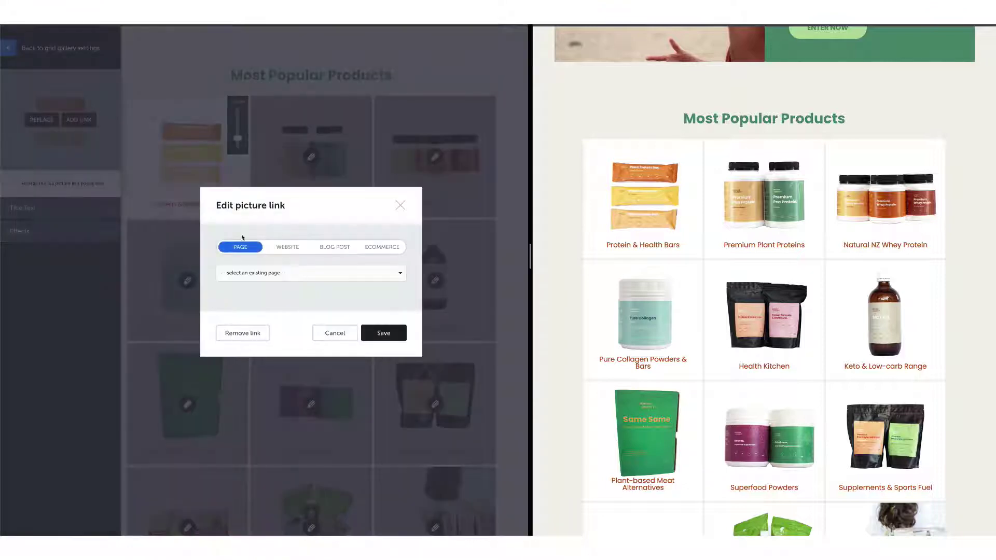
pyautogui.click(264, 274)
pyautogui.write('prot')
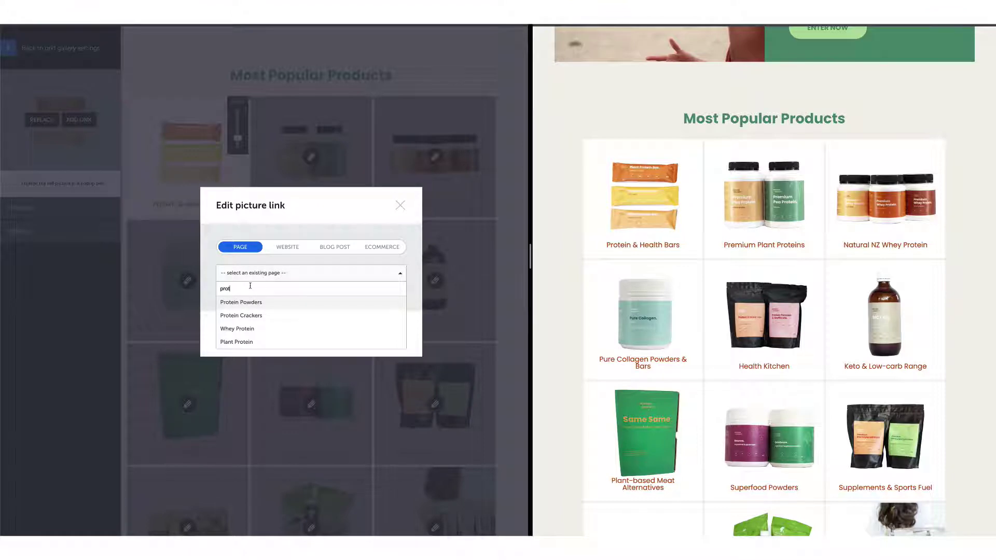
pyautogui.press('BackSpace')
pyautogui.press('BackSpace')
pyautogui.press('BackSpace')
pyautogui.write('bars')
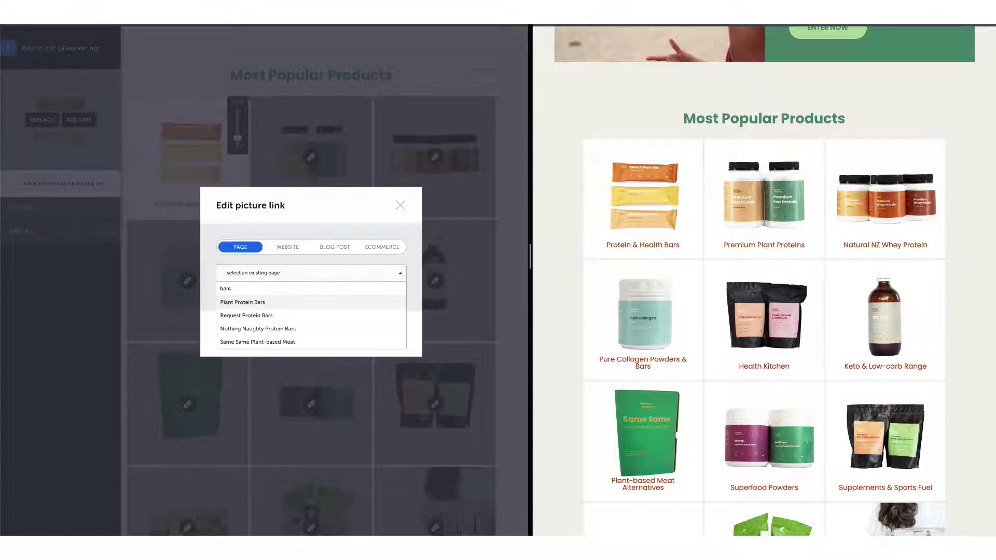
pyautogui.click(255, 329)
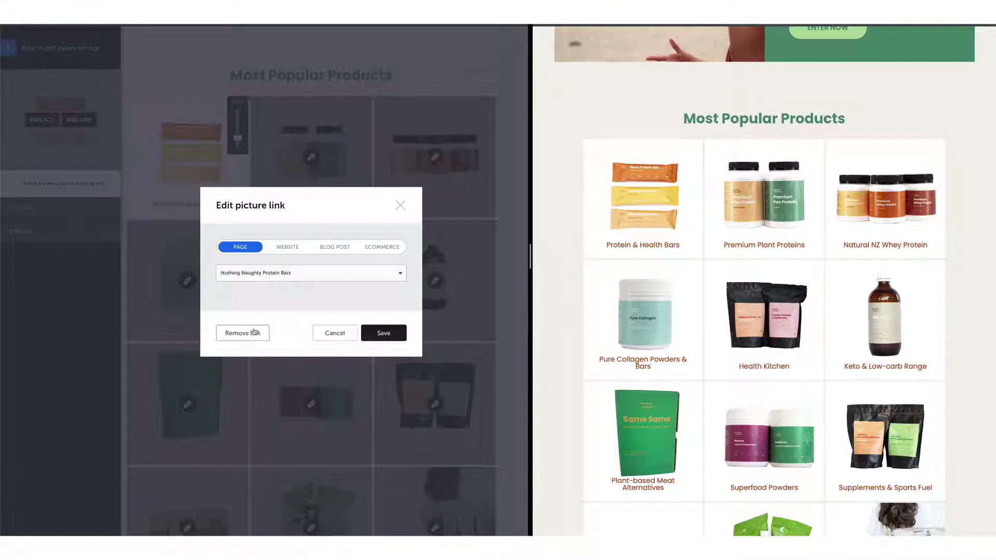
pyautogui.click(379, 336)
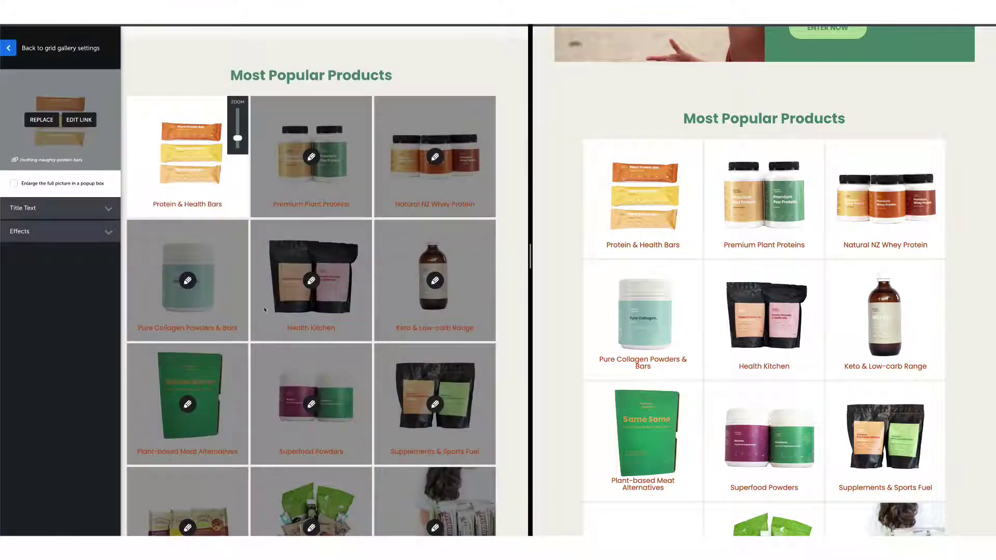
pyautogui.click(73, 232)
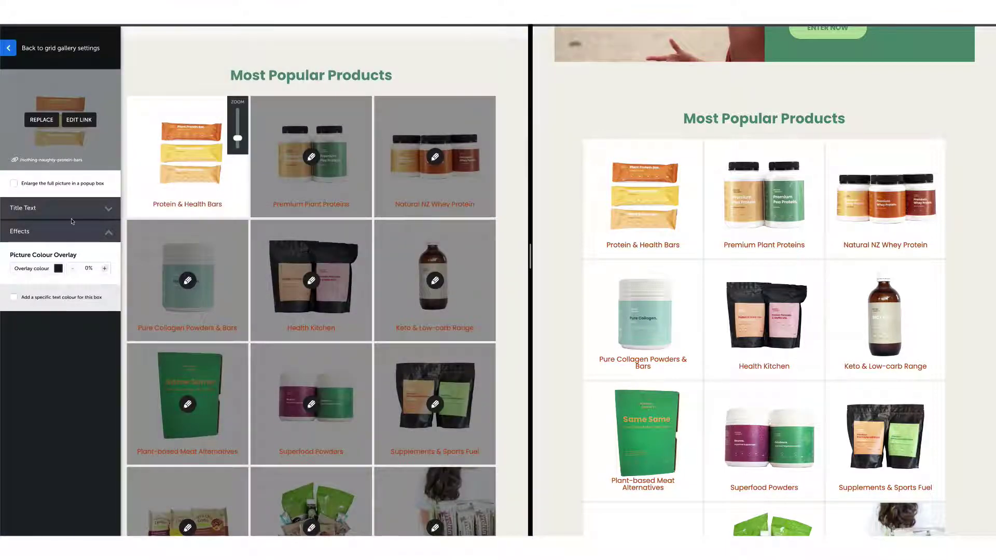
pyautogui.click(8, 48)
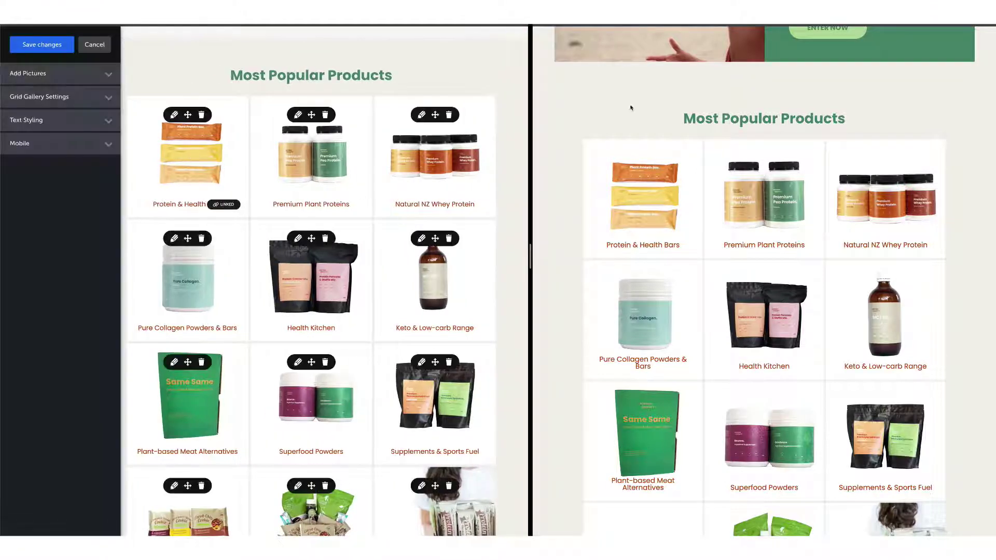
# Set the gallery's picture effect to "Zoom in slightly on mouseover" and its text effect to "Move slightly on mouseover", saving the gallery
pyautogui.click(48, 103)
pyautogui.click(67, 199)
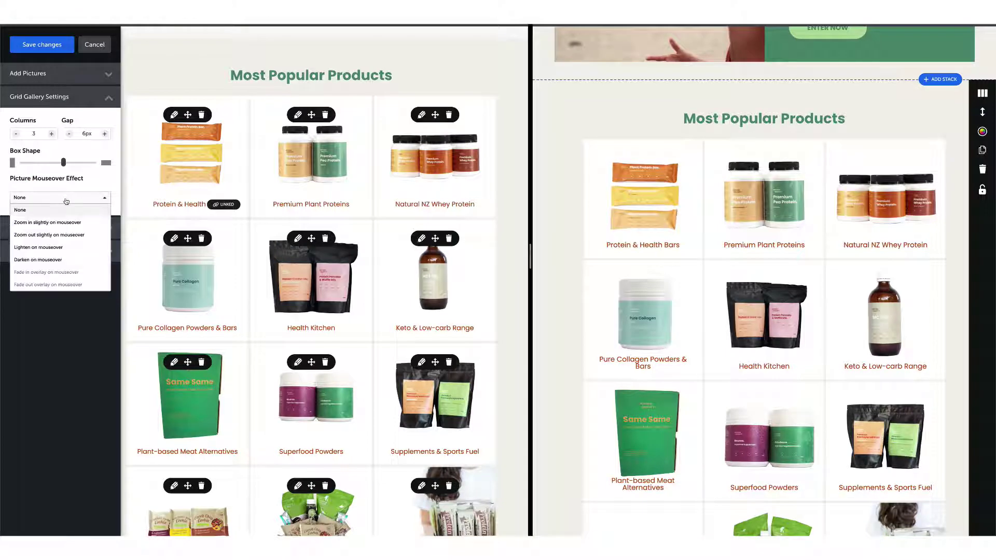
pyautogui.click(63, 211)
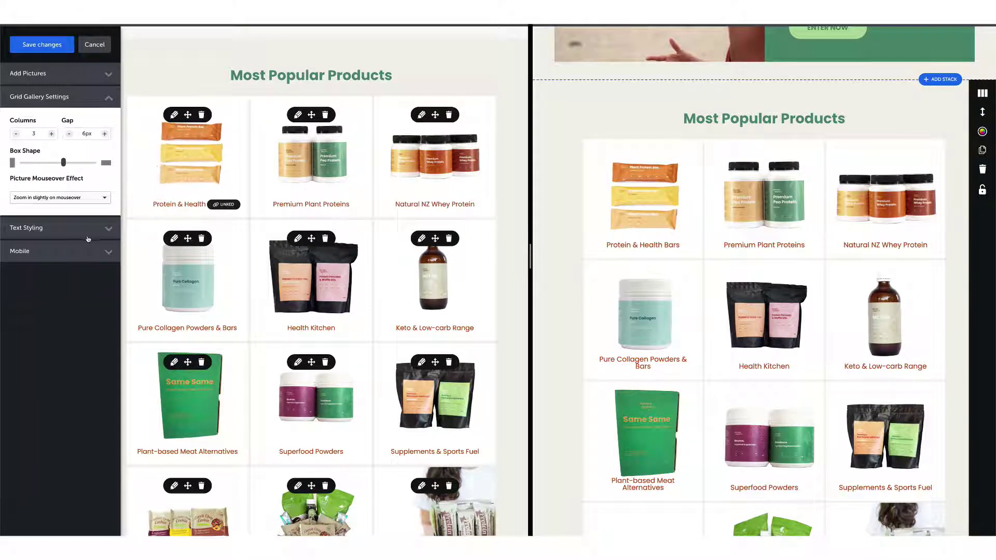
pyautogui.click(88, 231)
pyautogui.click(78, 249)
pyautogui.click(52, 293)
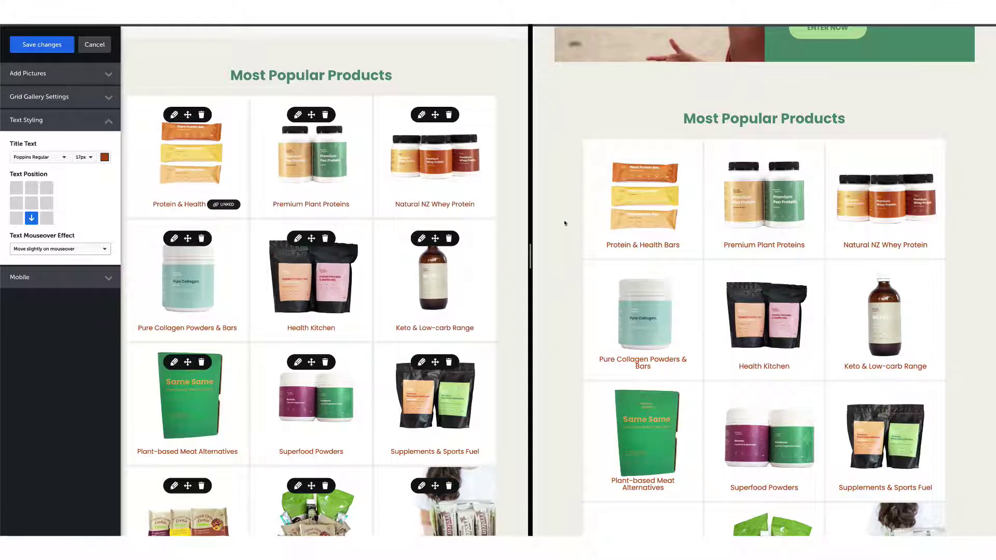
pyautogui.click(41, 45)
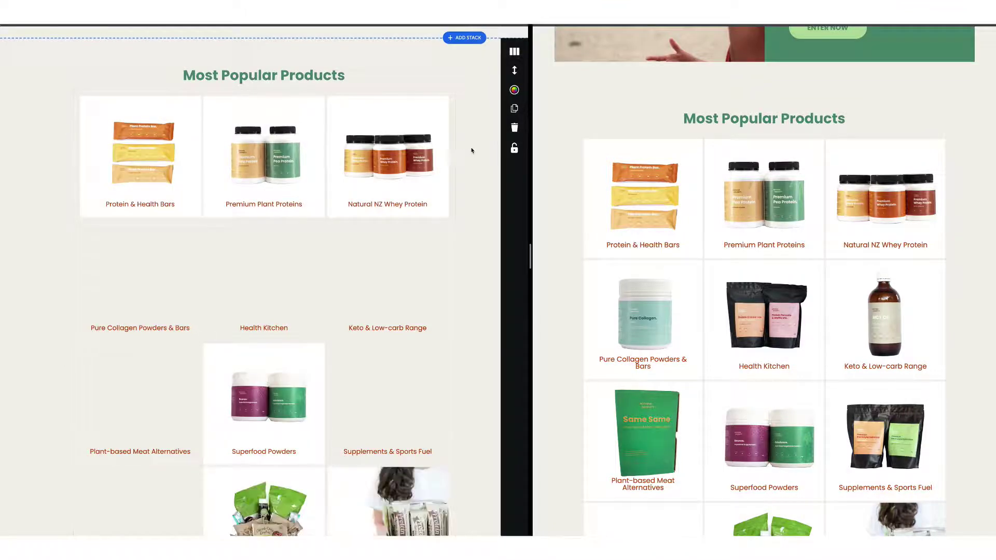
# Set the "Most Popular Products" stack's horizontal internal column spacing to 10 and content width to the middle setting, saving the design
pyautogui.click(514, 93)
pyautogui.click(34, 191)
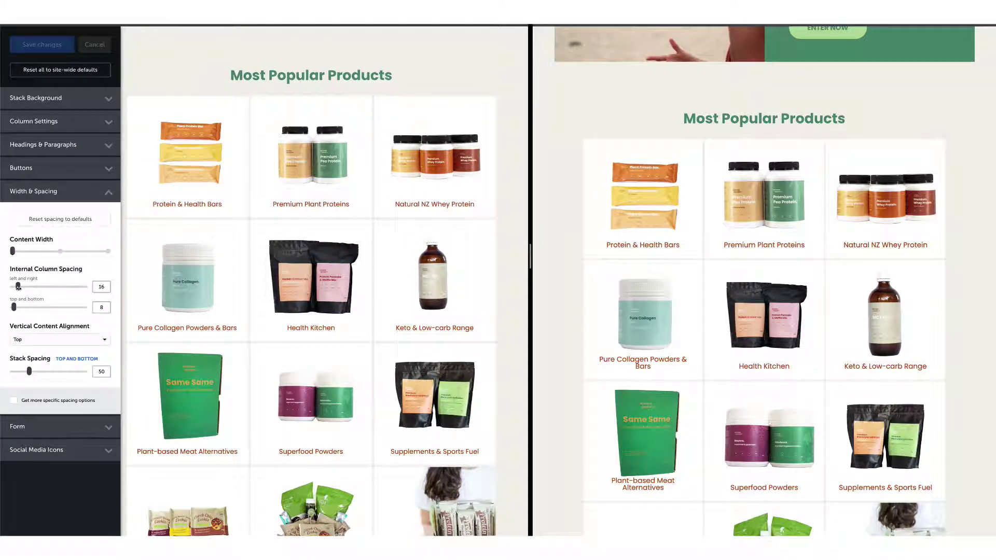
pyautogui.moveTo(18, 287); pyautogui.dragTo(14, 287)
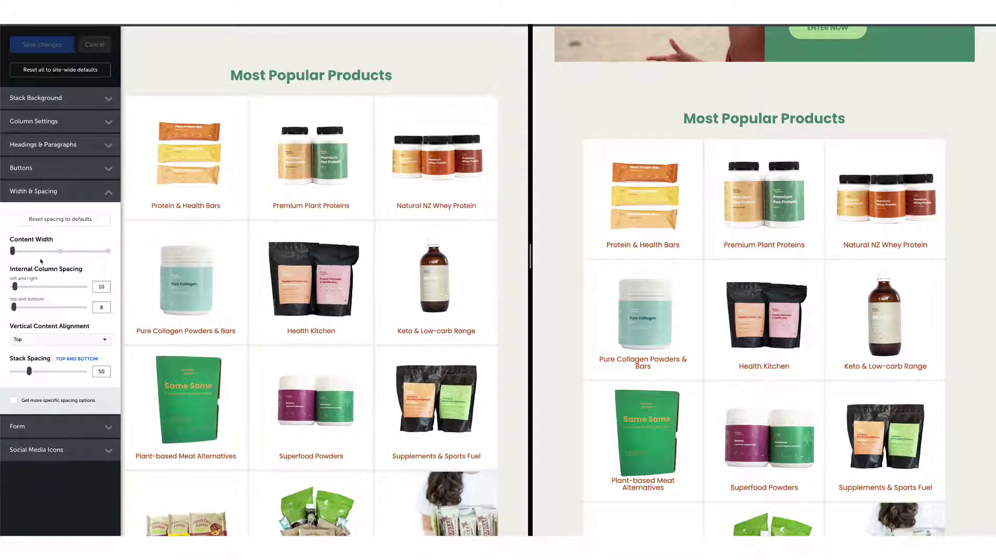
pyautogui.click(61, 252)
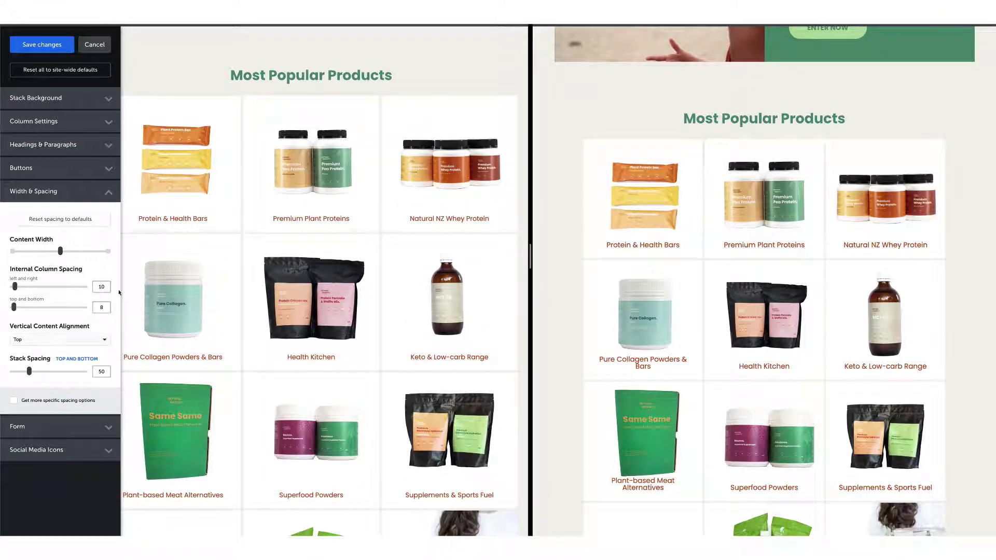
pyautogui.click(42, 45)
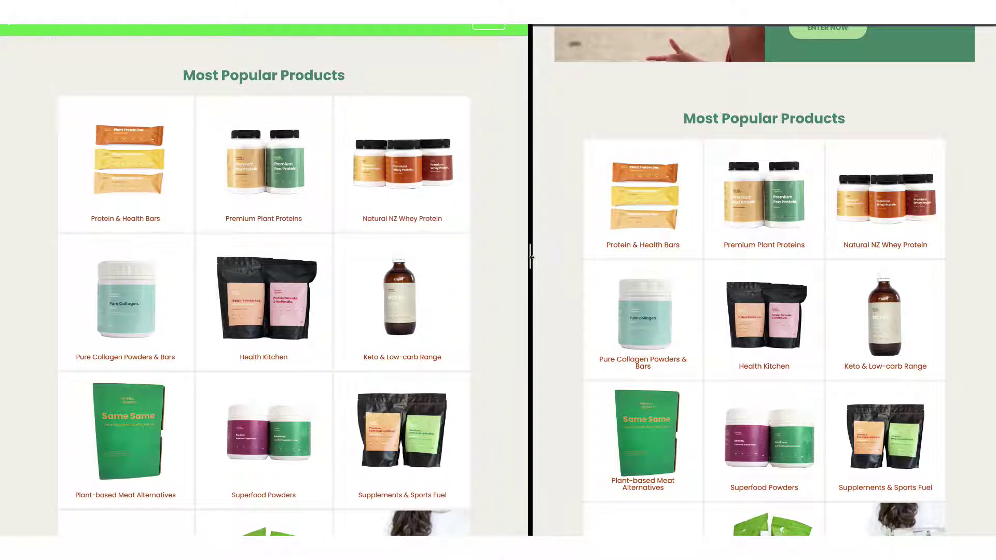
# Widen the split-screen view showing the page copy being edited
pyautogui.moveTo(493, 257); pyautogui.dragTo(631, 256)
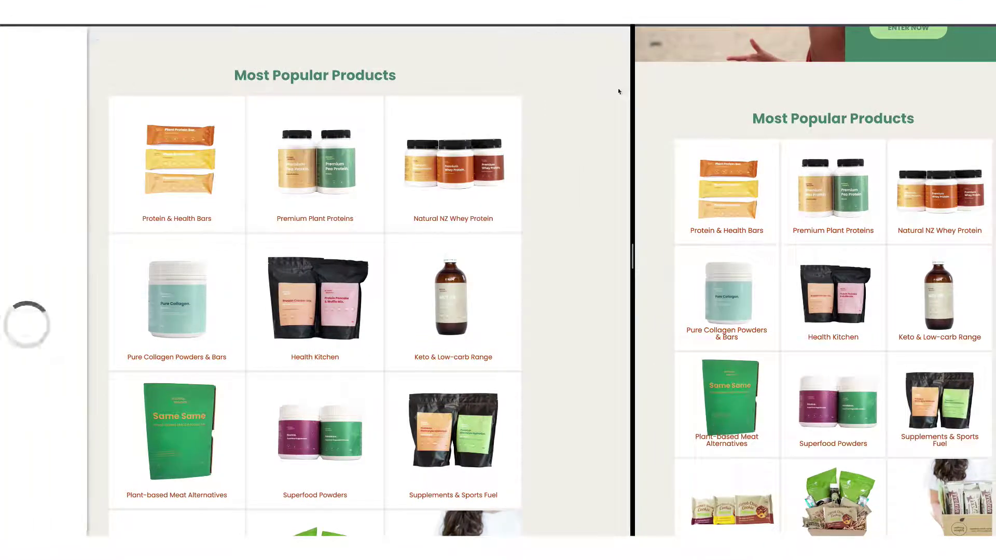
# Set the "Most Popular Products" stack to the widest content width and 105 left-and-right internal column spacing, saving the design
pyautogui.click(106, 191)
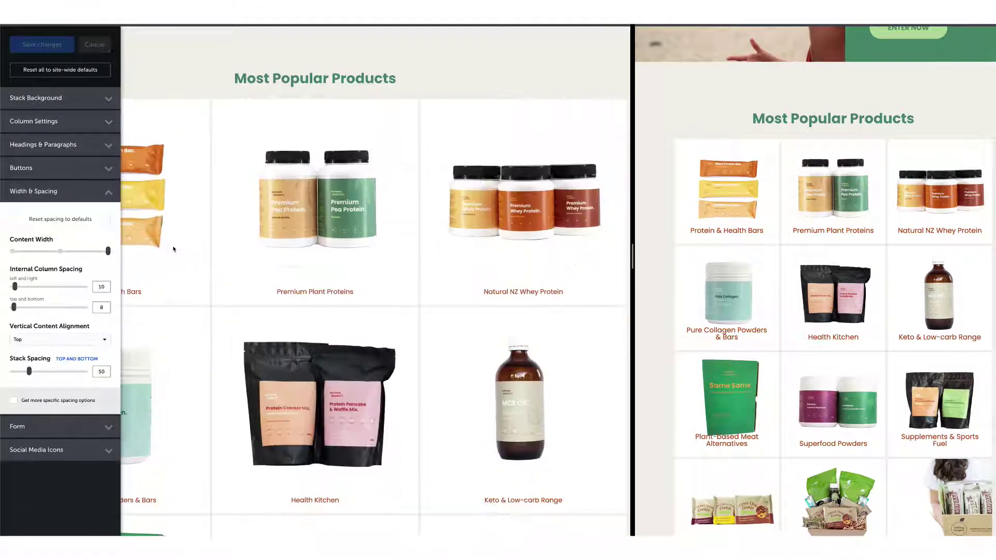
pyautogui.moveTo(15, 286); pyautogui.dragTo(64, 285)
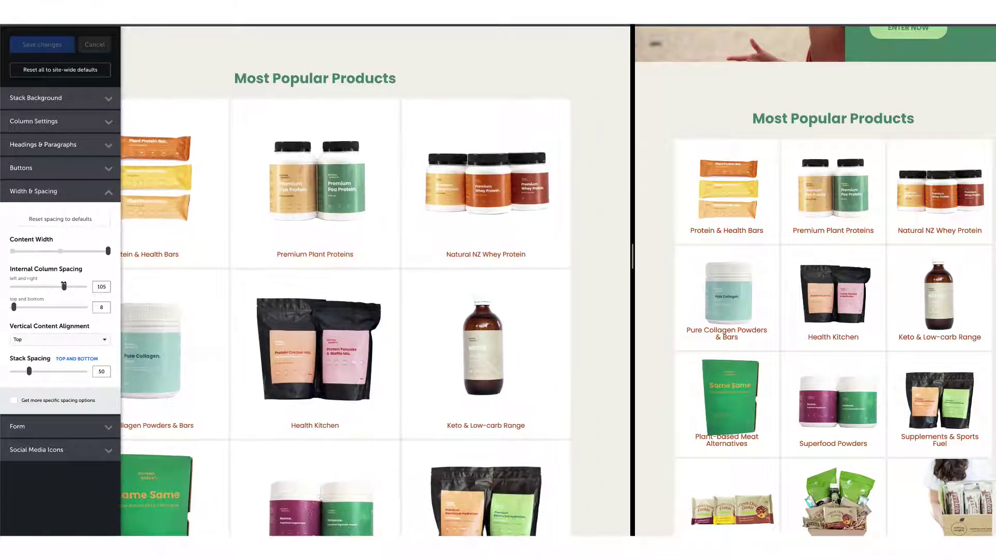
pyautogui.click(61, 47)
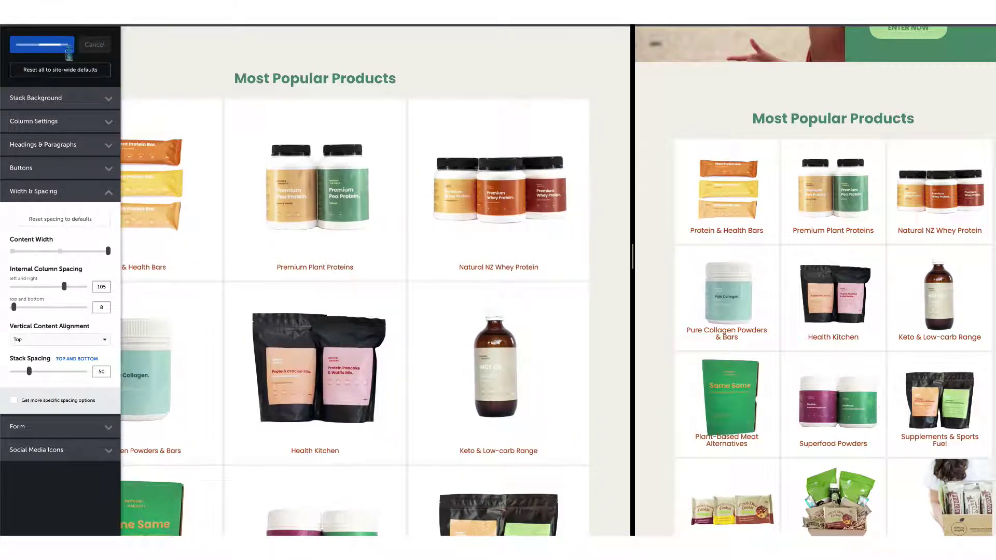
# Copy the custom HTML code of the "What our customers say" reviews block from the finished page, leaving that block unchanged
pyautogui.moveTo(633, 259); pyautogui.dragTo(526, 259)
pyautogui.scroll(-9, 578, 254)
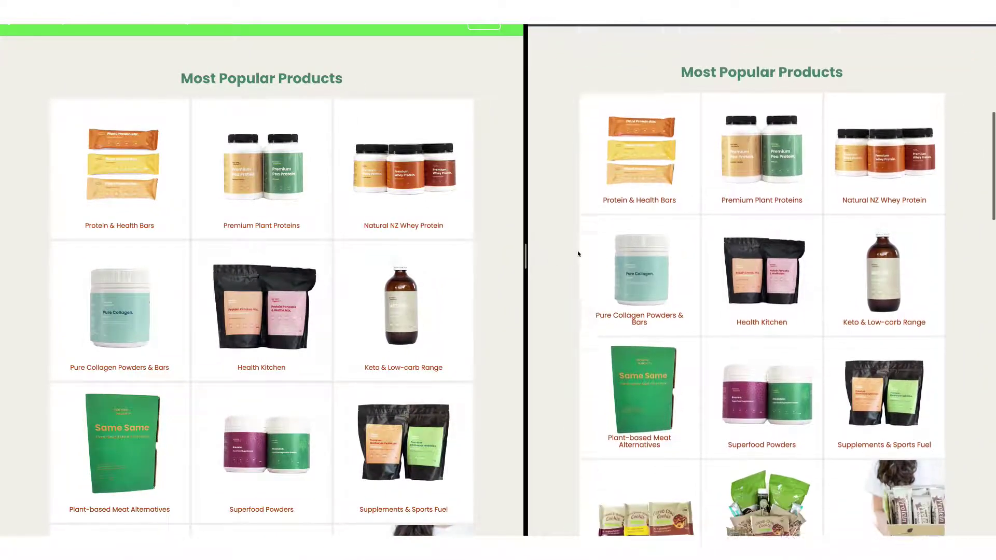
pyautogui.scroll(-5, 447, 257)
pyautogui.scroll(-3, 447, 256)
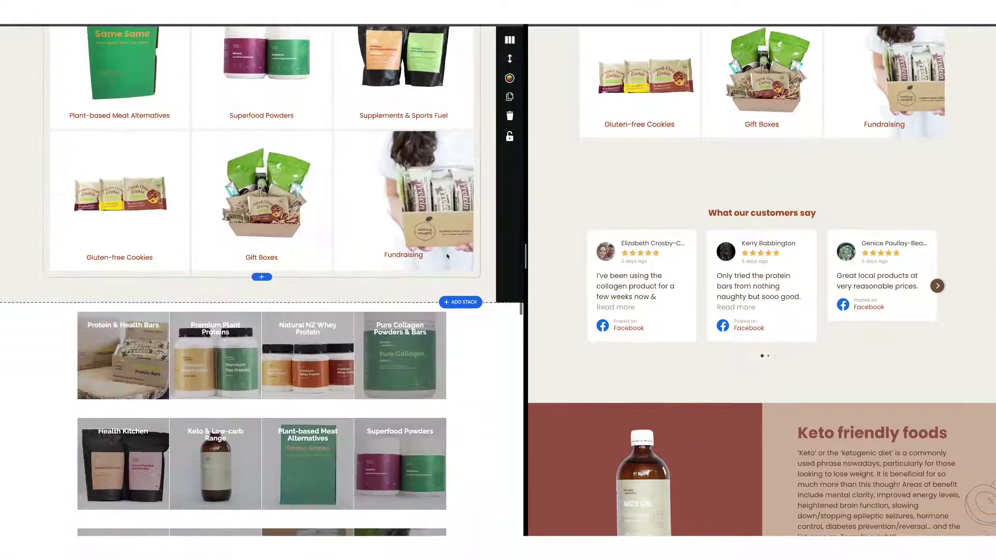
pyautogui.click(744, 217)
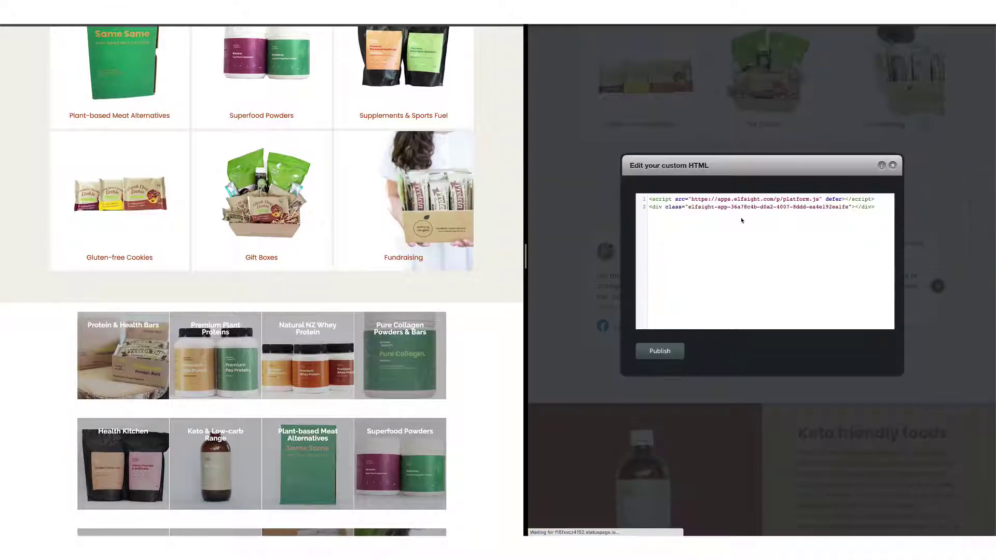
pyautogui.moveTo(876, 207); pyautogui.dragTo(607, 196)
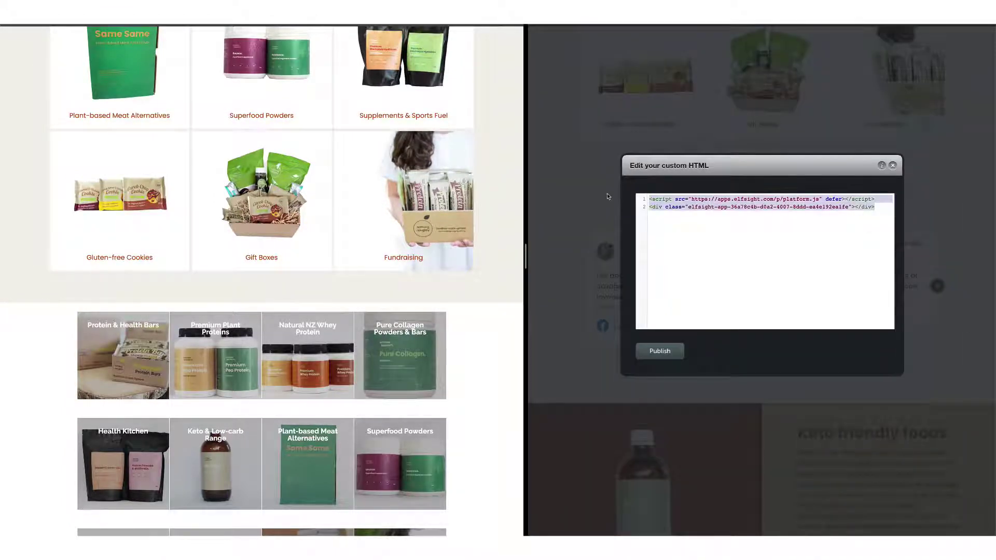
pyautogui.click(893, 165)
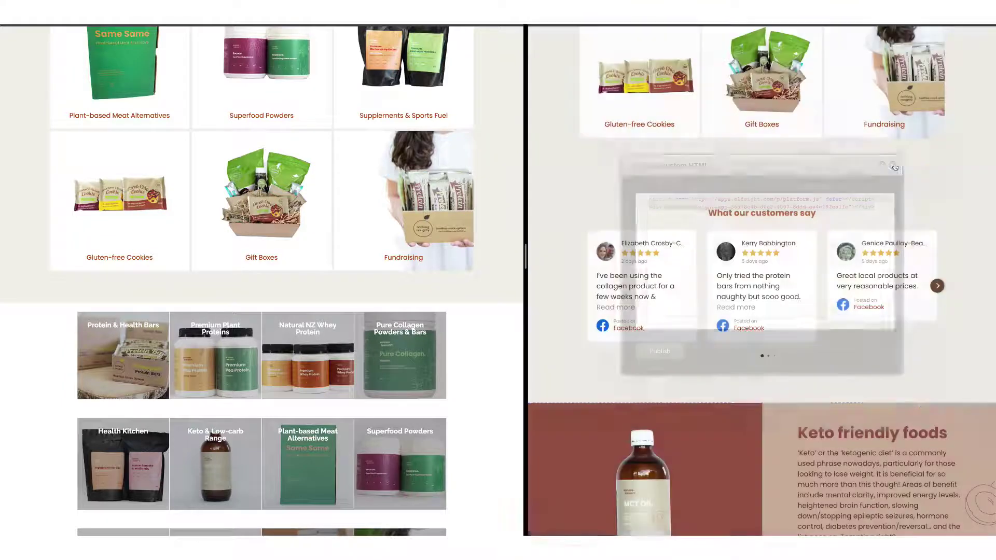
# Add a single-column stack below the "Most Popular Products" gallery and publish the copied reviews HTML in a code block there
pyautogui.moveTo(333, 282)
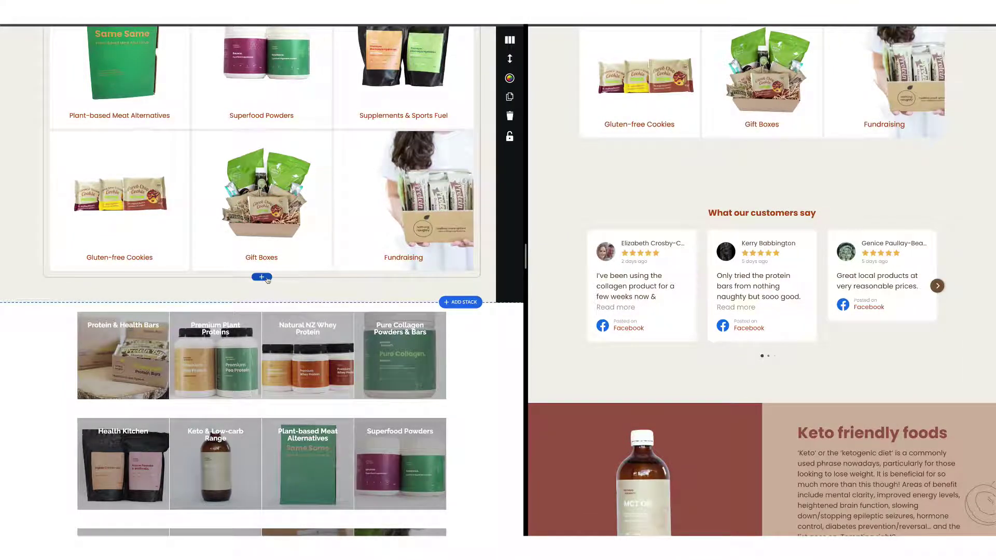
pyautogui.click(457, 303)
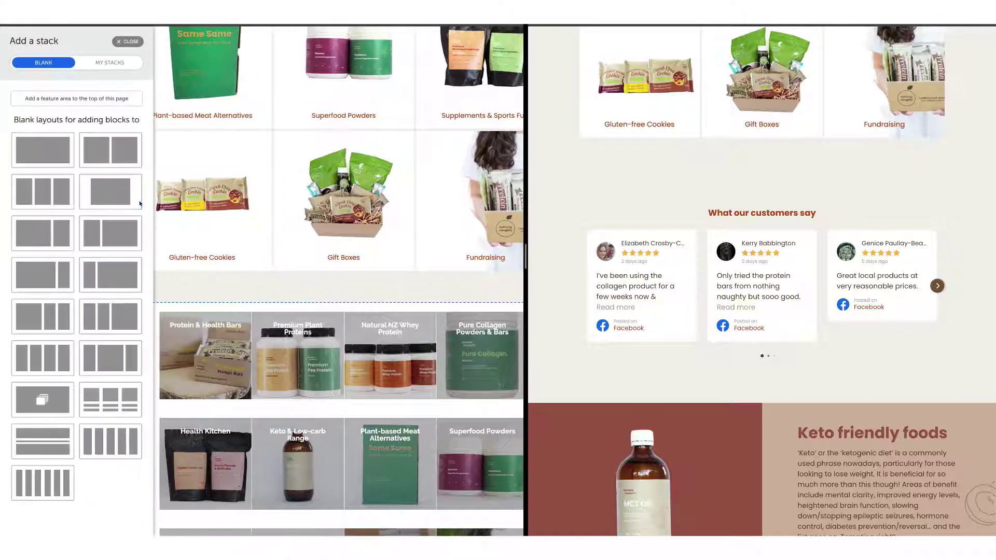
pyautogui.click(56, 163)
pyautogui.click(246, 116)
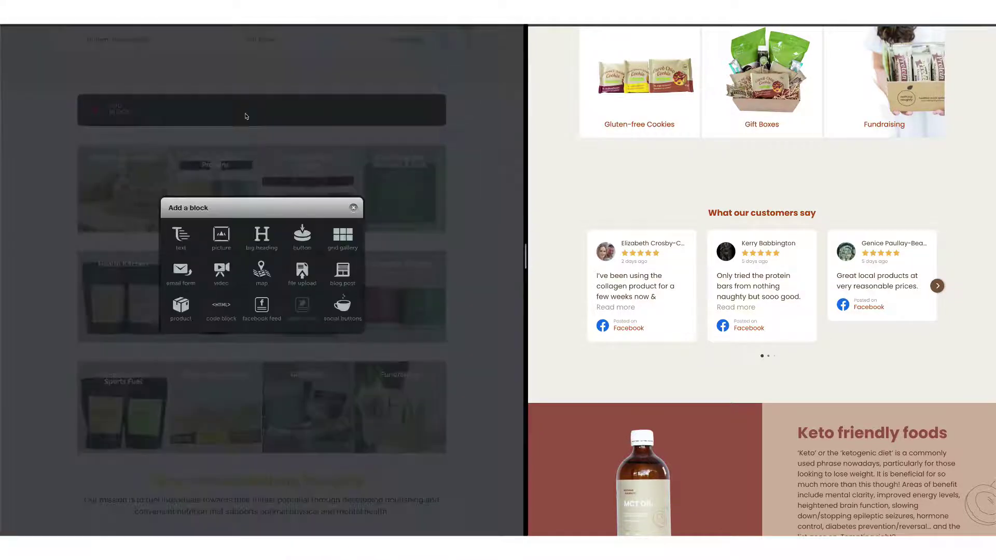
pyautogui.click(220, 310)
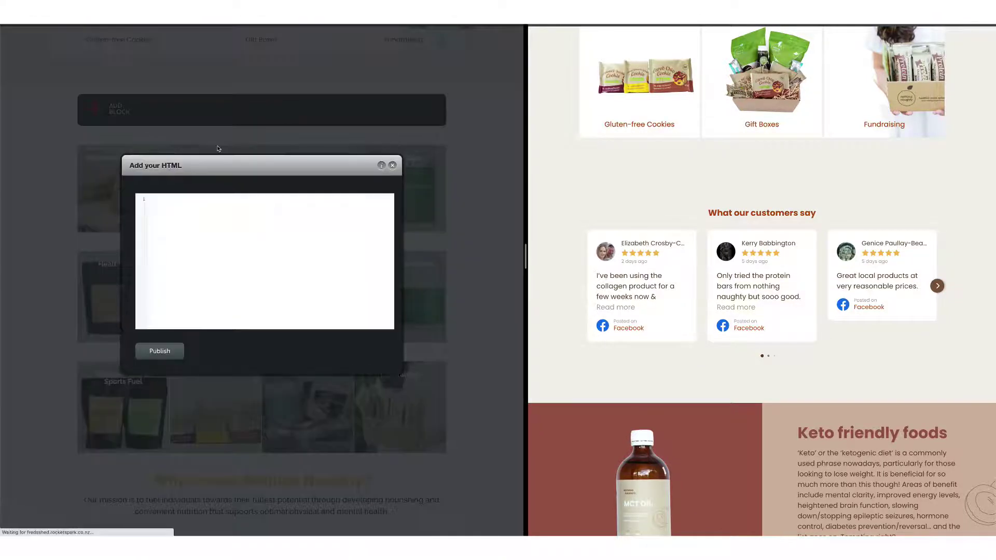
pyautogui.click(222, 227)
pyautogui.hotkey('ctrl', 'v')
pyautogui.click(159, 354)
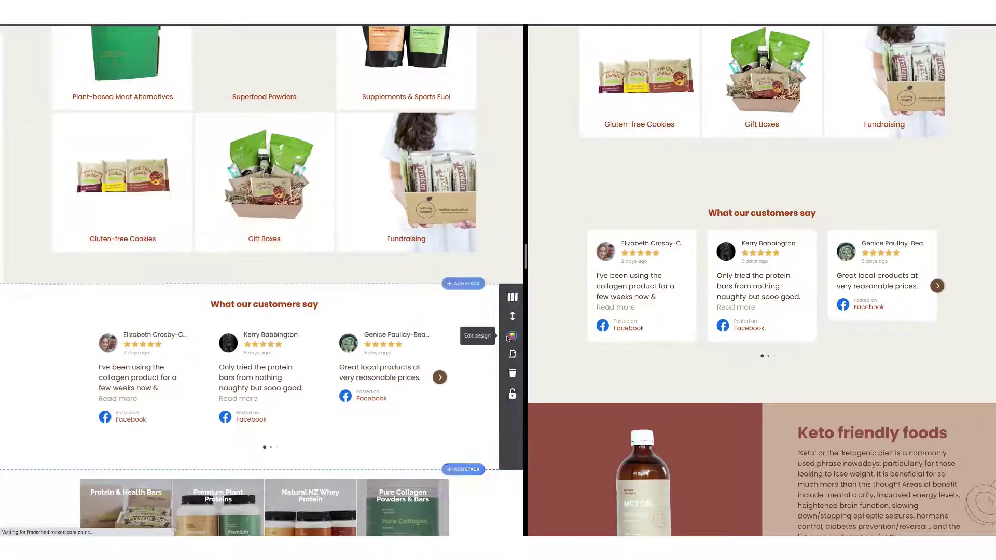
# Set the "What our customers say" stack's background colour to #f2efea and save the design
pyautogui.click(510, 337)
pyautogui.click(59, 73)
pyautogui.click(104, 128)
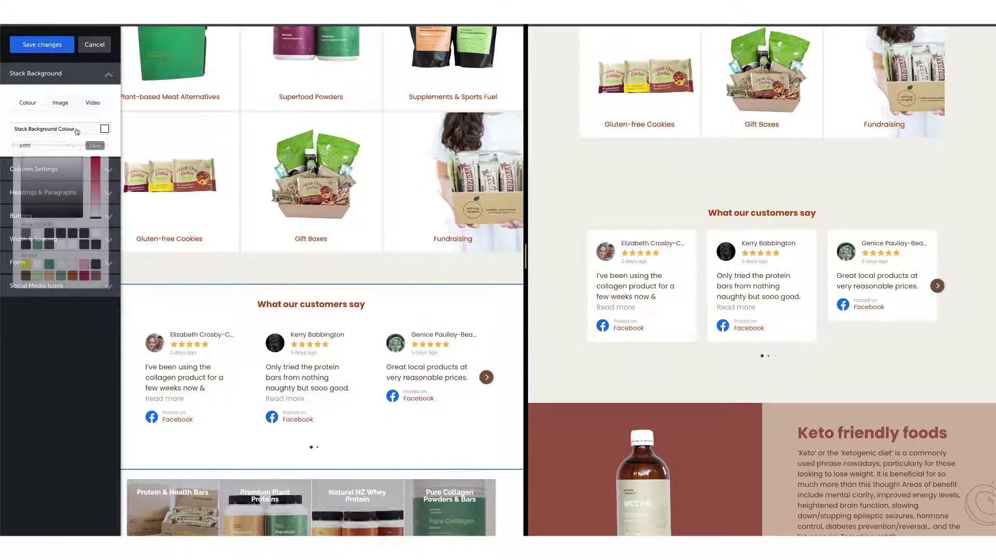
pyautogui.click(61, 264)
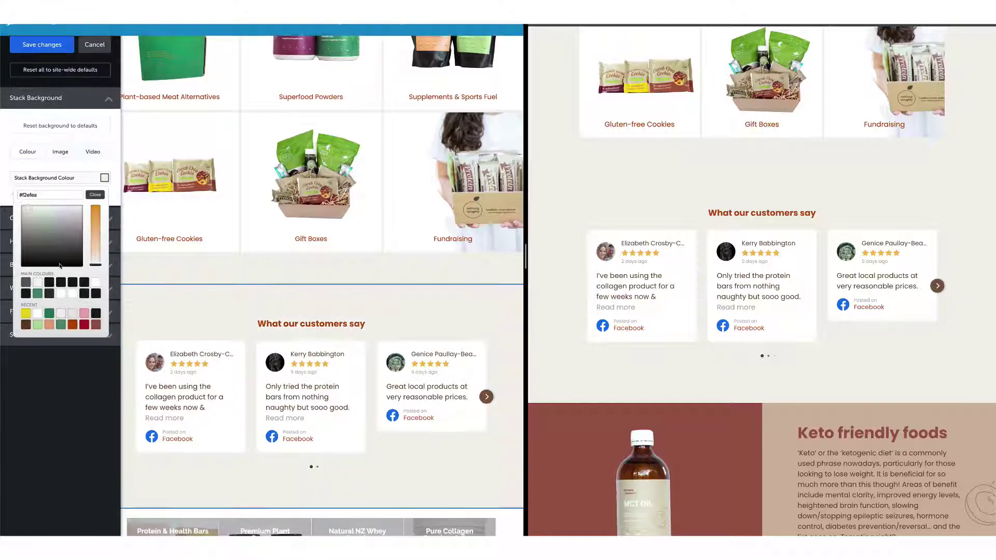
pyautogui.scroll(-3, 219, 267)
pyautogui.click(51, 48)
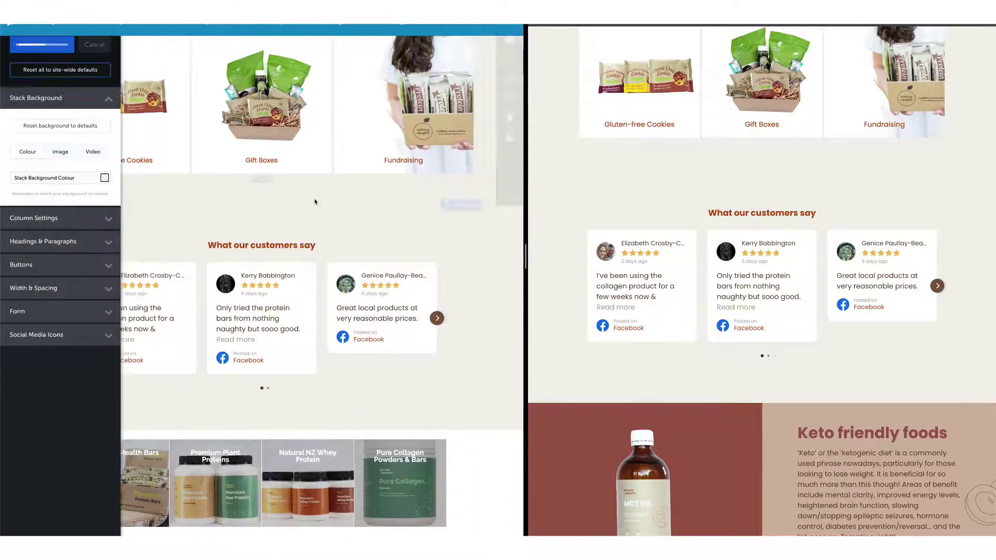
# Delete the three old product category picture stacks between the customer reviews and the "Why choose Nothing Naughty?" heading
pyautogui.scroll(-5, 313, 199)
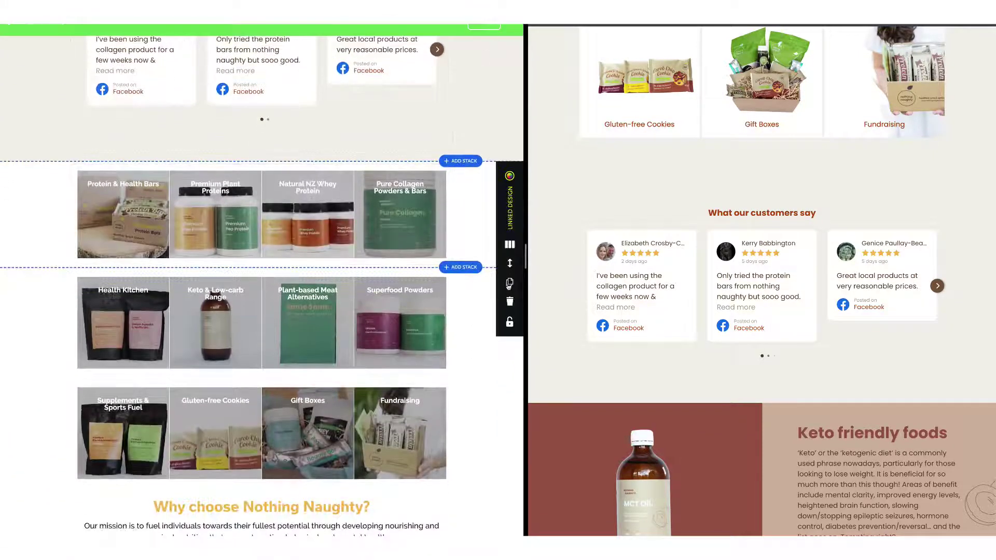
pyautogui.click(509, 305)
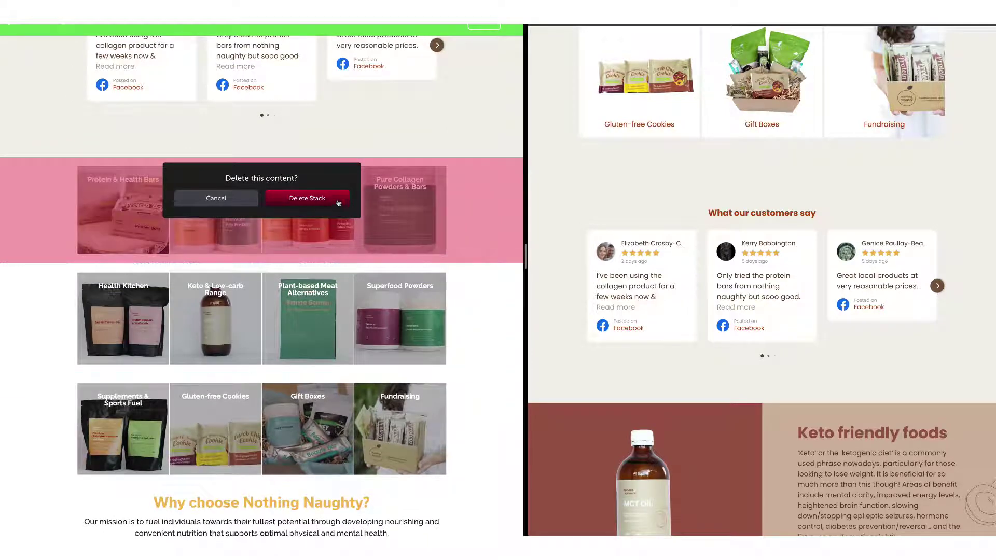
pyautogui.click(302, 197)
pyautogui.click(510, 297)
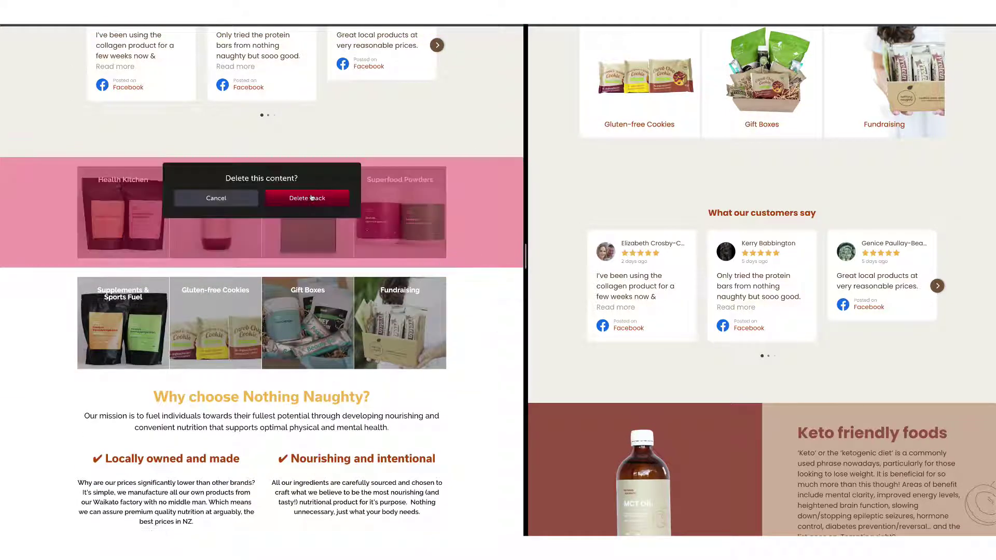
pyautogui.click(300, 197)
pyautogui.click(509, 299)
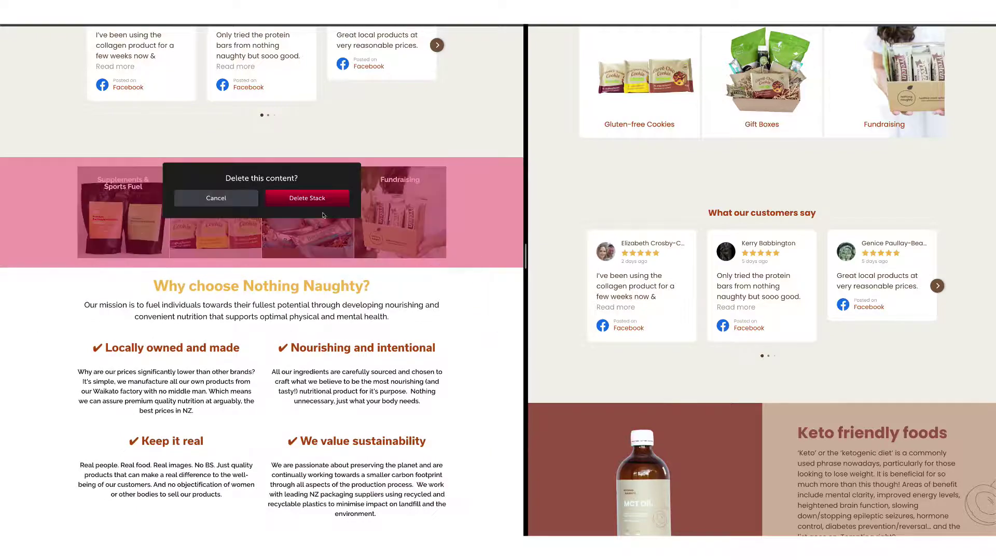
pyautogui.click(299, 197)
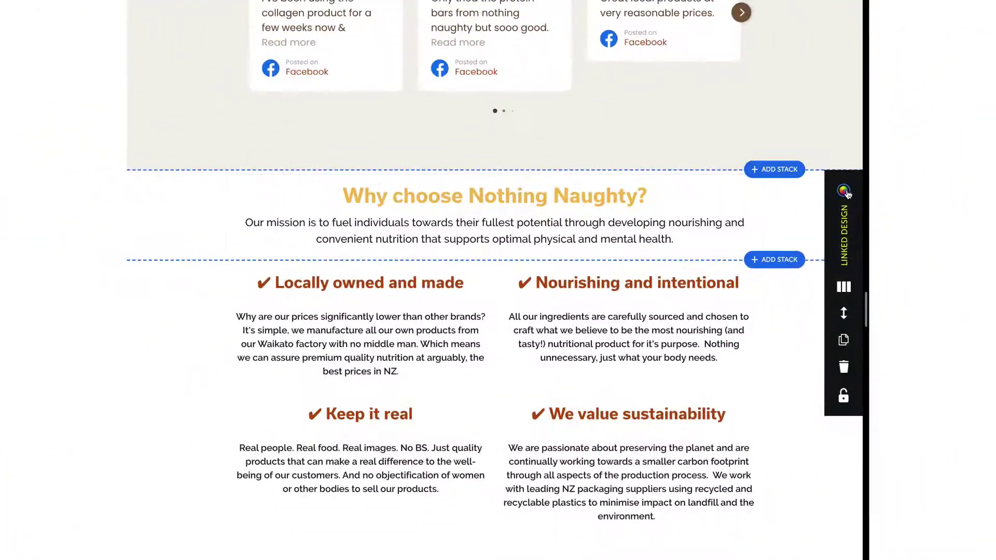
# Increase the top internal spacing of the "Why choose Nothing Naughty?" stack using the specific spacing options, saving the design
pyautogui.click(844, 191)
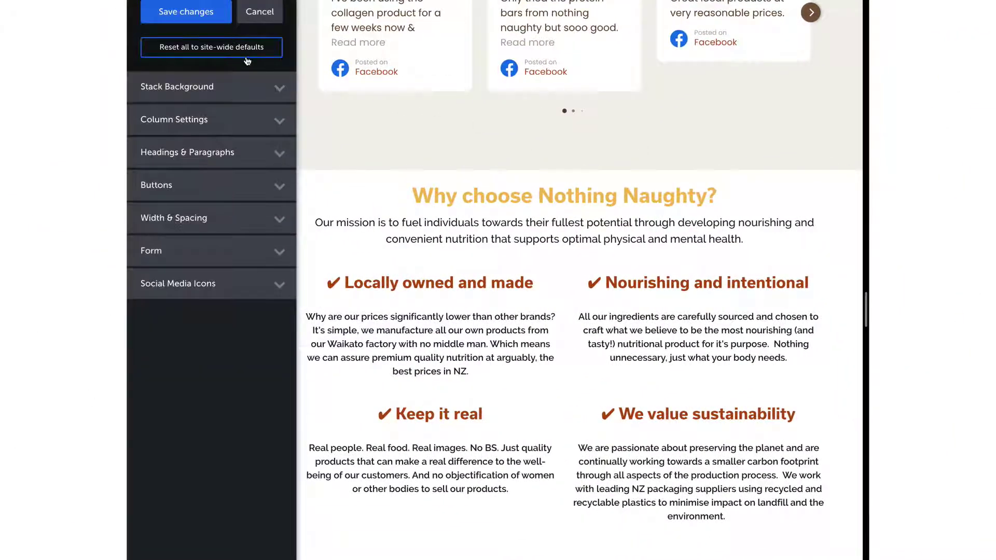
pyautogui.click(213, 218)
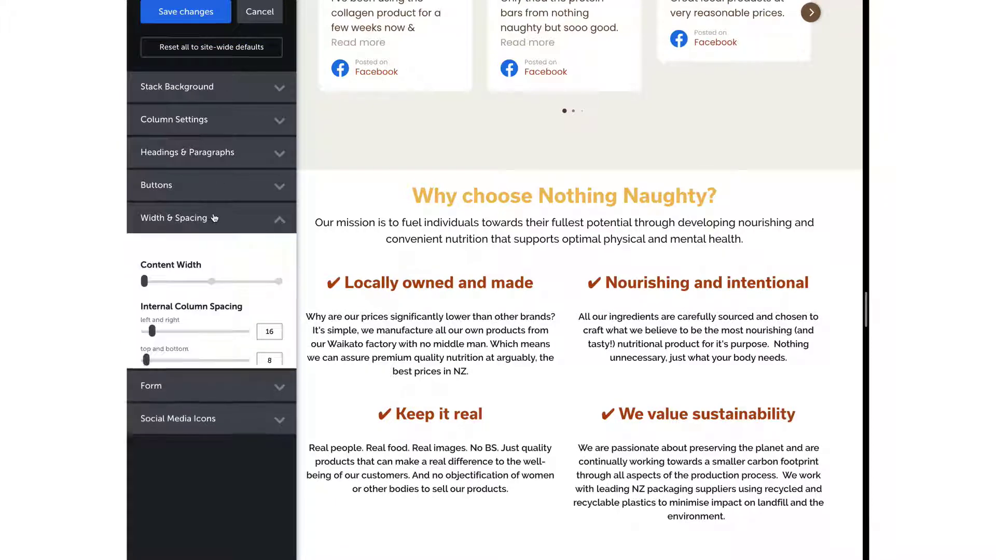
pyautogui.scroll(-3, 206, 379)
pyautogui.click(186, 409)
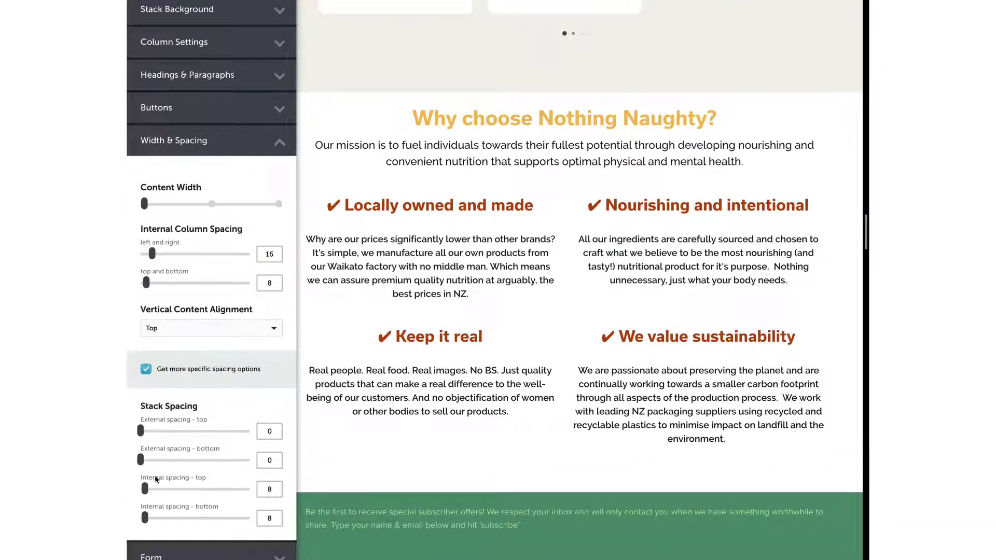
pyautogui.moveTo(145, 489); pyautogui.dragTo(176, 489)
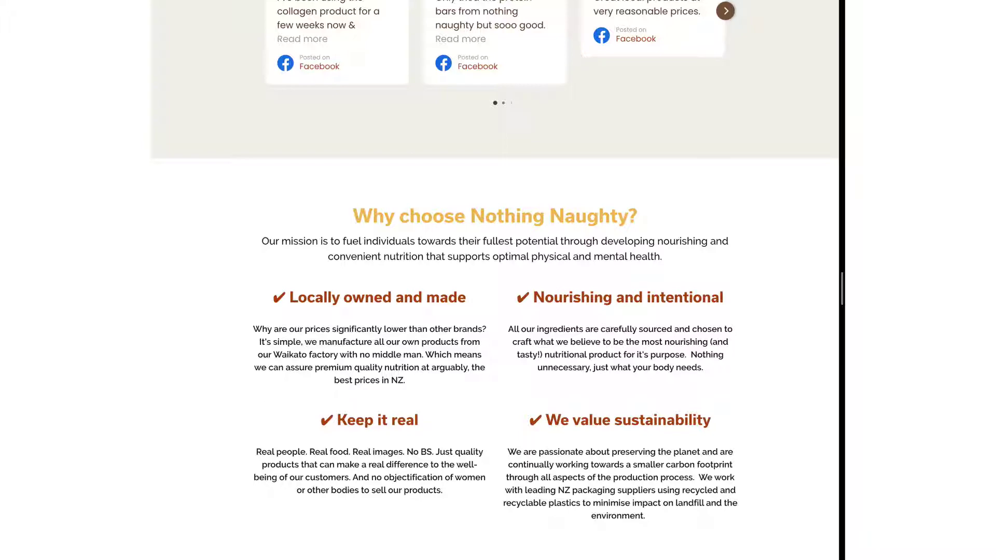
# Add a blank stack with two equal columns between the customer reviews and the "Why choose Nothing Naughty?" stack
pyautogui.moveTo(733, 266)
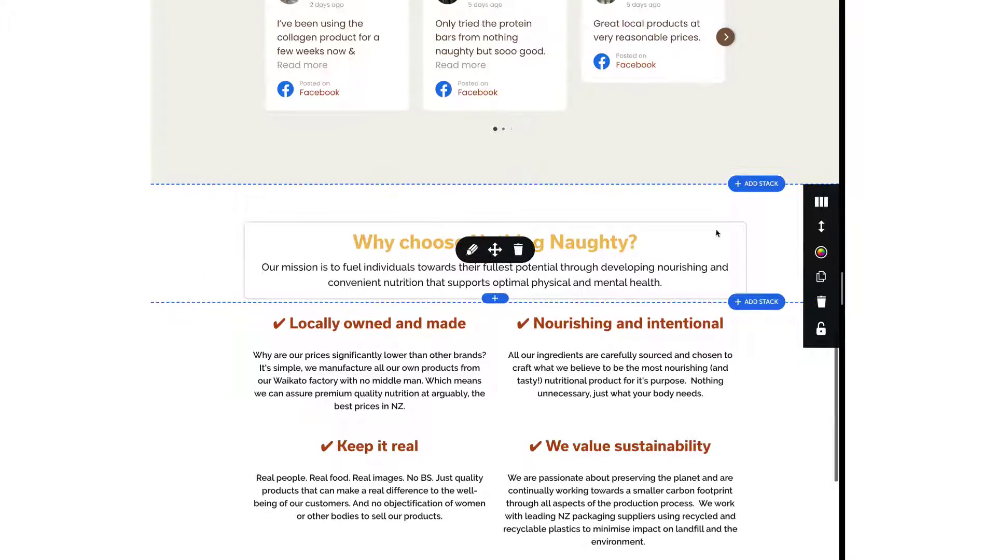
pyautogui.click(752, 184)
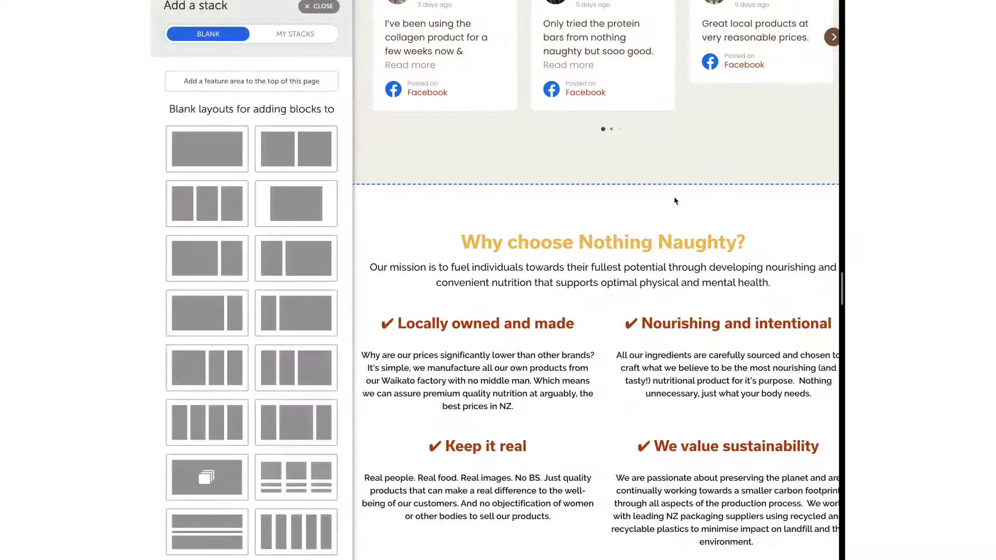
pyautogui.click(321, 157)
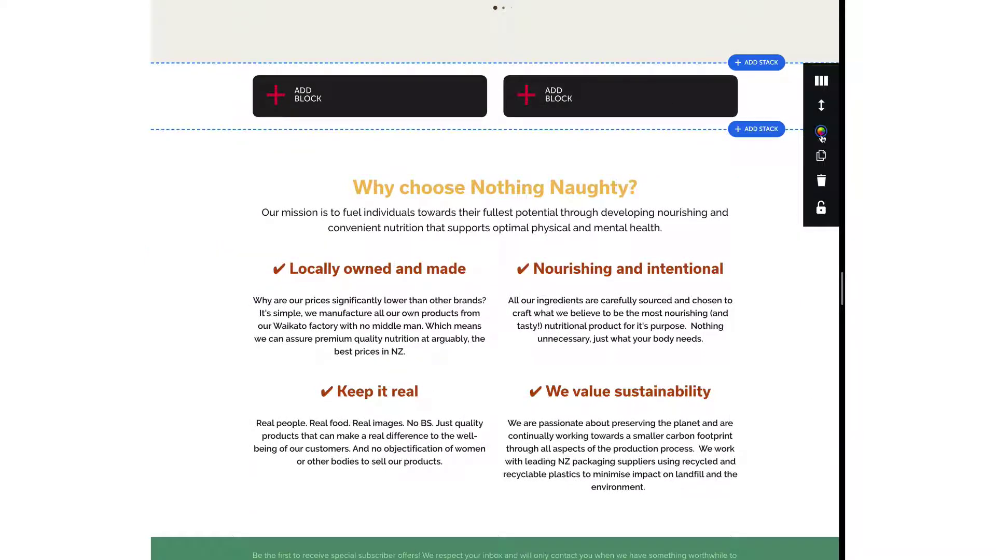
# Add a text block titled "Keto friendly foods" with the ketogenic diet paragraph to the new stack's second column
pyautogui.click(558, 95)
pyautogui.click(388, 265)
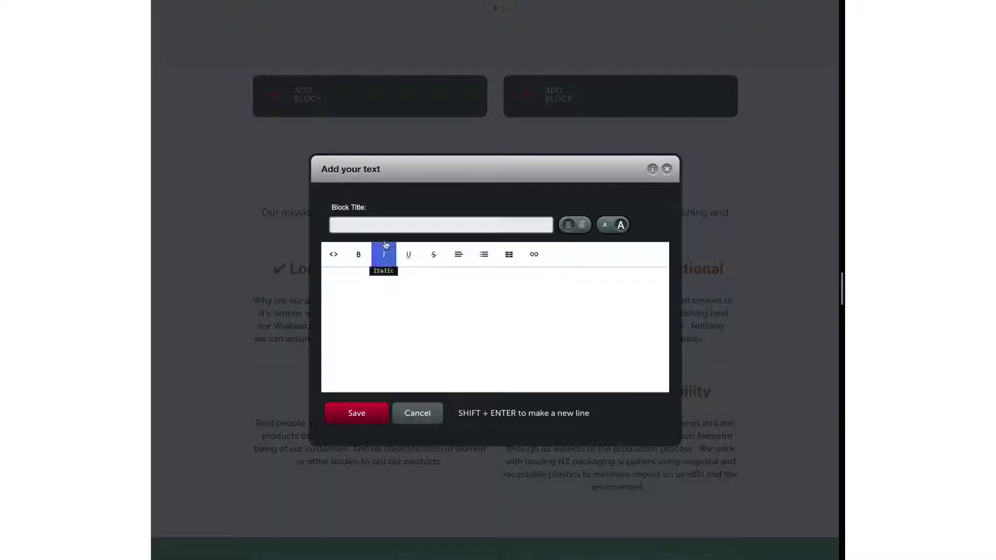
pyautogui.click(378, 223)
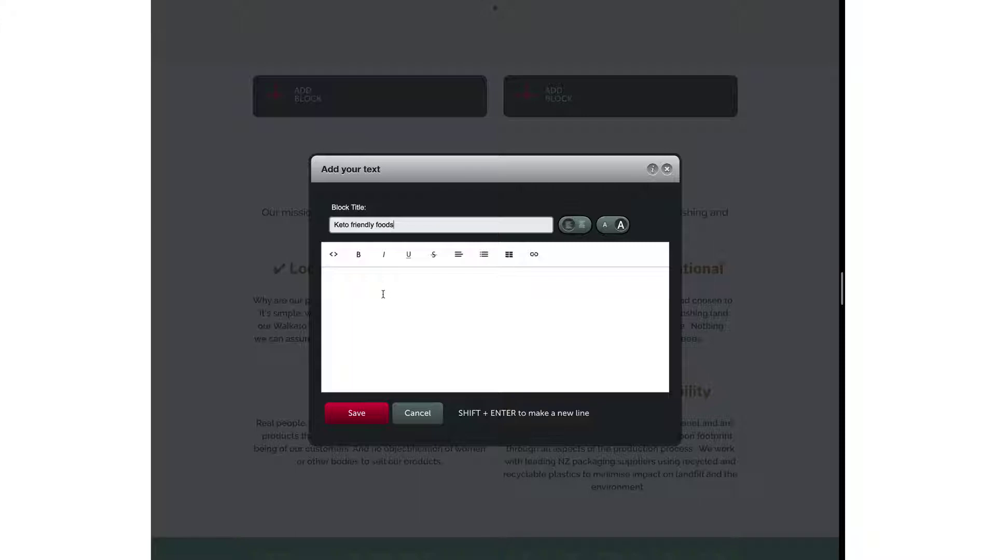
pyautogui.write("'Keto' or the 'ketogenic diet' is a commonly used phrase nowadays, particularly for those looking to lose weight. It is beneficial for so much more than this though! Areas of benefit include mental clarity, improved energy levels, heightened brain function, slowing down/stopping epileptic seizures, hormone control, diabetes prevention/reversal... and the list goes on. Tempting right?")
pyautogui.click(363, 415)
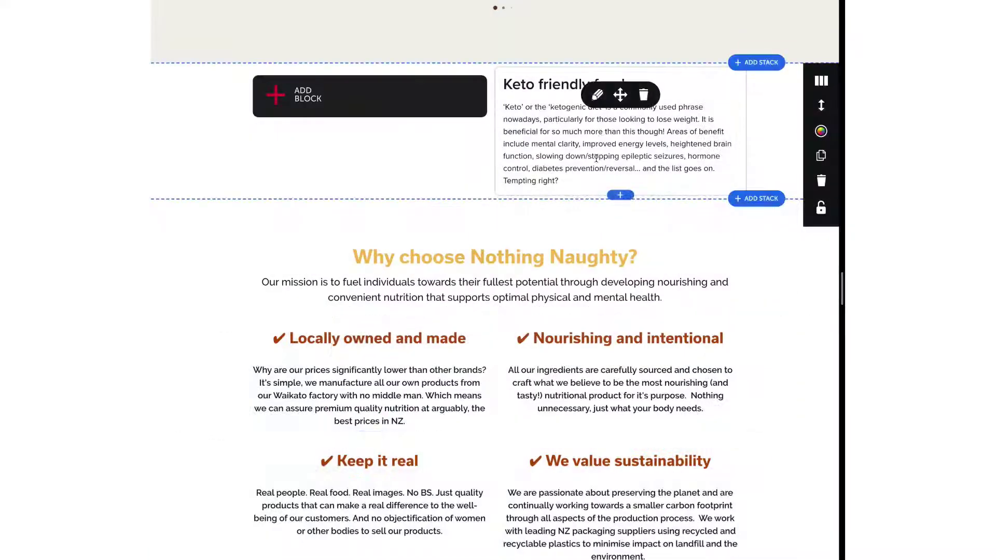
# Add a "SHOP KETO" button below the "Keto friendly foods" text, linked to the keto page
pyautogui.click(630, 196)
pyautogui.click(548, 262)
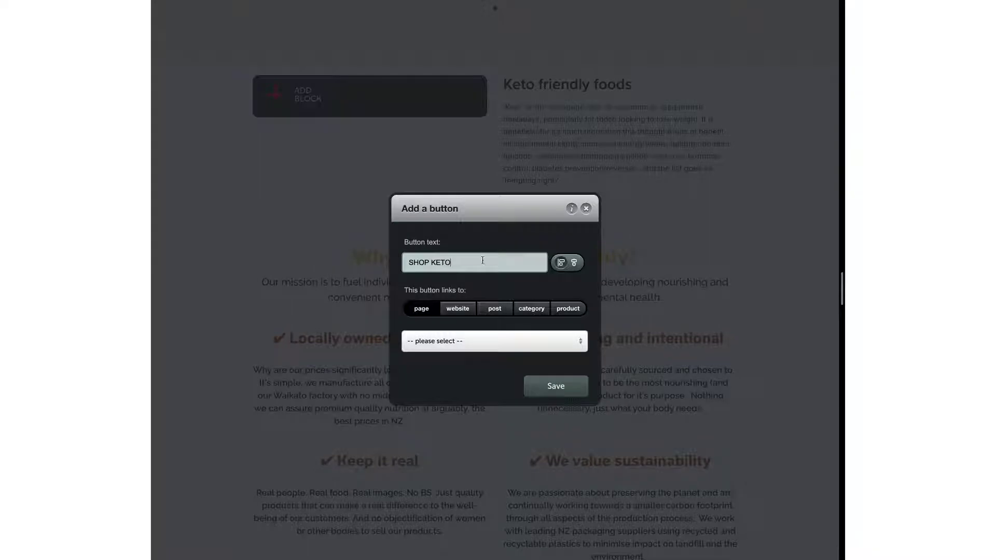
pyautogui.click(486, 351)
pyautogui.write('keto')
pyautogui.click(477, 387)
pyautogui.click(543, 387)
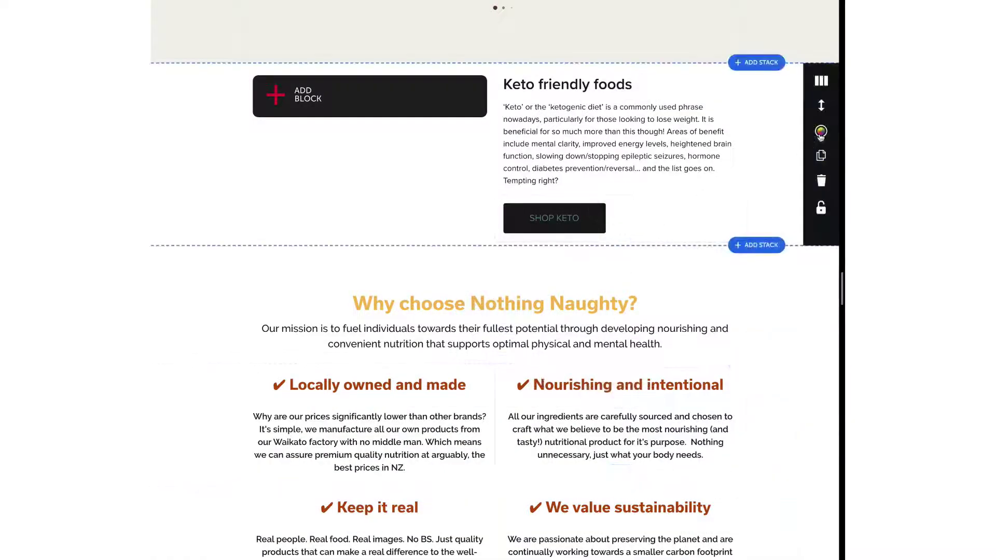
# Give the keto stack's first column a #a86044 background colour and its second column the tan picture background with food line drawings
pyautogui.click(821, 134)
pyautogui.click(269, 80)
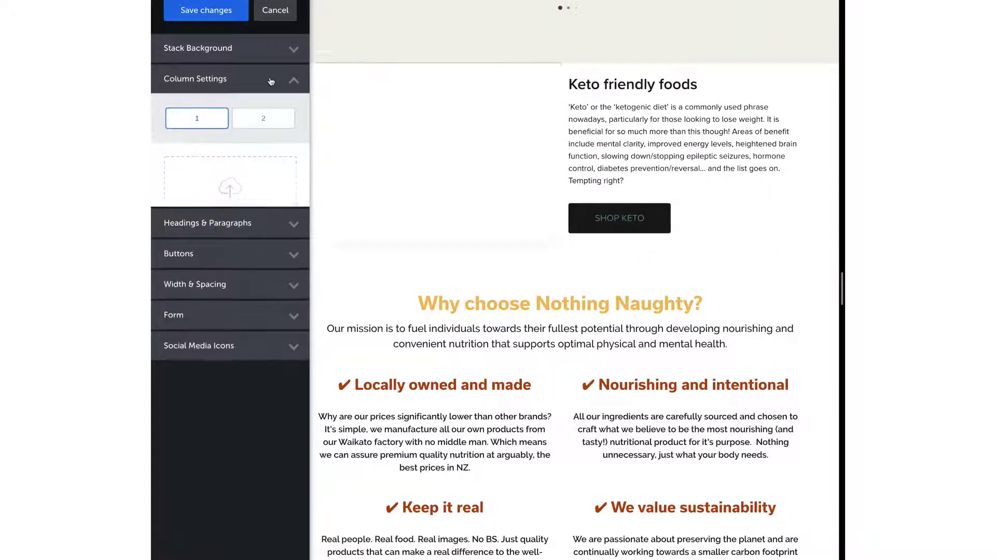
pyautogui.click(234, 278)
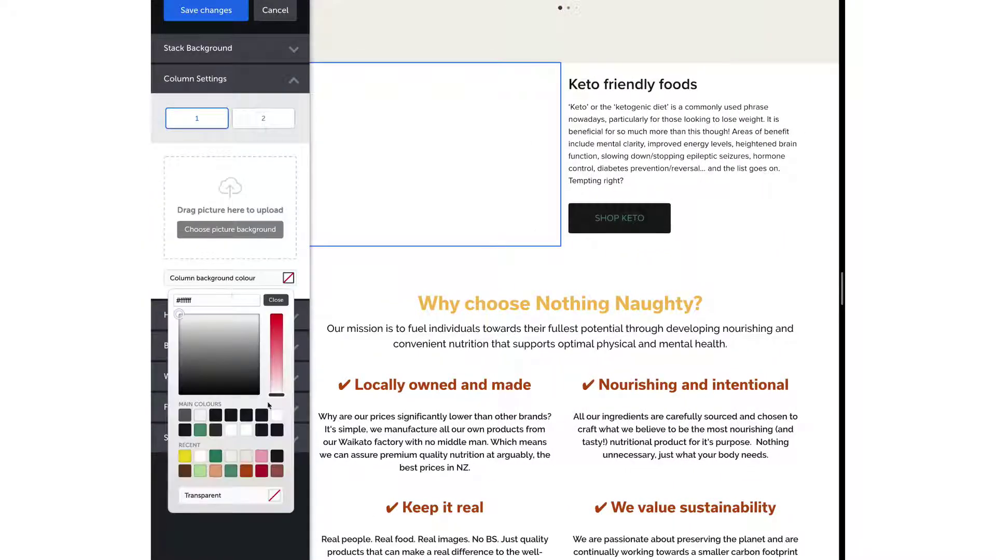
pyautogui.click(278, 471)
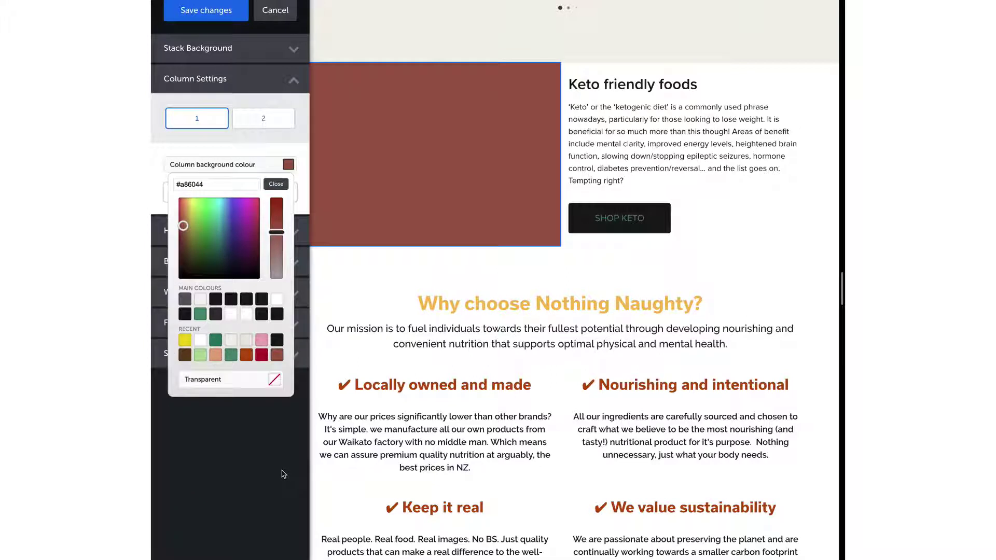
pyautogui.click(285, 122)
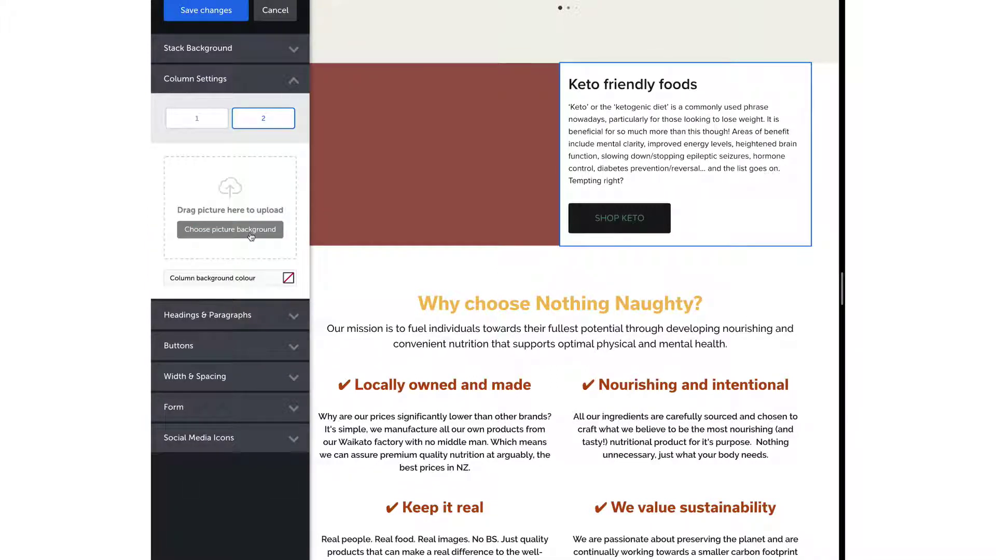
pyautogui.click(230, 230)
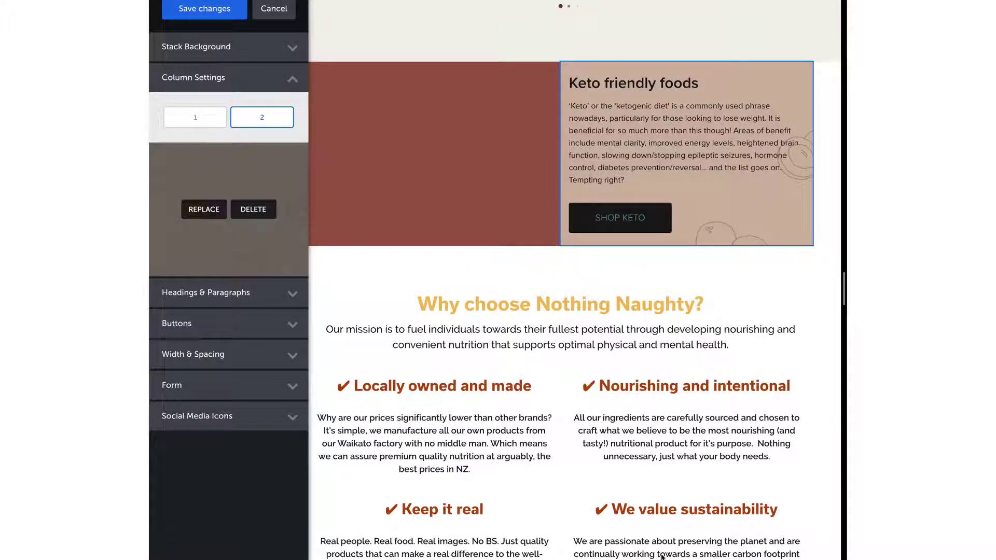
# Make the keto stack's content full width and set its internal column spacing to 52 left and right and 45 top and bottom
pyautogui.click(227, 354)
pyautogui.click(294, 231)
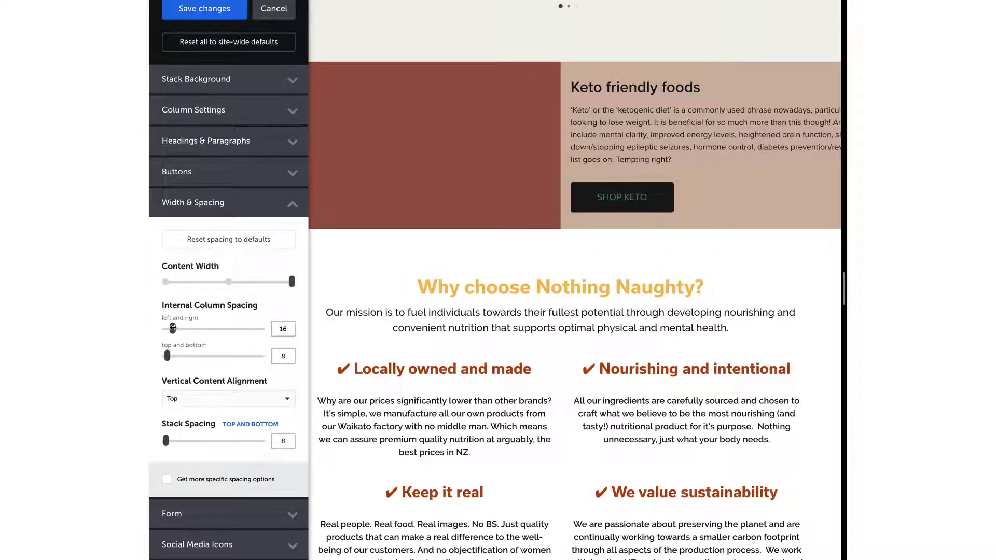
pyautogui.moveTo(173, 328); pyautogui.dragTo(193, 355)
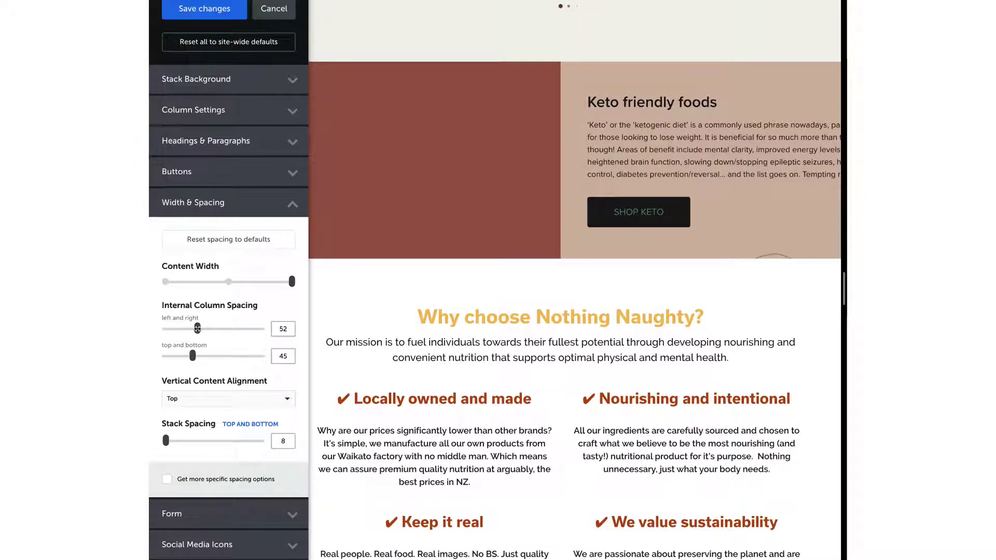
# Set the keto stack's medium heading to Poppins Bold in colour #a86044
pyautogui.click(237, 135)
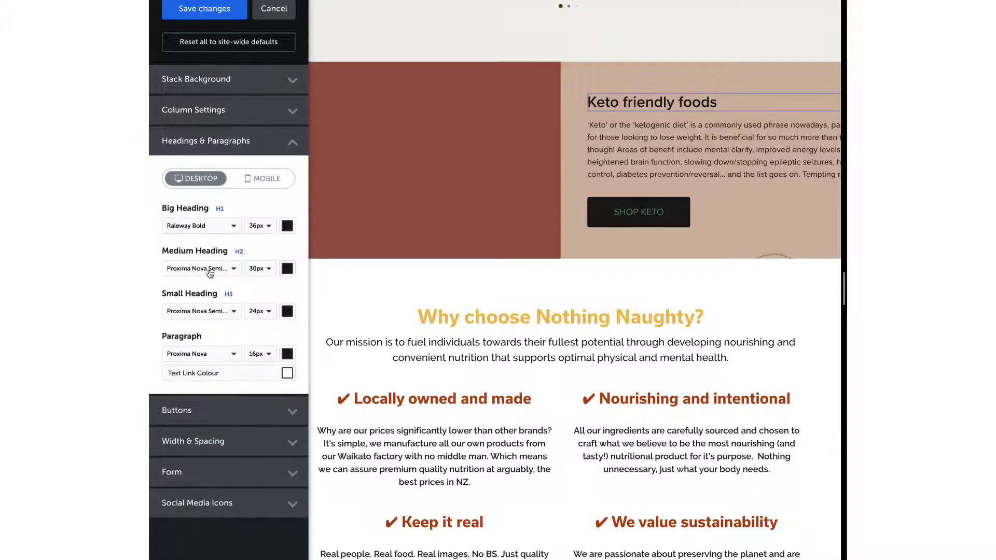
pyautogui.click(210, 271)
pyautogui.write('poppins')
pyautogui.press('Return')
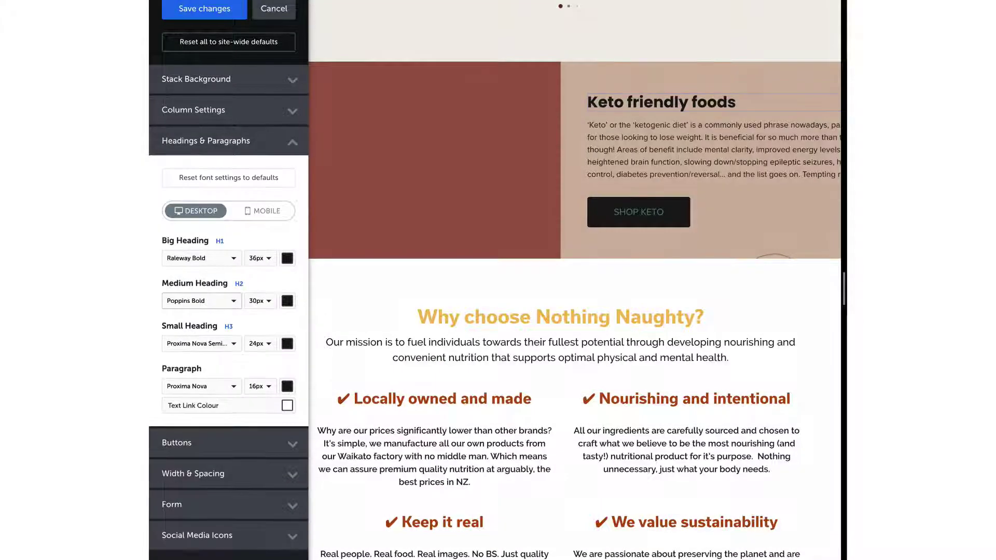
pyautogui.click(287, 300)
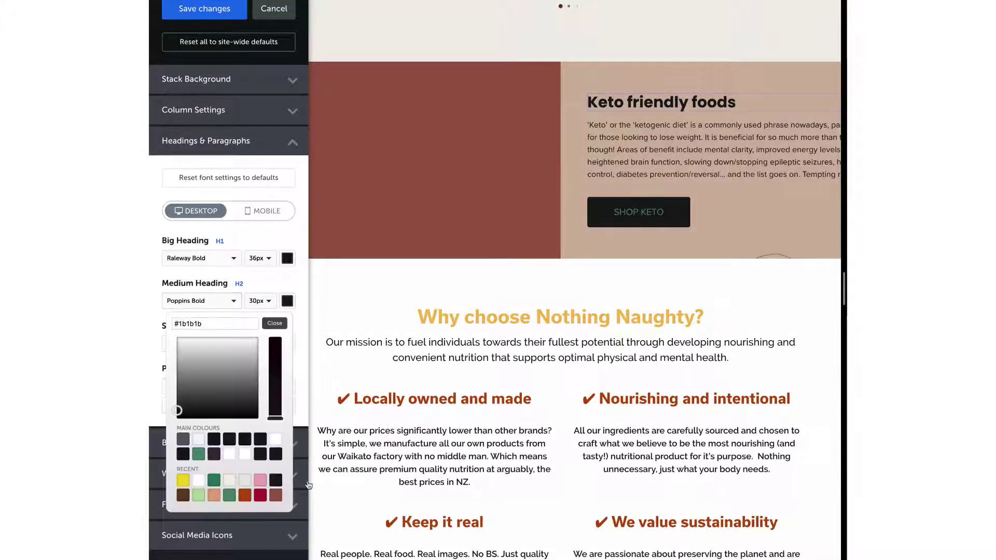
pyautogui.click(183, 495)
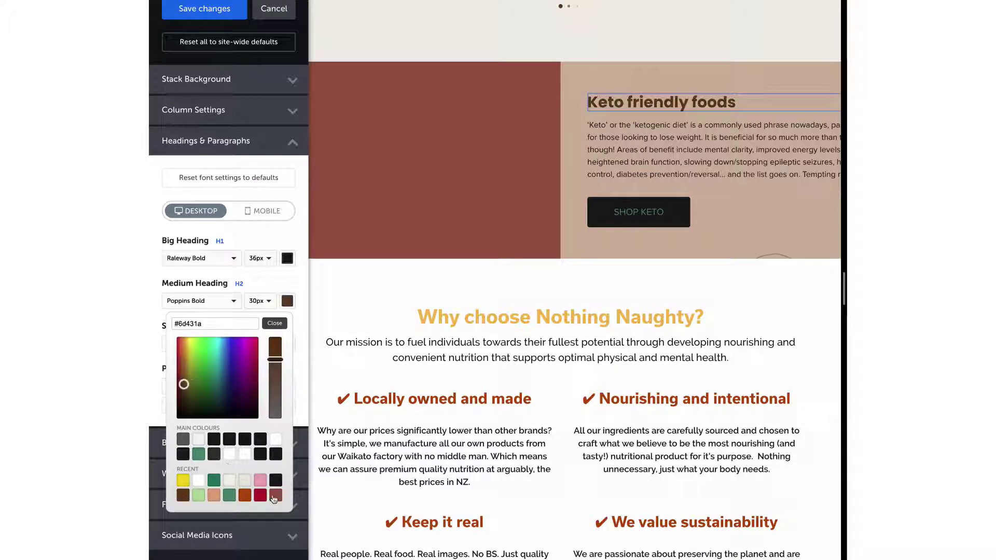
pyautogui.click(274, 496)
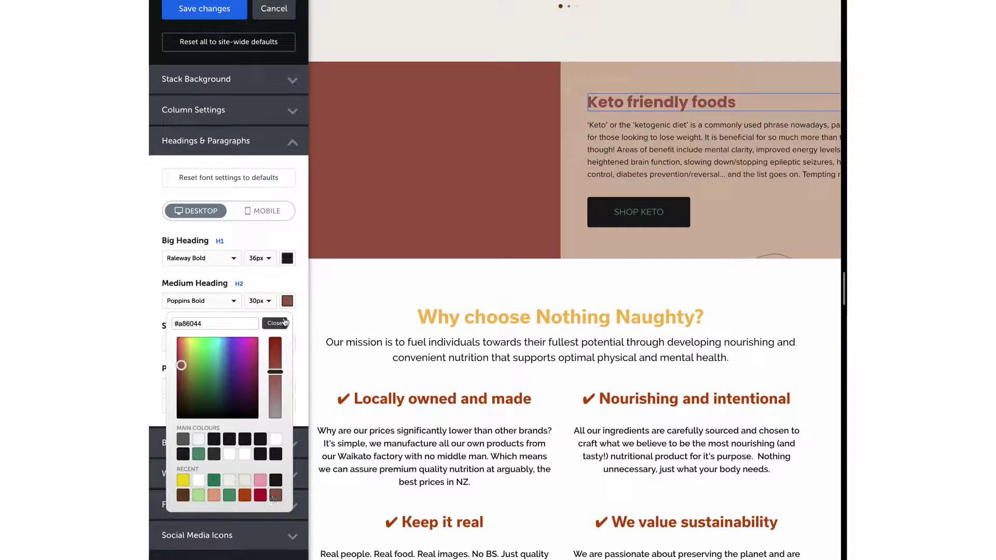
pyautogui.click(285, 323)
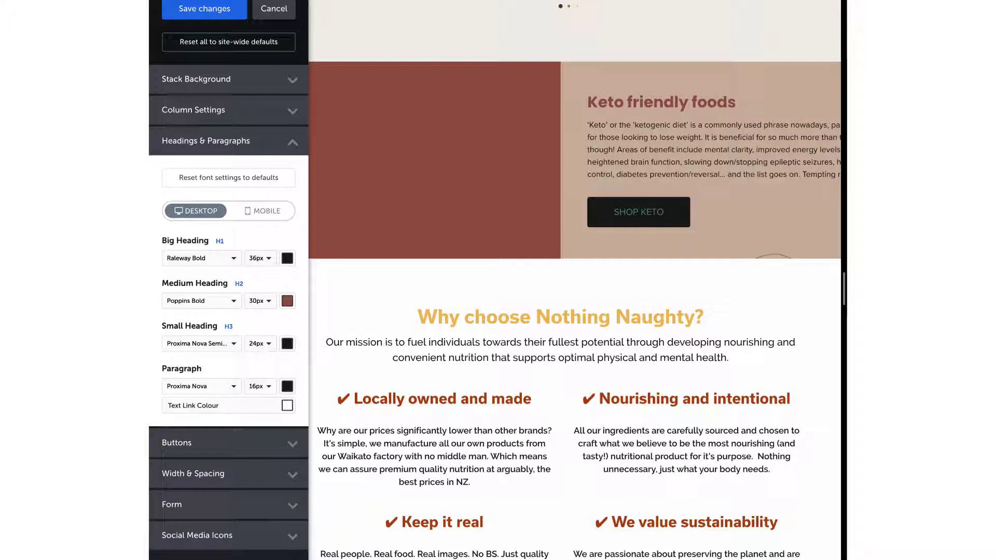
# Set the keto stack's paragraph text to Poppins Regular, 18px, in colour #6d431a
pyautogui.click(286, 386)
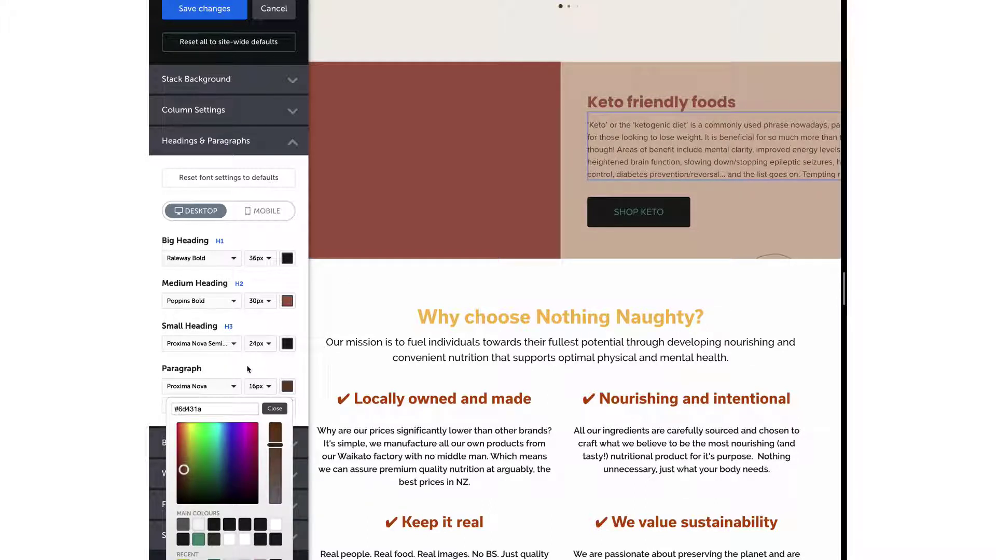
pyautogui.click(201, 386)
pyautogui.write('poppins')
pyautogui.click(216, 476)
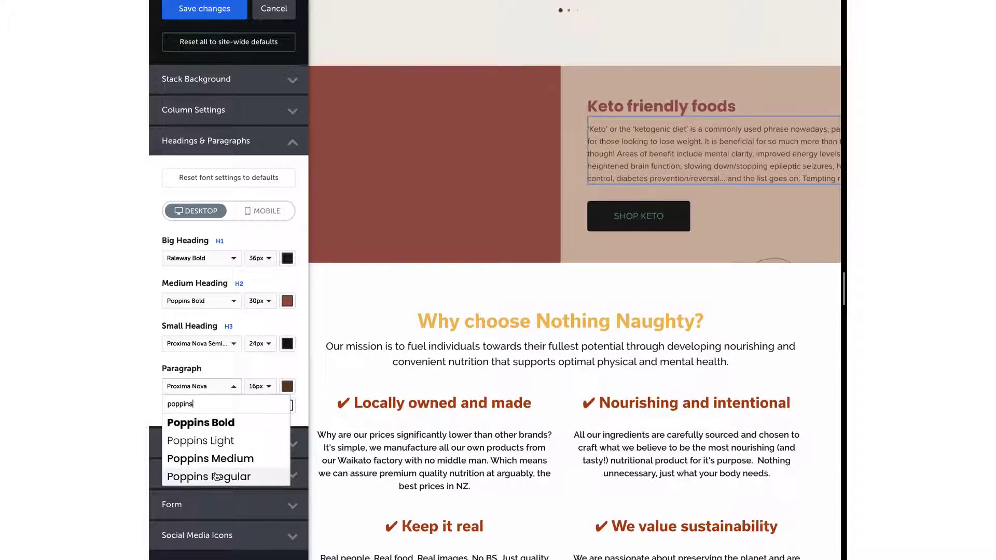
pyautogui.click(267, 392)
pyautogui.click(257, 452)
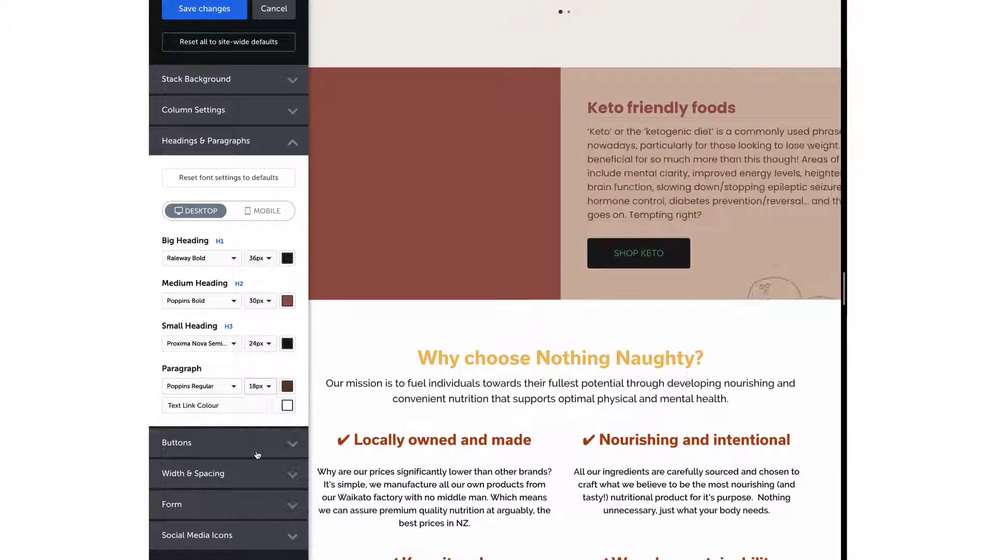
# Increase the keto stack's left and right internal column spacing to 74
pyautogui.click(228, 472)
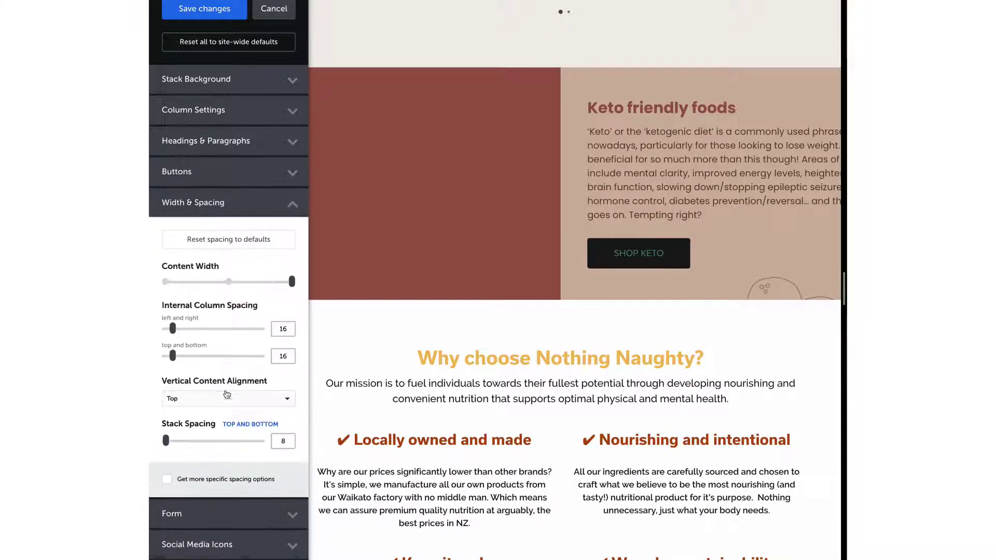
pyautogui.moveTo(174, 327); pyautogui.dragTo(205, 327)
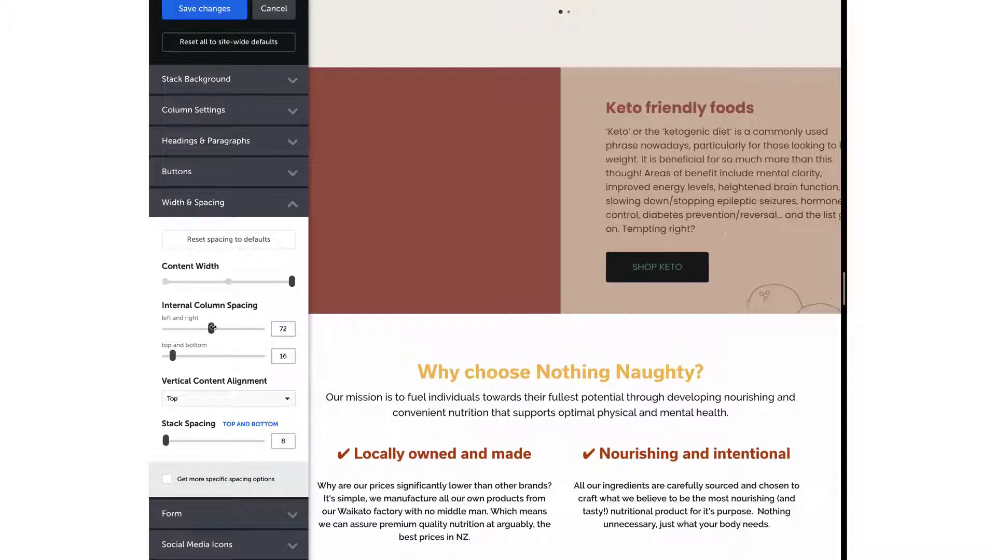
pyautogui.moveTo(205, 327); pyautogui.dragTo(212, 327)
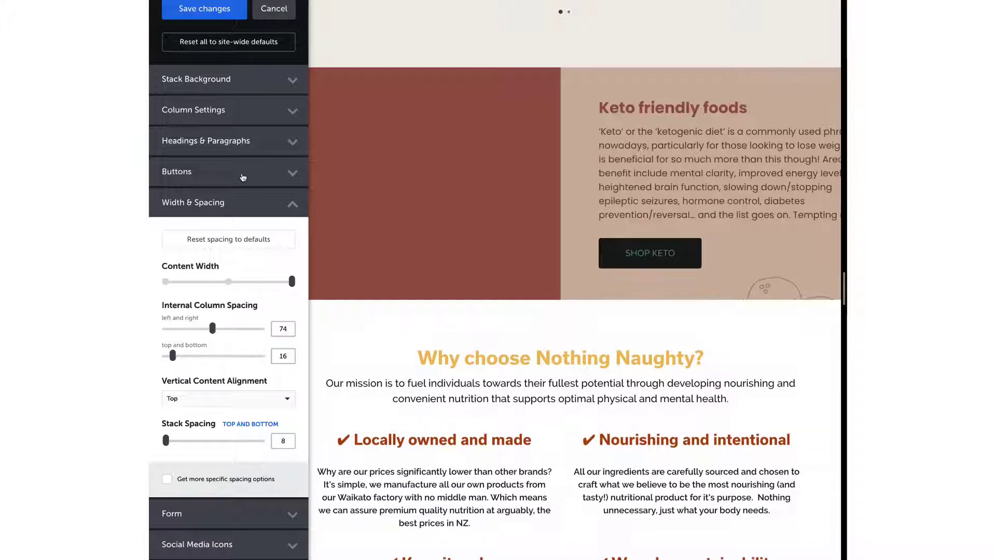
# Change the keto stack's button to the outlined Style 8 with the Poppins Bold font
pyautogui.click(243, 176)
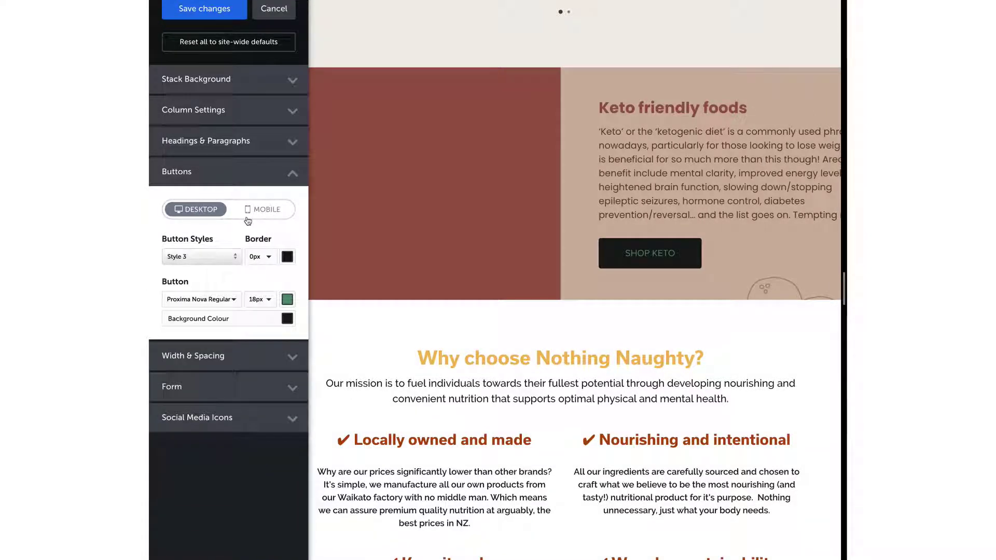
pyautogui.click(207, 256)
pyautogui.click(262, 390)
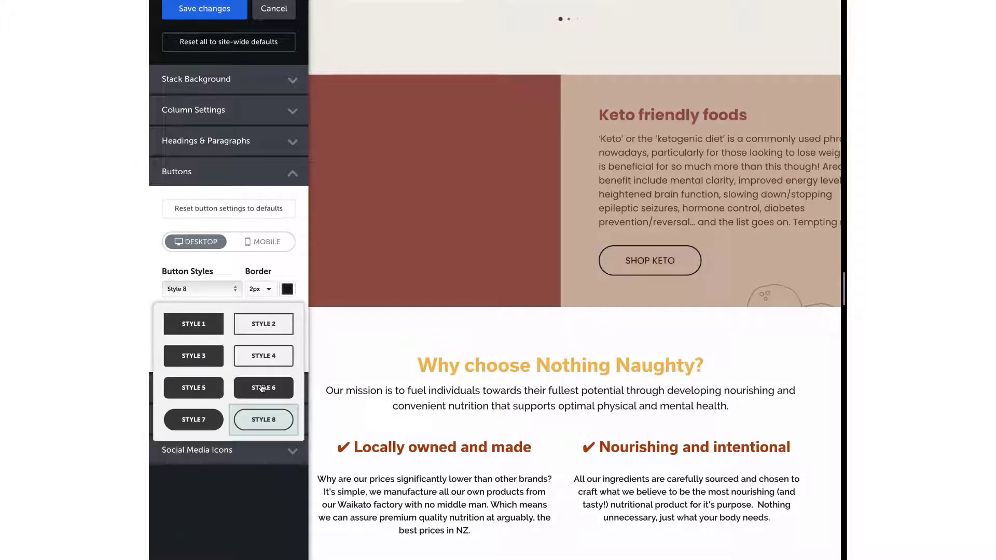
pyautogui.click(274, 270)
pyautogui.click(209, 335)
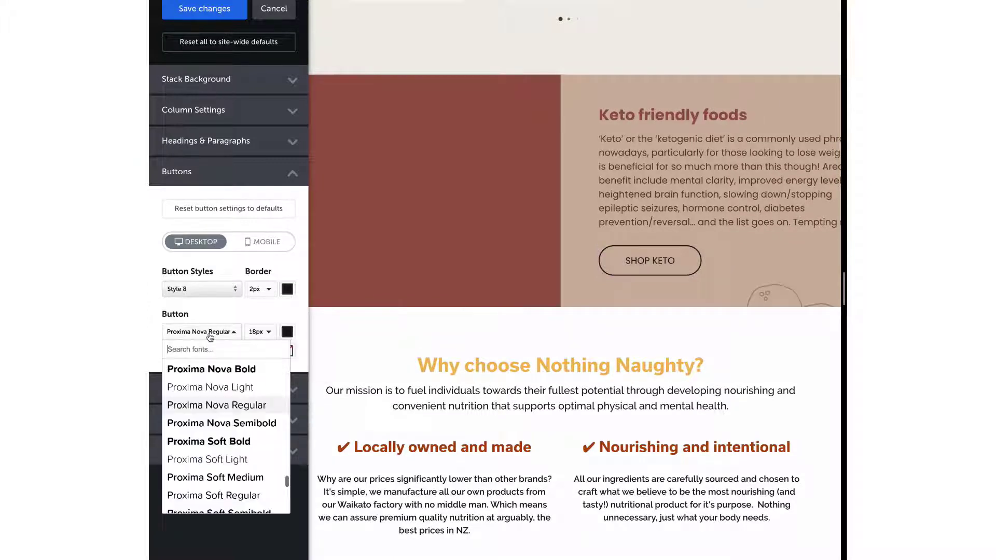
pyautogui.write('poppins')
pyautogui.press('Return')
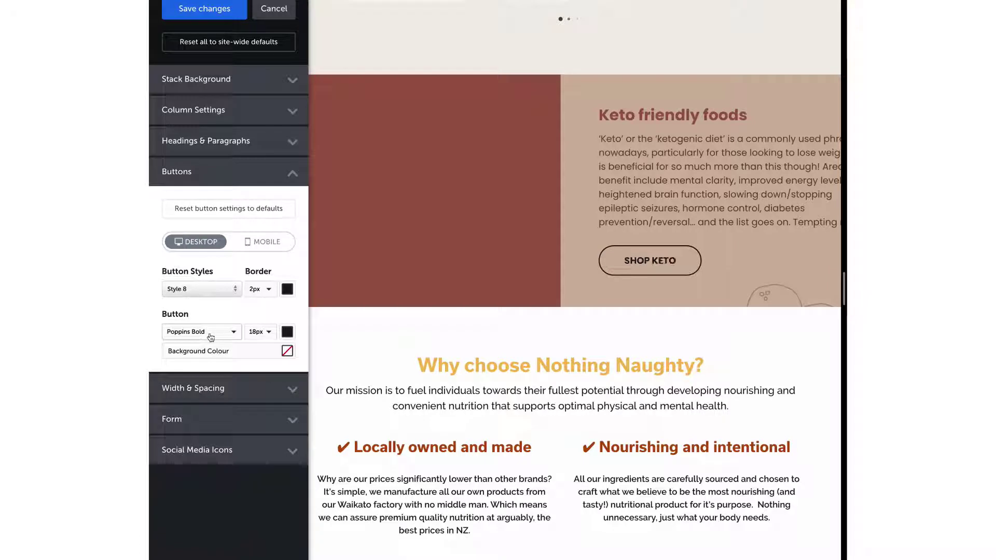
# Colour the "SHOP KETO" button's text and border #a86044 and save the stack design
pyautogui.click(286, 332)
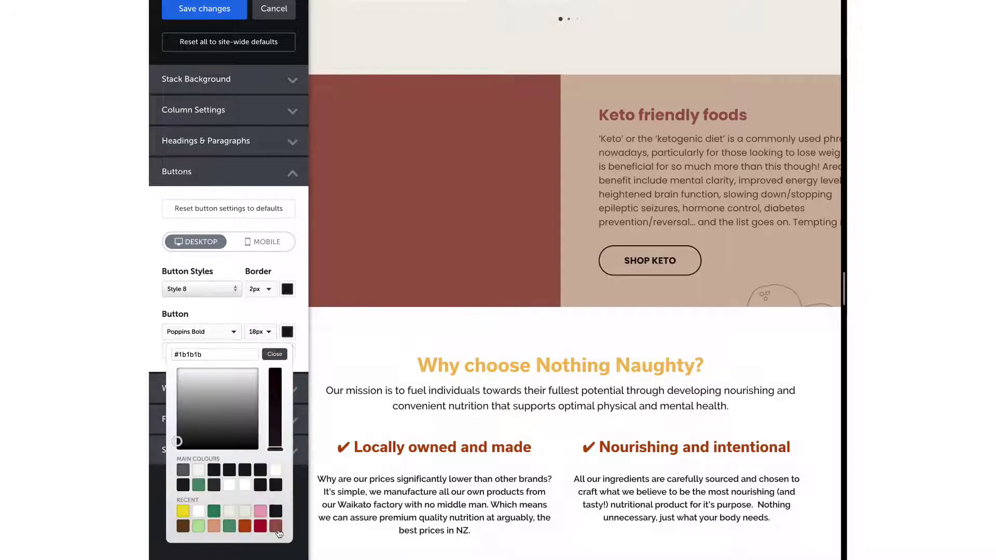
pyautogui.click(275, 526)
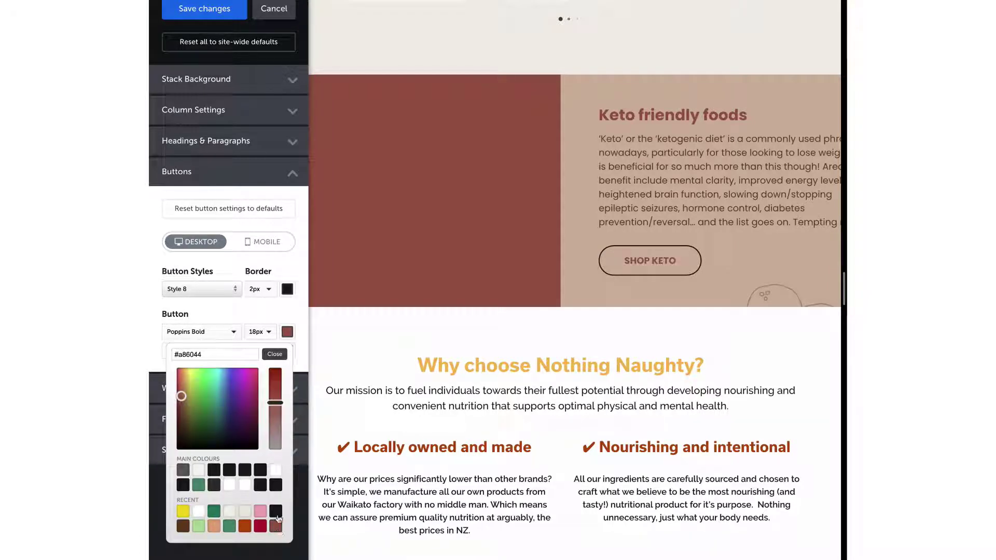
pyautogui.click(287, 290)
pyautogui.click(278, 483)
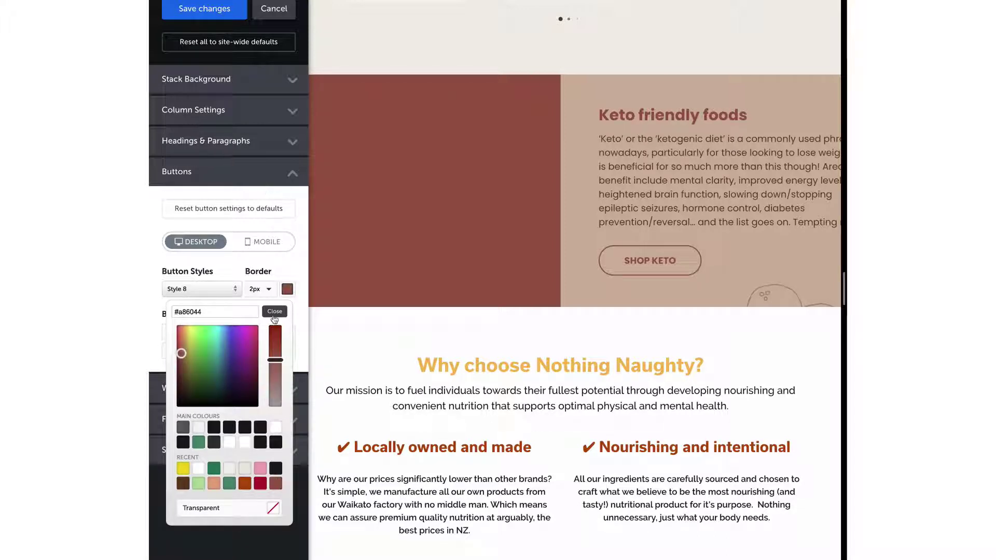
pyautogui.click(274, 313)
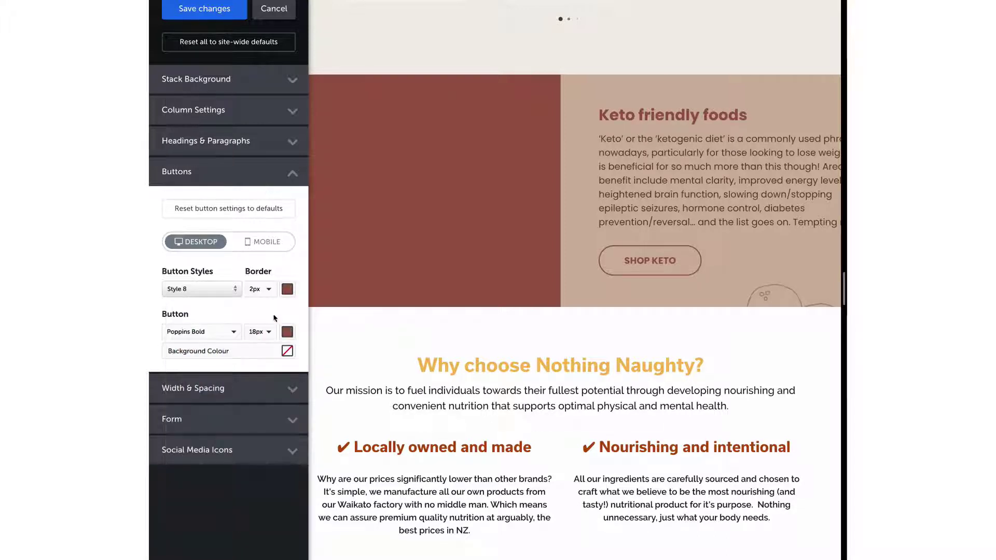
pyautogui.click(201, 9)
# Add the MCT oil bottle picture to the keto stack's first column, extend its frame downward, zoom it to about 159%, and save
pyautogui.click(334, 115)
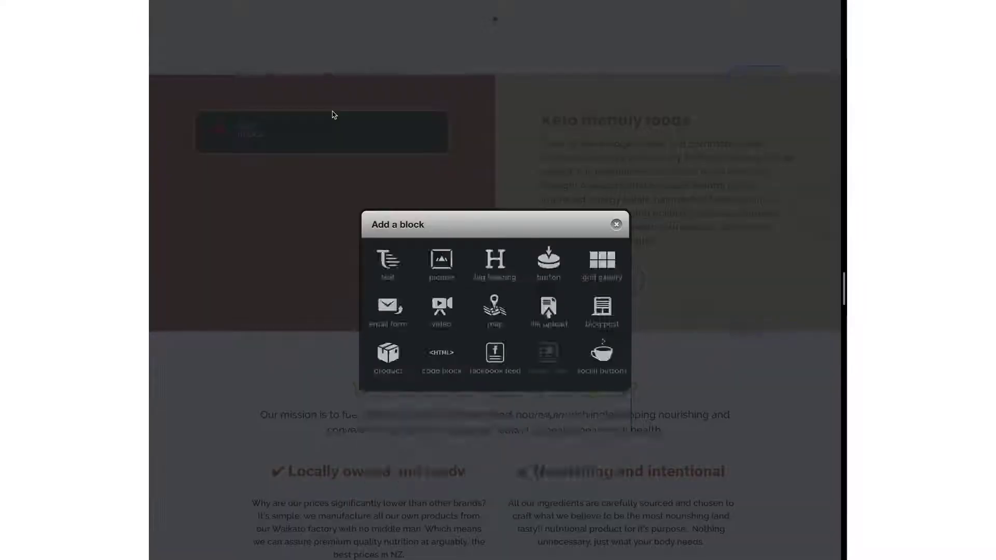
pyautogui.click(441, 259)
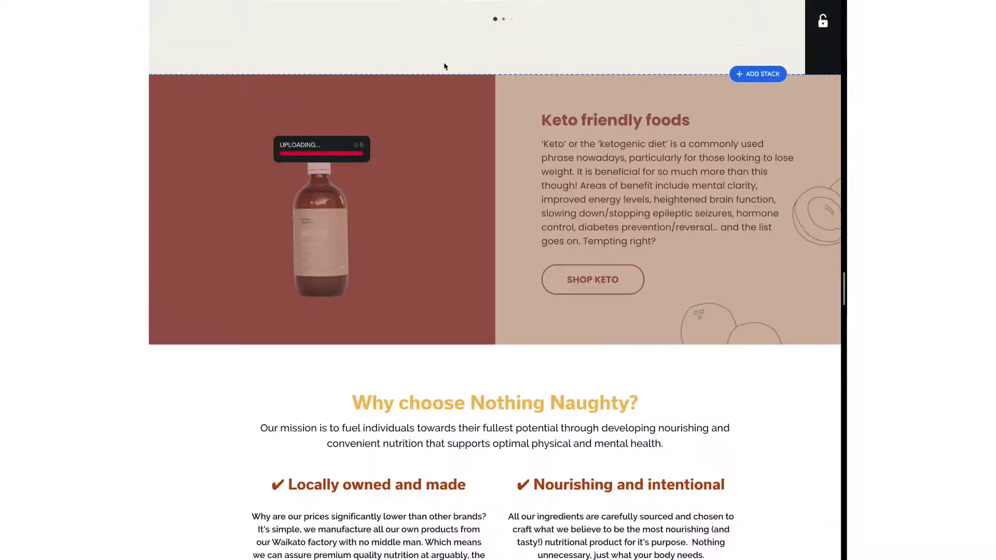
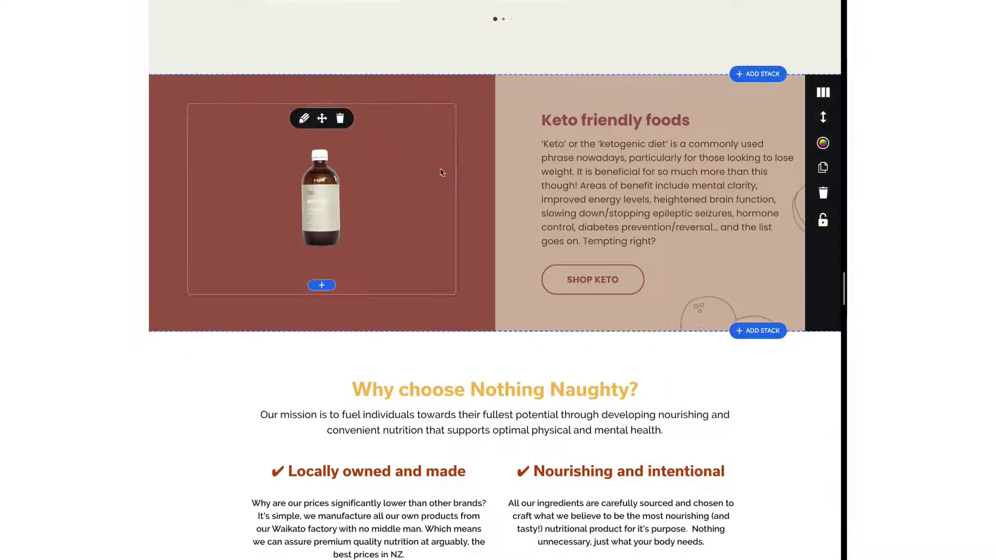
pyautogui.click(302, 120)
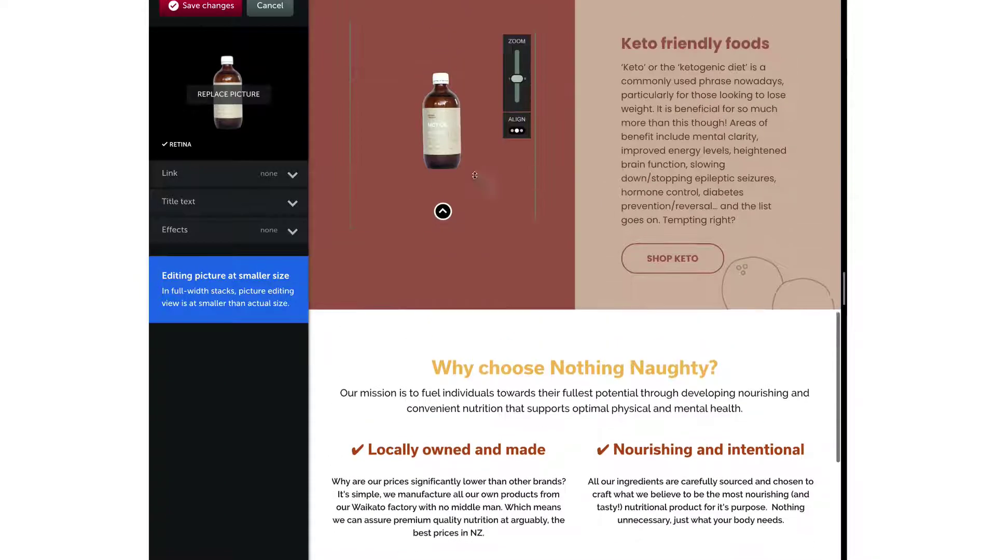
pyautogui.moveTo(516, 92); pyautogui.dragTo(521, 79)
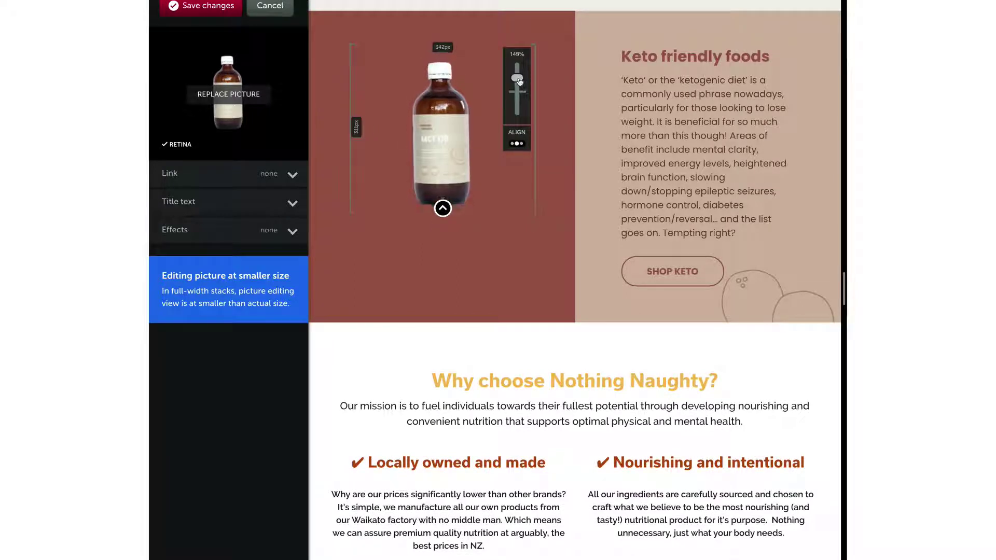
pyautogui.moveTo(444, 210); pyautogui.dragTo(454, 261)
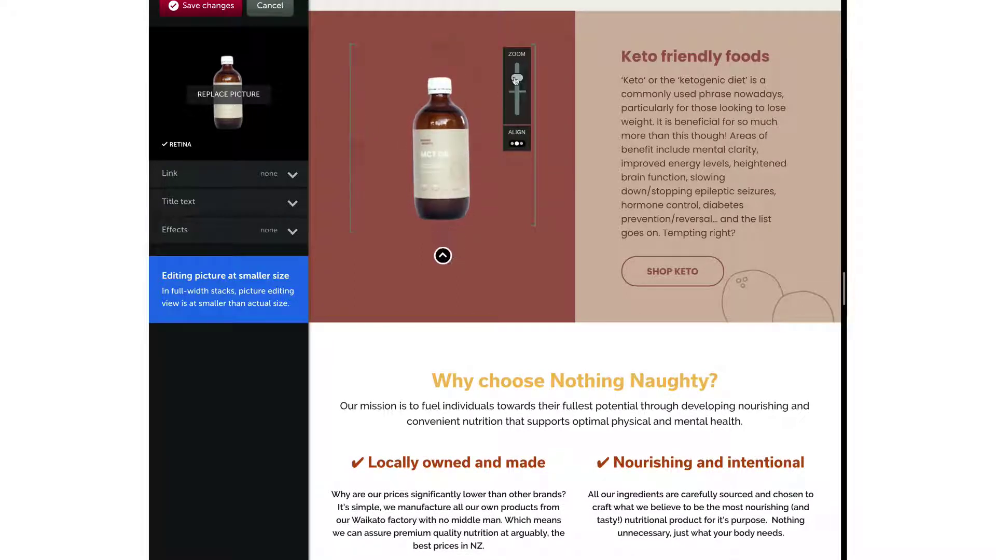
pyautogui.moveTo(517, 78); pyautogui.dragTo(521, 66)
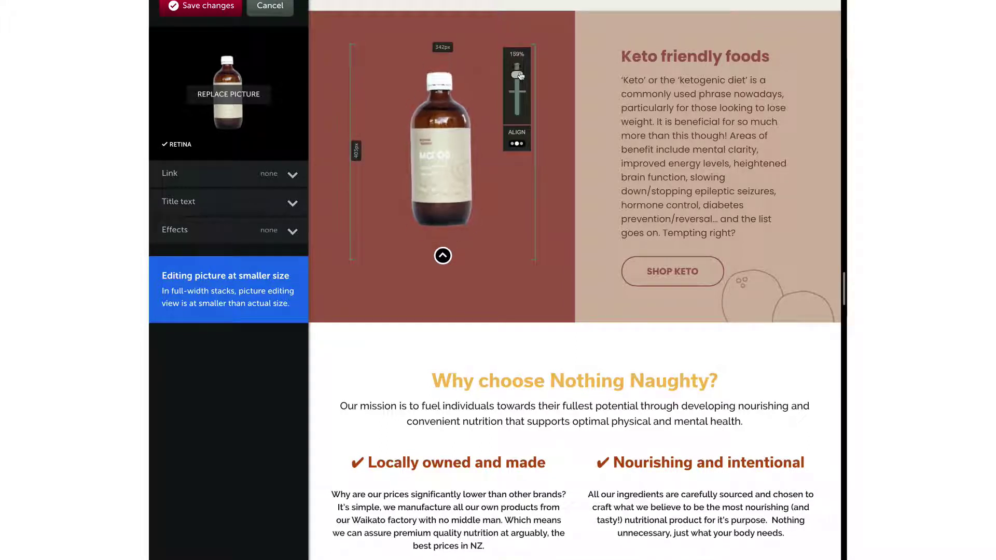
pyautogui.click(181, 11)
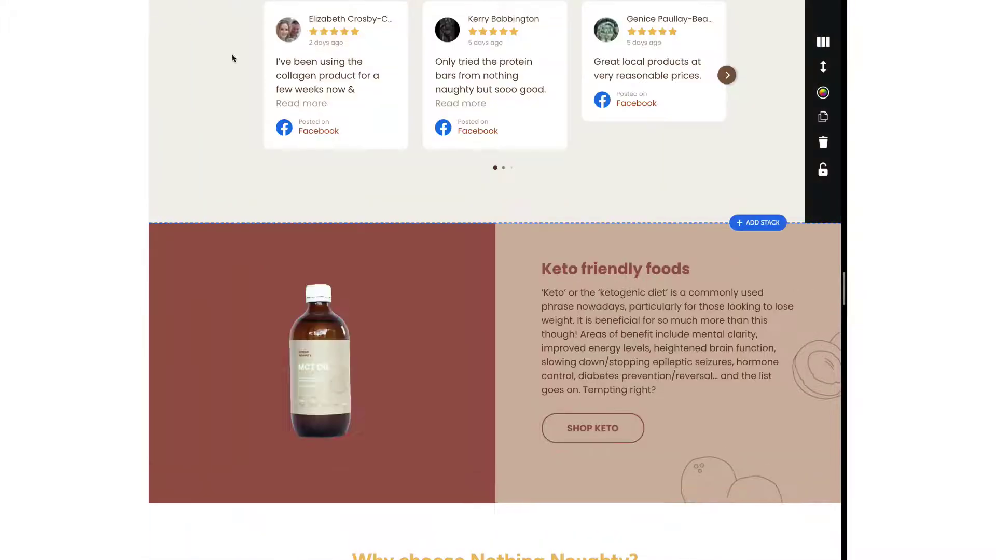
# Set the medium heading font of the "Why choose Nothing Naughty?" stack to Poppins Bold
pyautogui.scroll(-3, 378, 95)
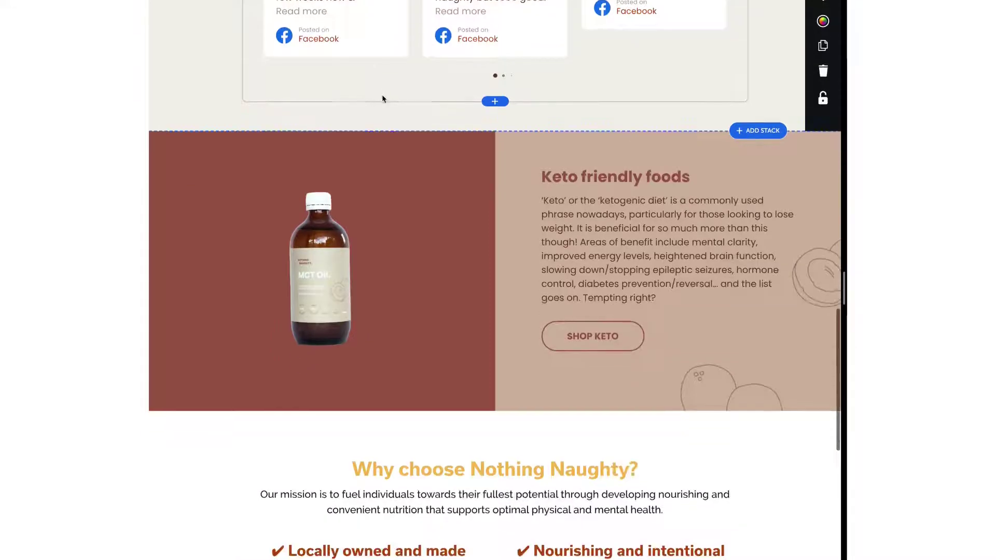
pyautogui.scroll(-6, 756, 200)
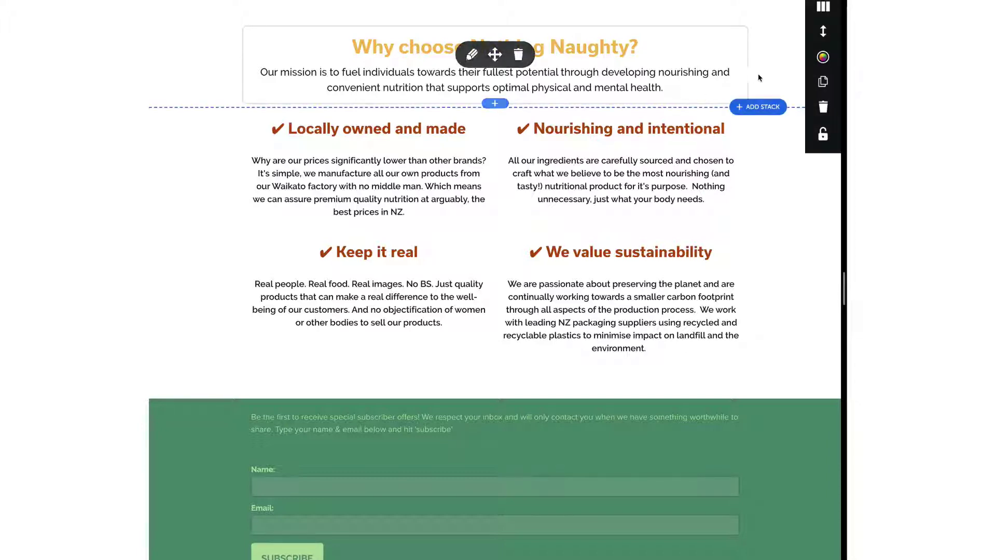
pyautogui.click(823, 57)
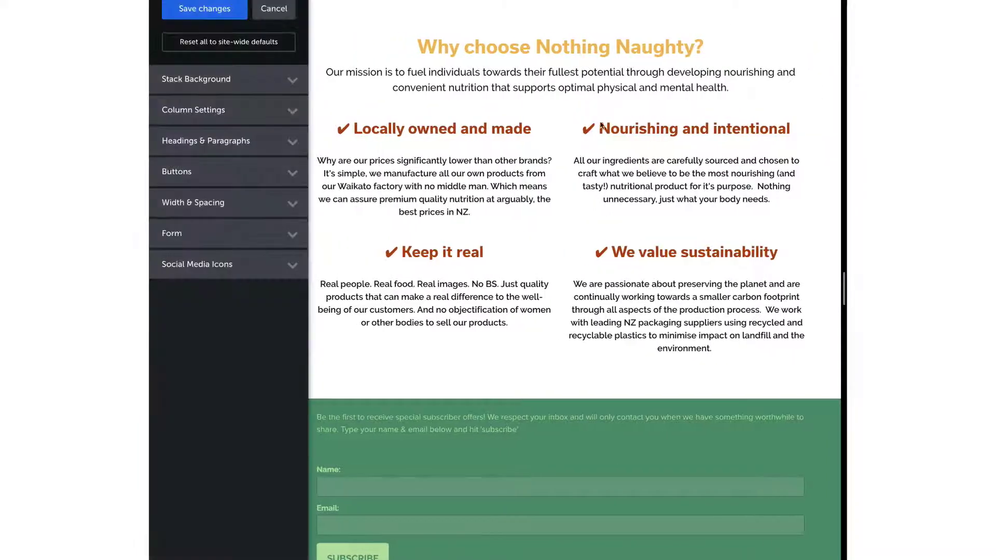
pyautogui.click(245, 147)
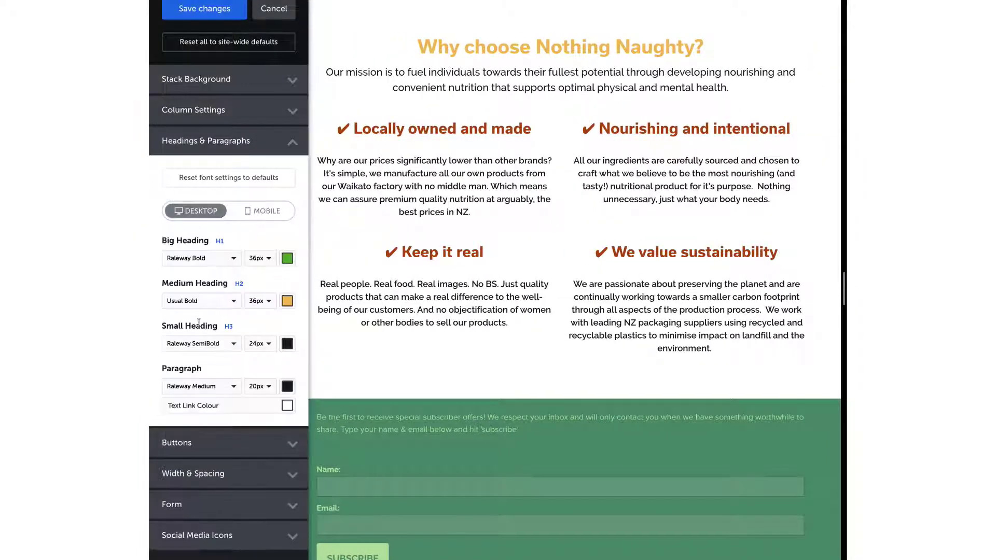
pyautogui.click(200, 306)
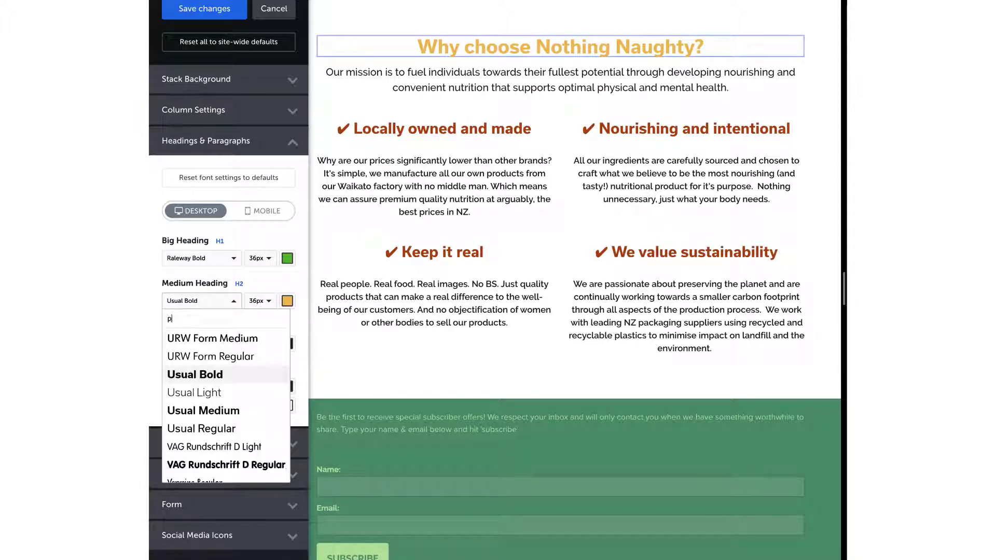
pyautogui.write('poppins')
pyautogui.press('Return')
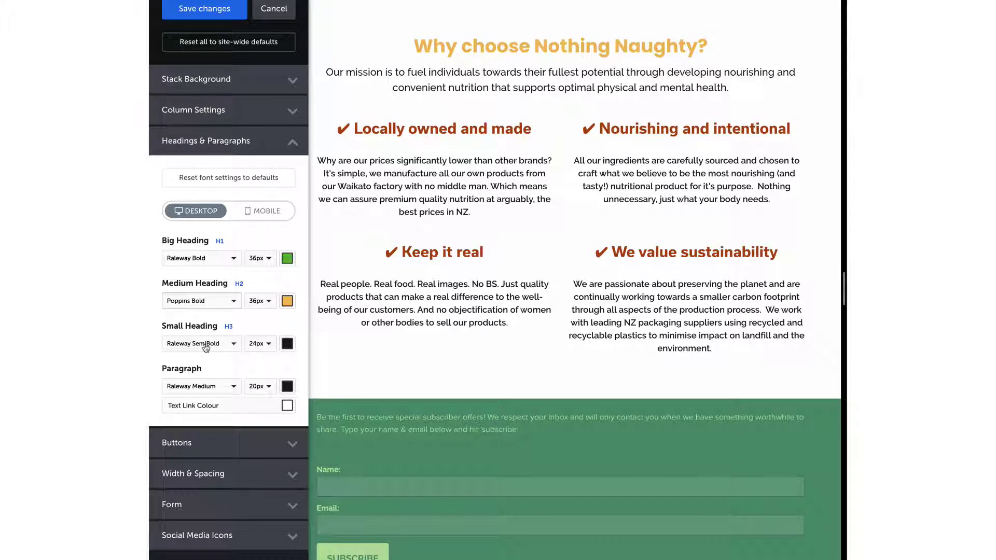
# Set the "Why choose Nothing Naughty?" stack's paragraph text to Poppins Regular in brown #6d431a
pyautogui.click(199, 386)
pyautogui.write('poppins')
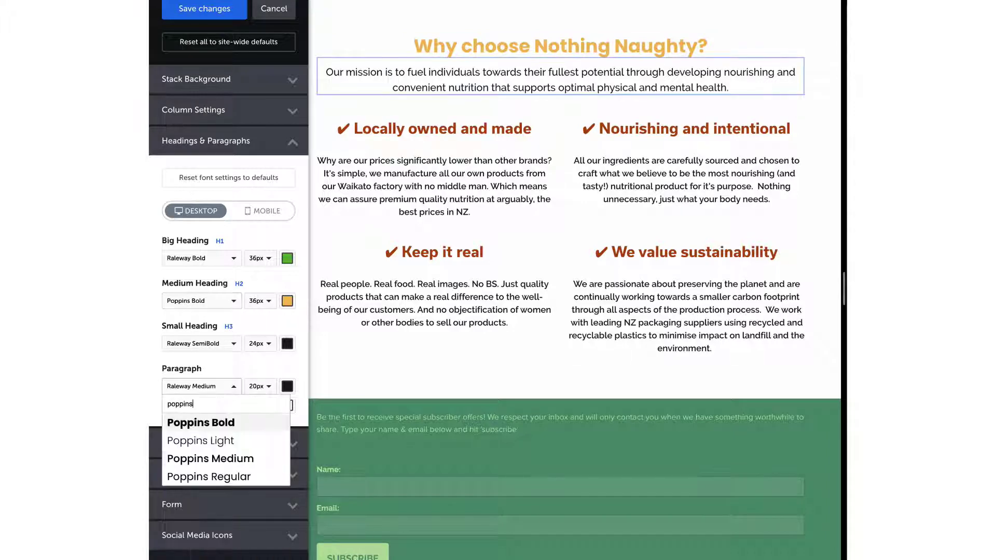
pyautogui.click(231, 477)
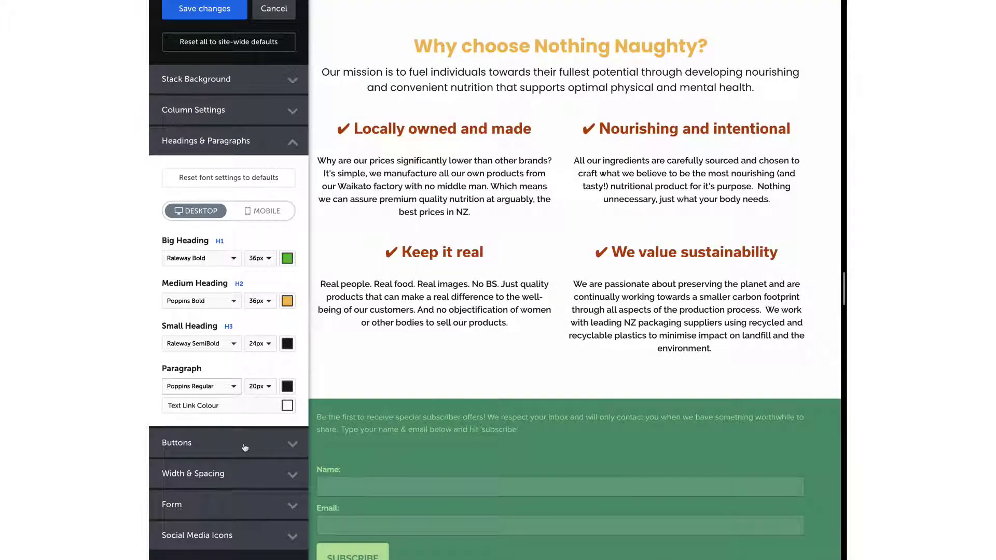
pyautogui.click(286, 385)
pyautogui.click(184, 470)
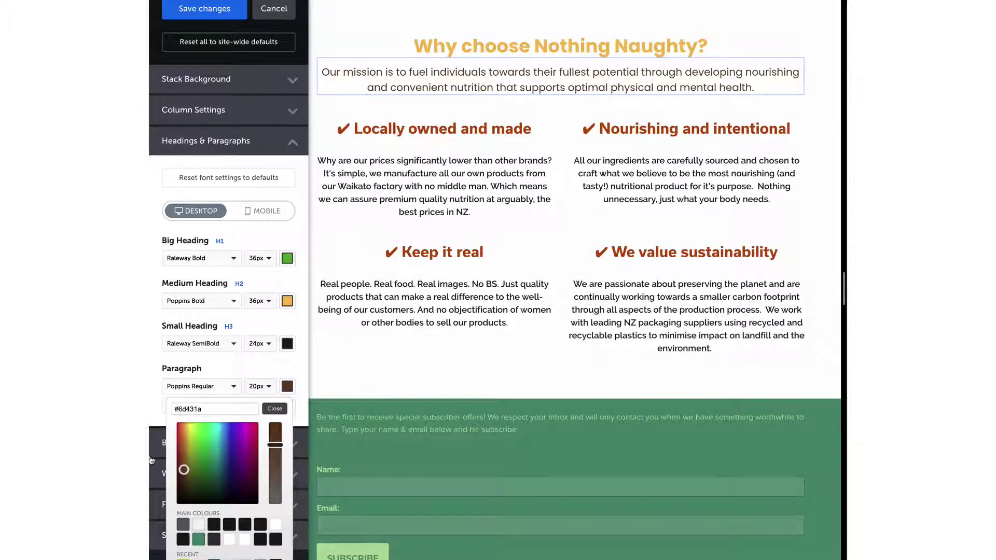
# Increase the "Why choose Nothing Naughty?" stack's left and right internal column spacing to 105 and save the stack design
pyautogui.click(158, 473)
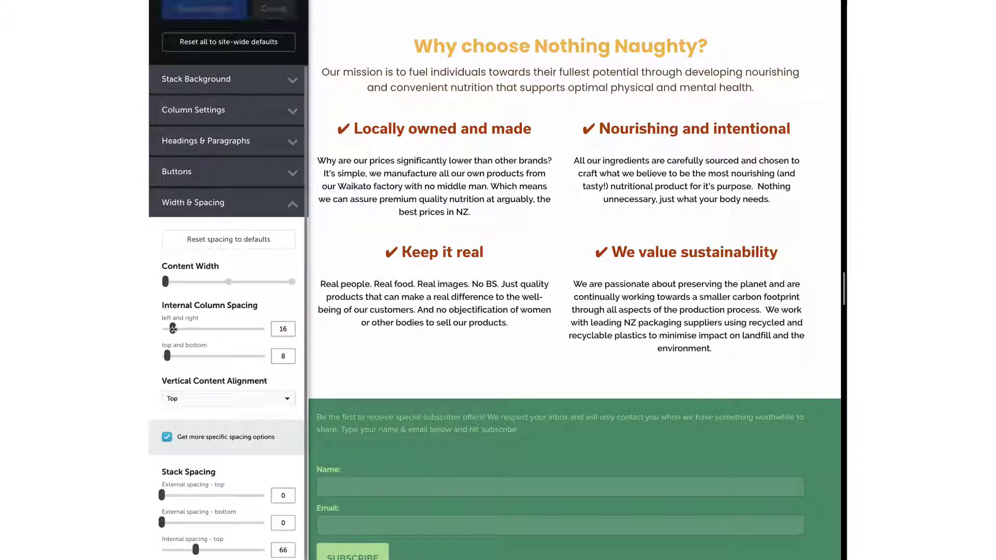
pyautogui.moveTo(177, 329); pyautogui.dragTo(234, 329)
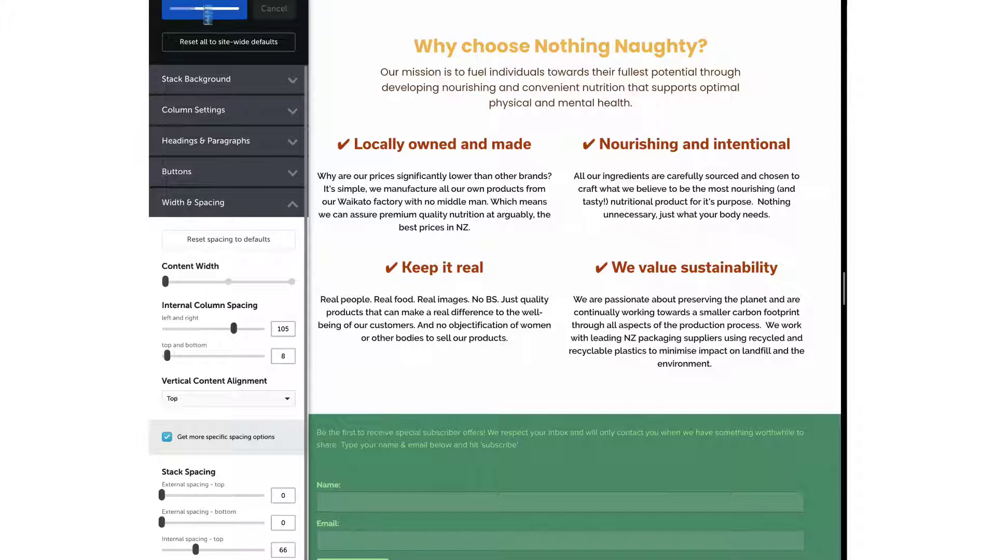
pyautogui.click(205, 10)
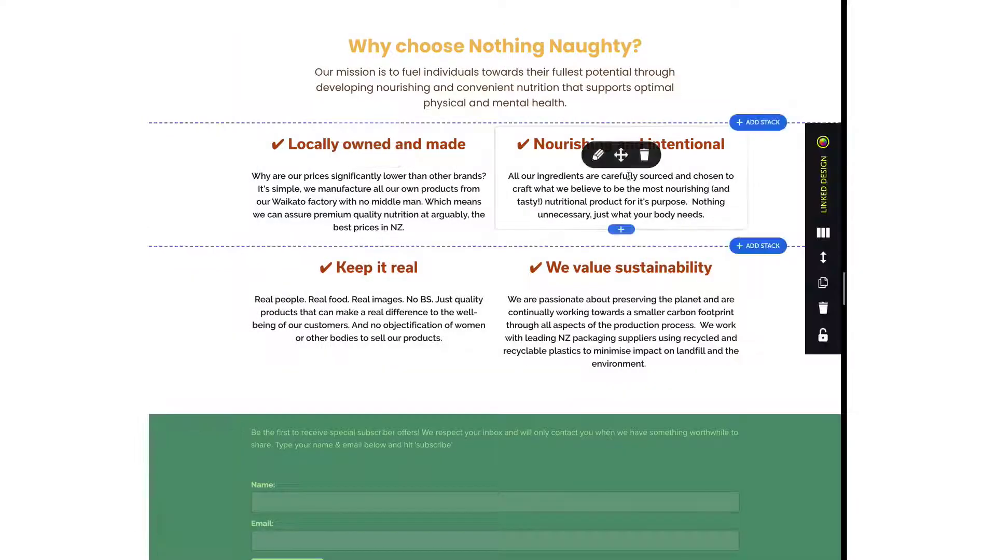
# Set the small heading font of the "Locally owned and made" and "Nourishing and intentional" stack to Poppins Bold
pyautogui.click(821, 163)
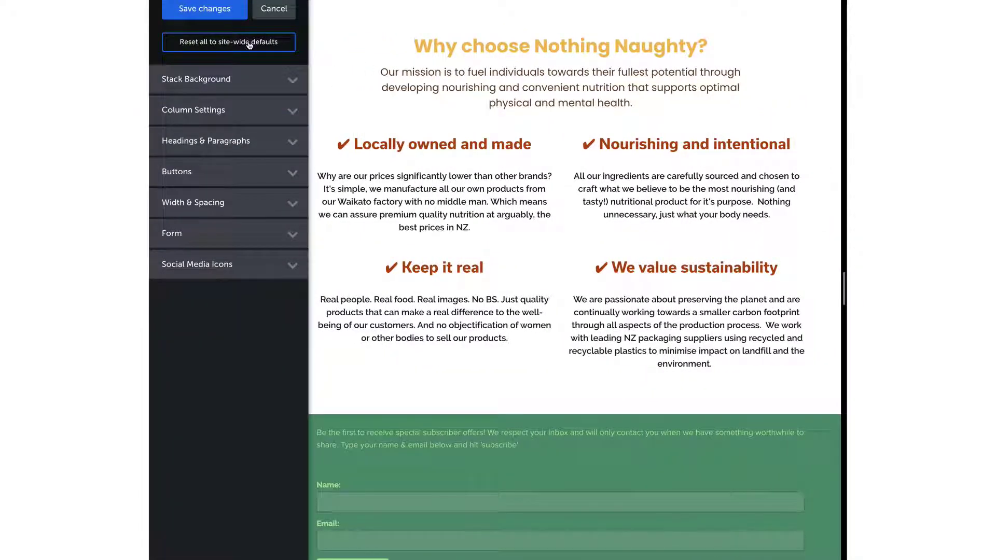
pyautogui.click(229, 204)
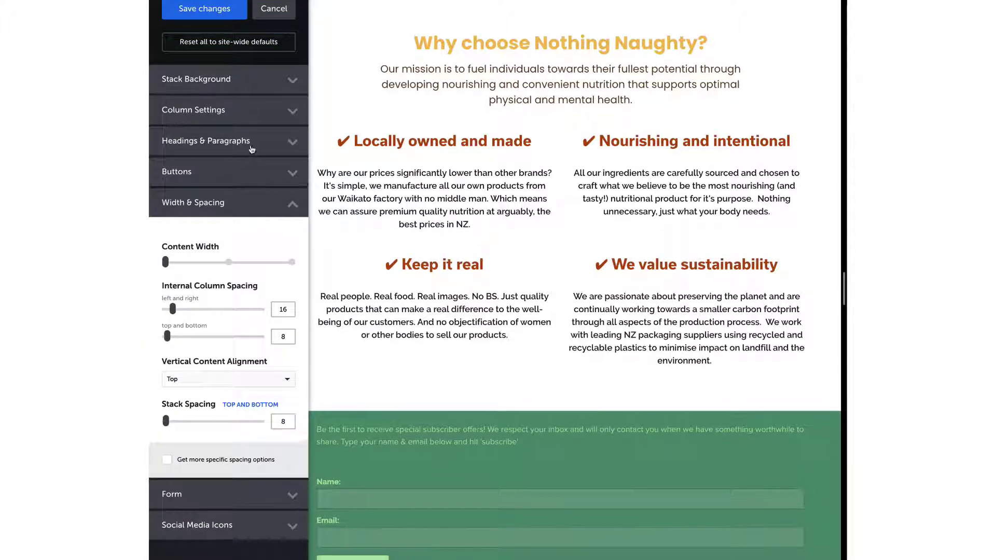
pyautogui.click(249, 148)
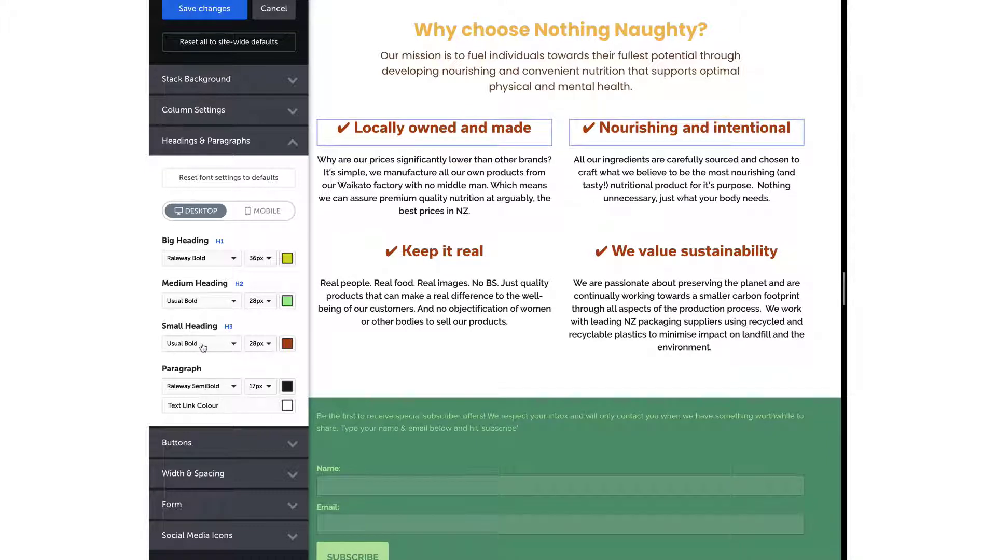
pyautogui.click(202, 344)
pyautogui.write('poppins')
pyautogui.press('Return')
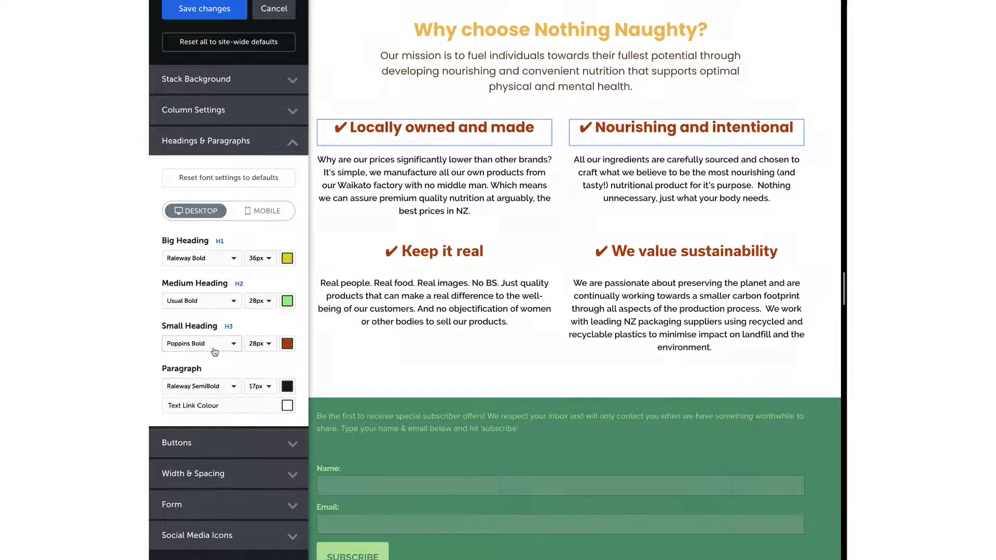
# Set the "Locally owned and made" stack's paragraph text to Poppins Regular in brown #6d431a
pyautogui.click(179, 390)
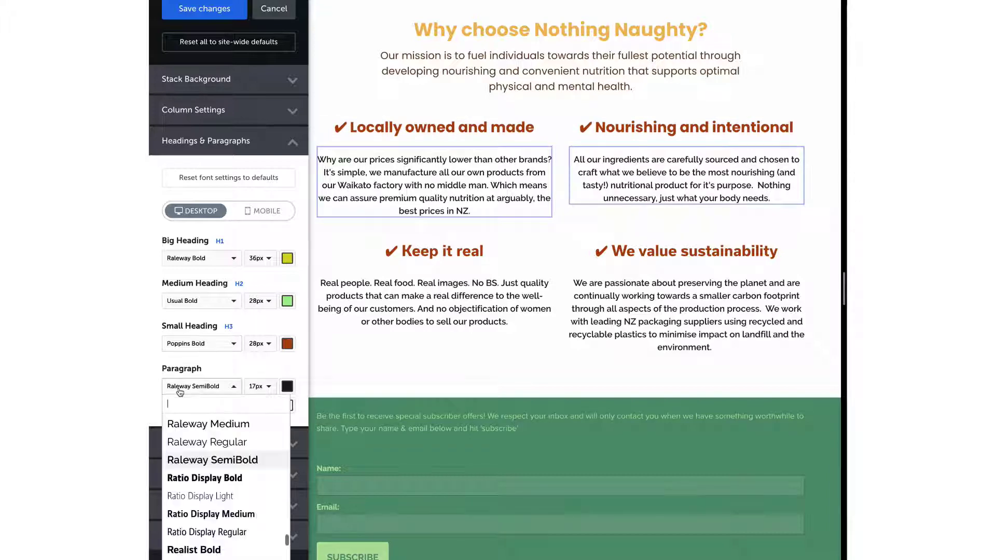
pyautogui.write('poppins')
pyautogui.click(207, 475)
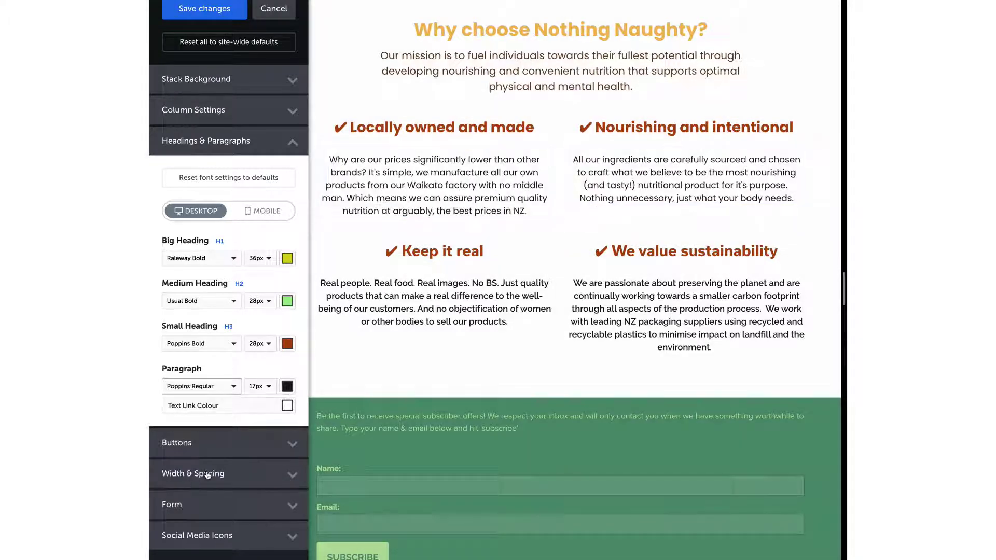
pyautogui.click(287, 386)
pyautogui.click(184, 470)
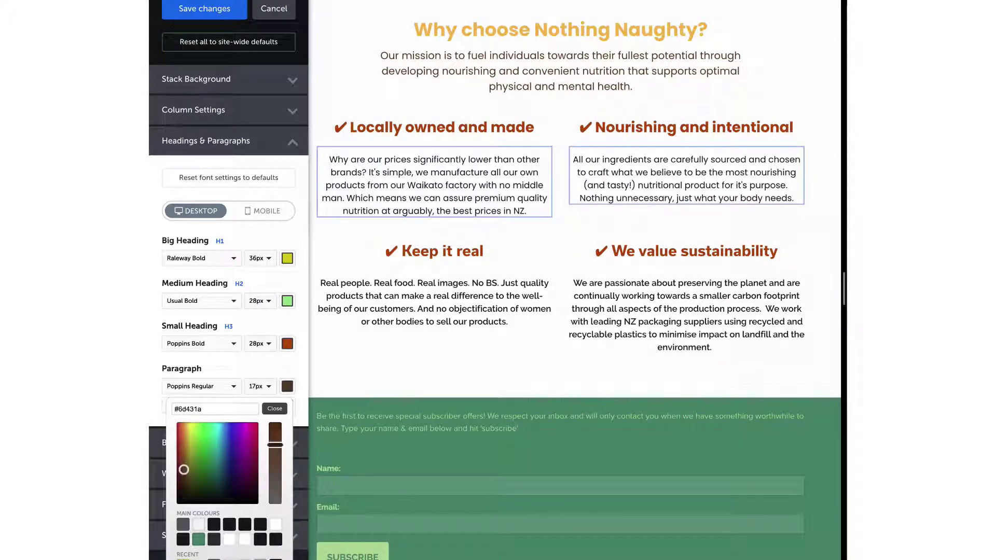
pyautogui.click(276, 409)
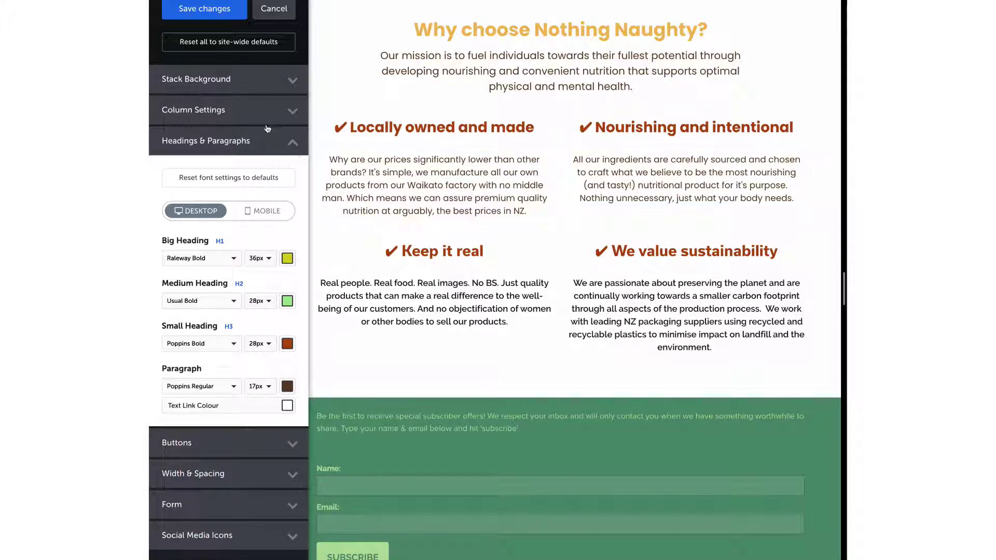
# Save the design changes and duplicate the stack containing "Locally owned and made" and "Nourishing and intentional" on this page
pyautogui.click(199, 10)
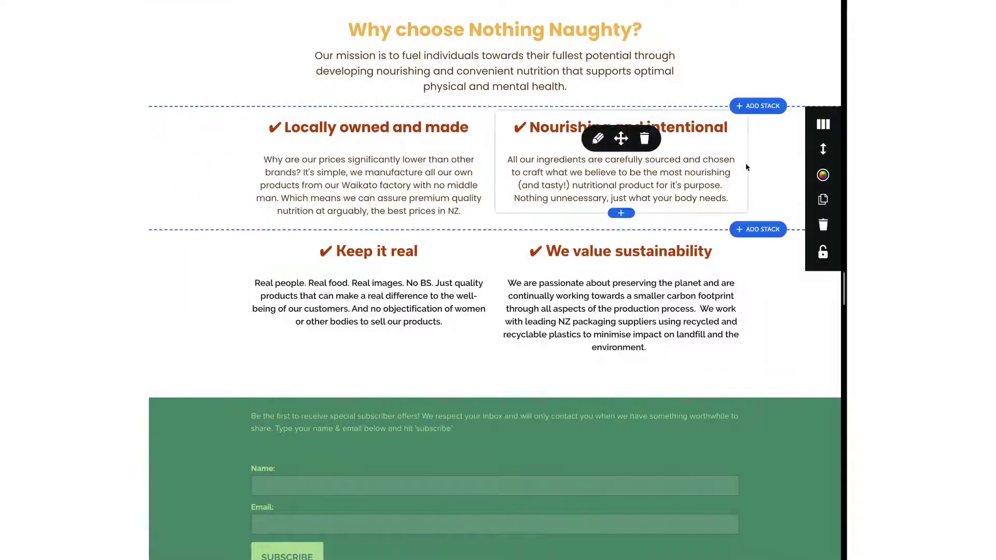
pyautogui.click(824, 201)
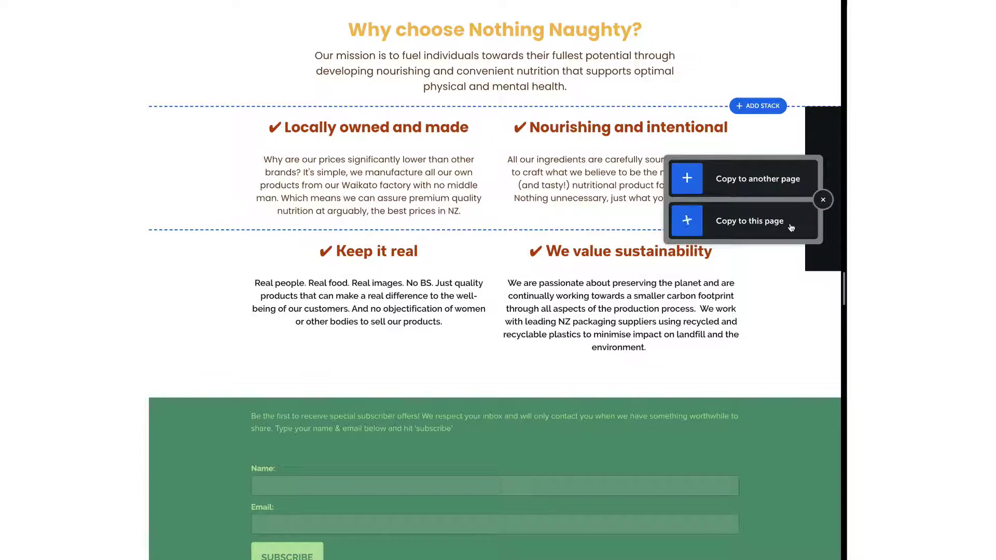
pyautogui.click(749, 221)
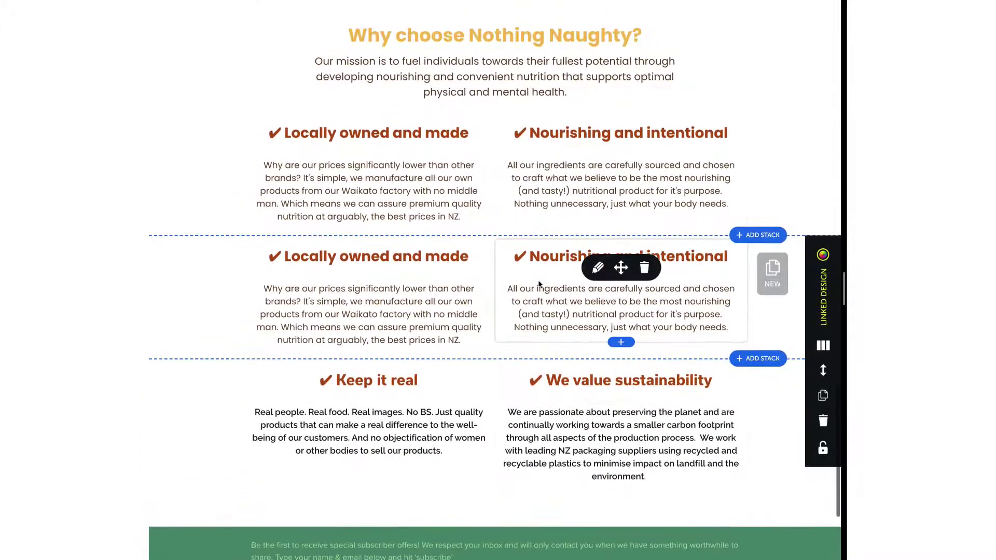
# Replace the duplicated stack's two blocks with "Keep it real" and "We value sustainability" moved from the stack beneath, and delete the emptied stack
pyautogui.moveTo(375, 392); pyautogui.dragTo(377, 314)
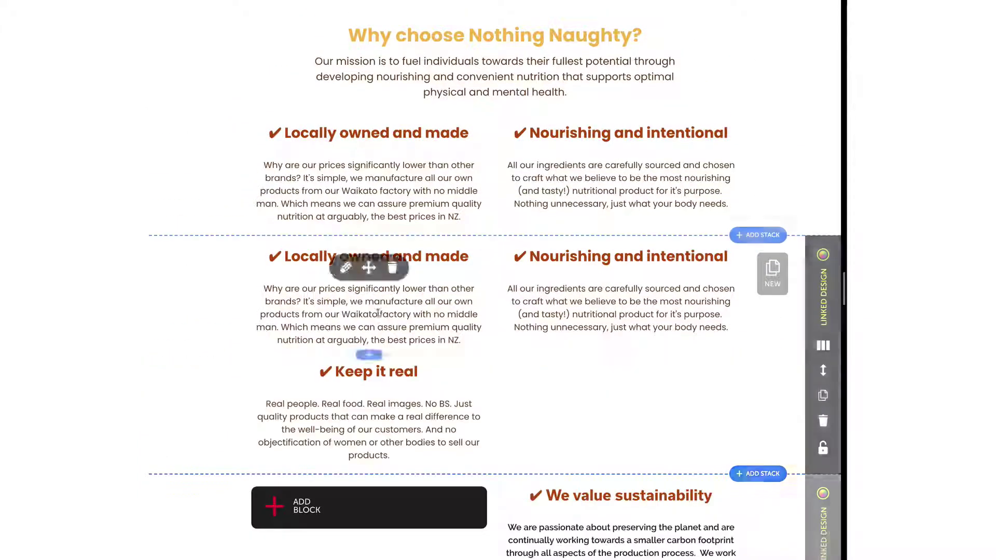
pyautogui.moveTo(629, 509); pyautogui.dragTo(640, 365)
pyautogui.moveTo(368, 268)
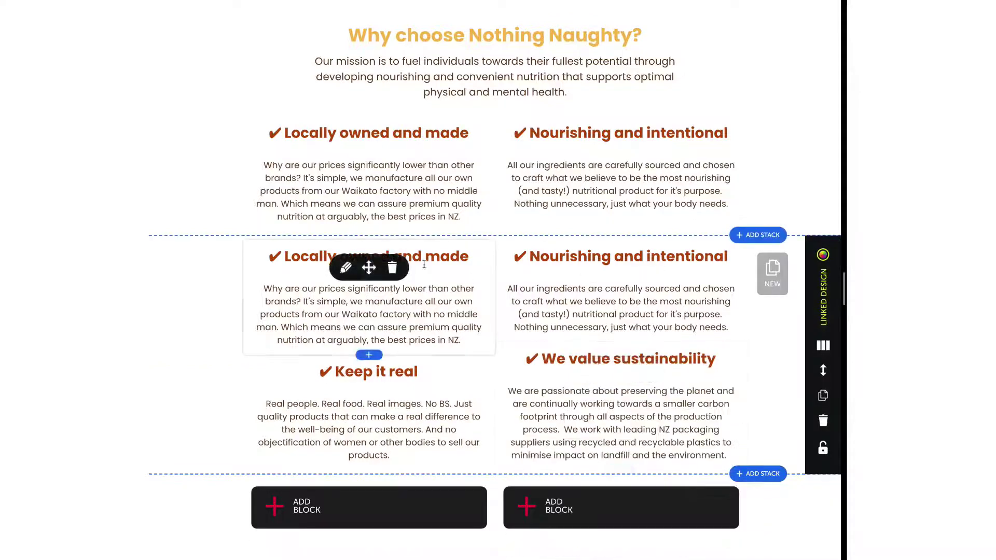
pyautogui.click(393, 269)
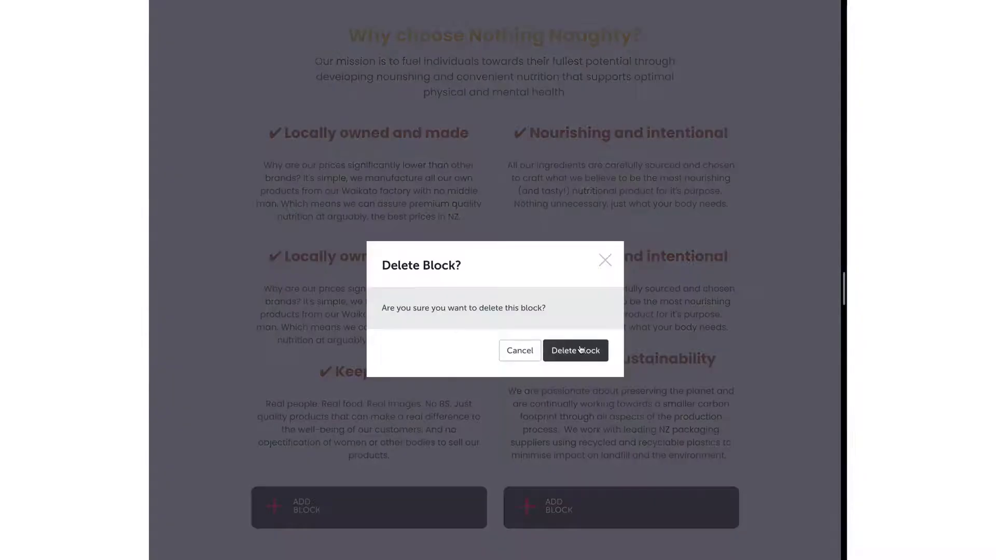
pyautogui.click(575, 351)
pyautogui.click(645, 268)
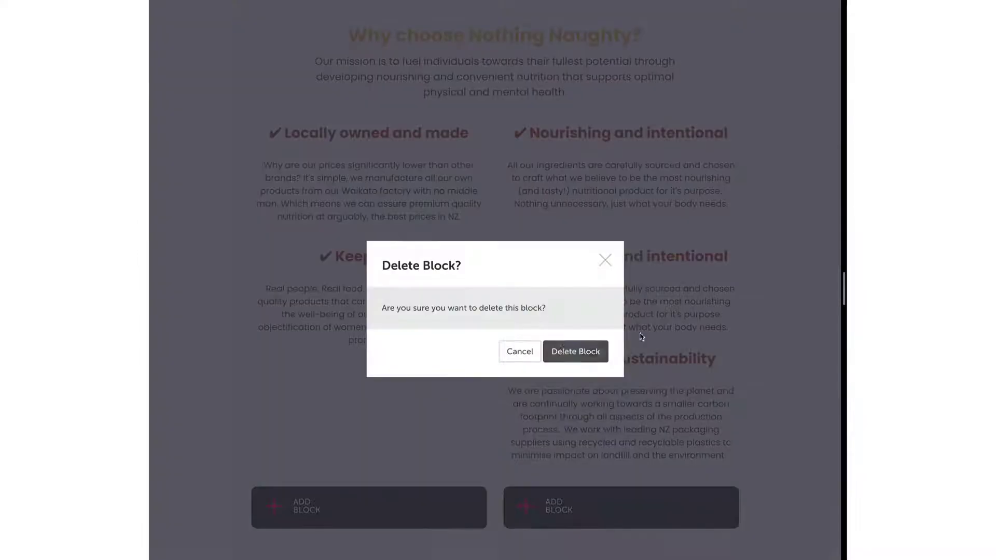
pyautogui.click(576, 351)
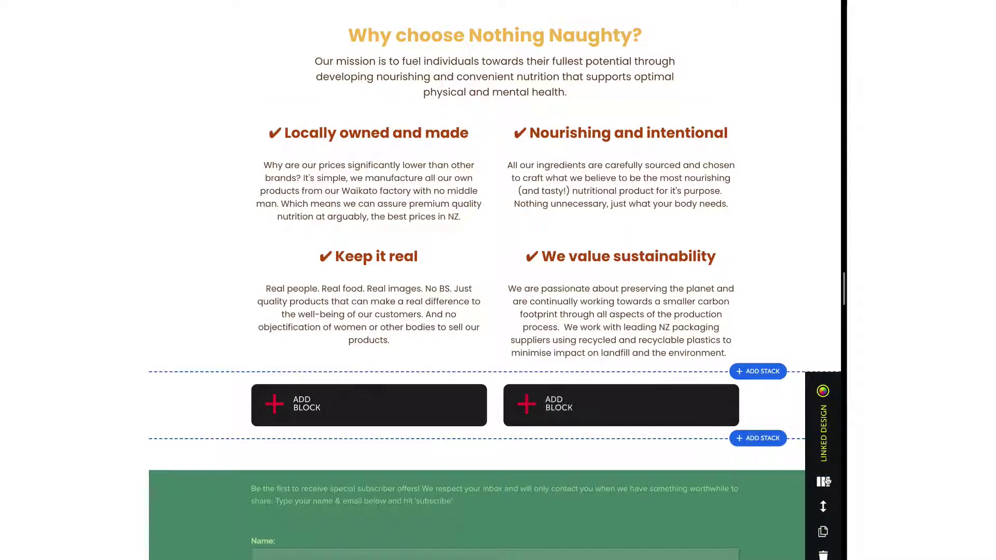
pyautogui.click(823, 555)
pyautogui.click(609, 216)
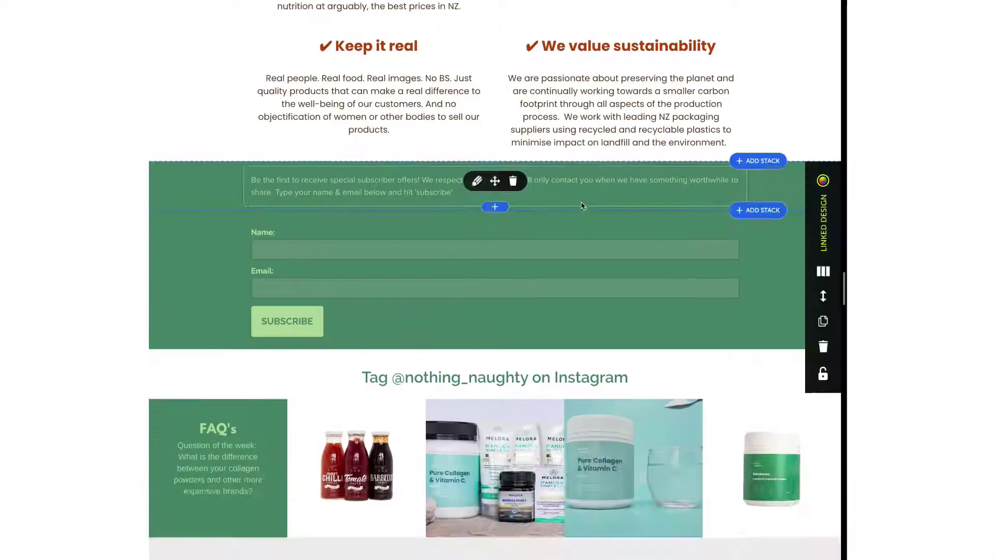
# Left-align the body text and the title of the "Locally owned and made" block, and save the block
pyautogui.scroll(5, 353, 218)
pyautogui.click(346, 202)
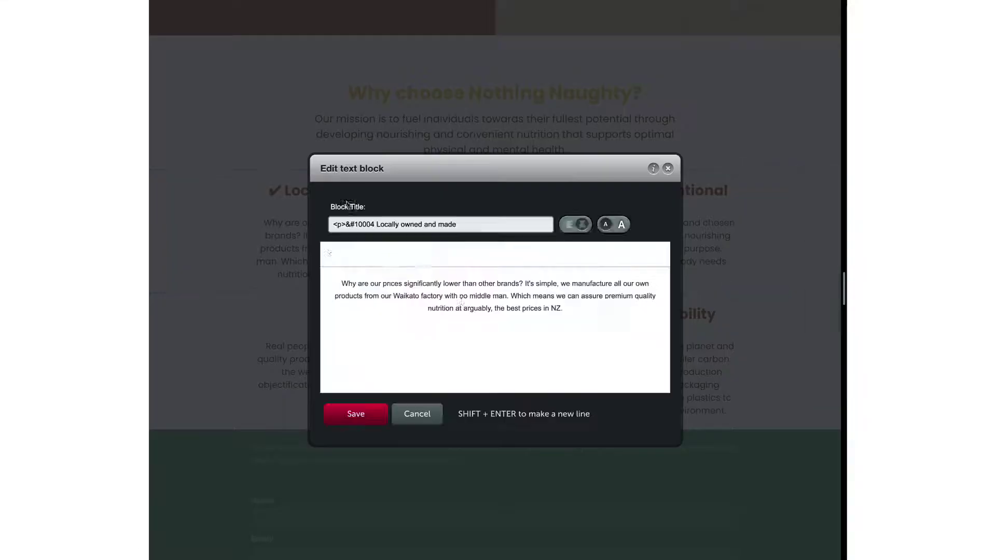
pyautogui.moveTo(597, 324); pyautogui.dragTo(284, 276)
pyautogui.click(458, 254)
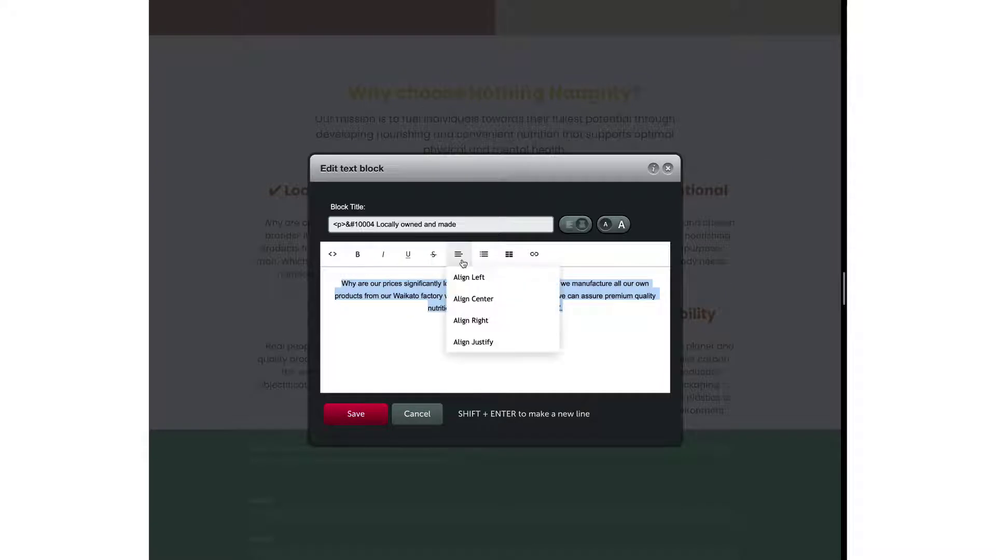
pyautogui.click(470, 276)
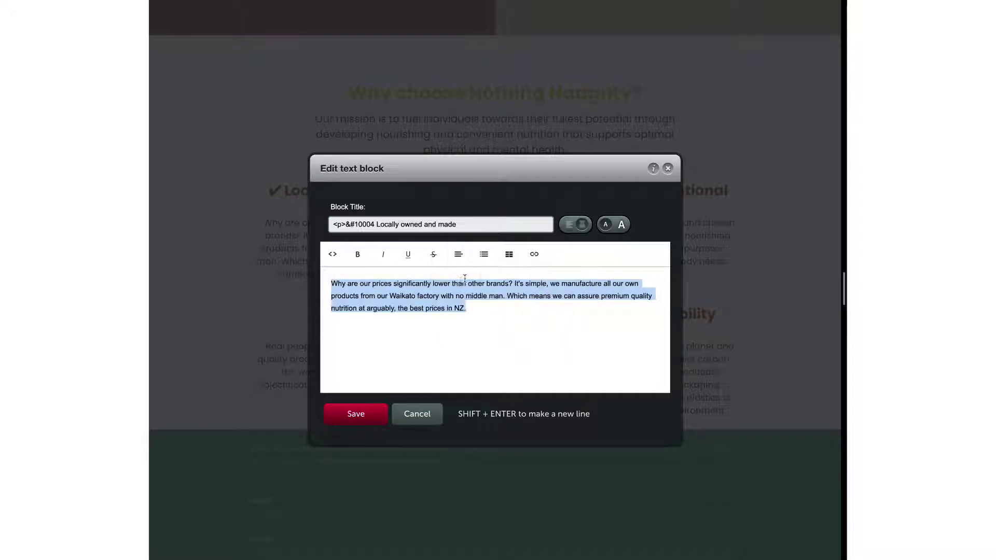
pyautogui.click(363, 421)
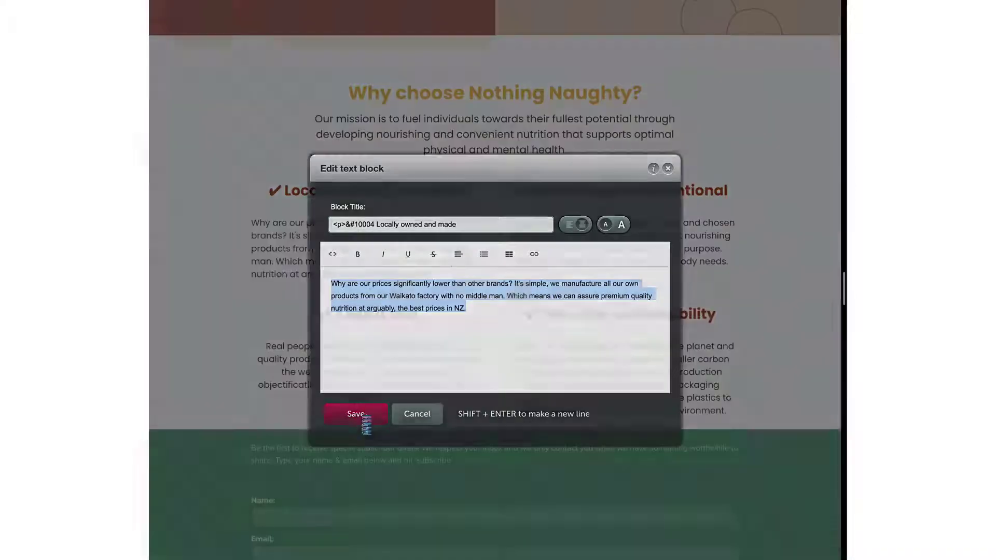
pyautogui.click(350, 202)
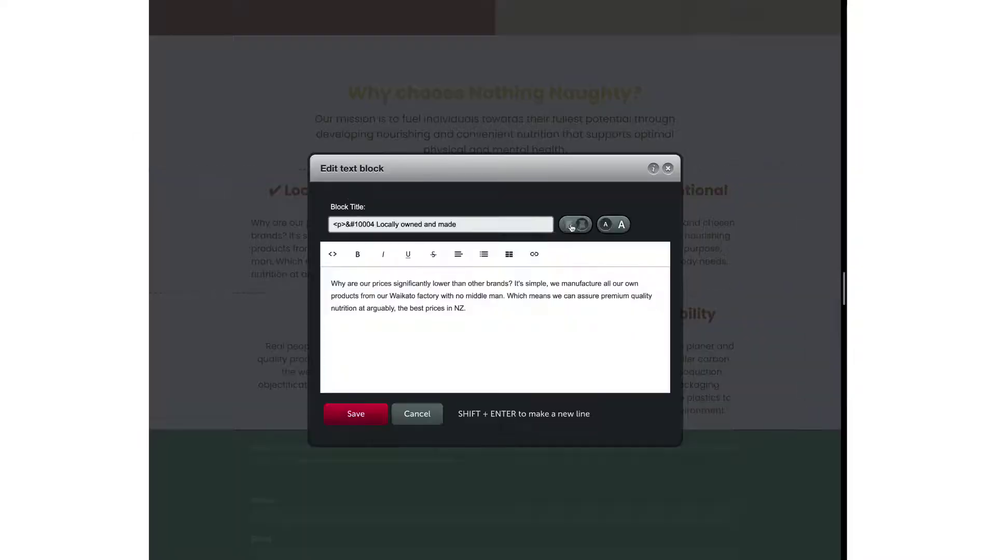
pyautogui.click(378, 414)
# Left-align the title and body text of the "Nourishing and intentional" block and save it
pyautogui.click(597, 205)
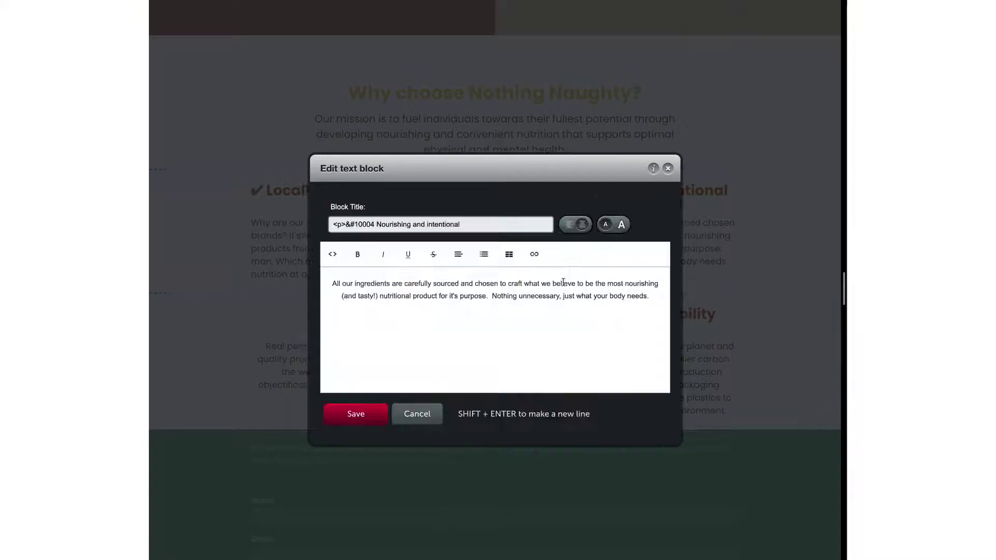
pyautogui.moveTo(667, 299); pyautogui.dragTo(332, 260)
pyautogui.click(459, 255)
pyautogui.click(468, 277)
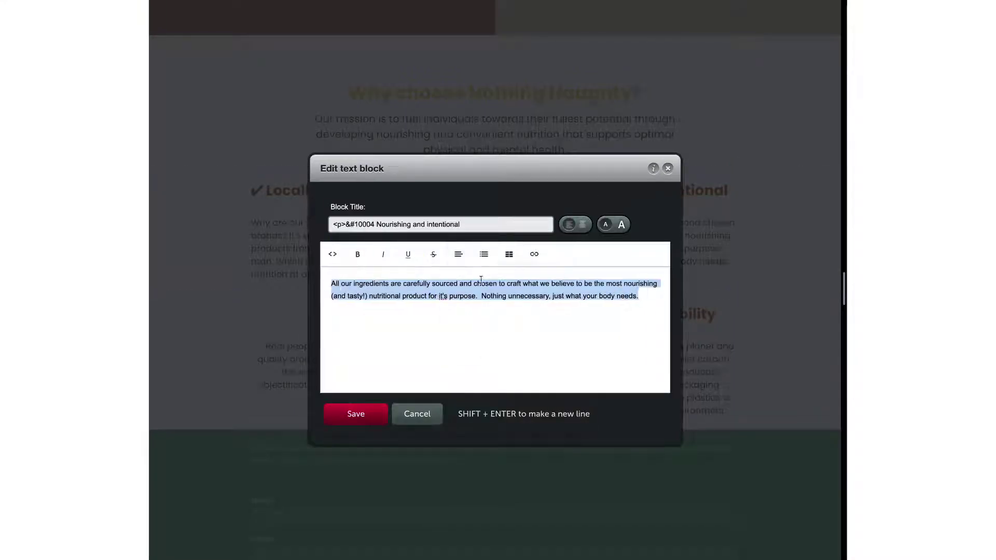
pyautogui.click(378, 413)
# Left-align the title and body text of the "Keep it real" block and save it
pyautogui.click(349, 325)
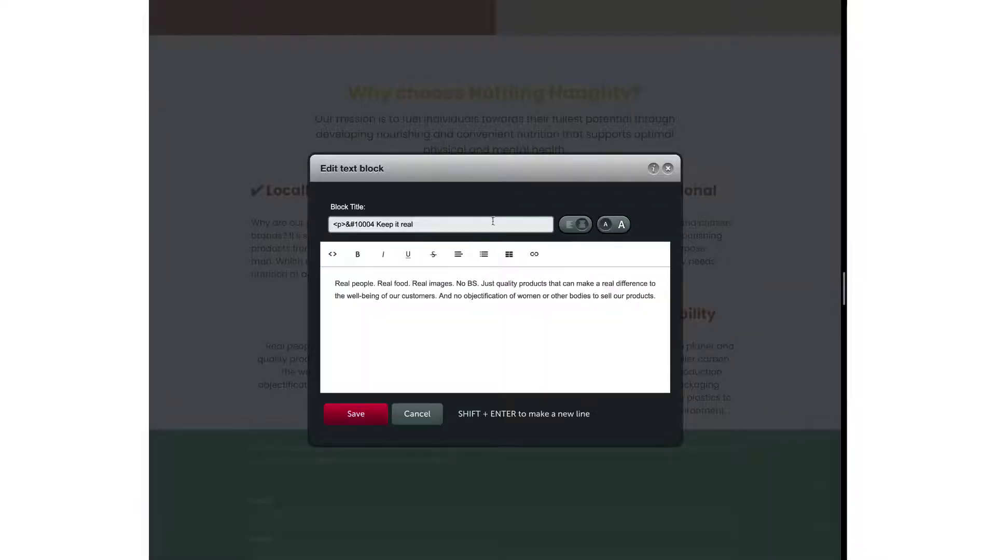
pyautogui.moveTo(665, 299); pyautogui.dragTo(330, 249)
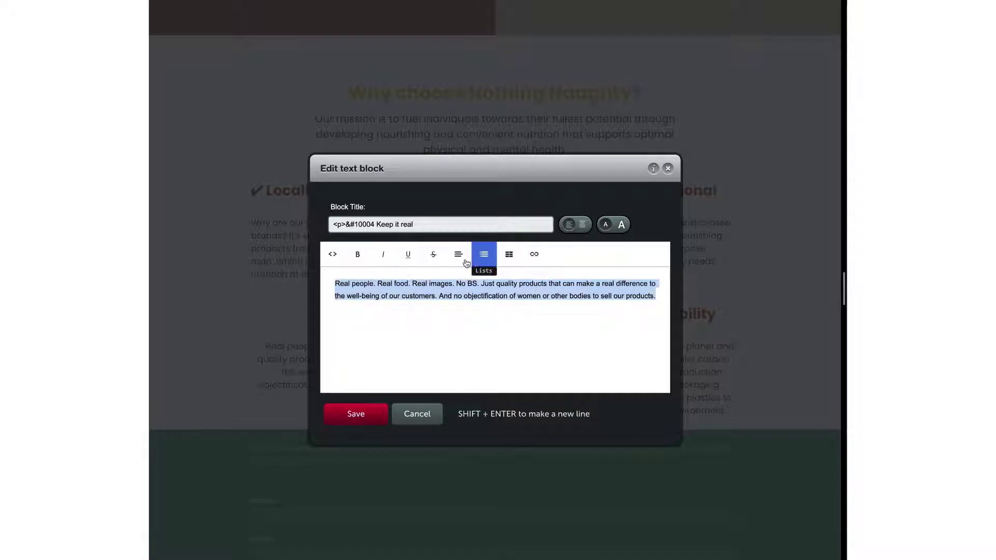
pyautogui.click(458, 254)
pyautogui.click(472, 275)
pyautogui.click(376, 414)
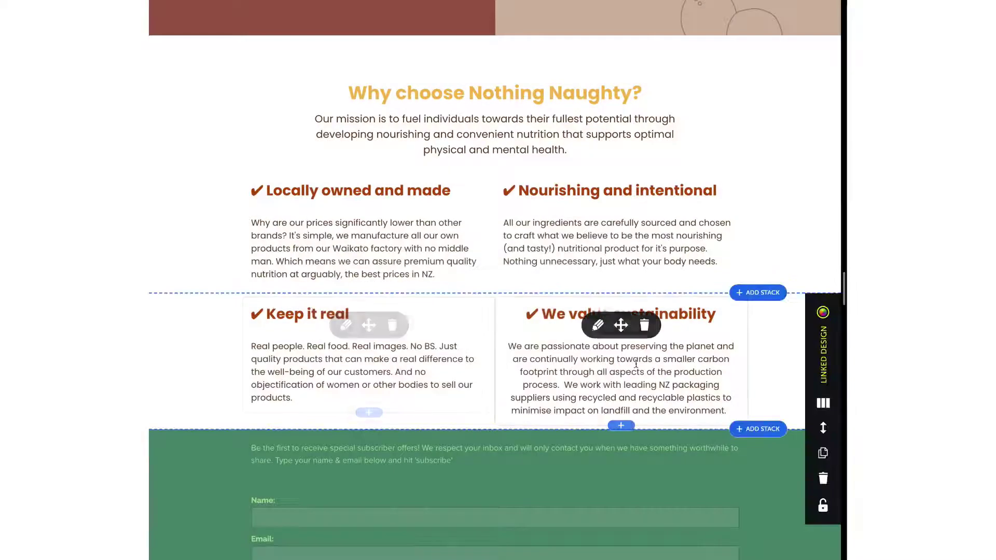
# Left-align the title and body text of the "We value sustainability" block and save it
pyautogui.click(596, 326)
pyautogui.moveTo(648, 311); pyautogui.dragTo(332, 280)
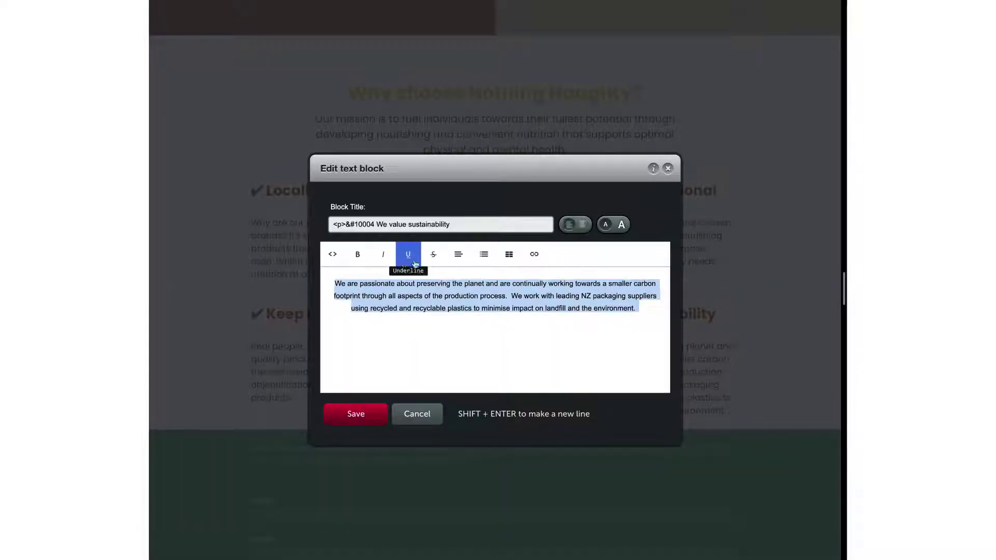
pyautogui.click(458, 254)
pyautogui.click(469, 276)
pyautogui.click(367, 415)
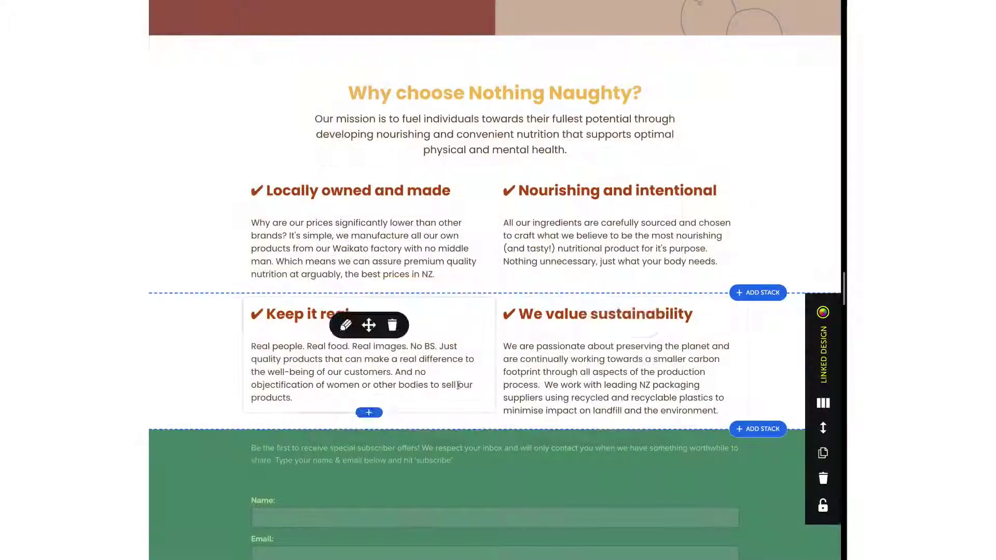
# Unlink the design of the "Keep it real" stack, increase its bottom spacing with the specific spacing options, and save
pyautogui.click(822, 362)
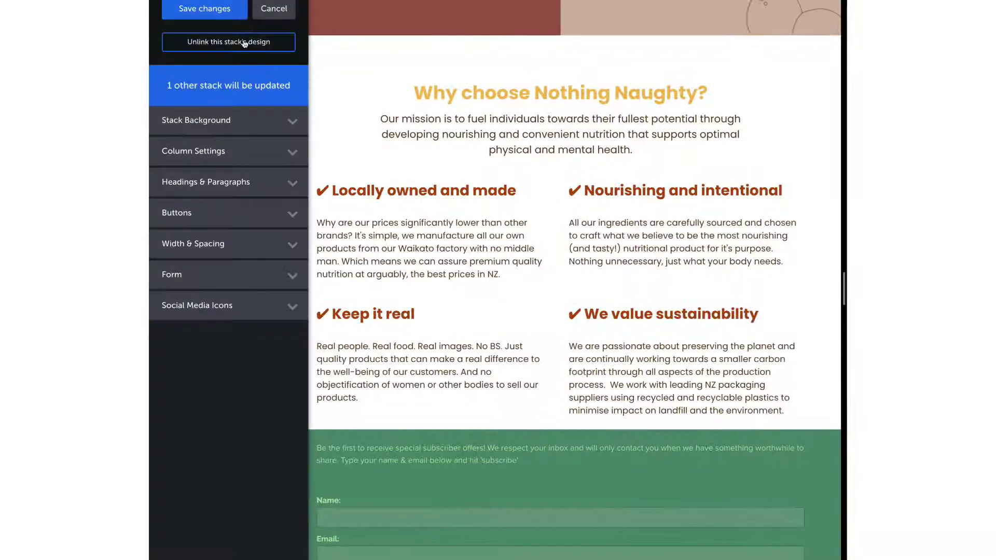
pyautogui.click(222, 206)
pyautogui.click(192, 459)
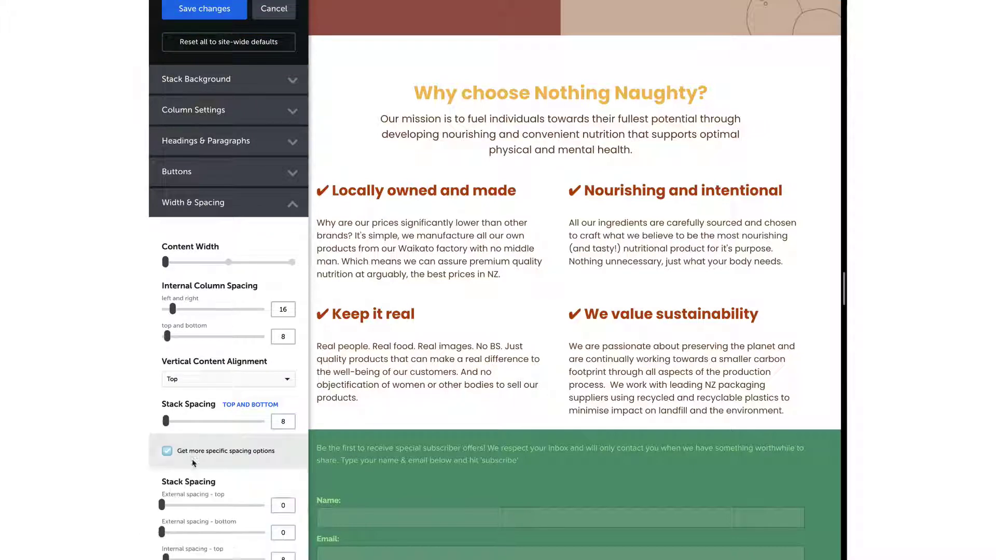
pyautogui.moveTo(166, 557); pyautogui.dragTo(193, 557)
pyautogui.click(226, 10)
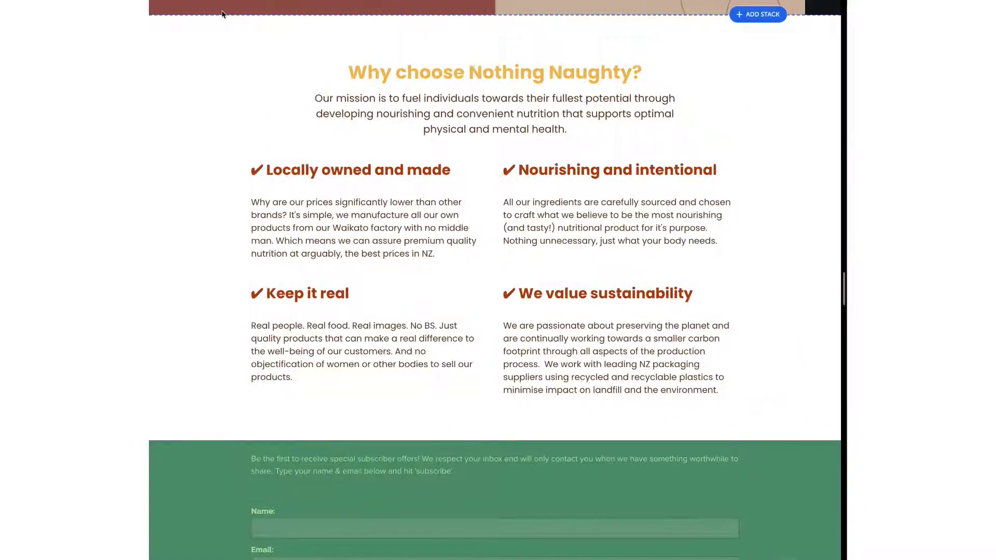
# Move the subscriber offers text block into the stack with the name and email form, directly above the form
pyautogui.scroll(-6, 715, 172)
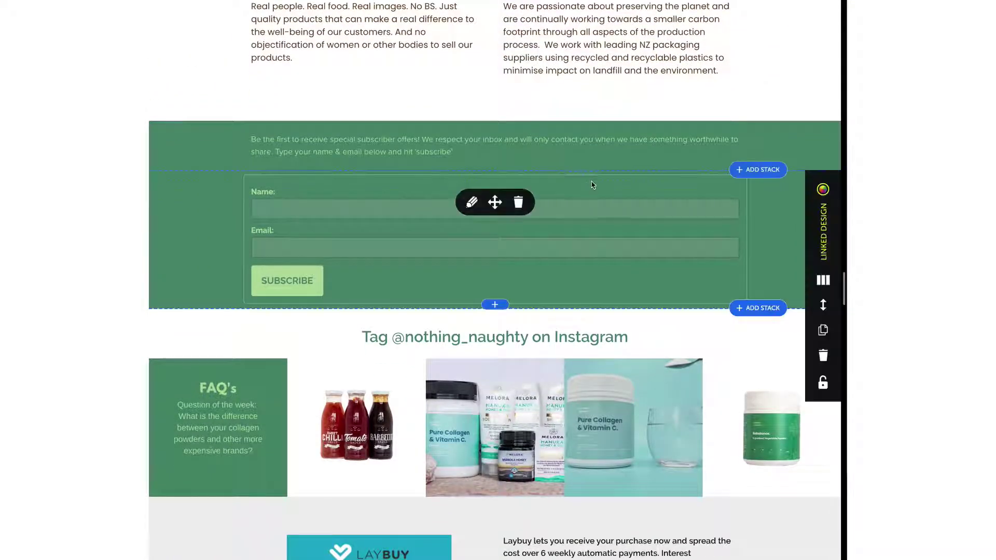
pyautogui.scroll(-2, 593, 185)
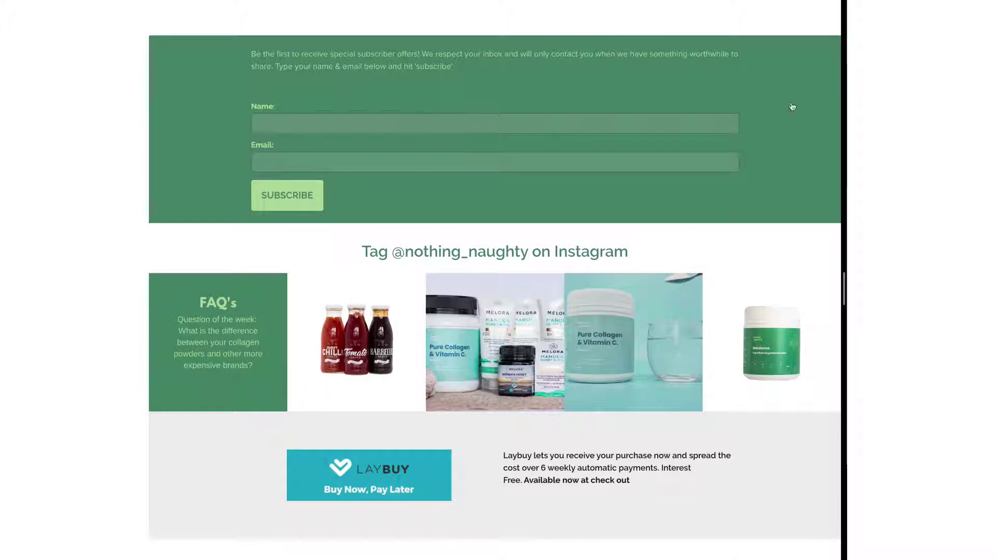
pyautogui.moveTo(696, 67)
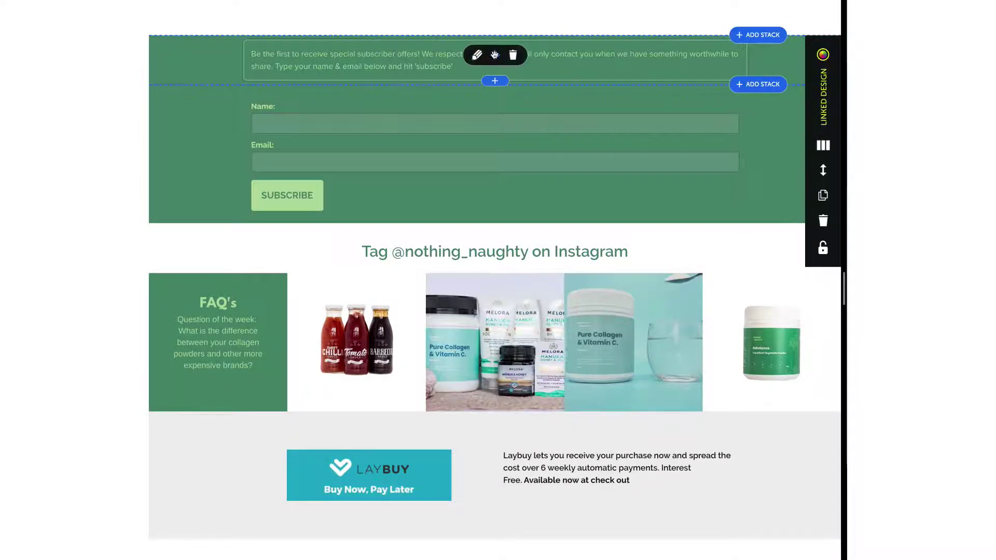
pyautogui.moveTo(494, 55); pyautogui.dragTo(631, 149)
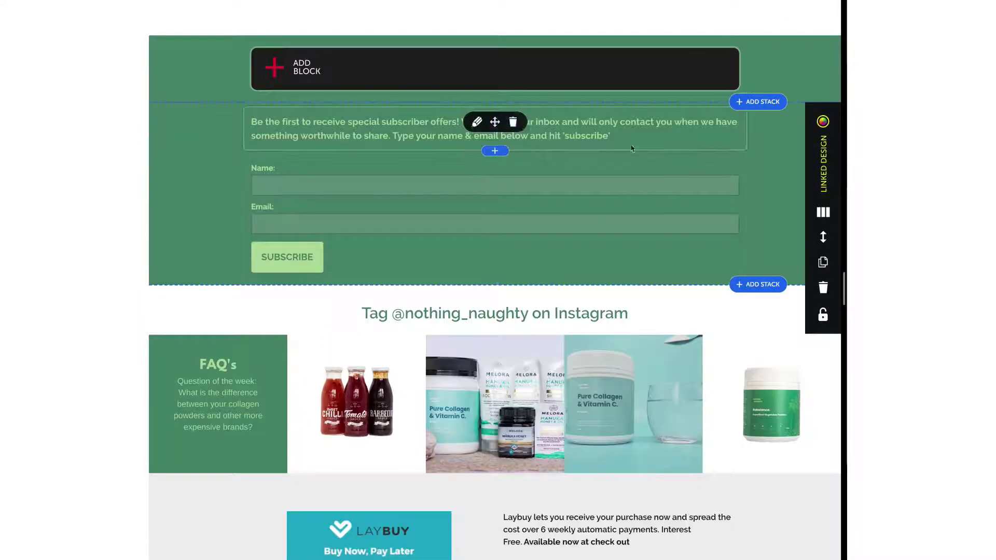
# Move the subscription form stack below the "Become a Nothing Naughty Retailer" stack, and the retailer stack above the Instagram section
pyautogui.moveTo(823, 236); pyautogui.dragTo(763, 462)
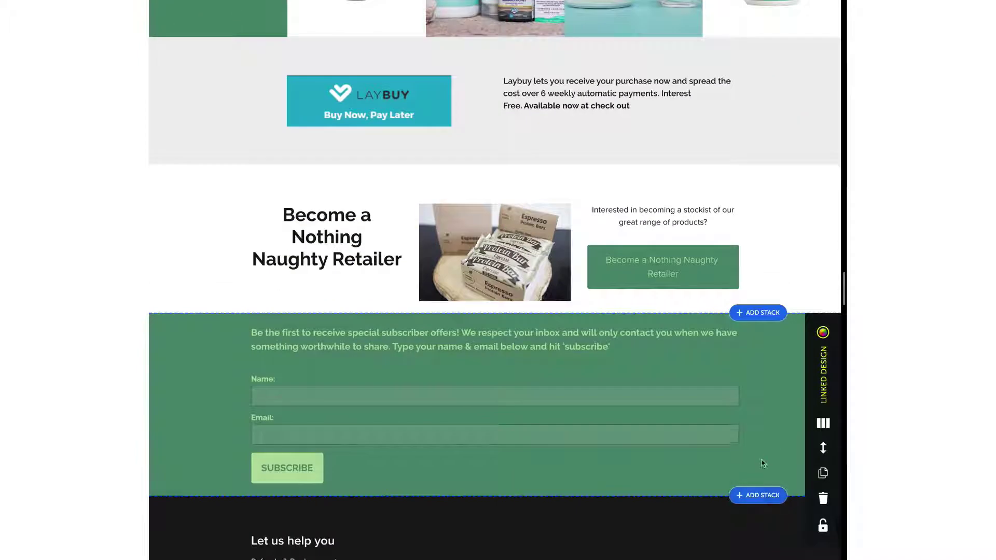
pyautogui.scroll(3, 762, 462)
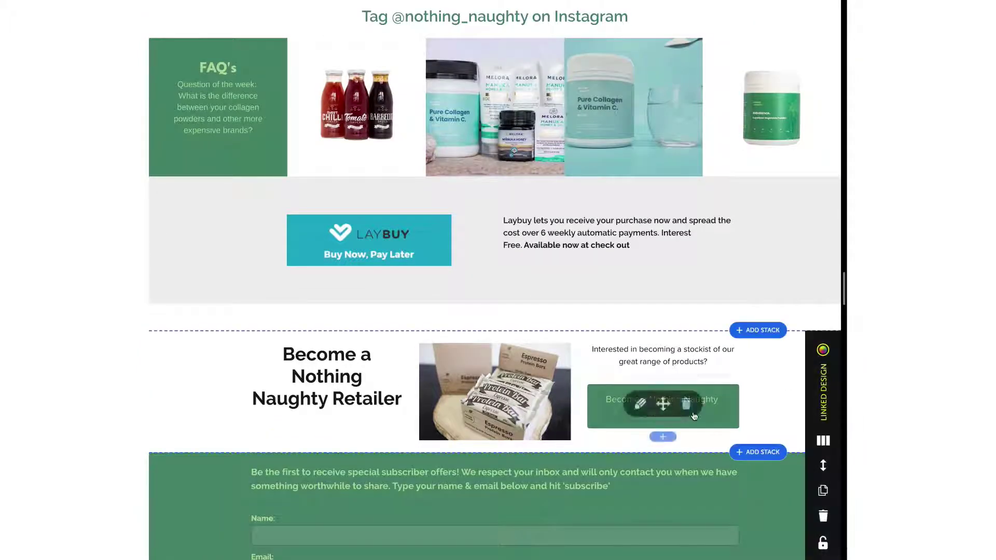
pyautogui.moveTo(824, 460); pyautogui.dragTo(755, 93)
# Delete the empty green stack above the "Become a Nothing Naughty Retailer" stack
pyautogui.scroll(3, 755, 93)
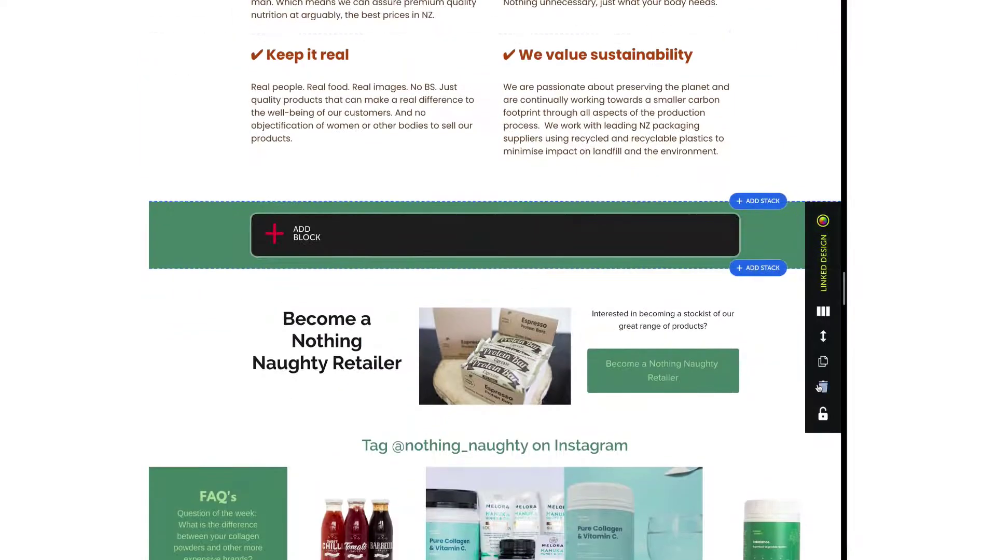
pyautogui.click(824, 389)
pyautogui.click(551, 211)
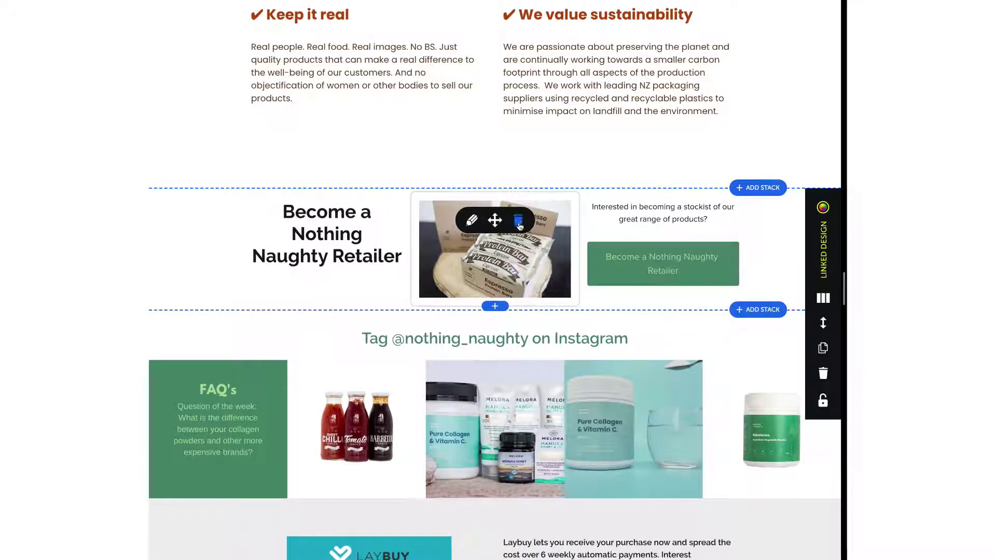
# Unlink and save the design of the "Become a Nothing Naughty Retailer" stack, and reopen its design settings
pyautogui.click(823, 208)
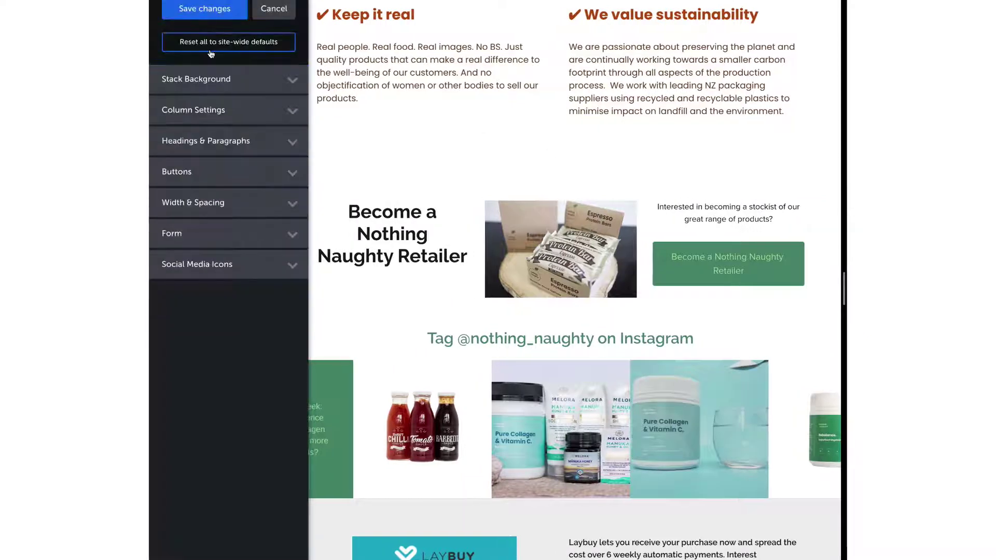
pyautogui.click(192, 11)
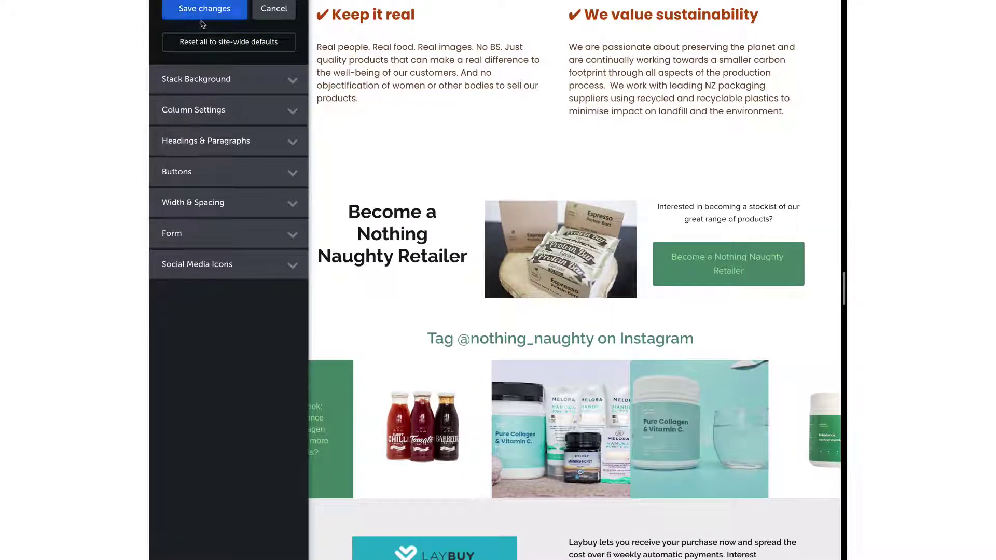
pyautogui.click(832, 207)
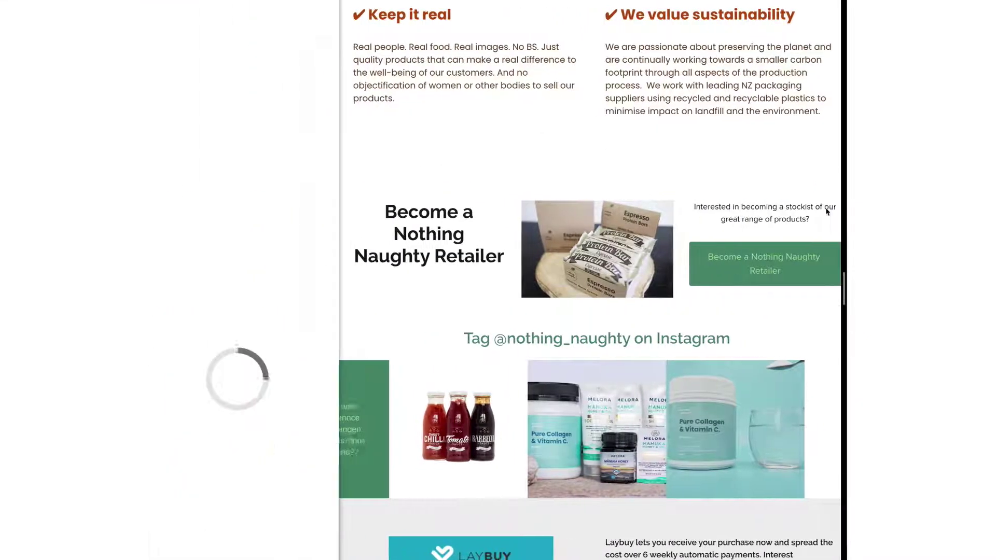
# Move the stockist question text and the green retailer button into the first column, below the "Become a Nothing Naughty Retailer" heading
pyautogui.click(317, 7)
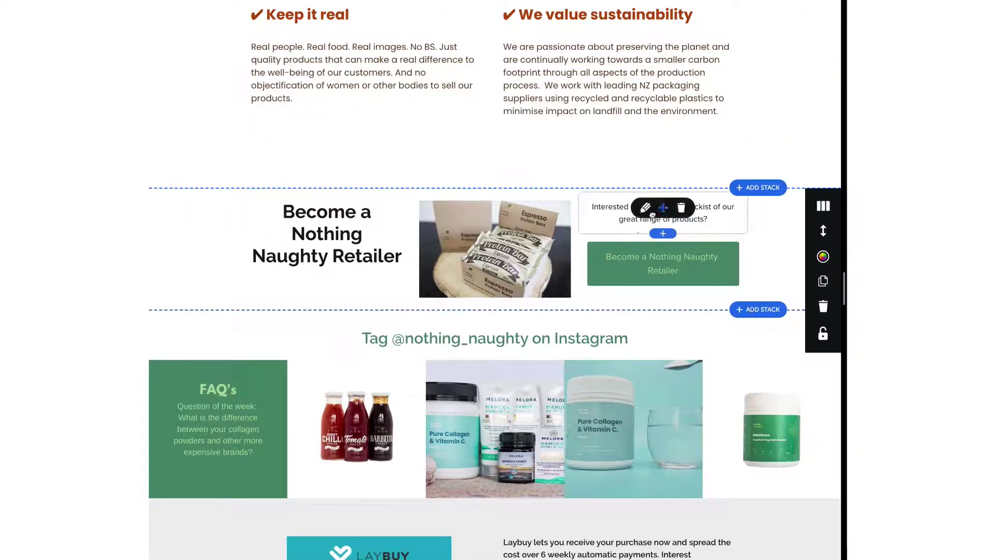
pyautogui.moveTo(663, 207); pyautogui.dragTo(293, 302)
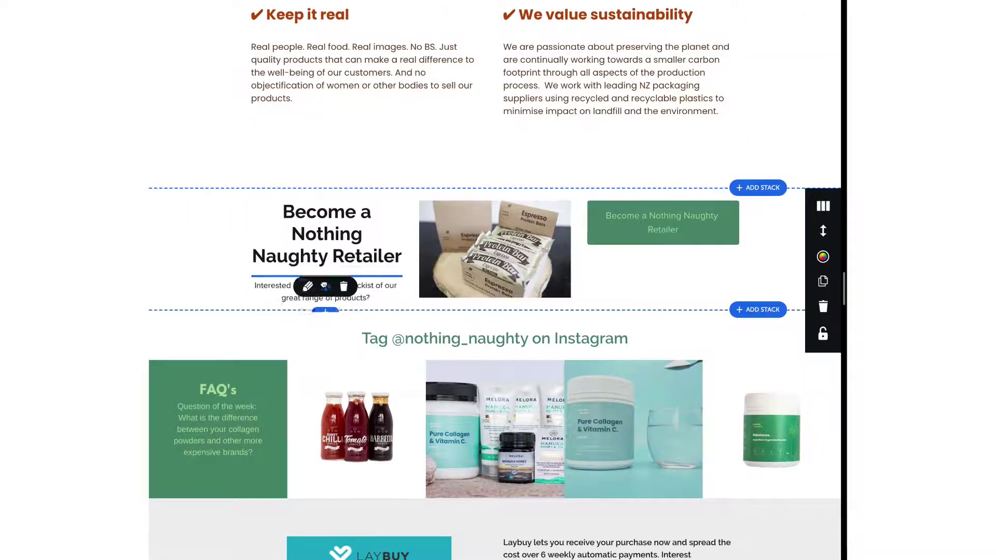
pyautogui.moveTo(663, 217); pyautogui.dragTo(338, 305)
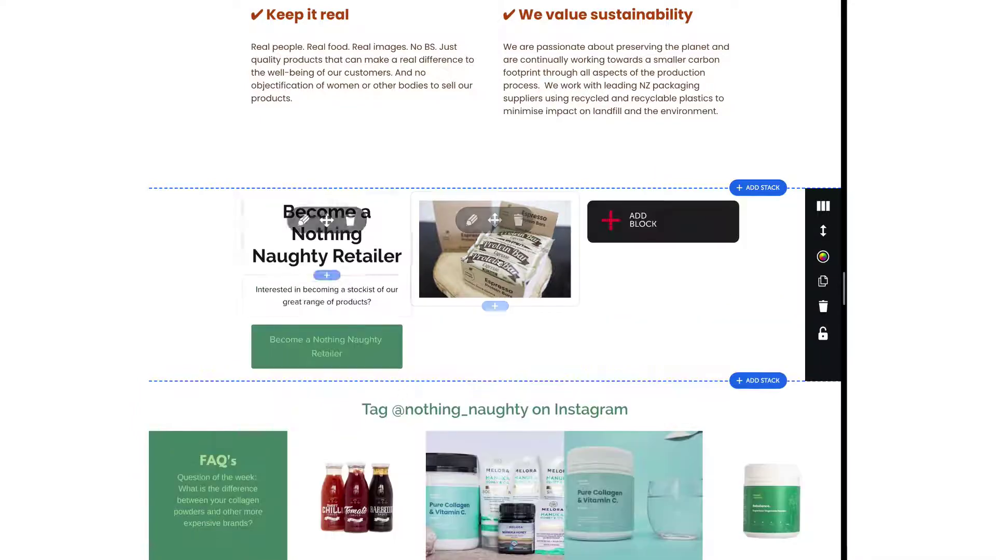
# Delete the protein bar picture block from the retailer stack and change the stack to a two-column layout
pyautogui.click(519, 219)
pyautogui.click(575, 351)
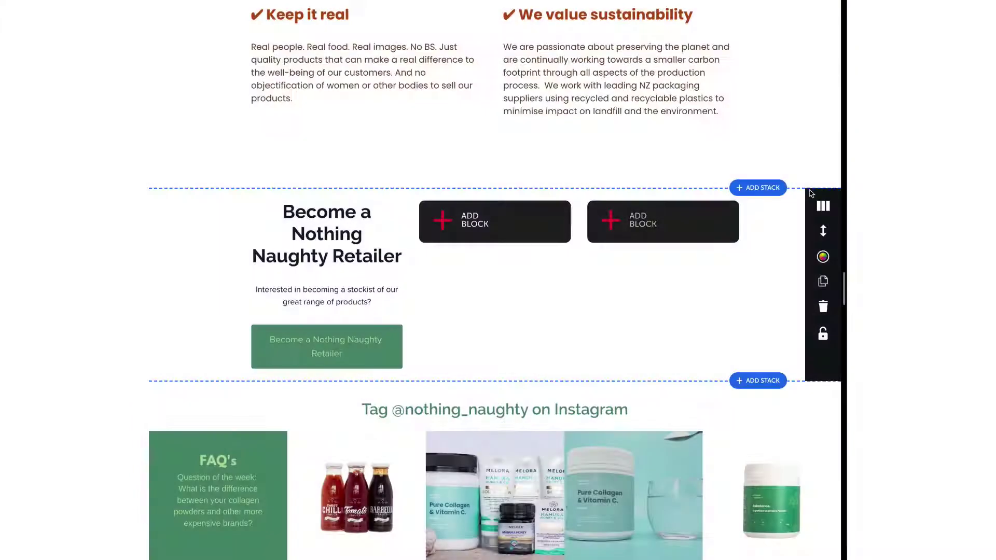
pyautogui.click(826, 208)
pyautogui.click(309, 95)
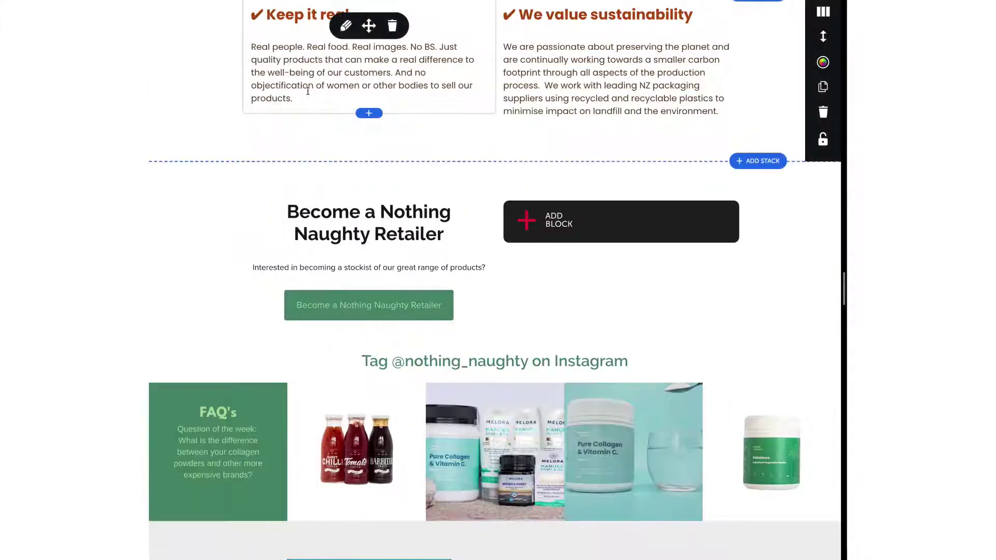
# Set the retailer stack's content width to the maximum and the background colour of column 1 to #f2e2ae
pyautogui.click(824, 258)
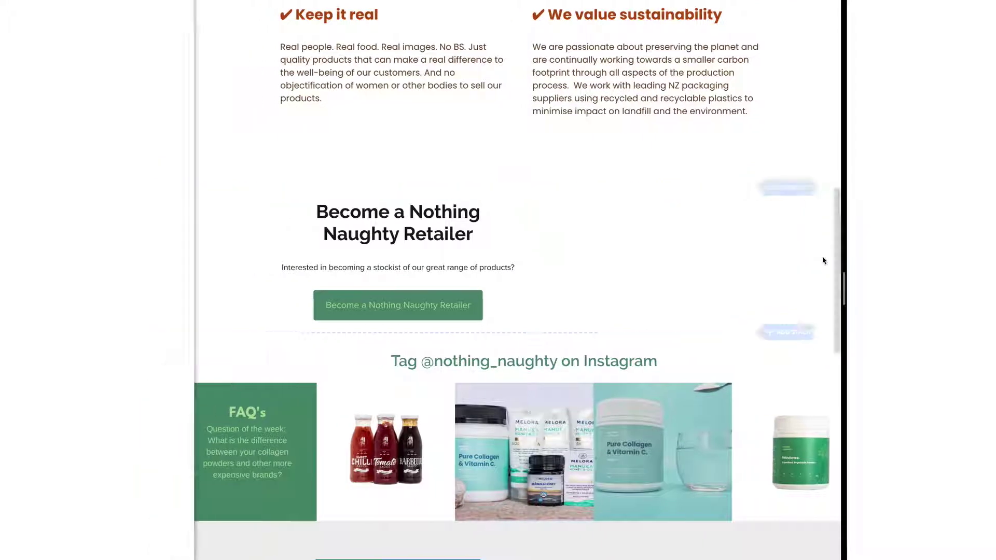
pyautogui.click(240, 195)
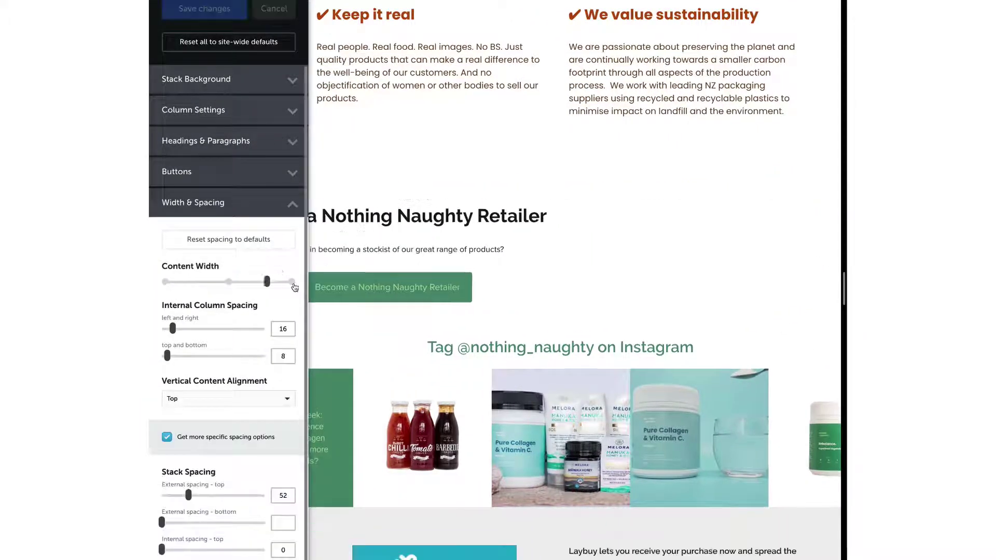
pyautogui.click(220, 118)
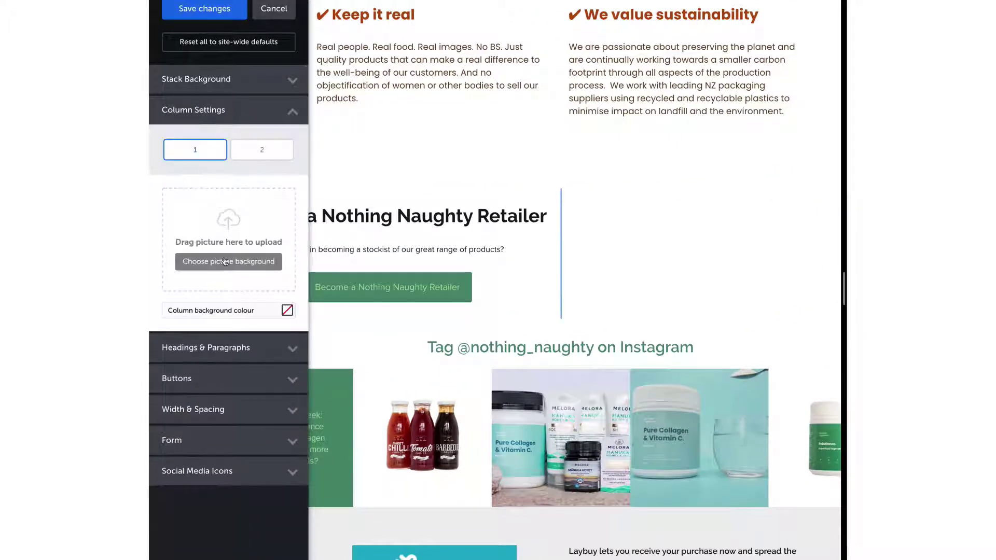
pyautogui.click(215, 312)
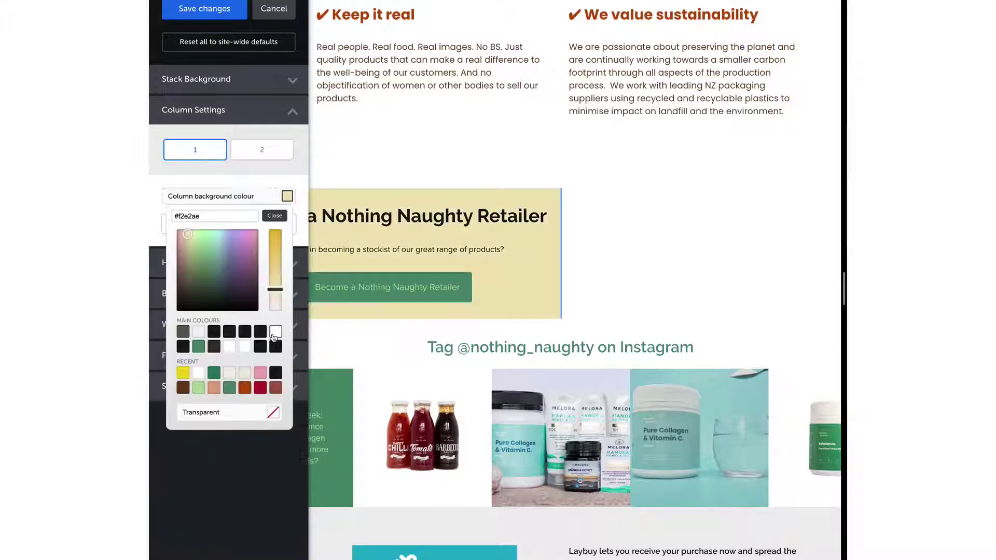
pyautogui.click(276, 332)
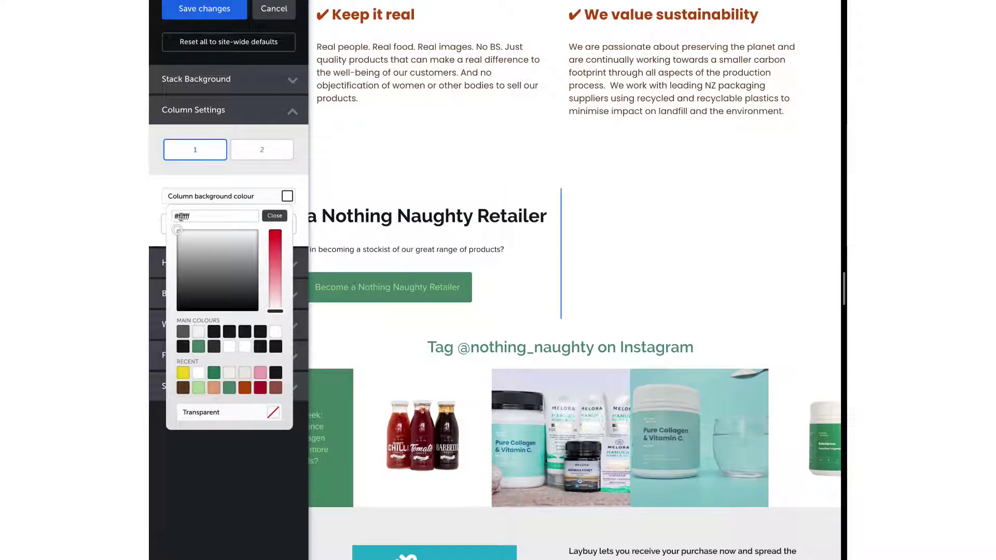
pyautogui.hotkey('ctrl', 'v')
pyautogui.click(274, 215)
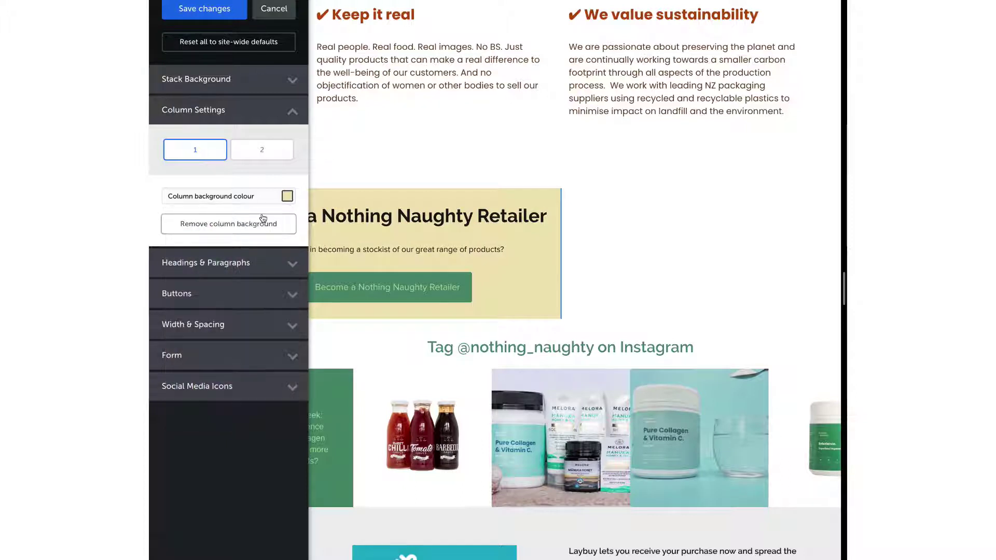
# Set the retailer stack's internal column spacing to 66 left and right and 65 top and bottom
pyautogui.click(269, 154)
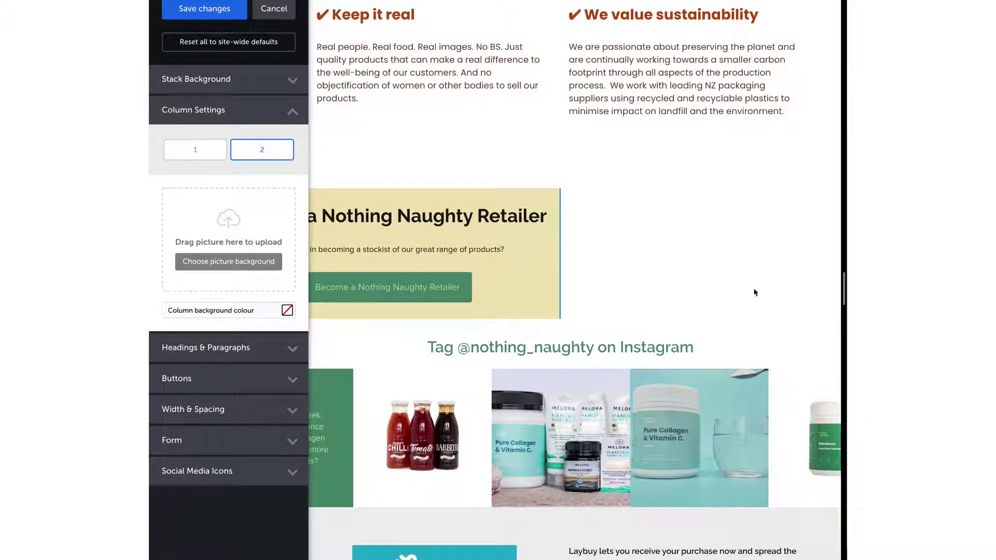
pyautogui.click(202, 411)
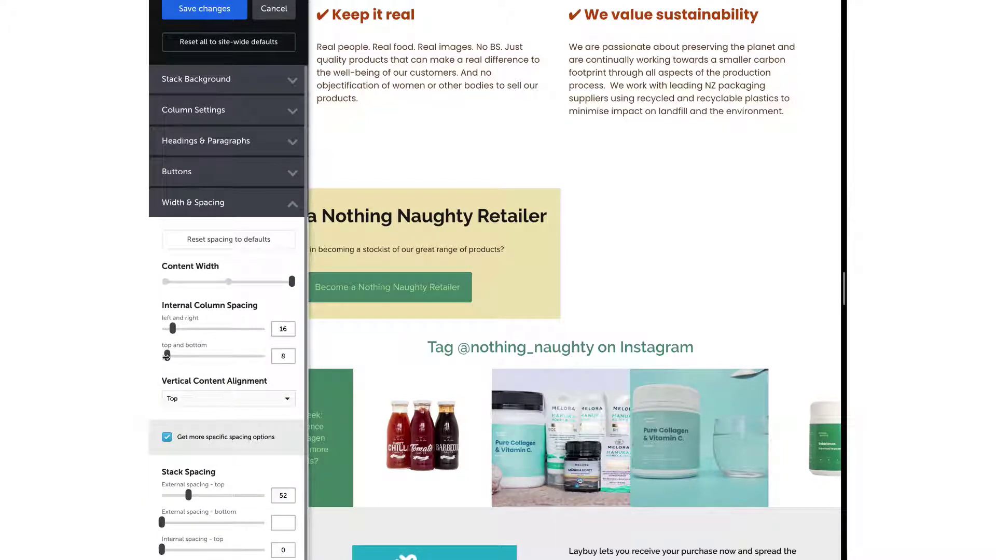
pyautogui.moveTo(174, 329); pyautogui.dragTo(206, 356)
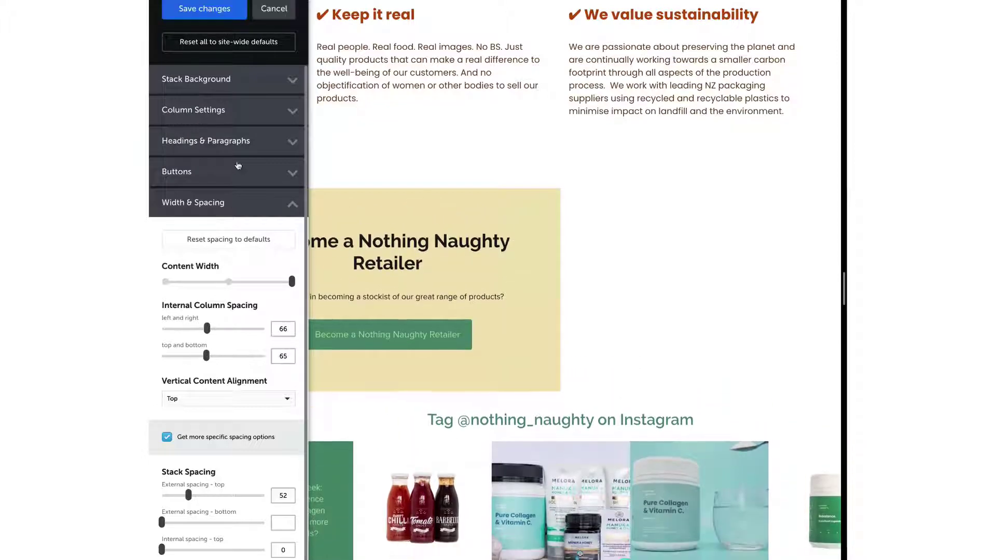
# Set the font of the retailer stack's big and medium headings to Poppins Bold
pyautogui.click(248, 151)
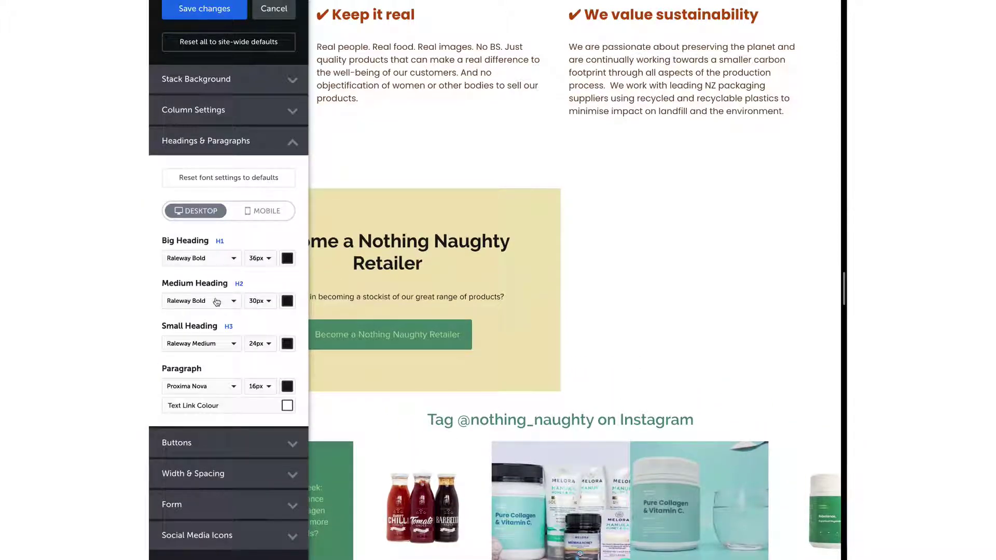
pyautogui.click(223, 264)
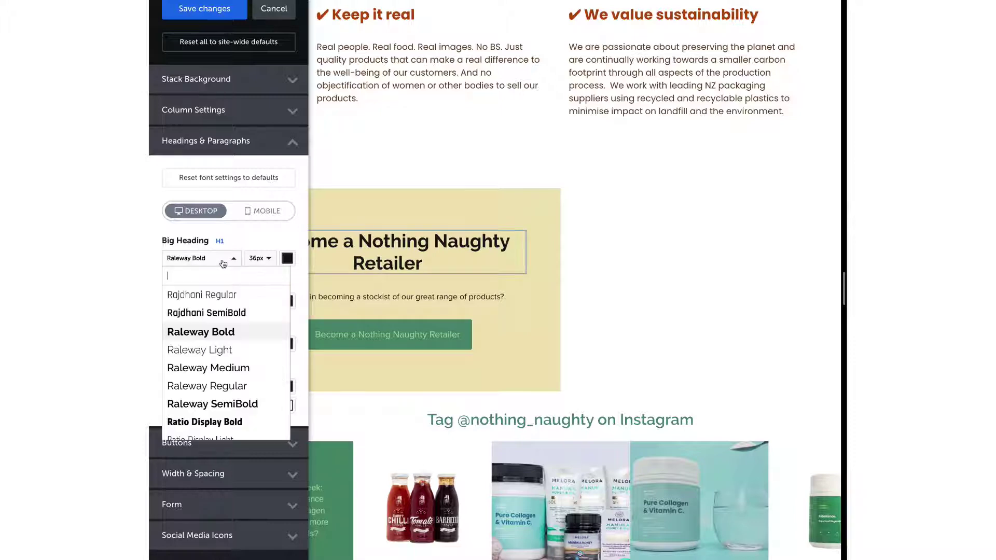
pyautogui.write('poppins')
pyautogui.click(215, 299)
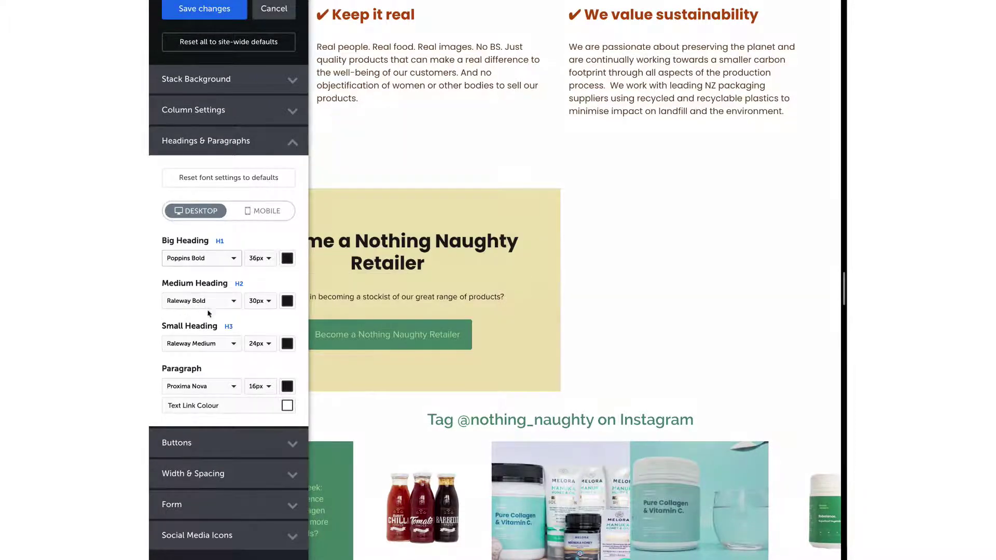
pyautogui.click(209, 304)
pyautogui.write('poppins')
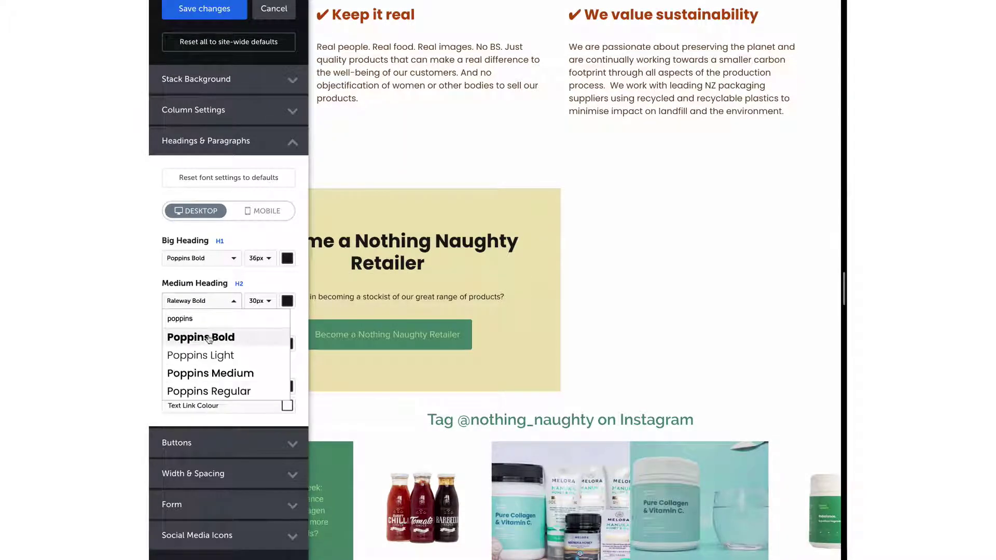
pyautogui.click(209, 338)
# Set the colour of the retailer stack's big and medium headings to brown #6d431a
pyautogui.click(287, 261)
pyautogui.click(183, 453)
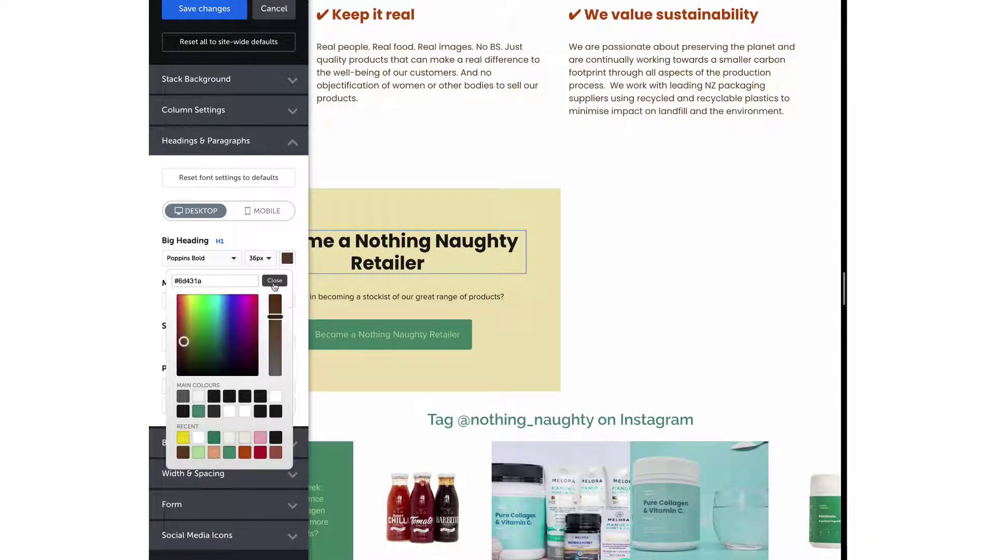
pyautogui.click(274, 280)
pyautogui.click(288, 301)
pyautogui.click(183, 495)
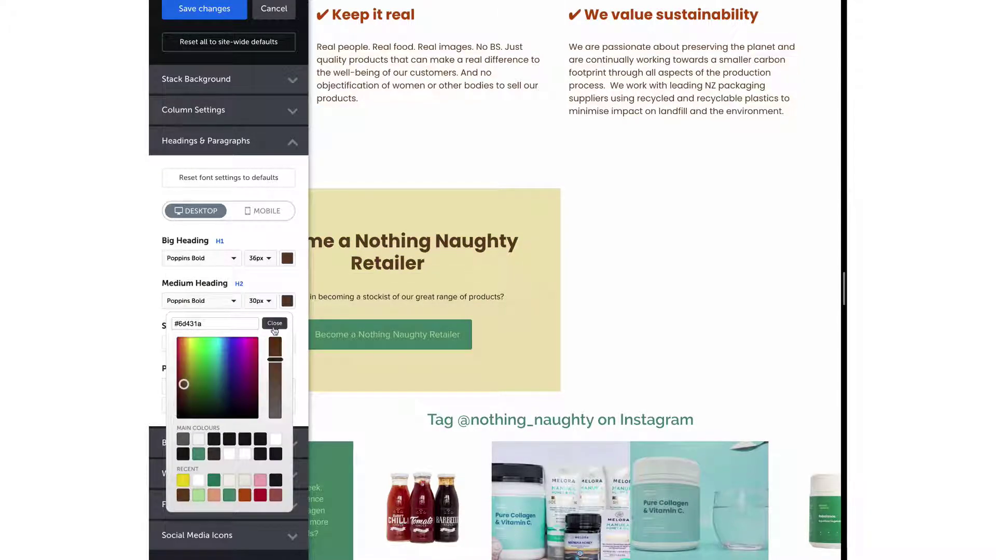
pyautogui.click(275, 323)
# Set the retailer stack's paragraph text to Poppins Regular, 18px, in colour #6d431a
pyautogui.click(214, 388)
pyautogui.write('poppins')
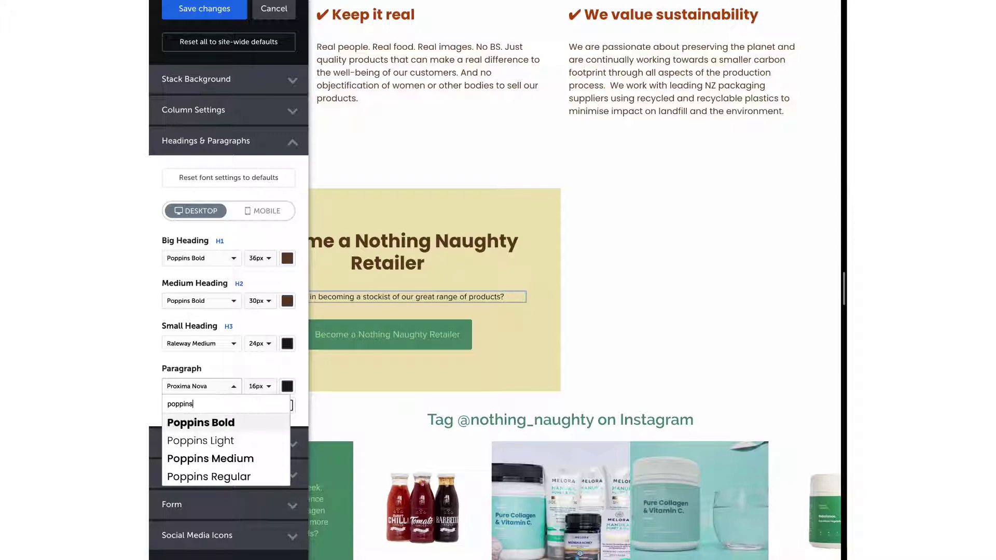
pyautogui.click(256, 474)
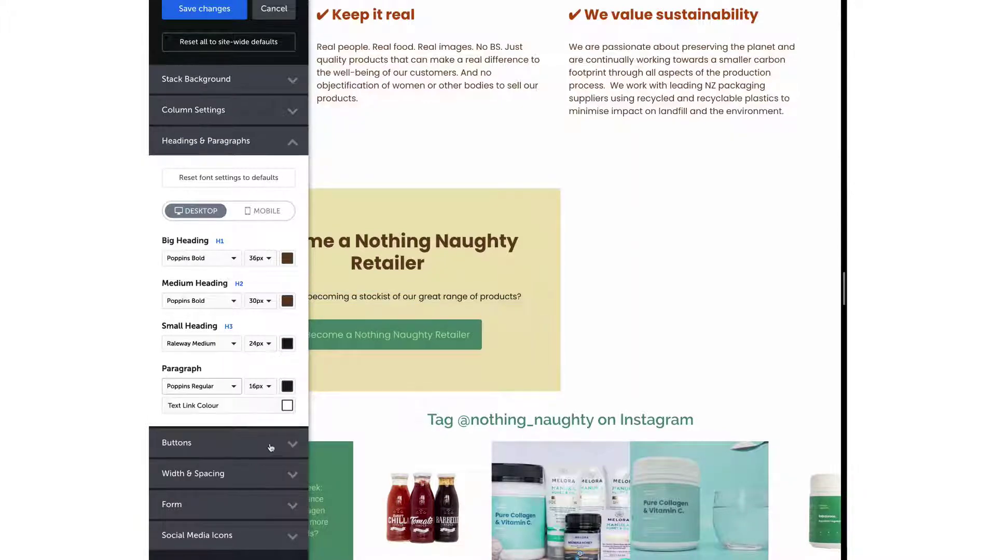
pyautogui.click(259, 386)
pyautogui.click(258, 453)
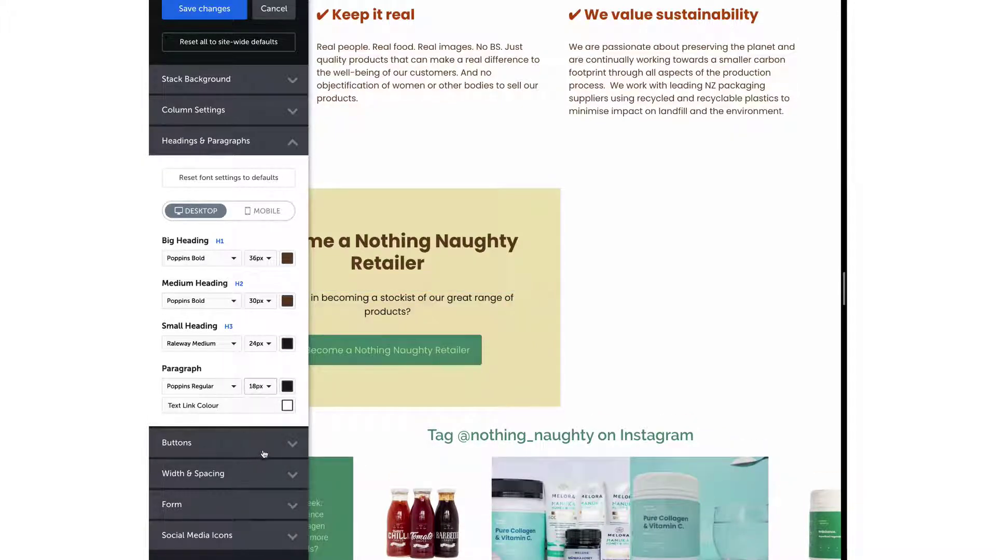
pyautogui.click(287, 386)
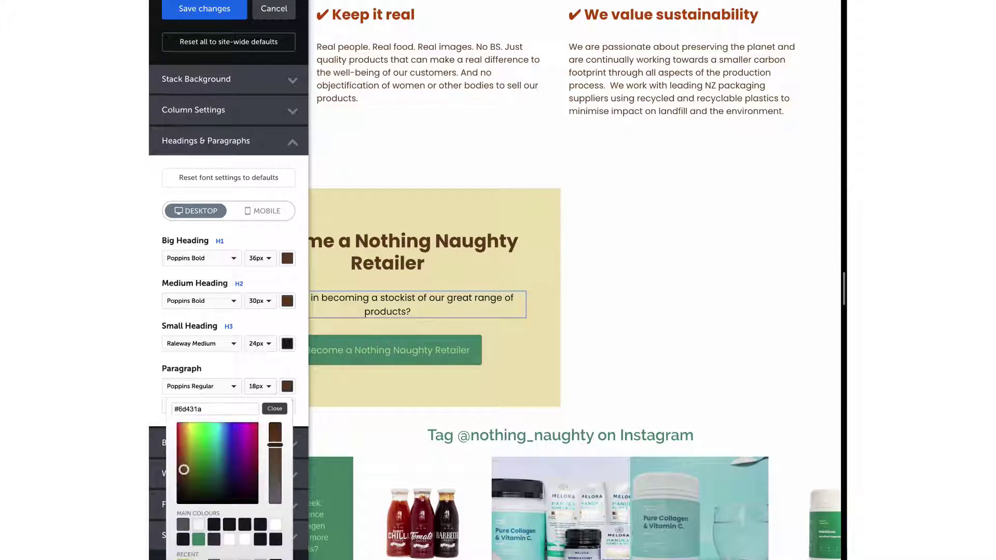
# Set the medium and big heading colours of the retailer stack to #a86044 and save the design changes
pyautogui.click(286, 303)
pyautogui.click(276, 496)
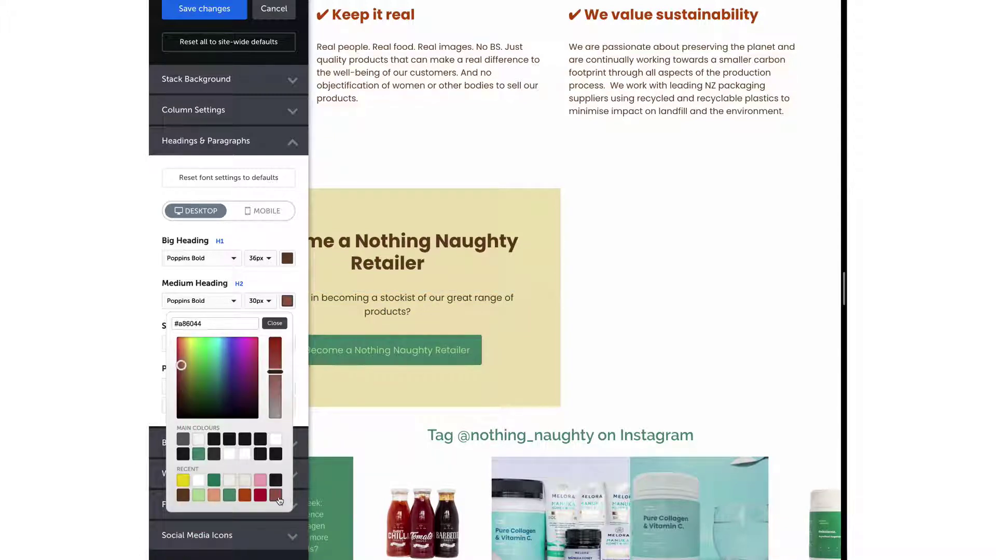
pyautogui.click(287, 258)
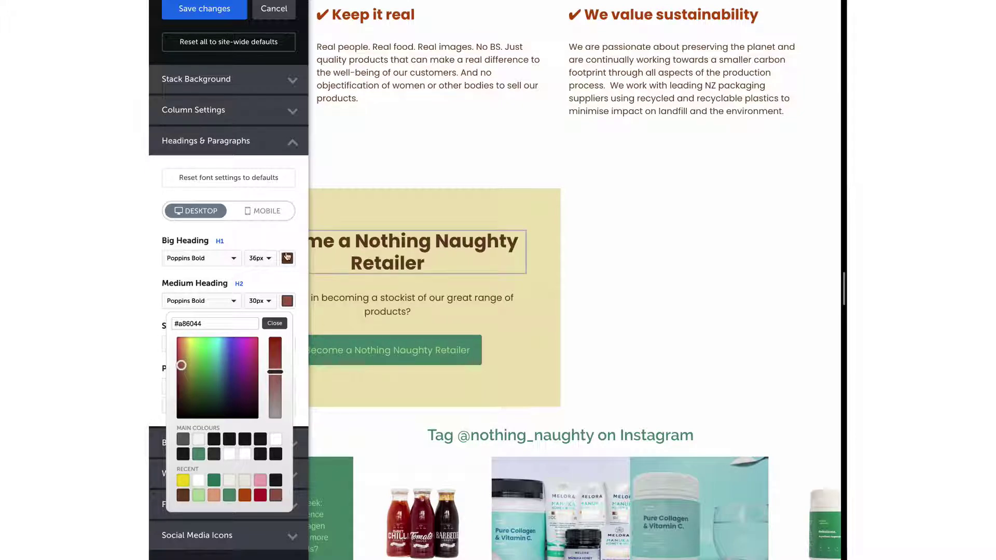
pyautogui.click(278, 458)
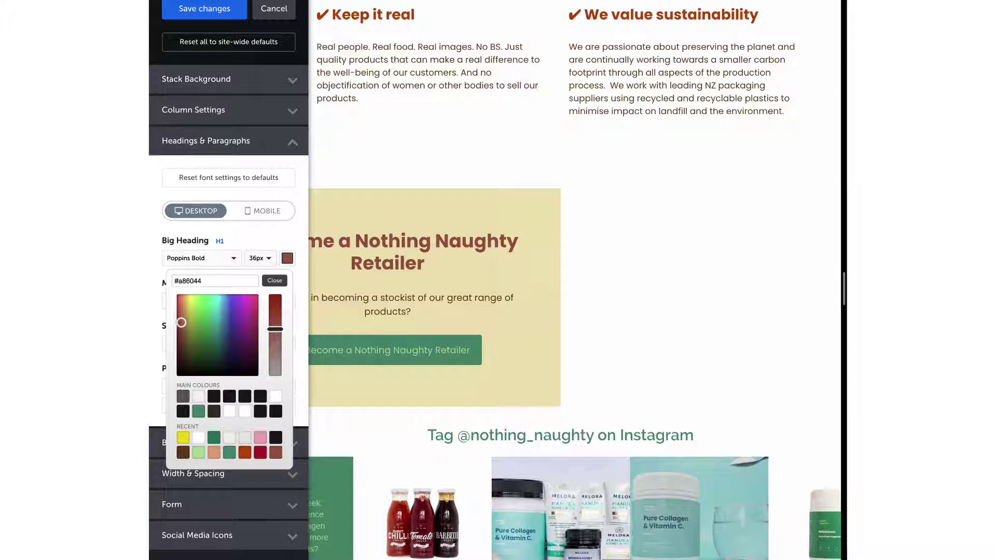
pyautogui.click(274, 280)
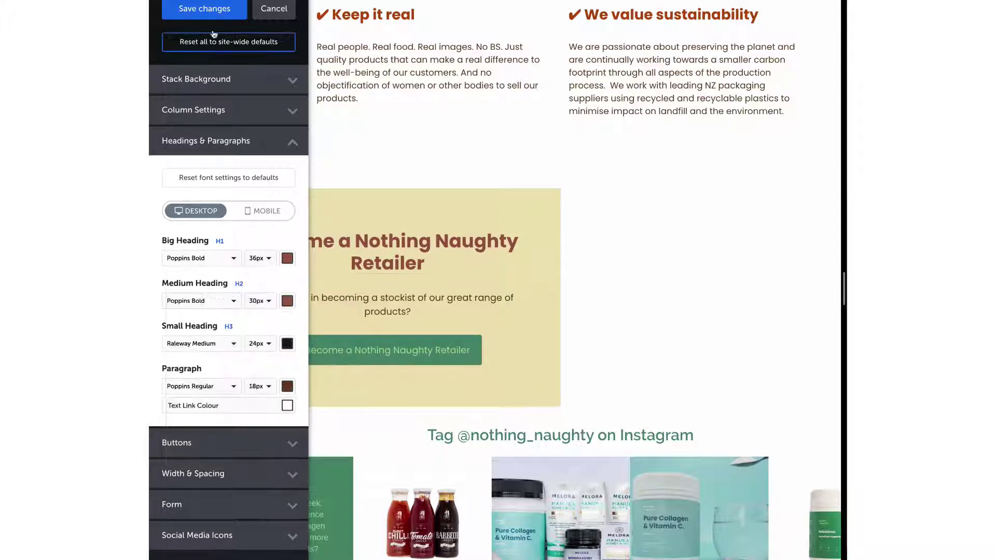
pyautogui.click(205, 8)
# Left-align the big heading "Become a Nothing Naughty Retailer" and save it
pyautogui.click(351, 260)
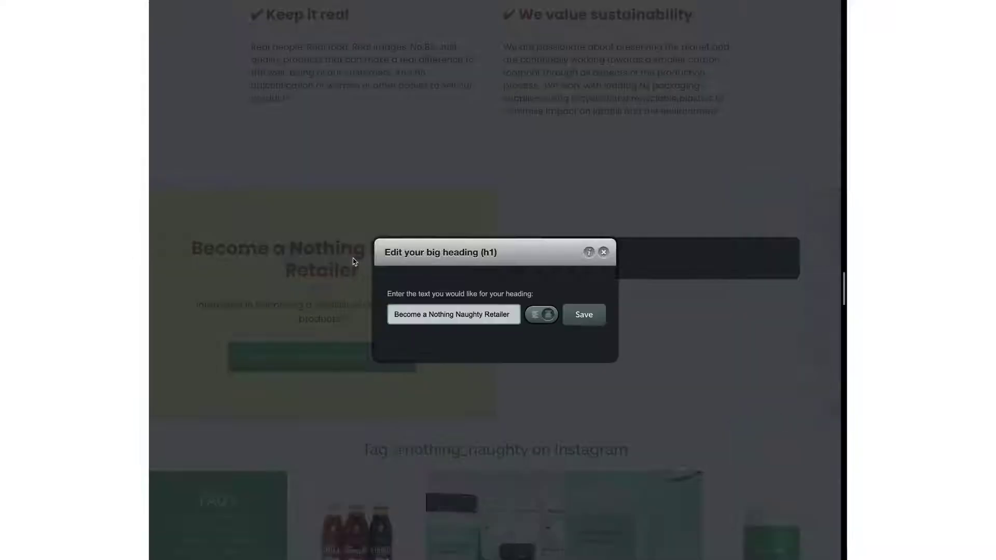
pyautogui.click(540, 313)
pyautogui.click(582, 313)
# Copy the big heading's text and add a text block below it titled "Become a Nothing Naughty Retailer"
pyautogui.click(299, 256)
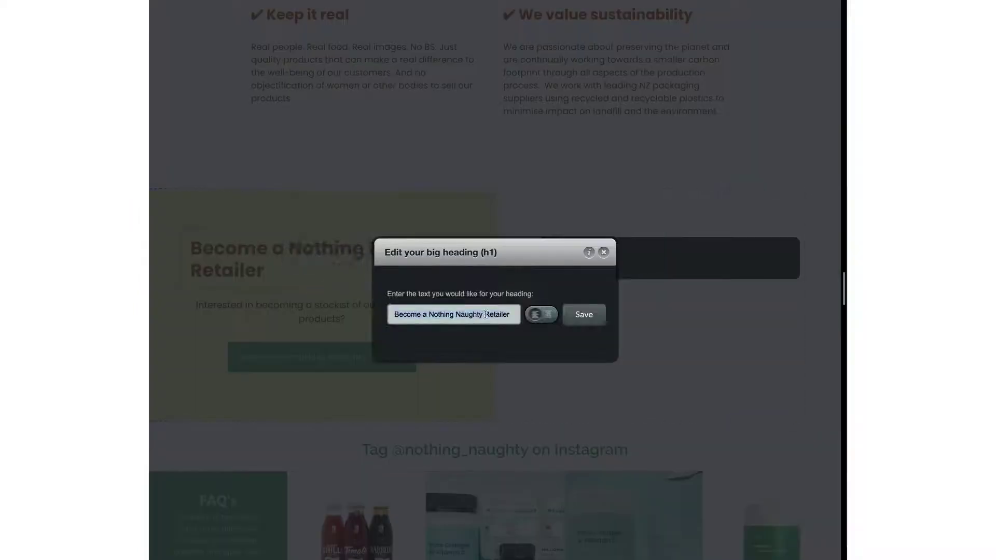
pyautogui.click(603, 253)
pyautogui.click(551, 256)
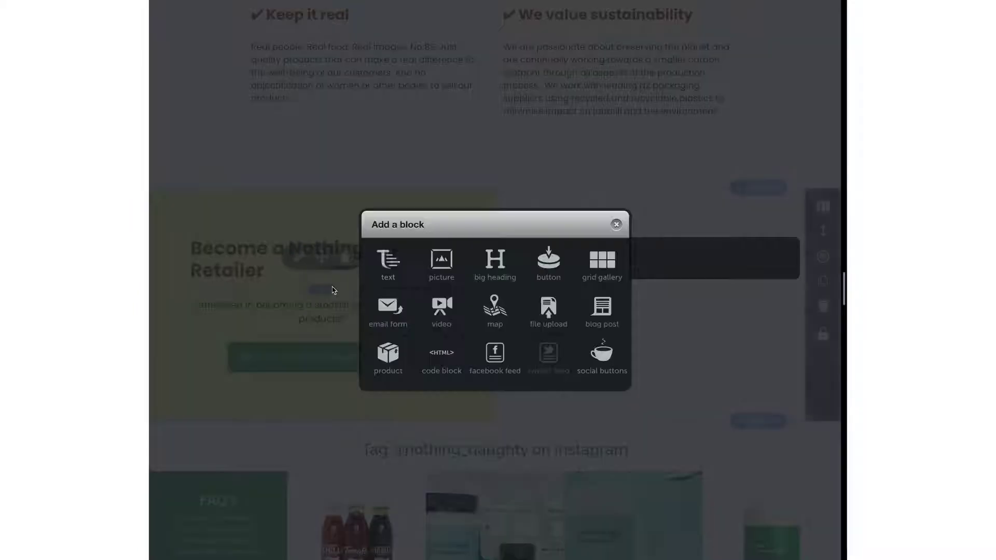
pyautogui.click(392, 258)
pyautogui.click(423, 223)
pyautogui.write('Become a Nothing Naughty Retailer')
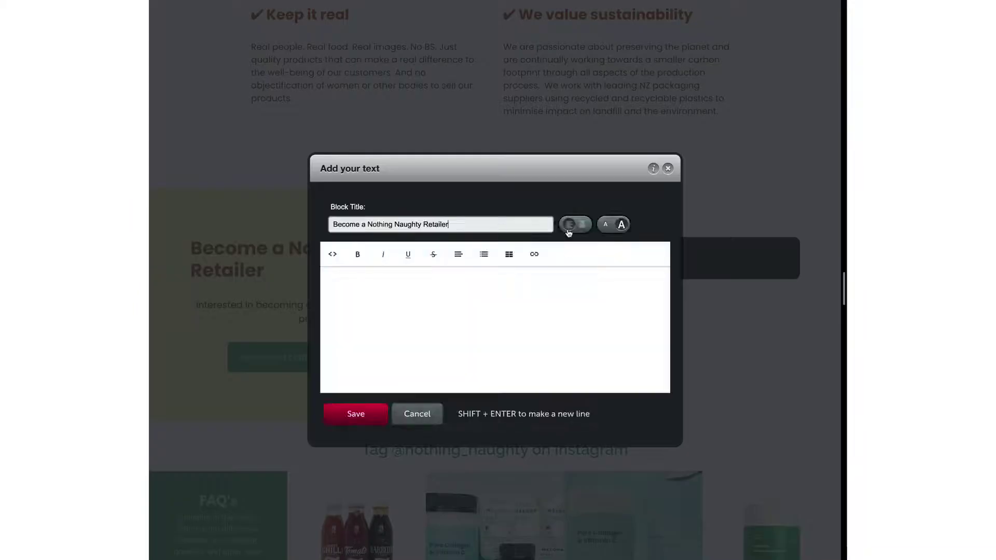
pyautogui.click(357, 414)
# Copy the sentence "Interested in becoming a stockist of our great range of products?" into the new text block's body and save it
pyautogui.moveTo(386, 380); pyautogui.dragTo(193, 358)
pyautogui.hotkey('ctrl', 'c')
pyautogui.click(304, 305)
pyautogui.hotkey('ctrl', 'v')
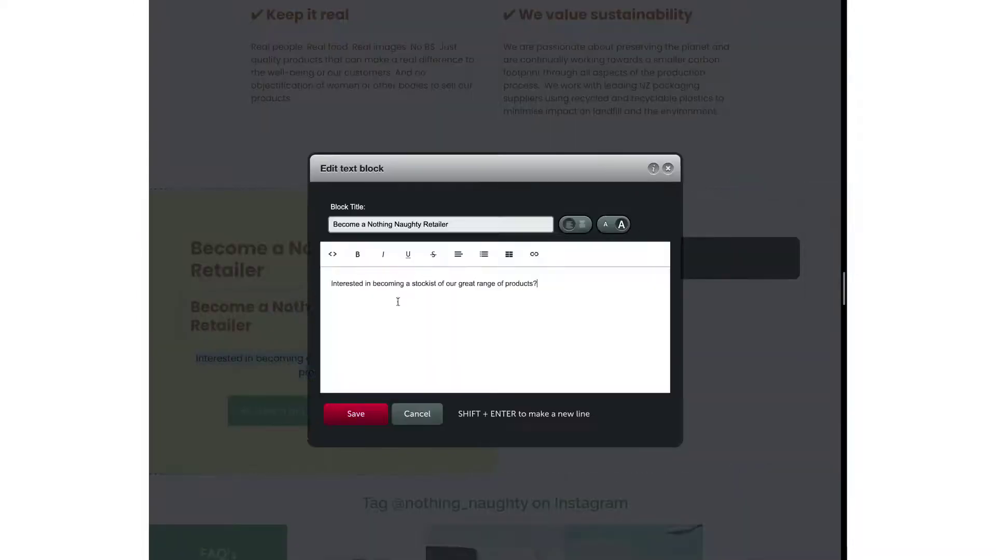
pyautogui.click(369, 407)
# Delete the old centred stockist question block and the old big heading block from the first column
pyautogui.click(340, 393)
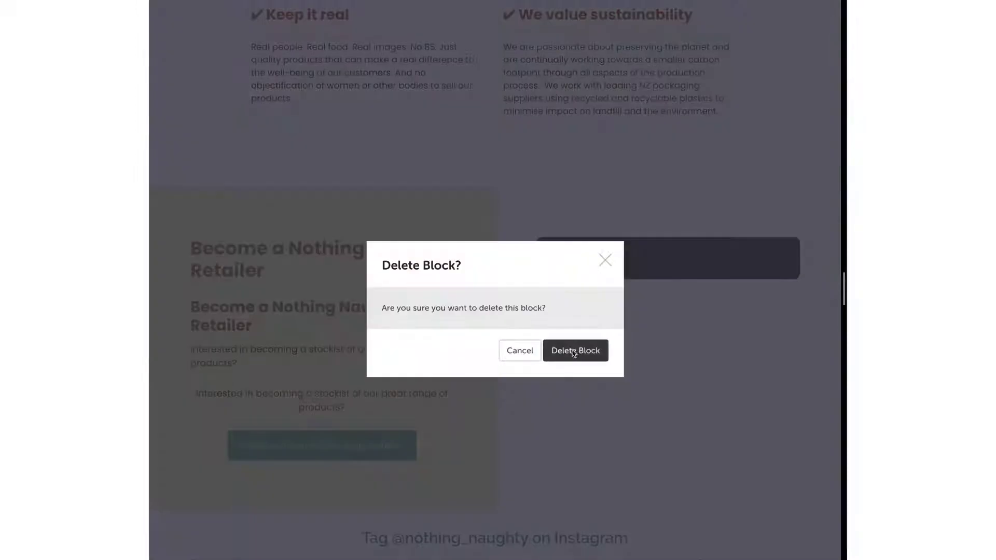
pyautogui.click(576, 352)
pyautogui.click(345, 256)
pyautogui.click(564, 352)
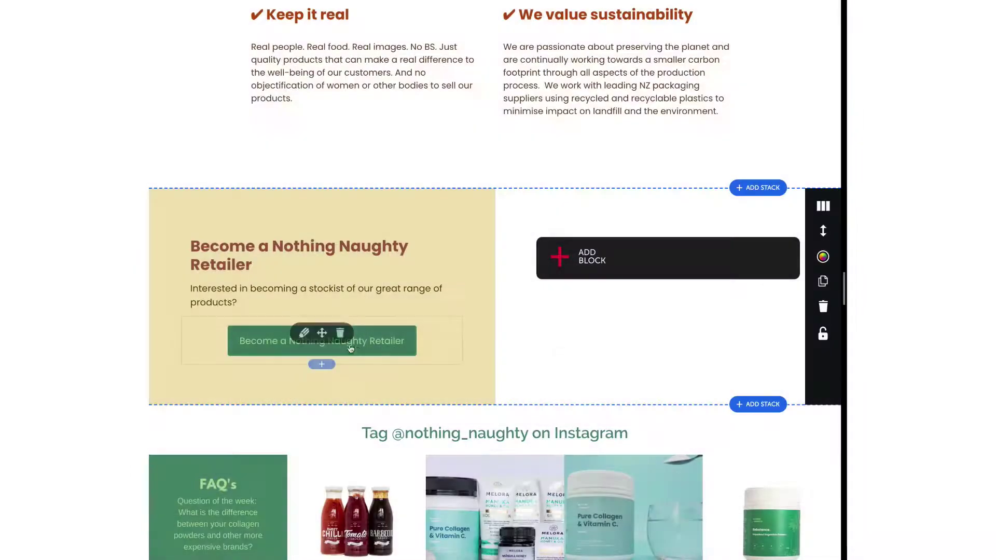
# Change the retailer button's text to "Become a retailer" and save it with left alignment
pyautogui.click(305, 332)
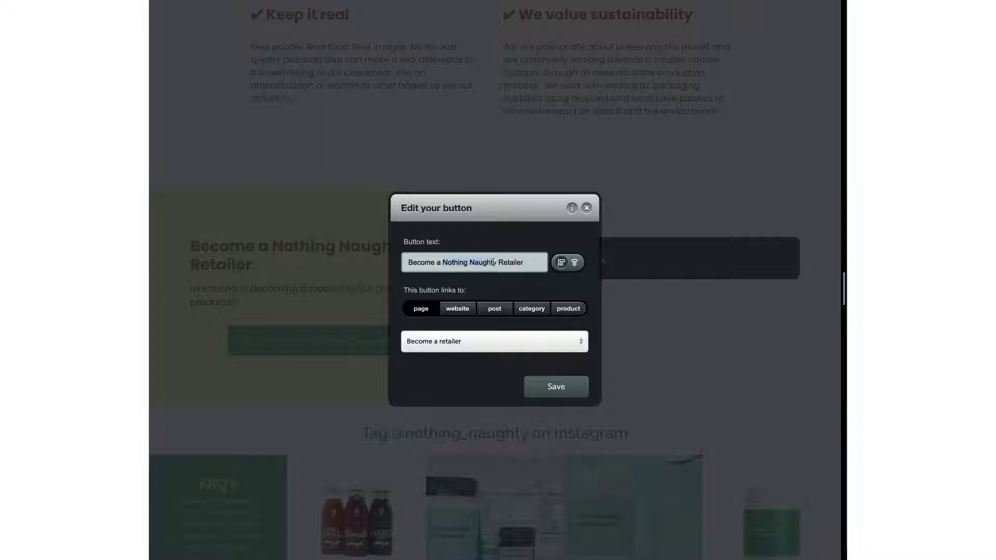
pyautogui.write('r')
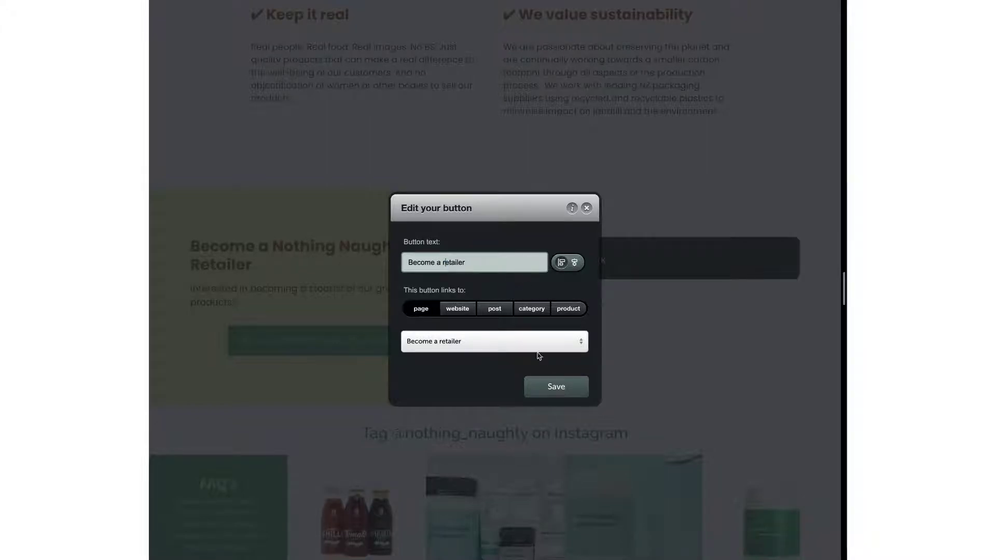
pyautogui.click(549, 389)
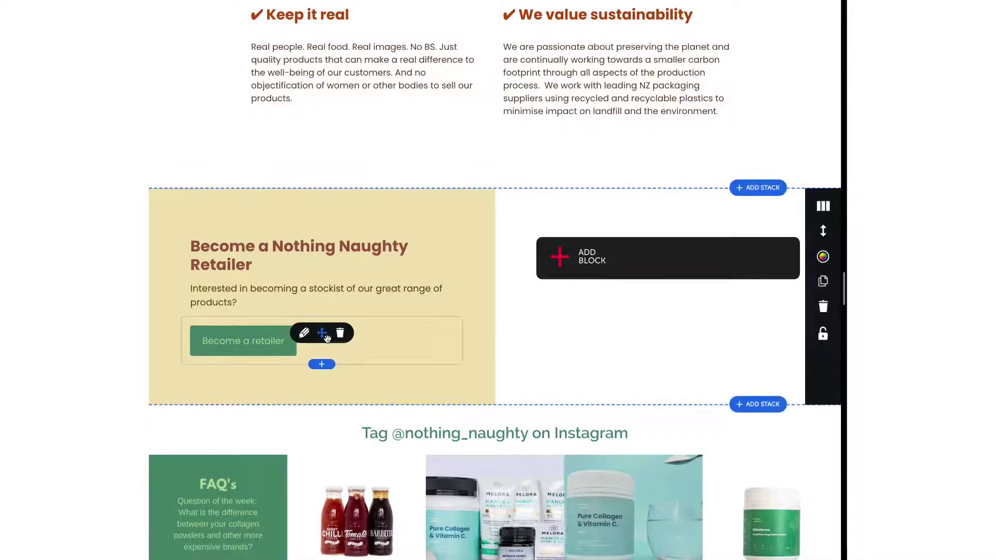
# Set the retailer stack's button design to Style 8 with the Poppins Bold font
pyautogui.click(824, 261)
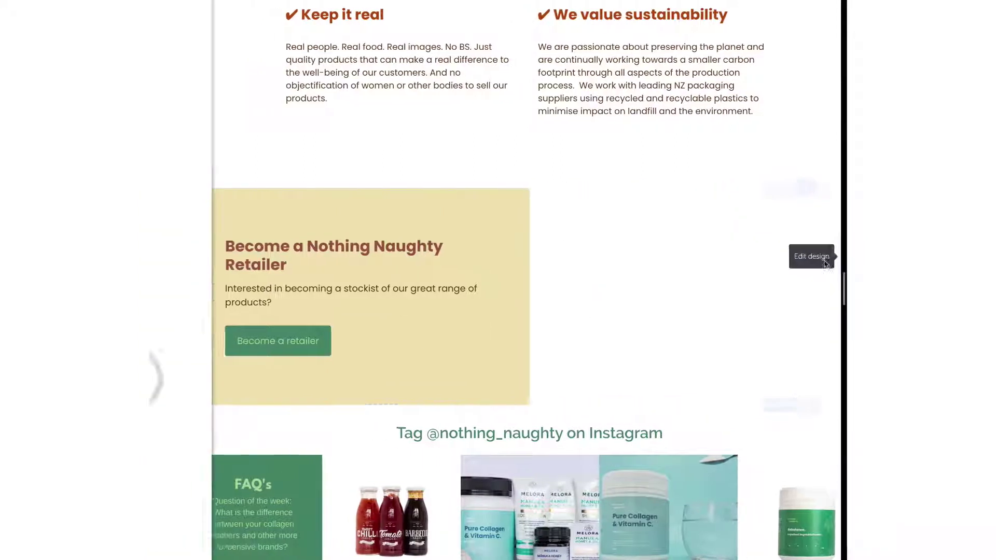
pyautogui.click(228, 171)
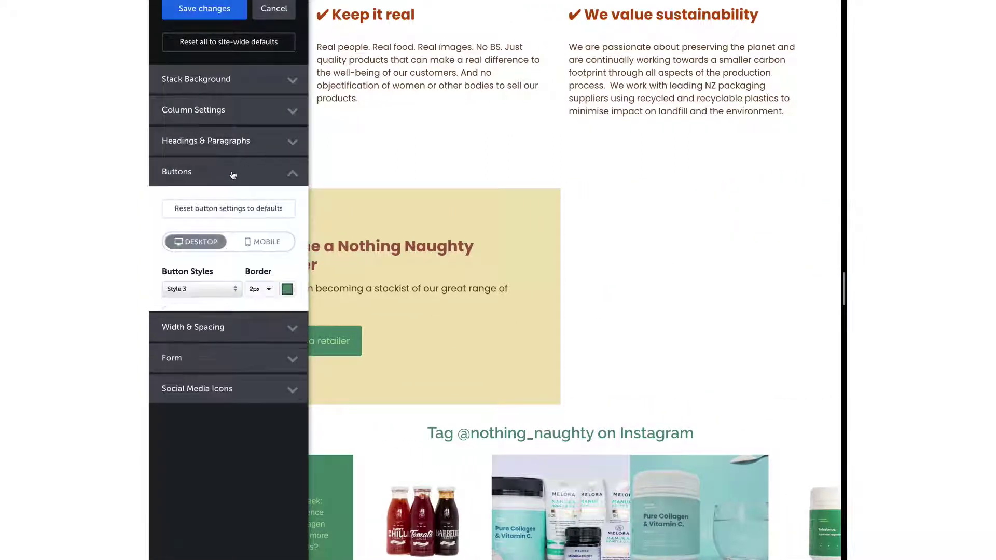
pyautogui.click(197, 289)
pyautogui.click(273, 421)
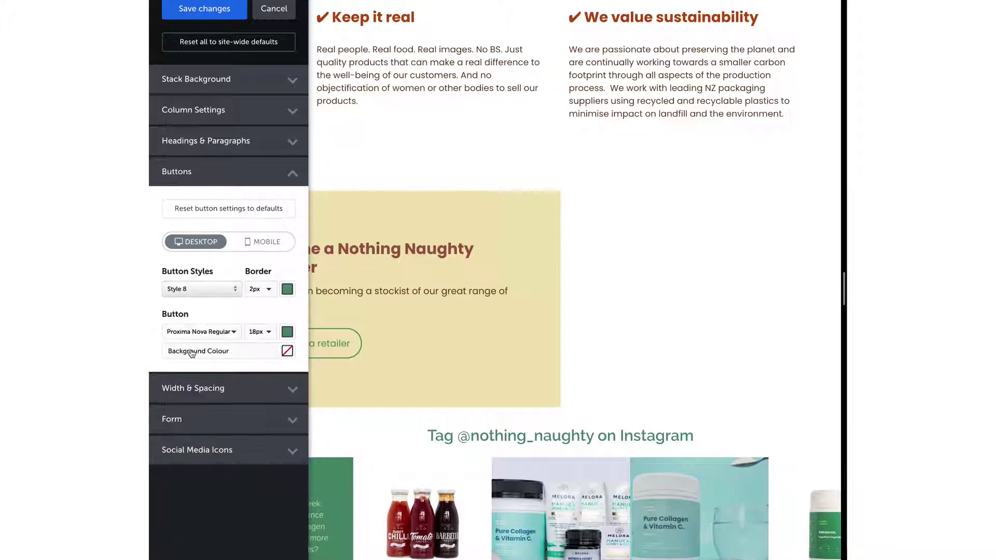
pyautogui.click(198, 332)
pyautogui.write('poppins')
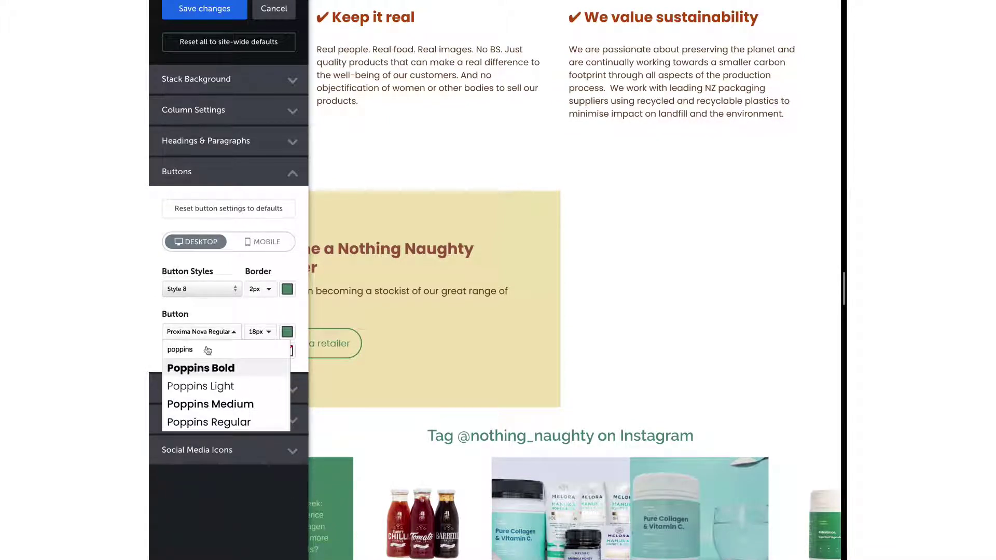
pyautogui.click(218, 368)
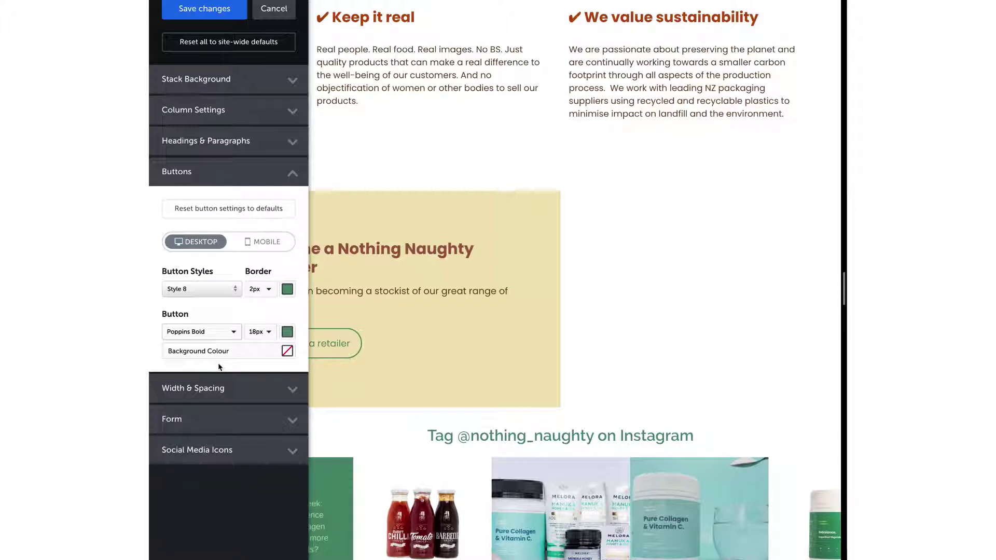
# Apply the copied brown-red colour to the retailer button's border and text, and save the design
pyautogui.click(287, 332)
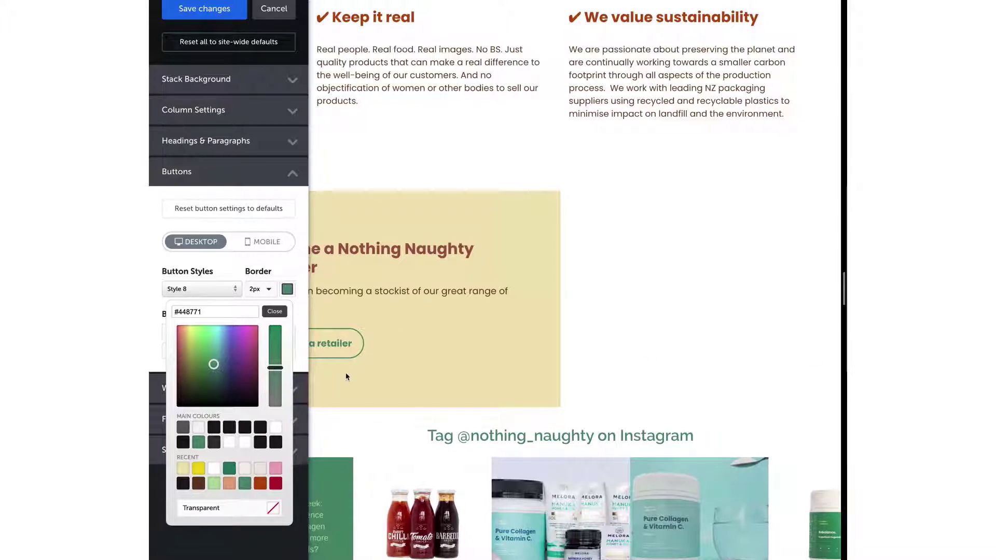
pyautogui.doubleClick(188, 311)
pyautogui.hotkey('ctrl', 'v')
pyautogui.click(275, 311)
pyautogui.click(287, 332)
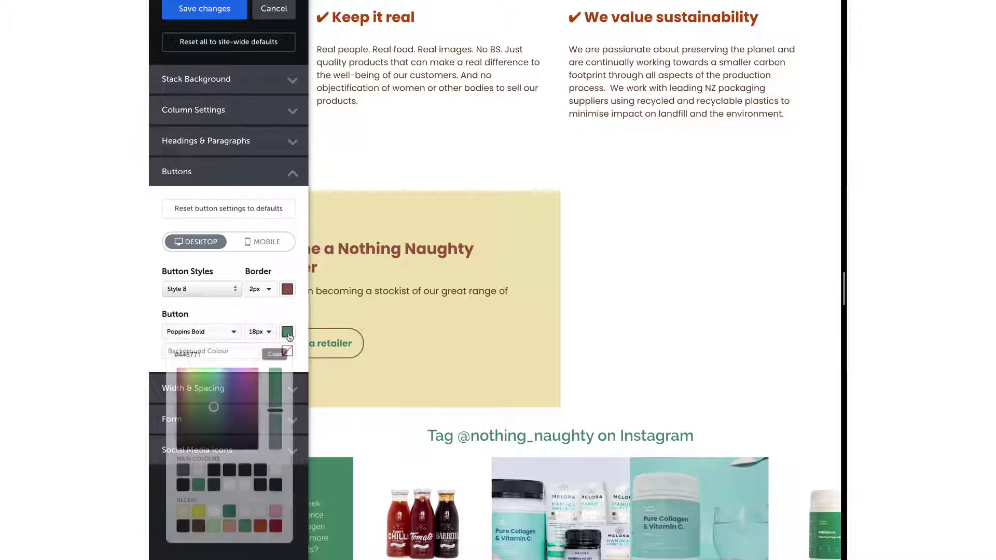
pyautogui.doubleClick(187, 354)
pyautogui.hotkey('ctrl', 'v')
pyautogui.click(274, 354)
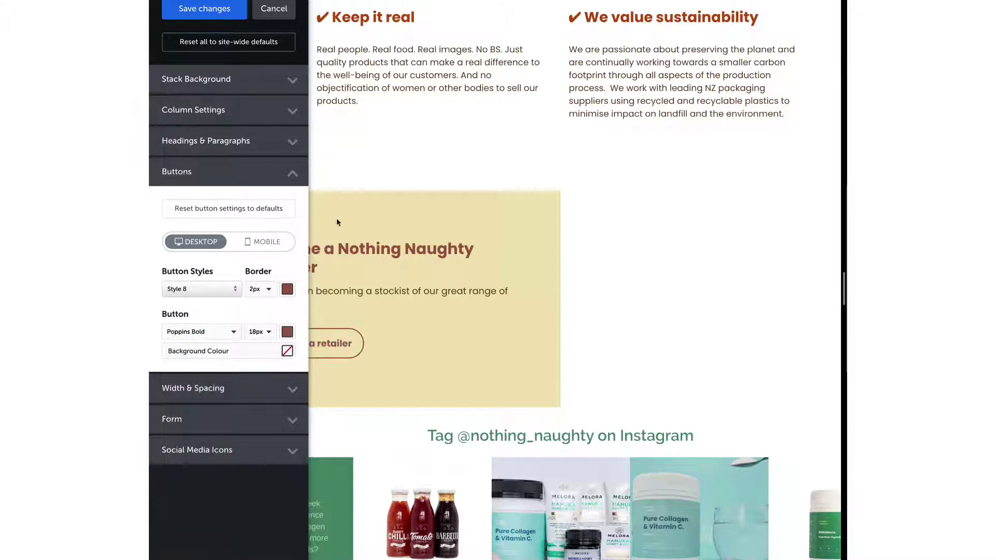
pyautogui.click(205, 8)
# Change the retailer button's text to the capitals "BECOME A RETAILER" and save it
pyautogui.click(305, 334)
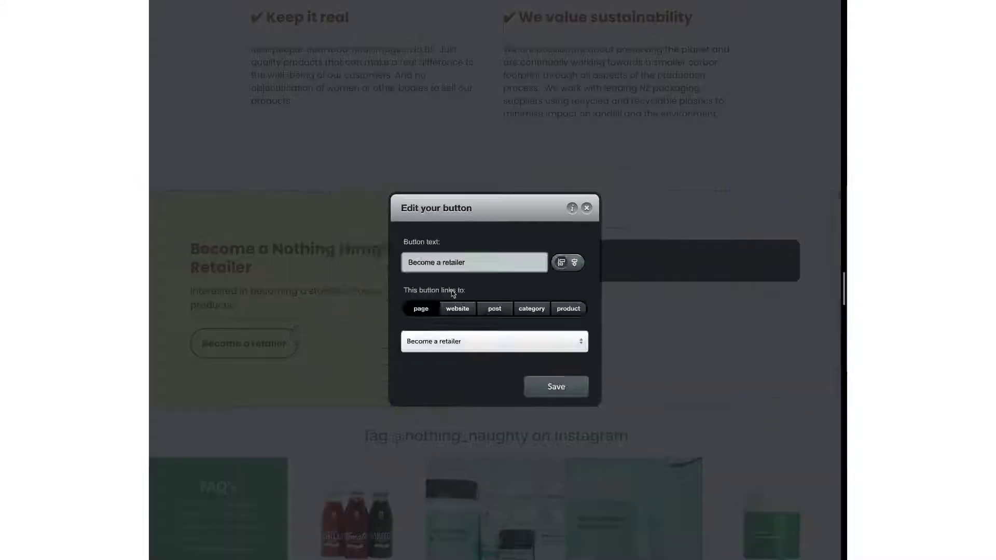
pyautogui.moveTo(462, 262); pyautogui.dragTo(372, 259)
pyautogui.write('BECOME A RETAILER')
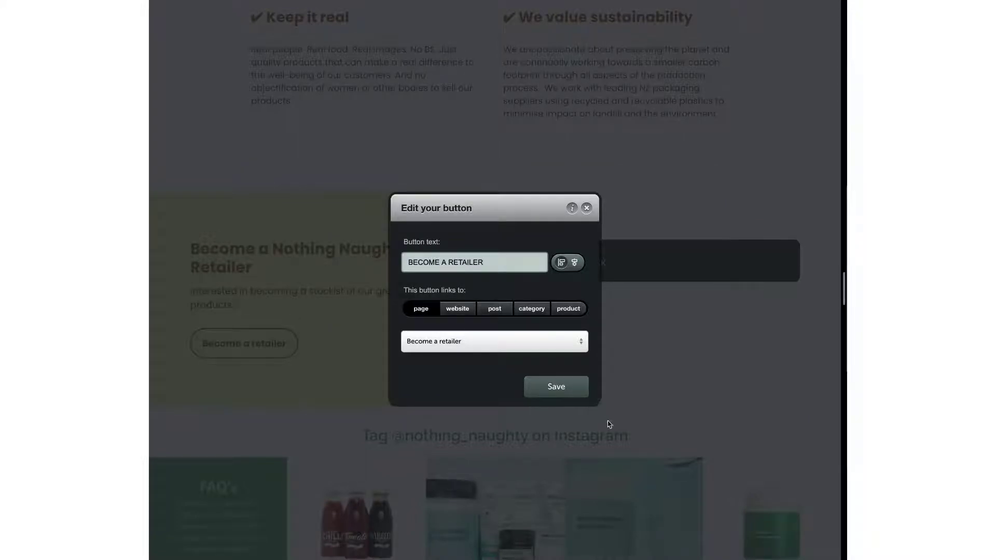
pyautogui.click(556, 387)
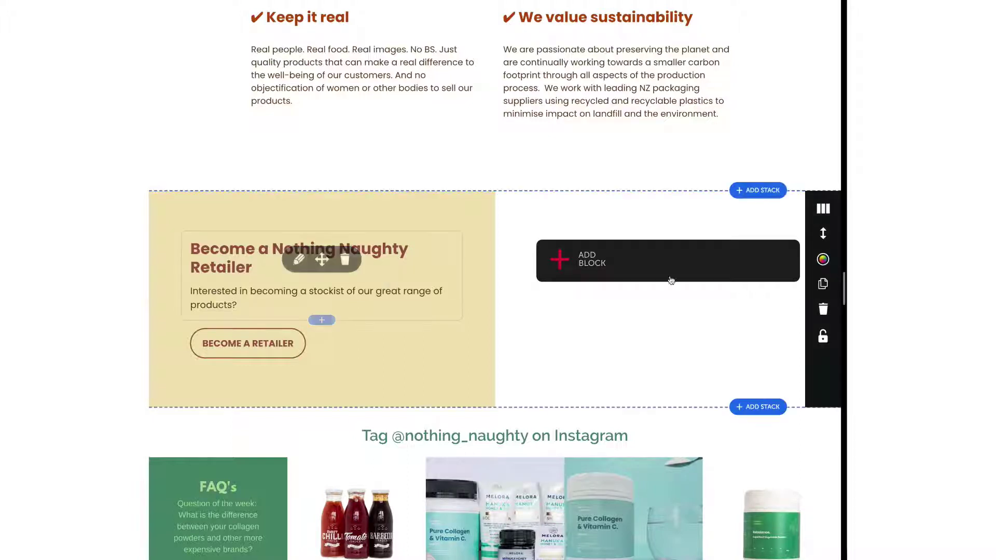
# Increase the retailer stack's left and right internal column spacing to 140 and save the changes
pyautogui.click(738, 258)
pyautogui.click(285, 205)
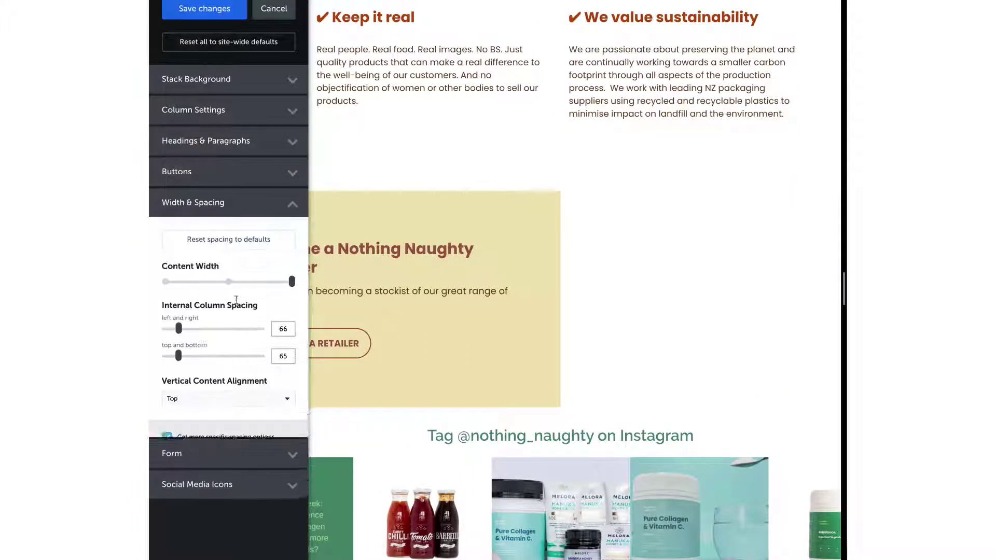
pyautogui.moveTo(189, 329); pyautogui.dragTo(198, 328)
pyautogui.click(213, 11)
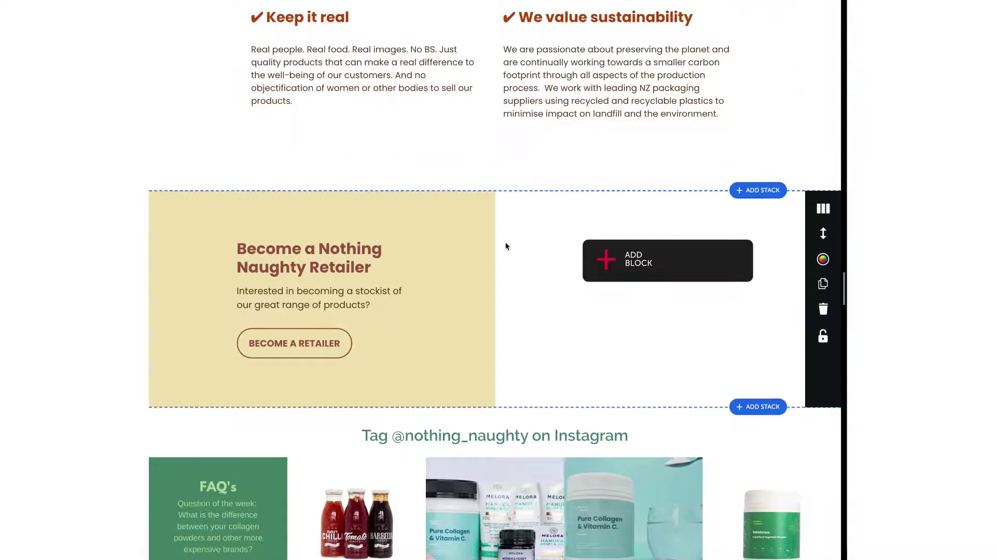
pyautogui.scroll(6, 507, 244)
pyautogui.scroll(-6, 536, 397)
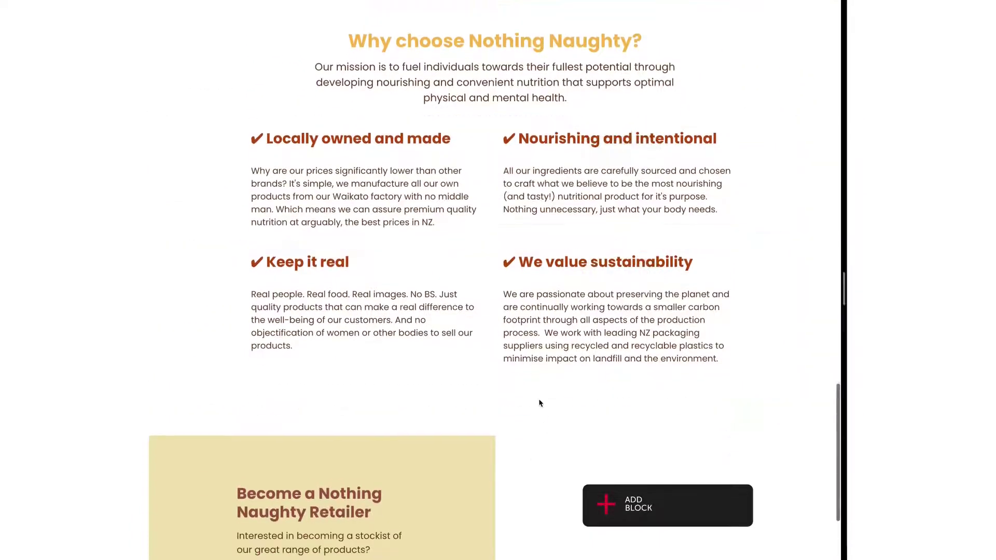
pyautogui.scroll(-2, 536, 397)
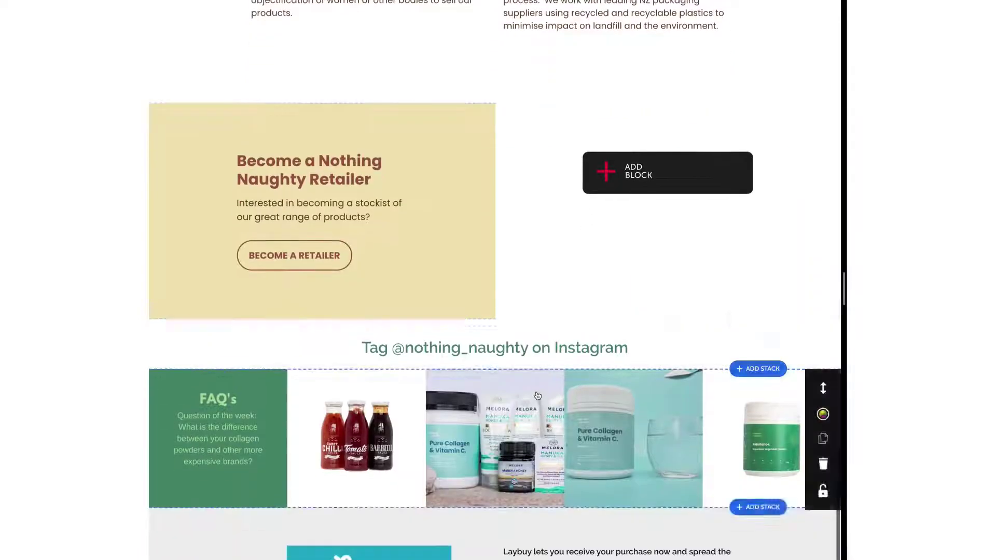
pyautogui.click(822, 346)
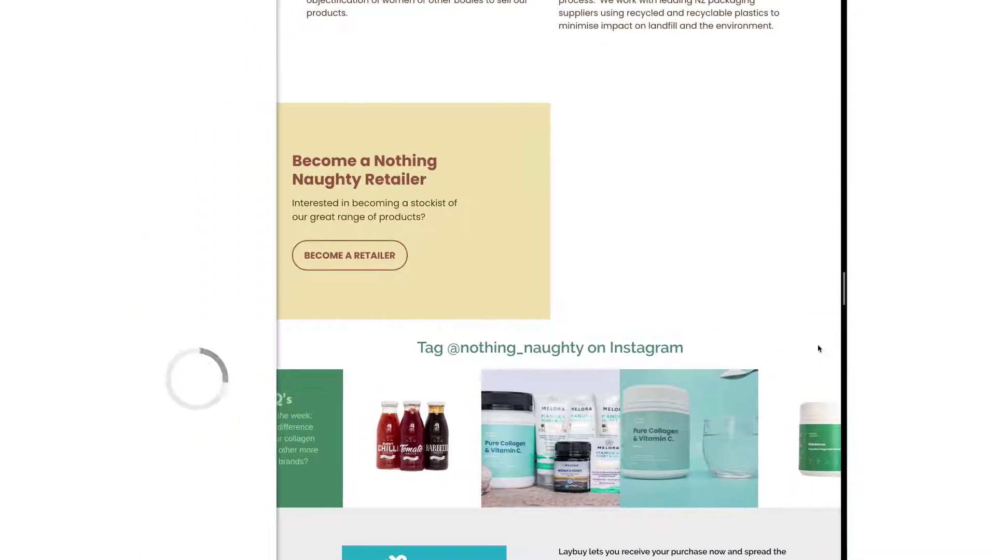
pyautogui.click(256, 43)
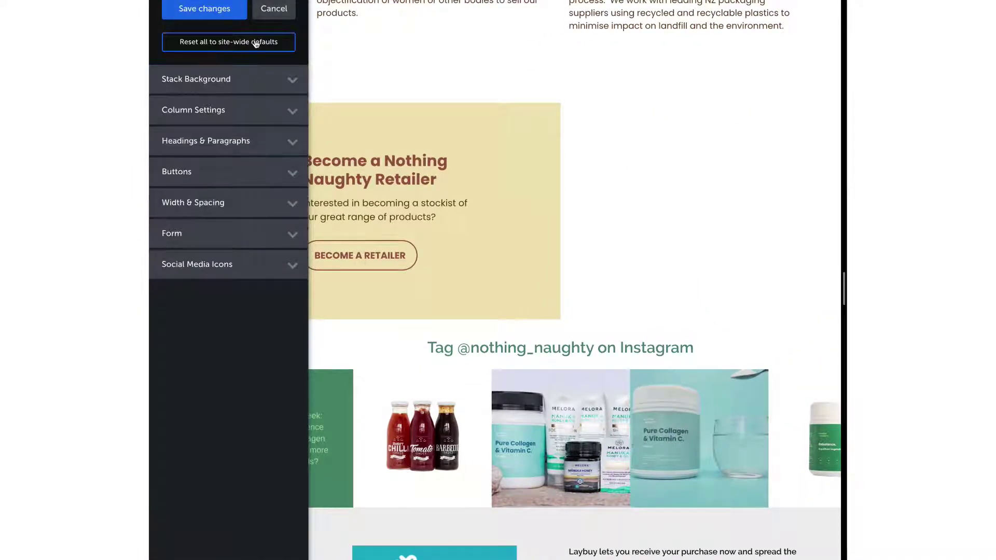
pyautogui.click(226, 141)
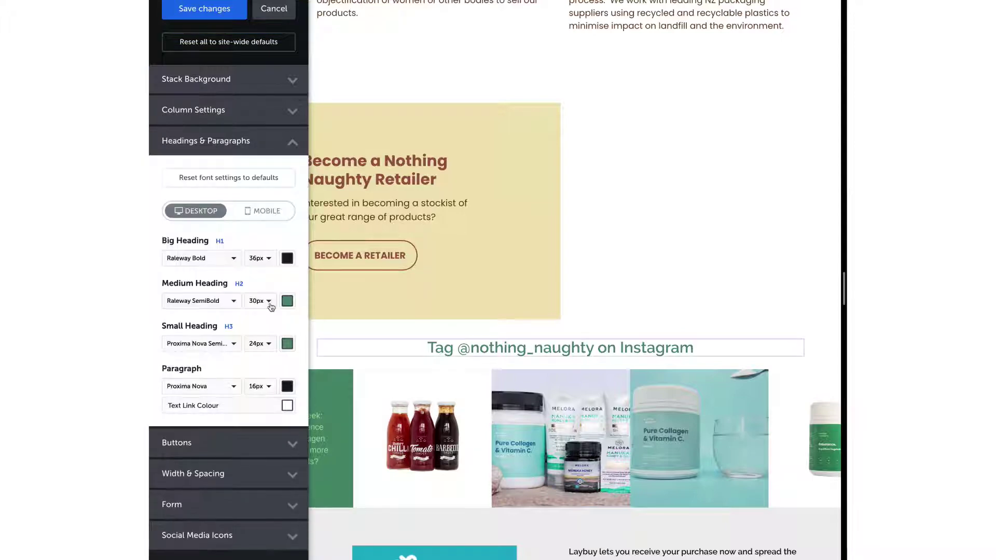
pyautogui.click(205, 306)
pyautogui.write('poppins')
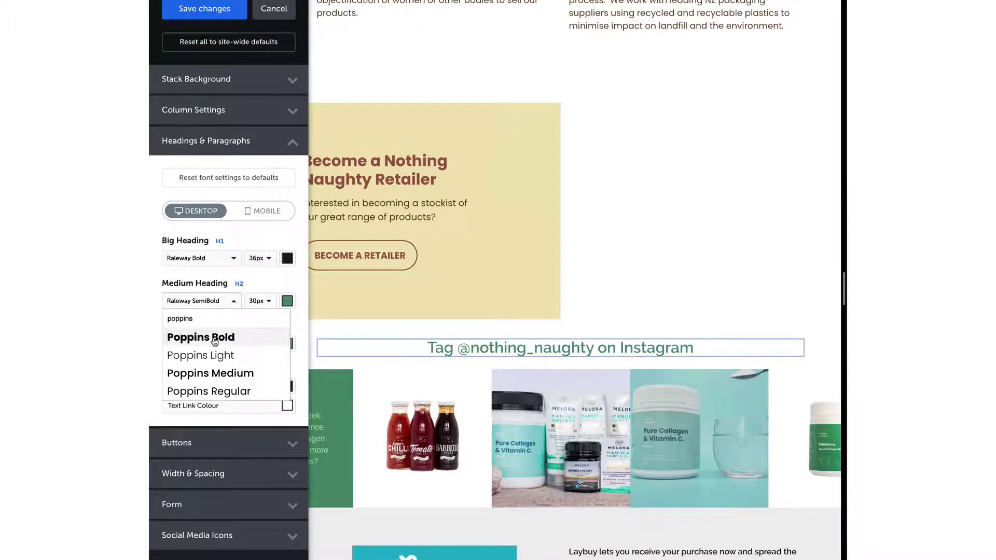
pyautogui.click(214, 338)
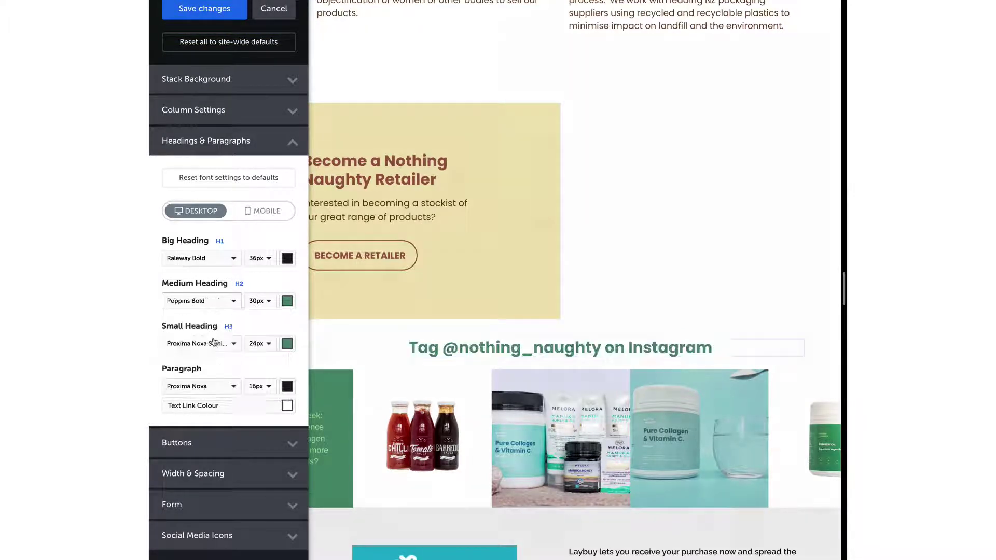
pyautogui.click(287, 300)
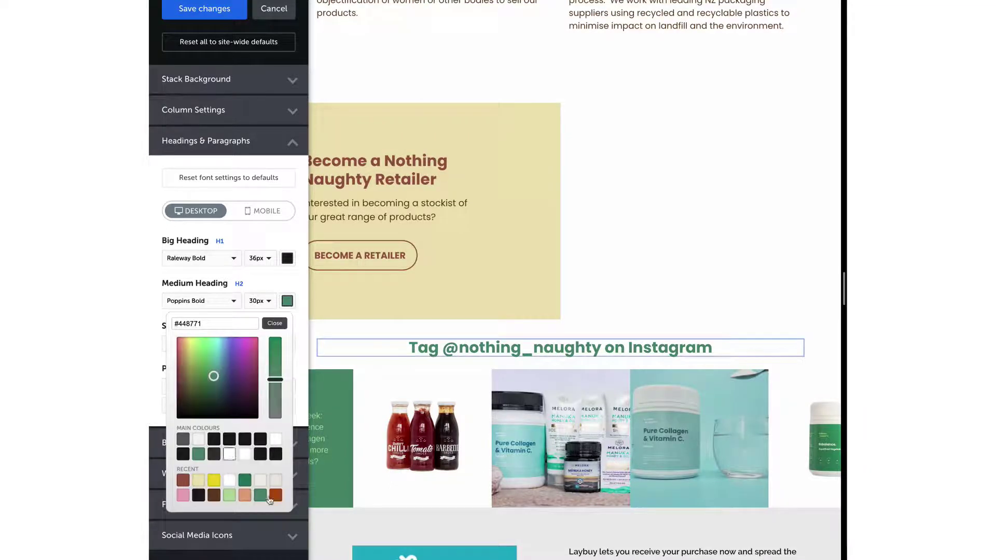
pyautogui.click(275, 495)
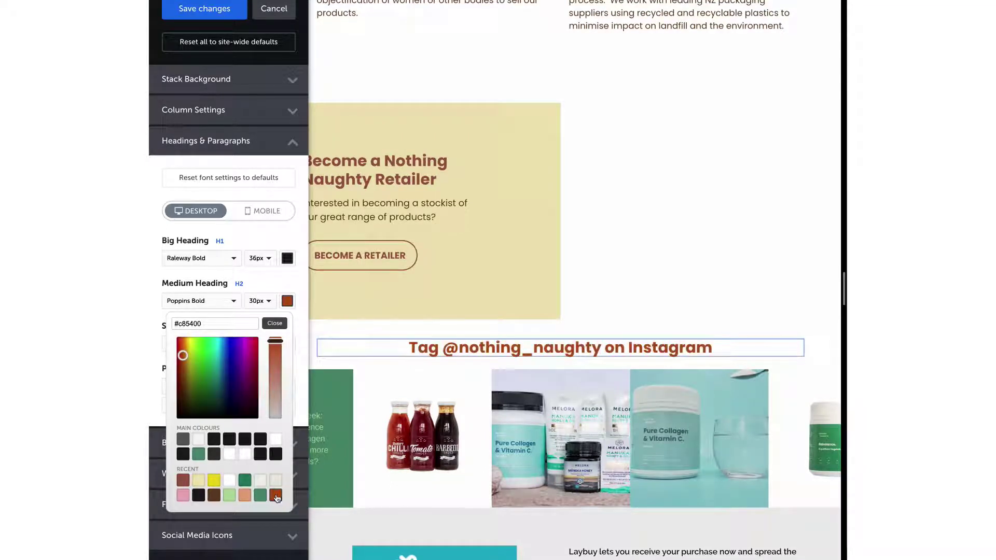
pyautogui.click(273, 326)
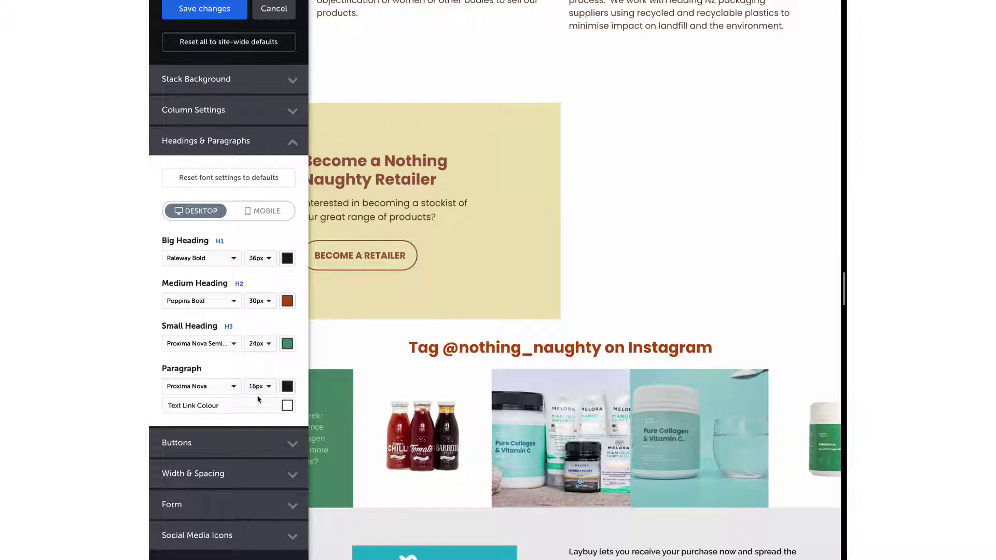
# Give the Instagram heading stack the background colour #f2efea and an internal top stack spacing of 41
pyautogui.click(249, 80)
pyautogui.click(229, 152)
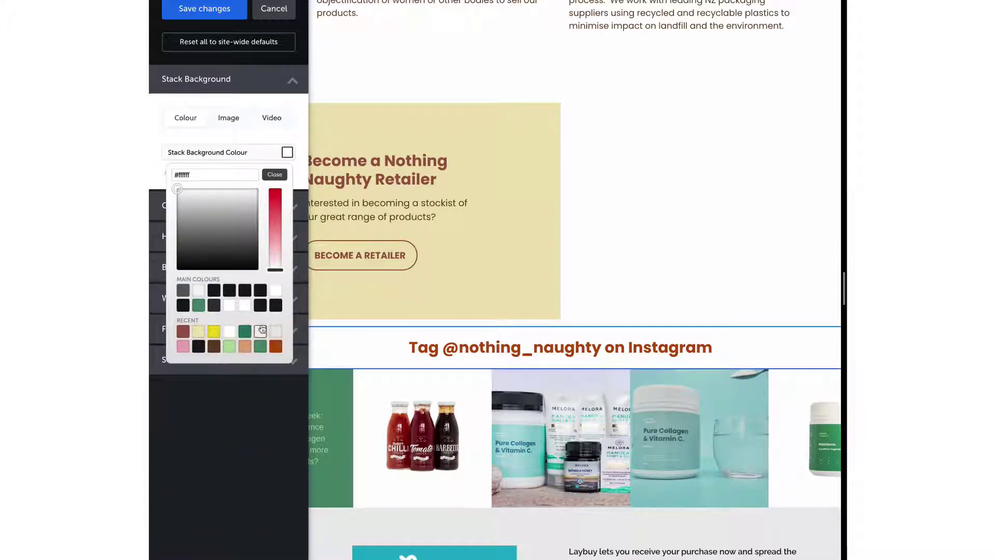
pyautogui.click(261, 330)
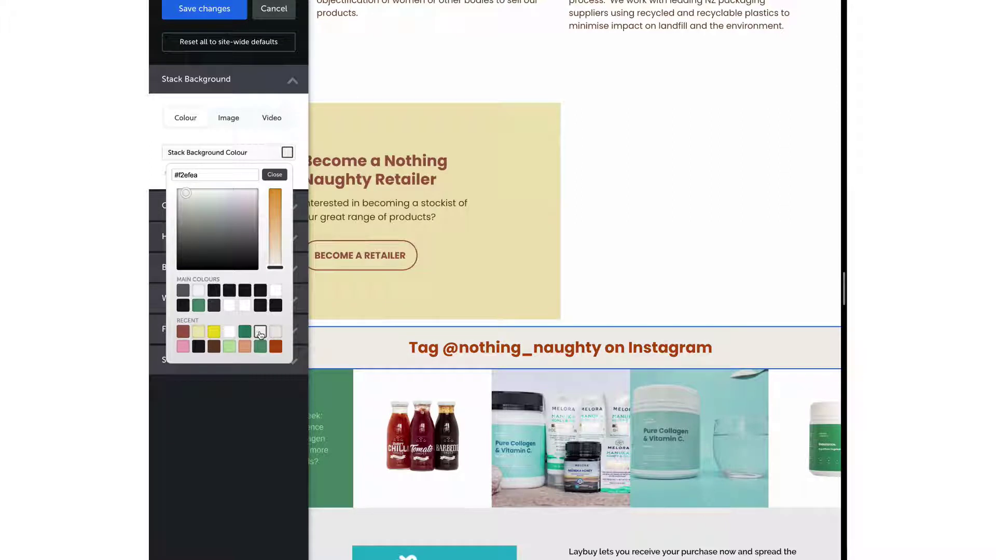
pyautogui.click(275, 175)
pyautogui.click(253, 310)
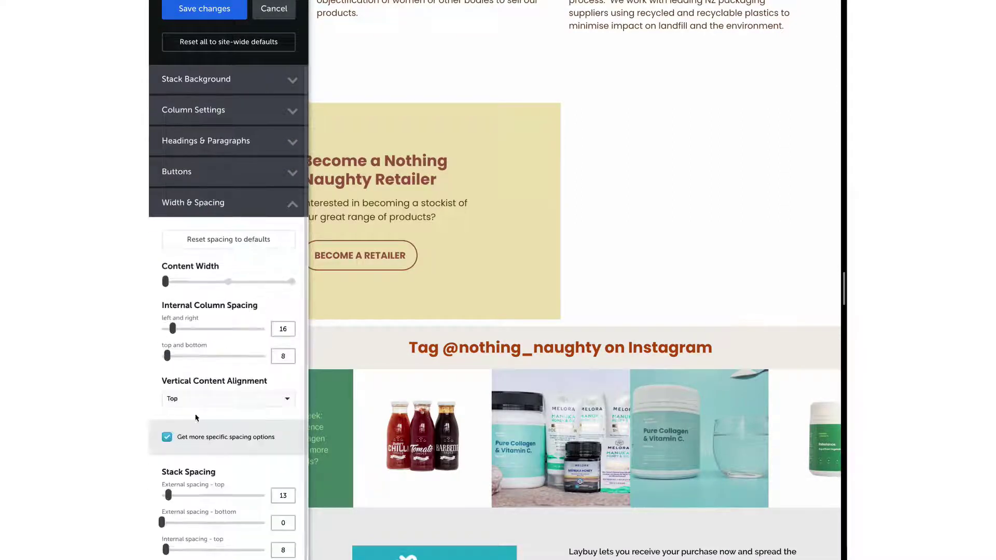
pyautogui.moveTo(170, 551); pyautogui.dragTo(183, 550)
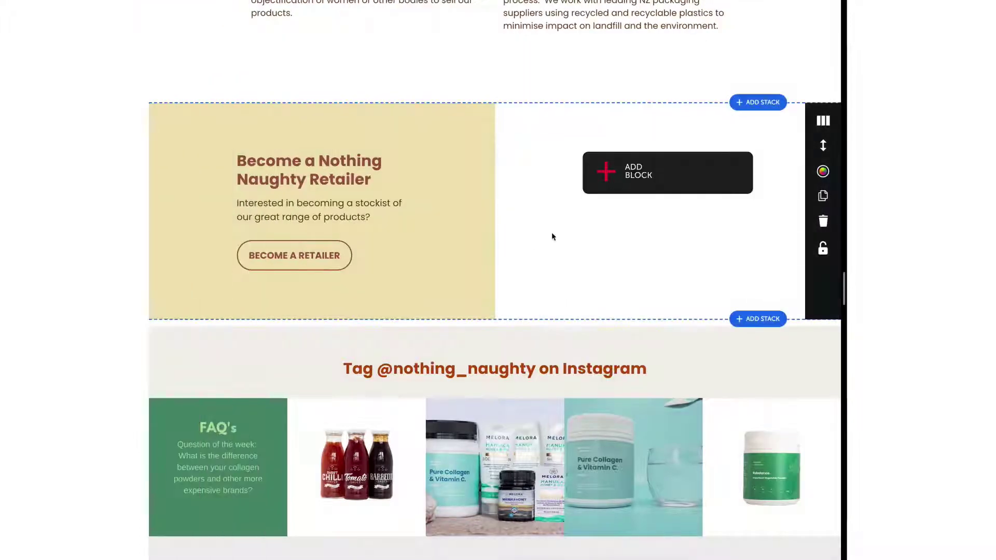
# Check the width and spacing settings of the retailer stack and close them
pyautogui.click(823, 171)
pyautogui.click(236, 201)
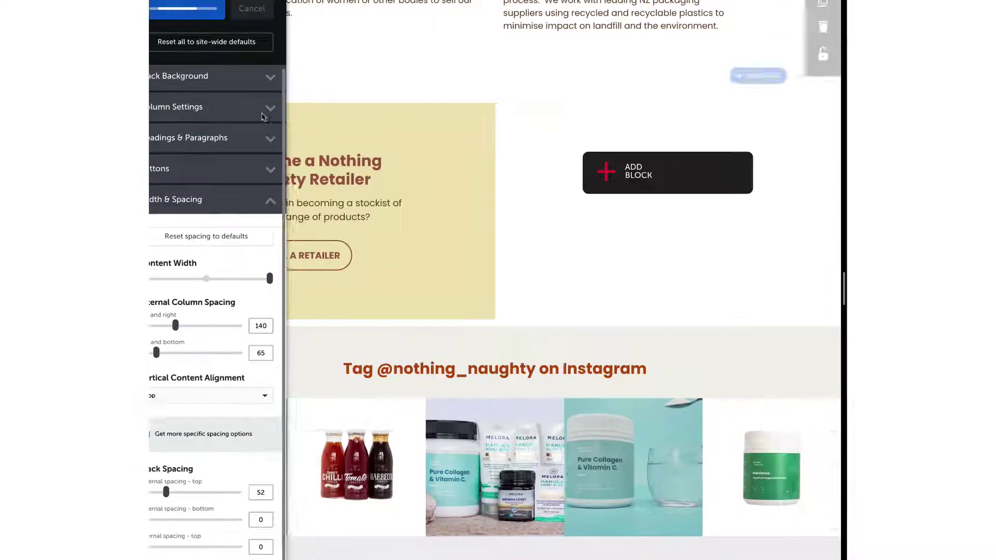
pyautogui.click(658, 410)
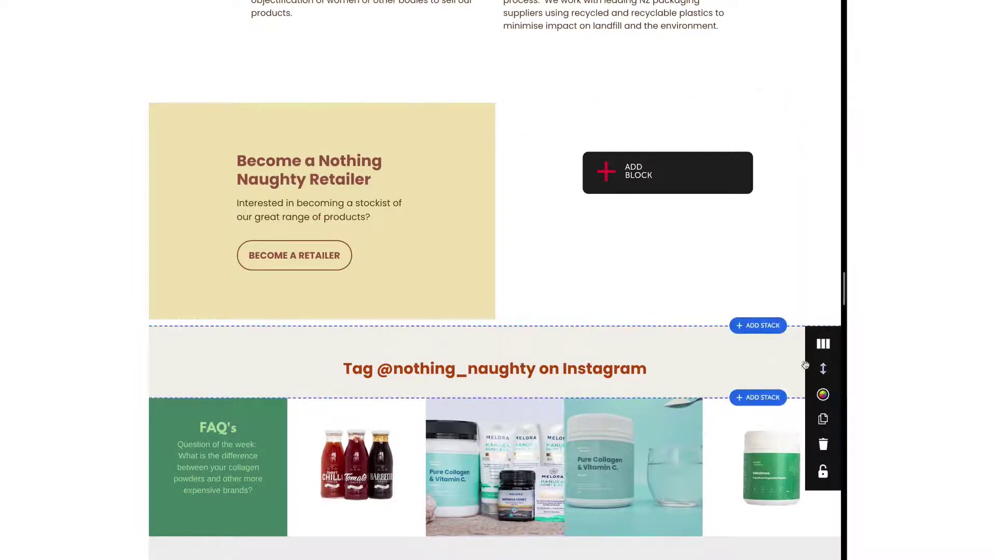
# Reduce the Instagram heading stack's top and bottom internal column spacing and save the changes
pyautogui.click(822, 399)
pyautogui.click(222, 205)
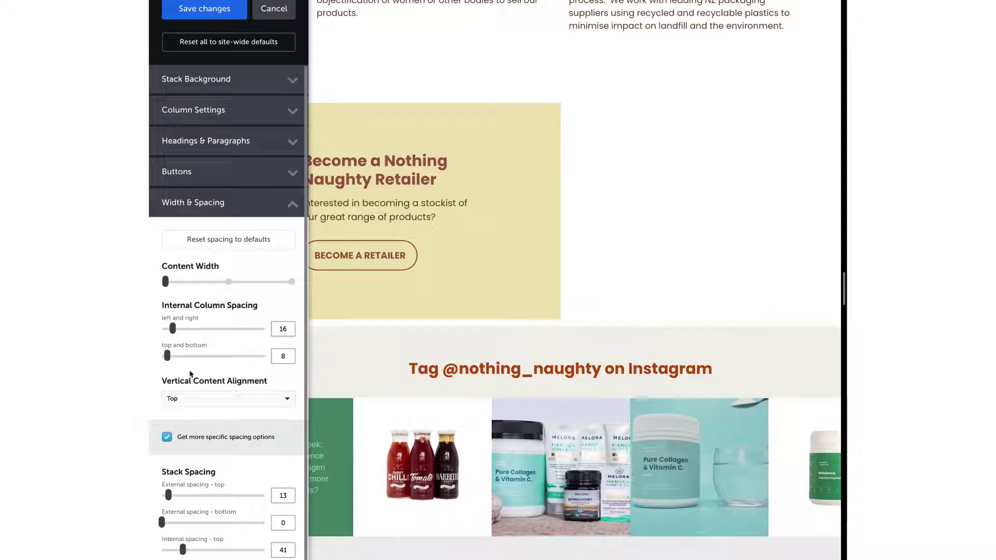
pyautogui.moveTo(167, 356); pyautogui.dragTo(162, 356)
pyautogui.click(207, 9)
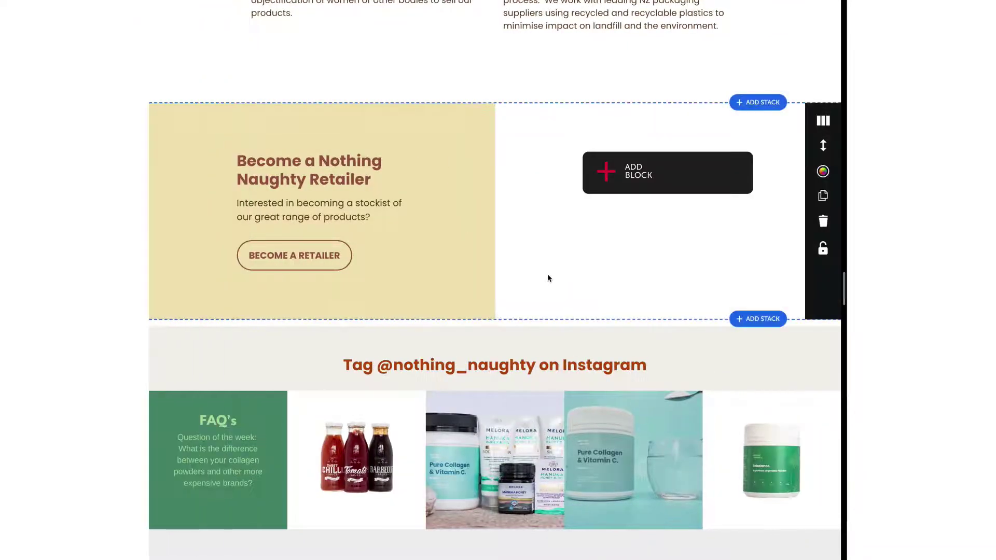
pyautogui.click(823, 173)
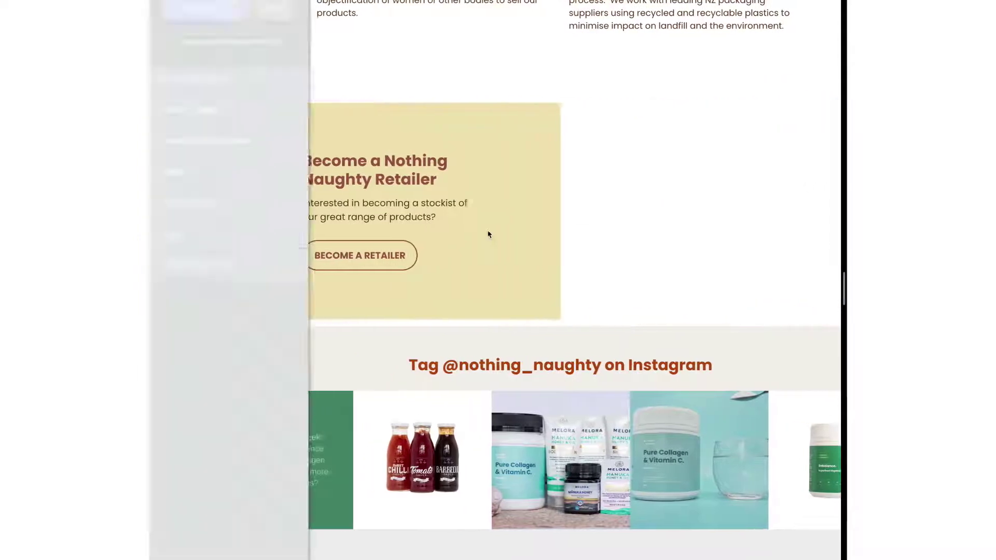
pyautogui.click(247, 206)
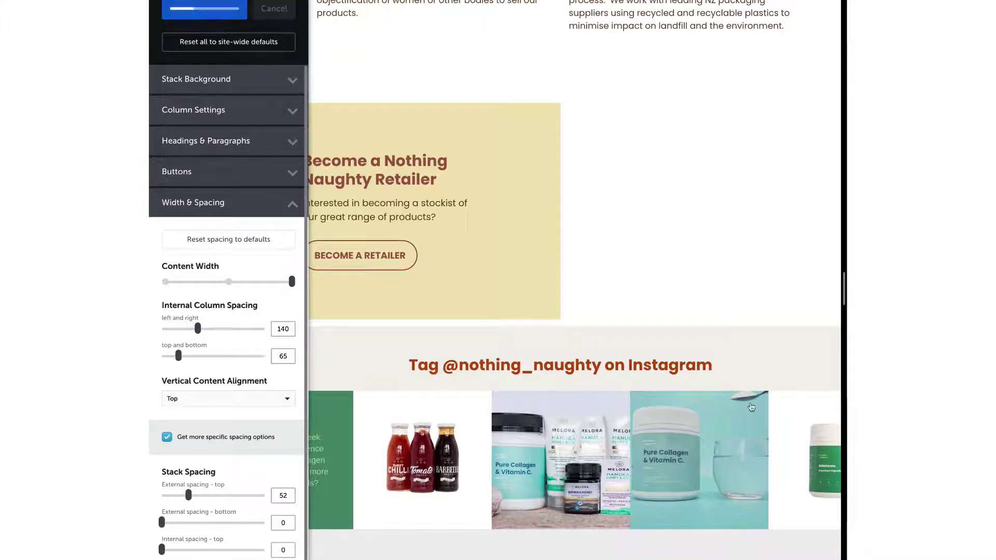
pyautogui.click(273, 8)
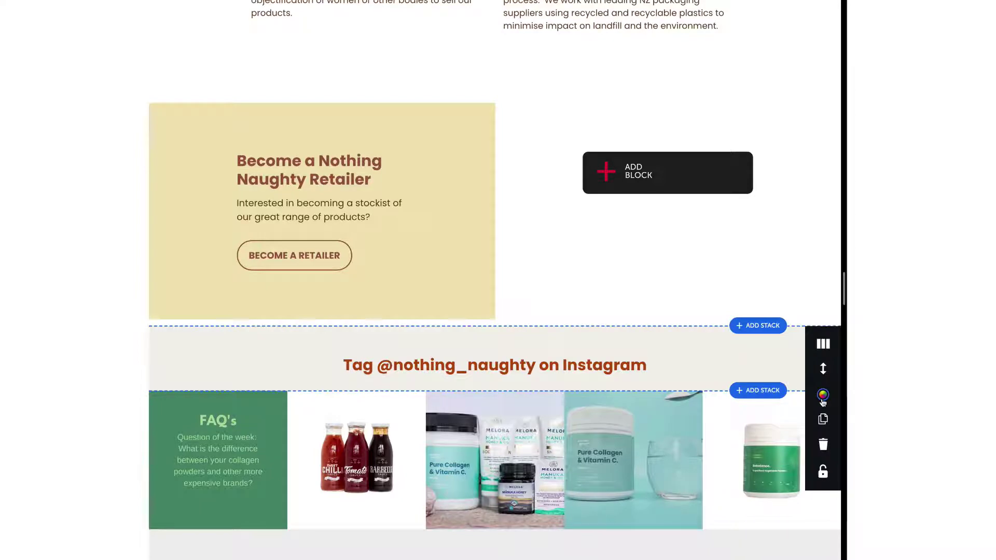
# Remove the external top stack spacing of the Instagram heading stack and save the changes
pyautogui.click(823, 396)
pyautogui.click(246, 206)
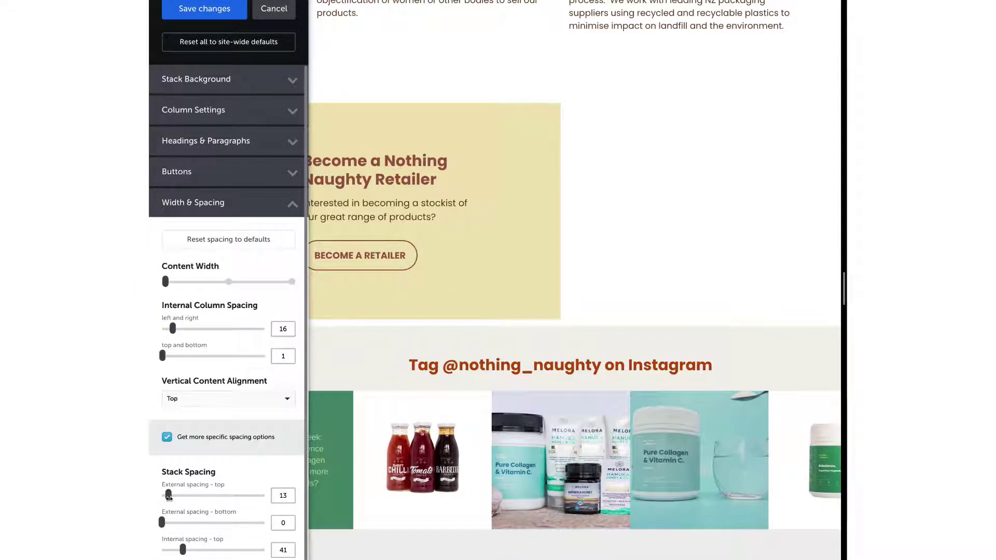
pyautogui.click(202, 9)
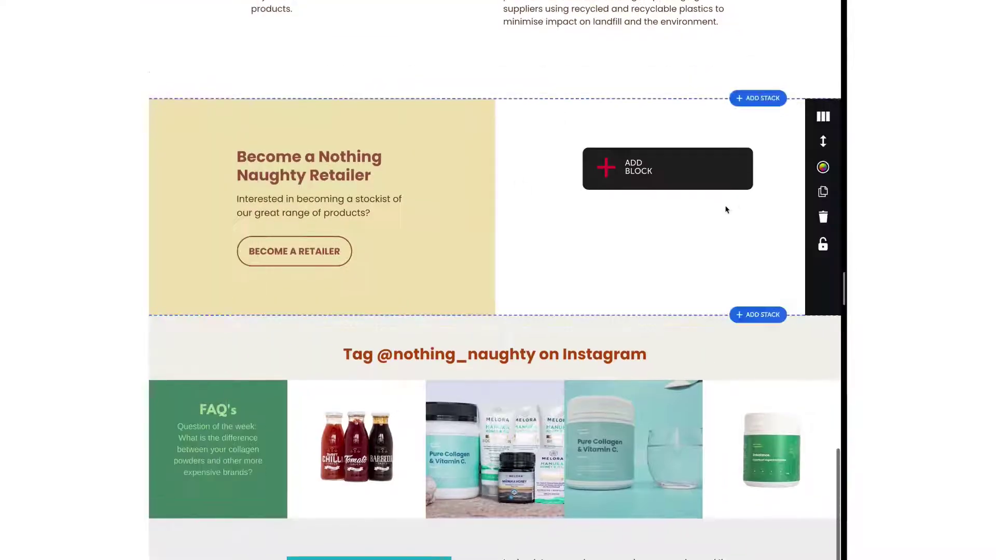
# Unlink the design of the green subscriber form stack above the footer and save the changes
pyautogui.scroll(5, 725, 209)
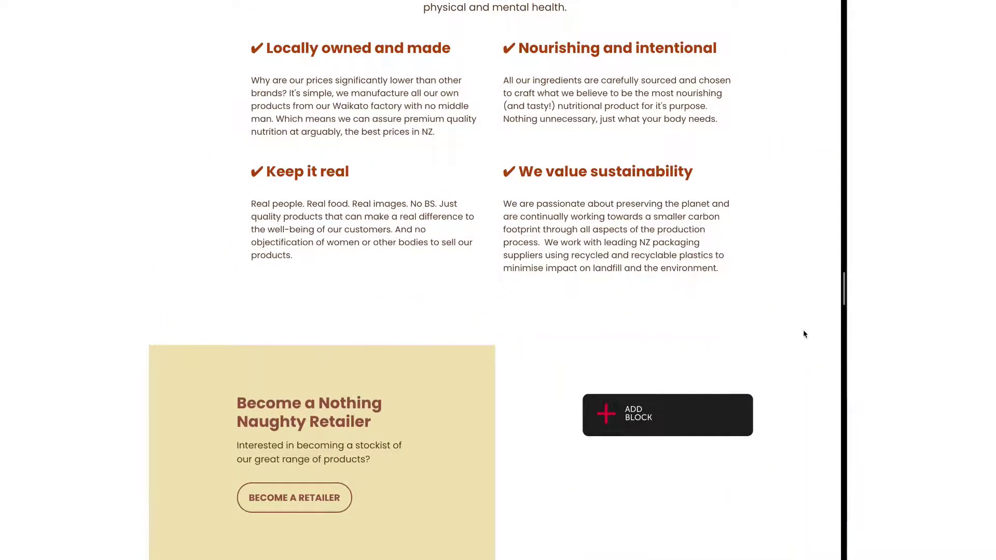
pyautogui.scroll(-5, 777, 328)
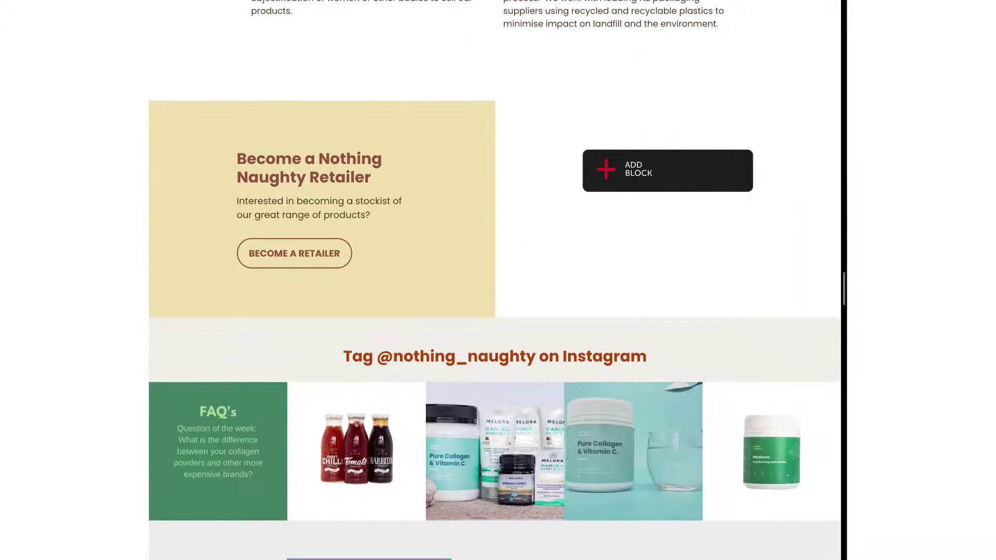
pyautogui.scroll(-2, 707, 399)
pyautogui.scroll(-5, 711, 397)
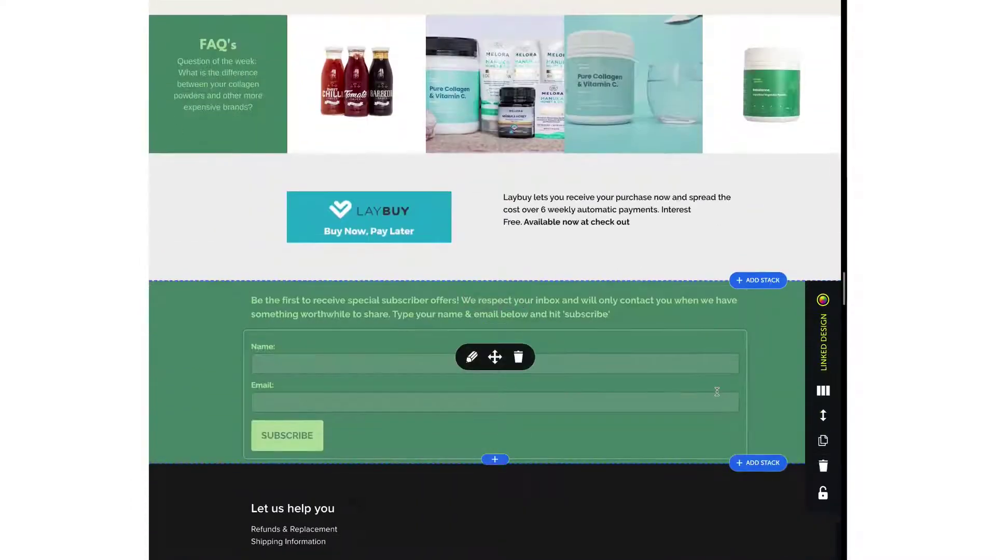
pyautogui.scroll(1, 720, 399)
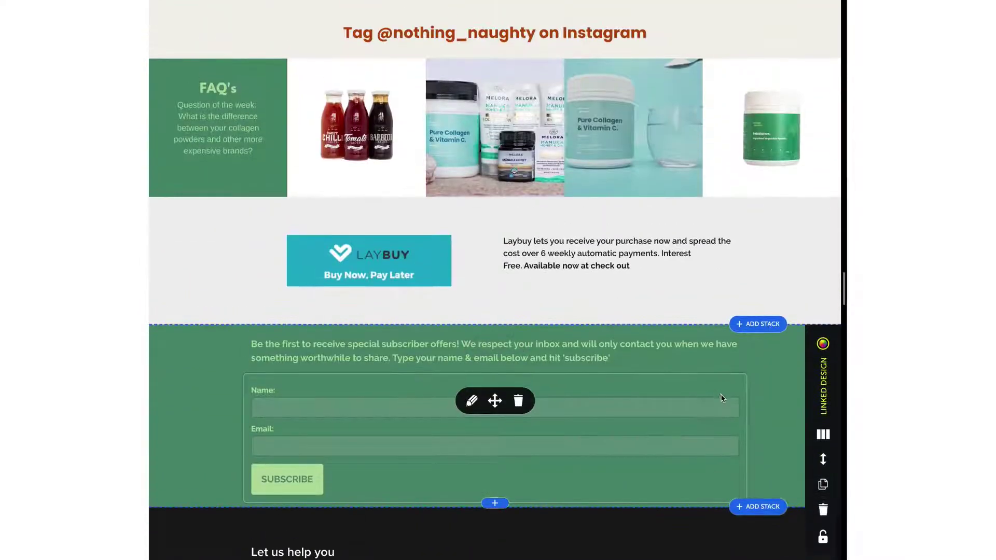
pyautogui.click(823, 343)
pyautogui.click(240, 49)
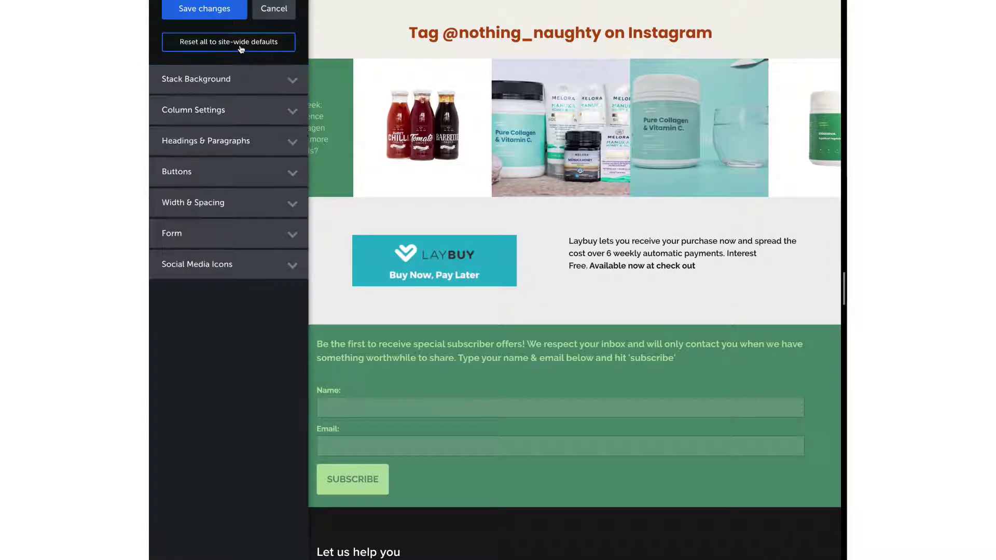
pyautogui.click(206, 10)
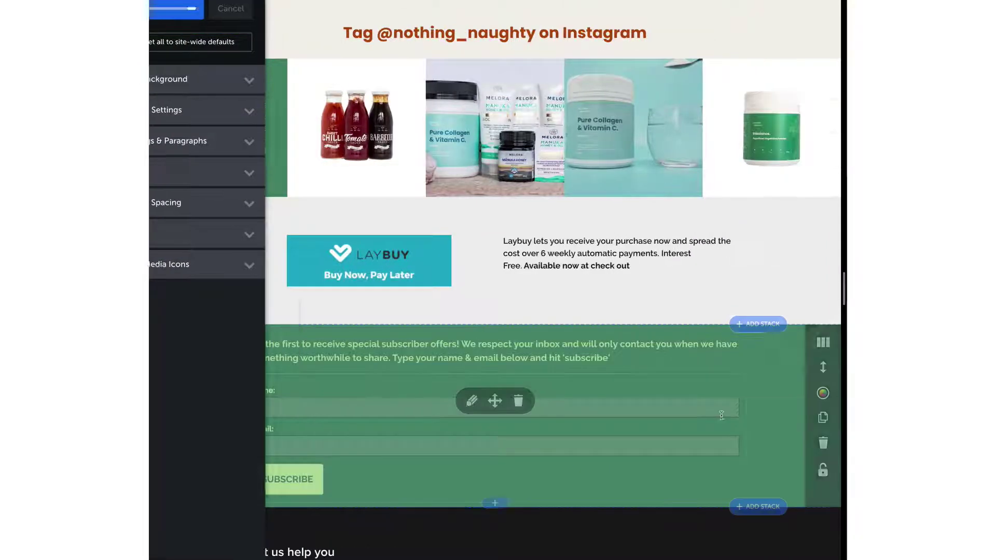
# Change the subscriber stack to a four-column layout and move its text and form into the third column
pyautogui.click(822, 342)
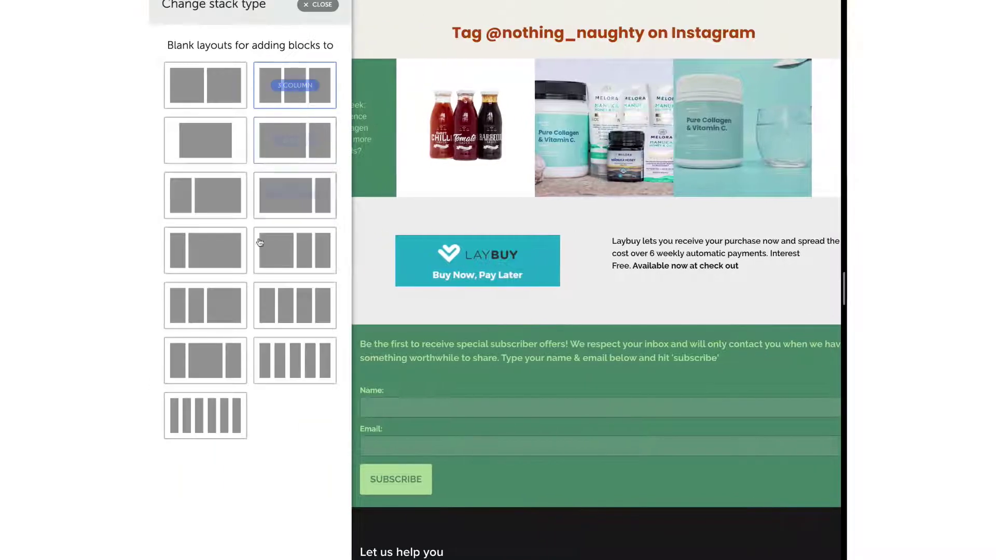
pyautogui.click(296, 312)
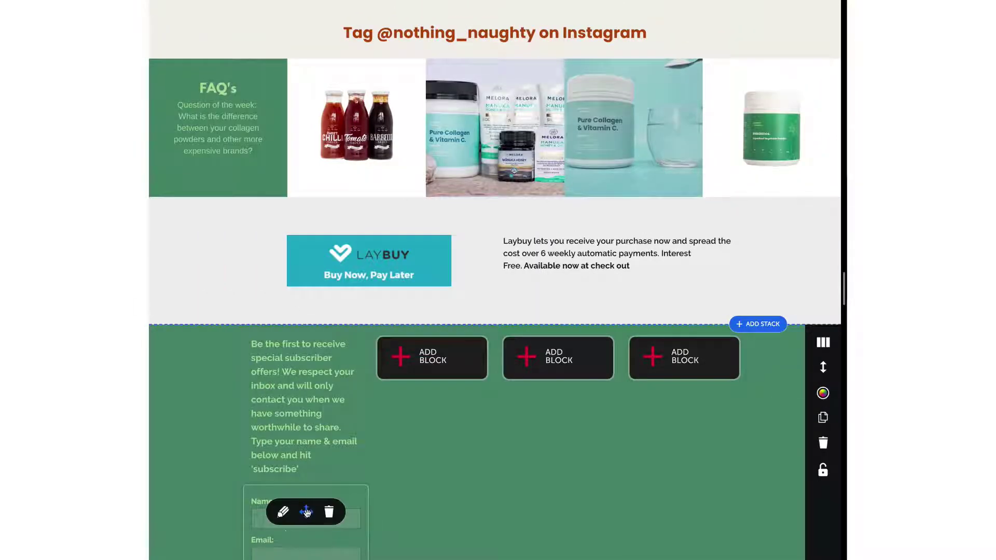
pyautogui.moveTo(326, 355); pyautogui.dragTo(586, 356)
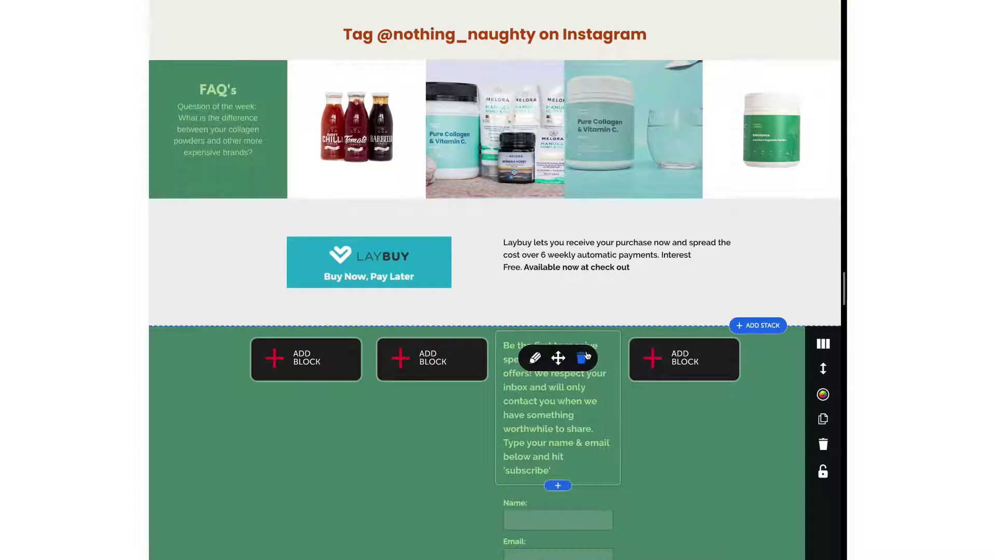
# Title the subscriber text block "Subscribe for offers", end its text at "something worthwhile to share." and save it
pyautogui.click(541, 358)
pyautogui.write('Subscrib')
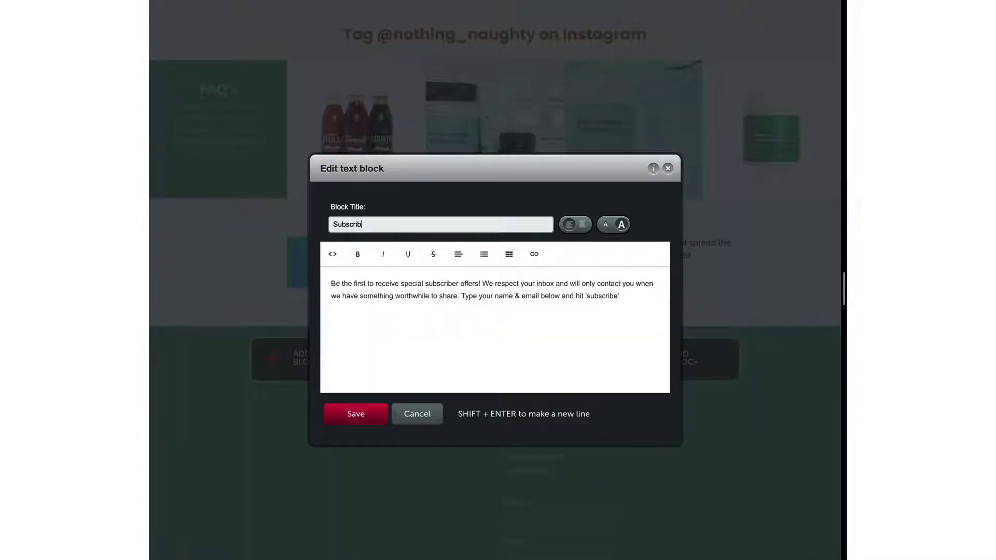
pyautogui.write('e for offers')
pyautogui.moveTo(628, 295); pyautogui.dragTo(316, 275)
pyautogui.write('Be the first to receive special subscriber offers! We respect your inbox and will only contact you when we have something worthwhile to share.')
pyautogui.click(356, 412)
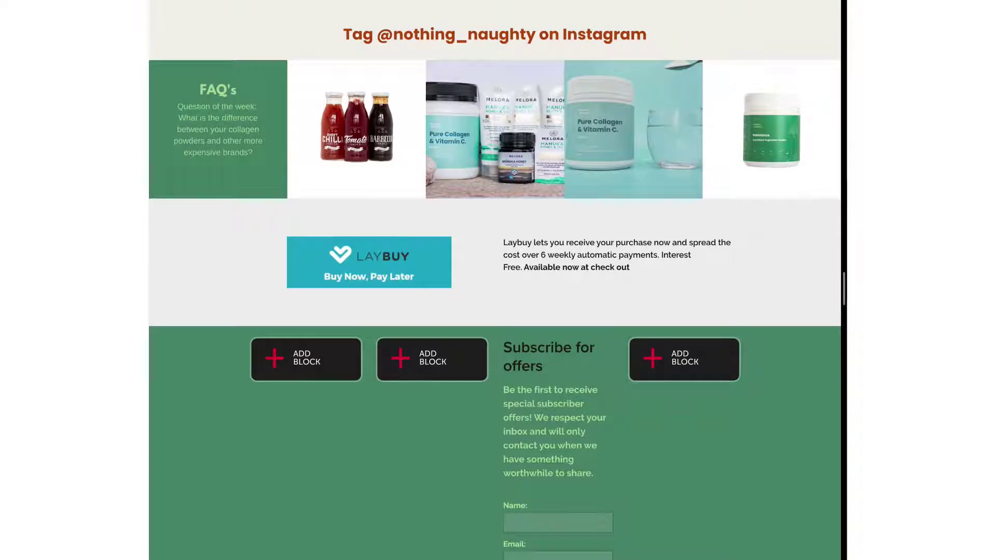
# Add a text block titled "Buy now, pay later" in the fourth column, describing Laybuy's interest-free 6 weekly automatic payments
pyautogui.click(709, 373)
pyautogui.click(388, 257)
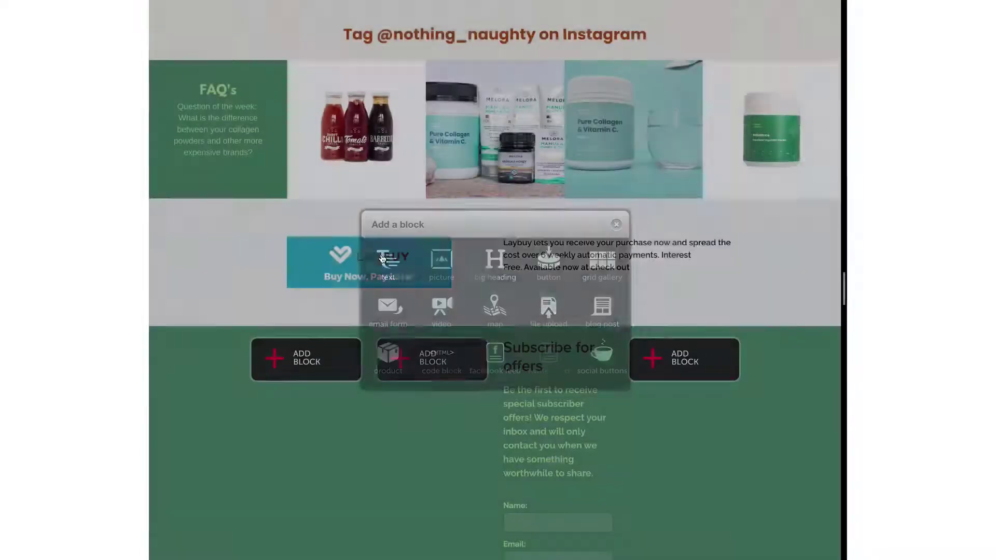
pyautogui.write('Laybuy lets you receive your purchase now and spread the cost over 6 weekly automatic payments. Interest free.')
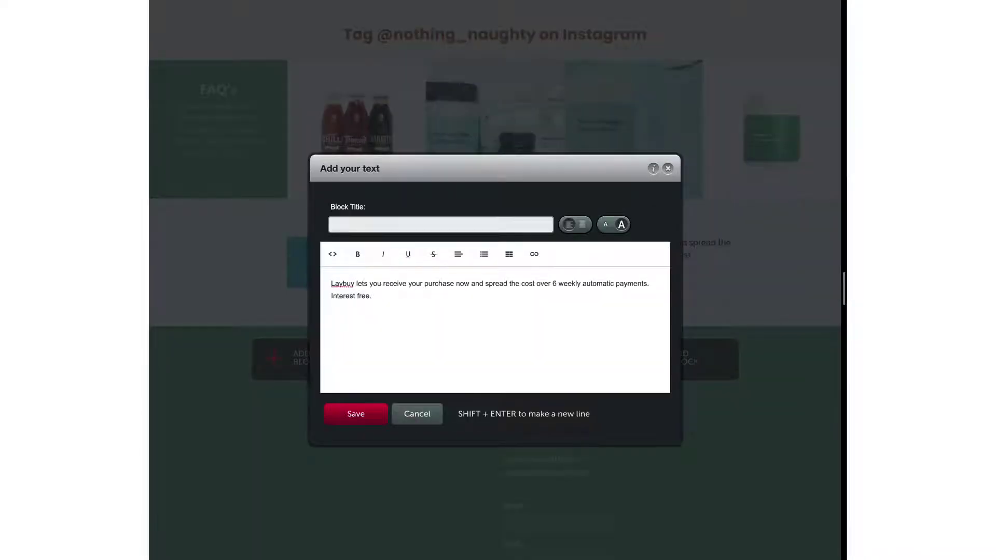
pyautogui.click(450, 225)
pyautogui.write('Buy now, pay later')
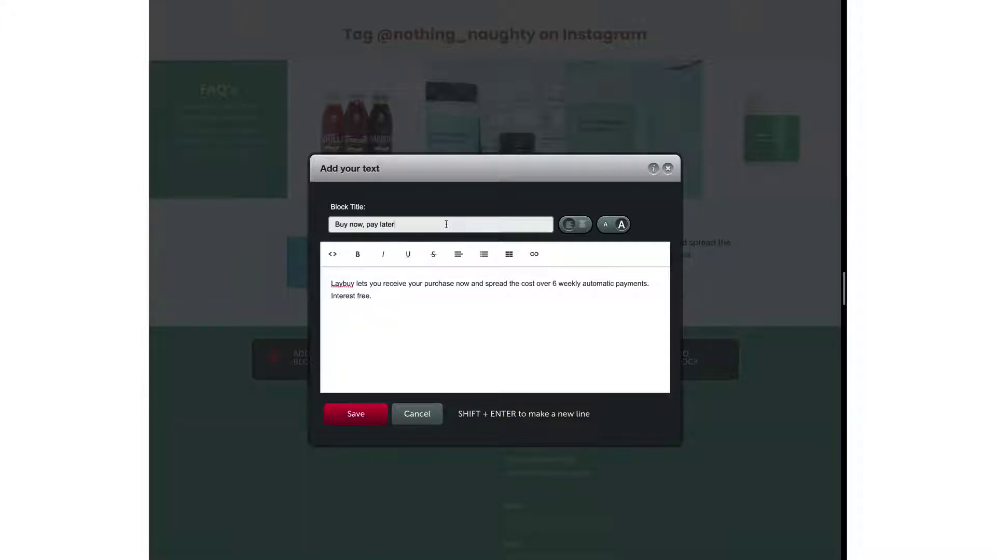
pyautogui.click(353, 414)
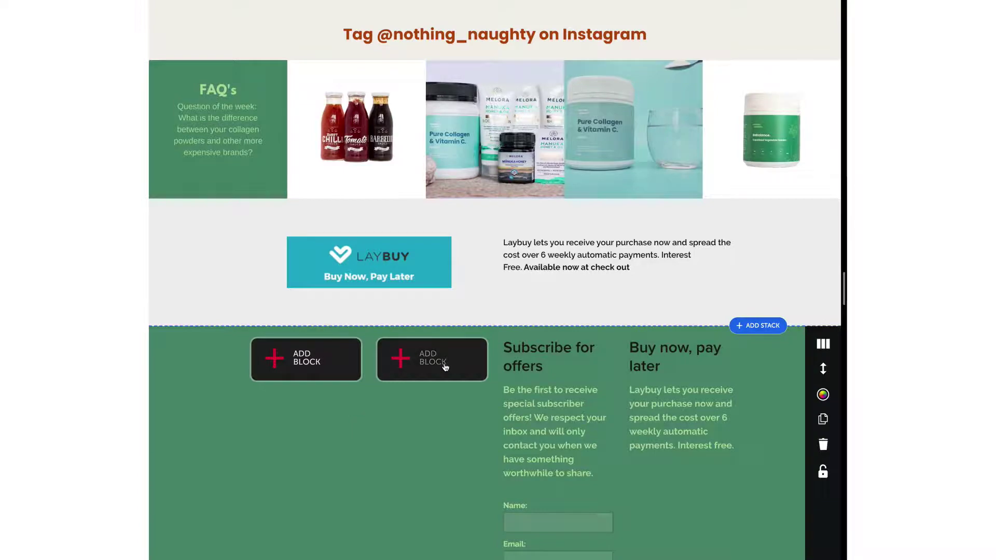
# Insert a text block in the first column and paste in the product category links, from Protein & Health Bars to Fundraising
pyautogui.click(424, 371)
pyautogui.click(389, 263)
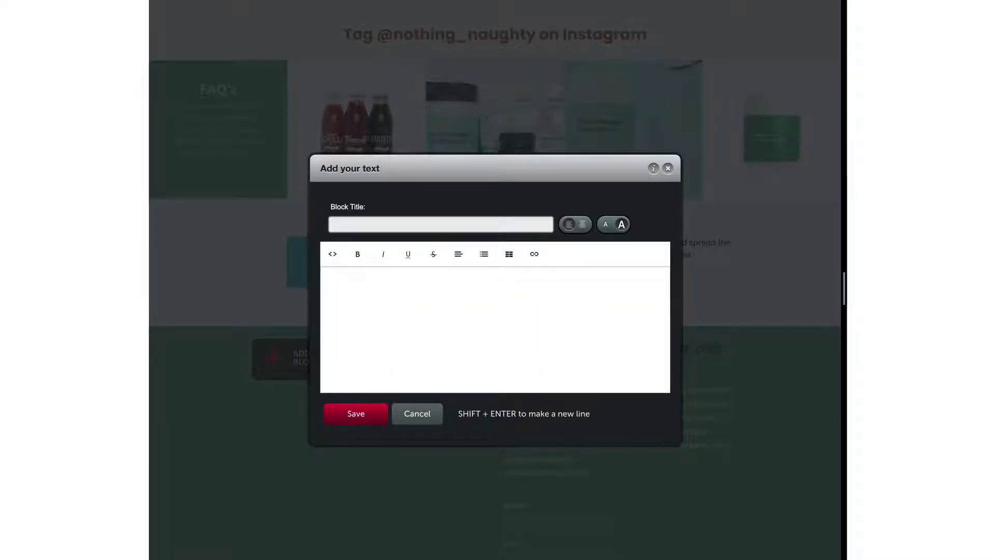
pyautogui.write('Protein & Health BarsPremium Plant ProteinsNatural NZ Whey ProteinPure Collagen Powders & BarsHealth KitchenKeto & Low-carb RangePlant-based Meat AlternativesSuperfood PowdersSupplements & Sports FuelGluten-free CookiesGift BoxesFundraising')
# Put each category link from Protein & Health Bars through Gluten-free Cookies on its own line and save the block
pyautogui.click(403, 283)
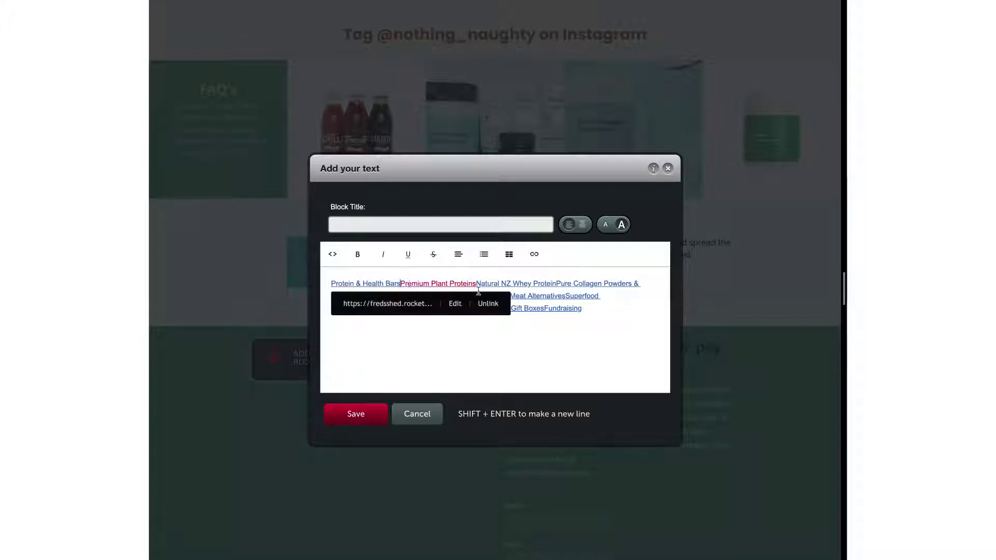
pyautogui.hotkey('shift', 'Return')
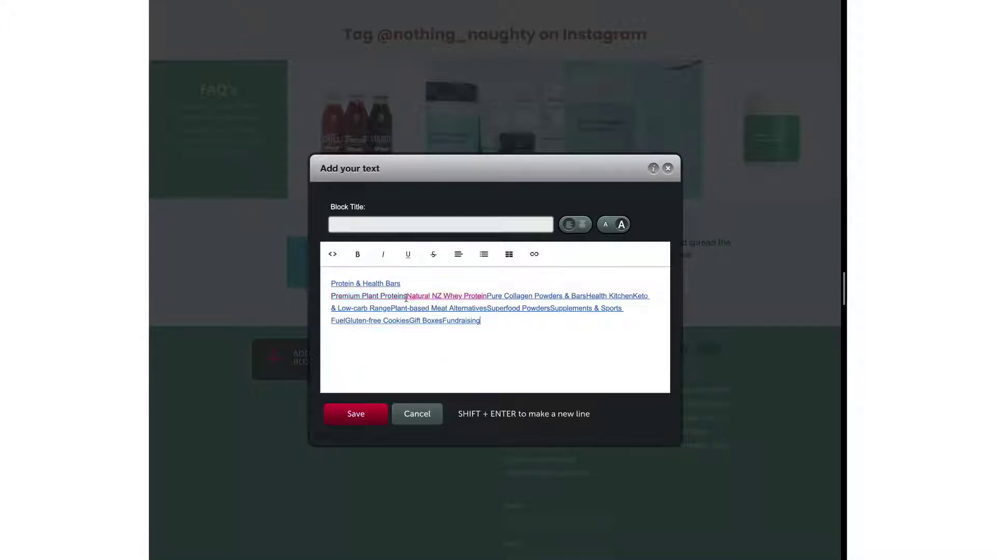
pyautogui.click(406, 296)
pyautogui.hotkey('shift', 'Return')
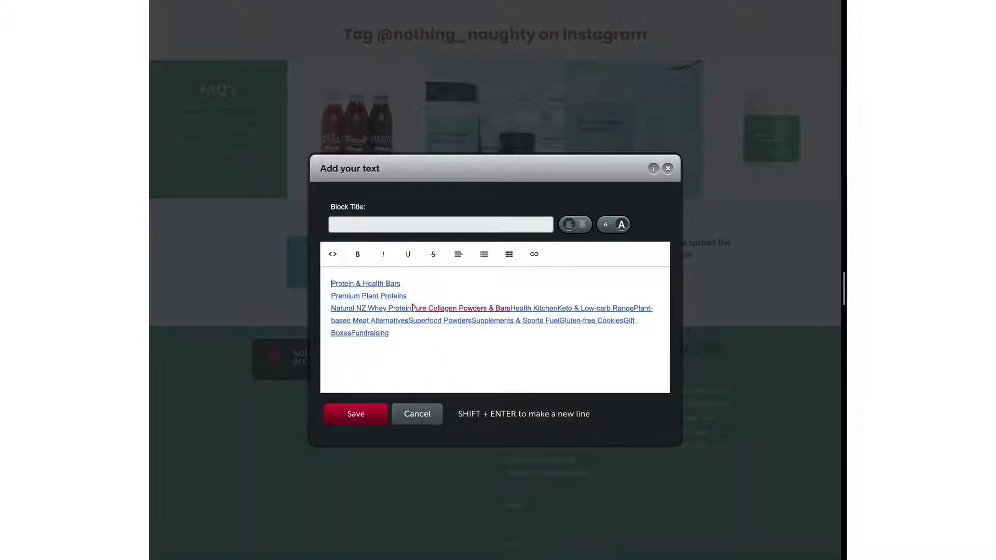
pyautogui.click(412, 308)
pyautogui.hotkey('shift', 'Return')
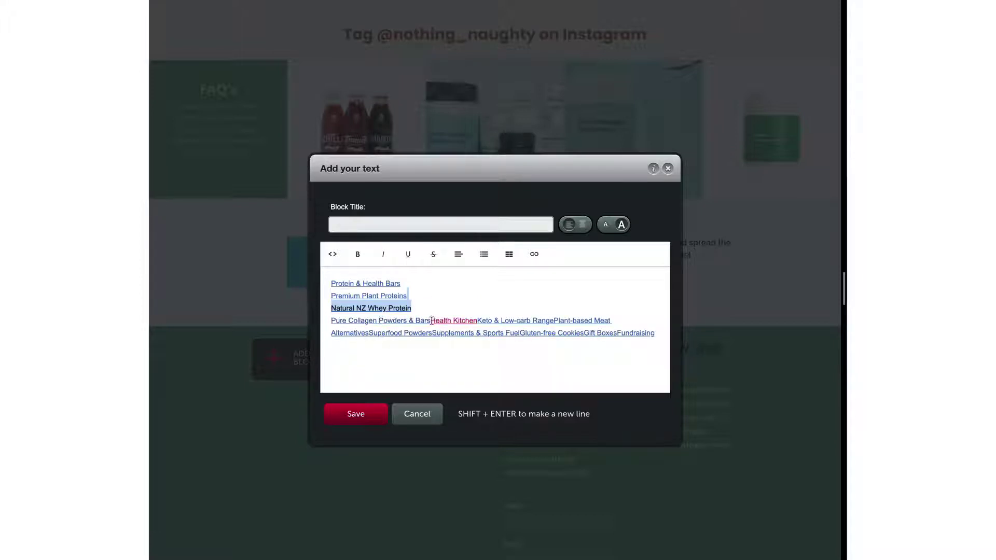
pyautogui.click(429, 320)
pyautogui.hotkey('shift', 'Return')
pyautogui.click(379, 333)
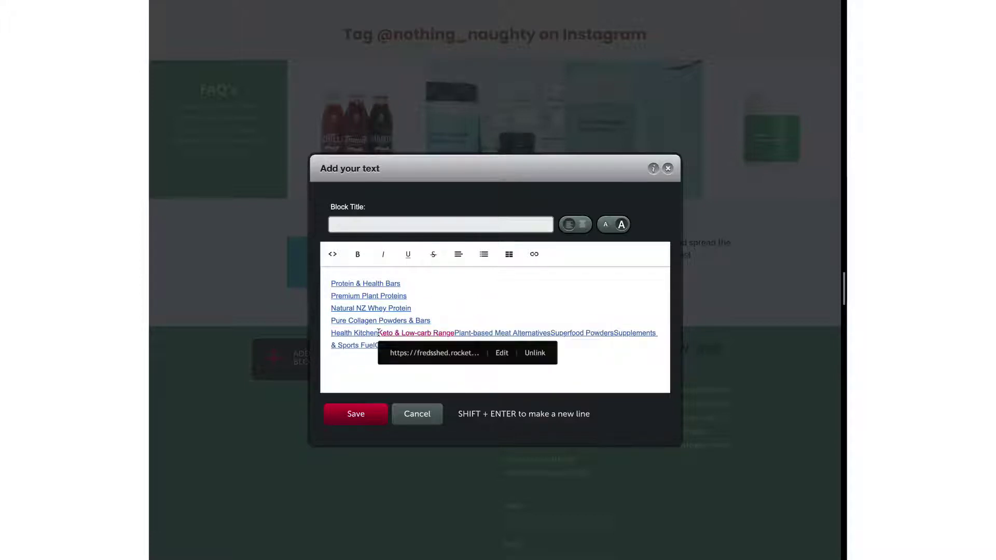
pyautogui.hotkey('shift', 'Return')
pyautogui.click(408, 345)
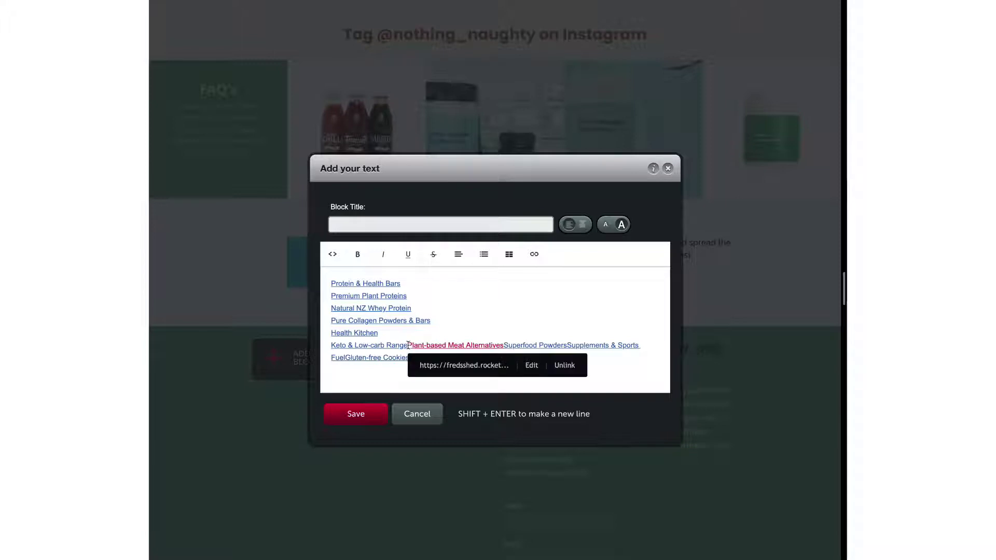
pyautogui.hotkey('shift', 'Return')
pyautogui.click(427, 358)
pyautogui.hotkey('shift', 'Return')
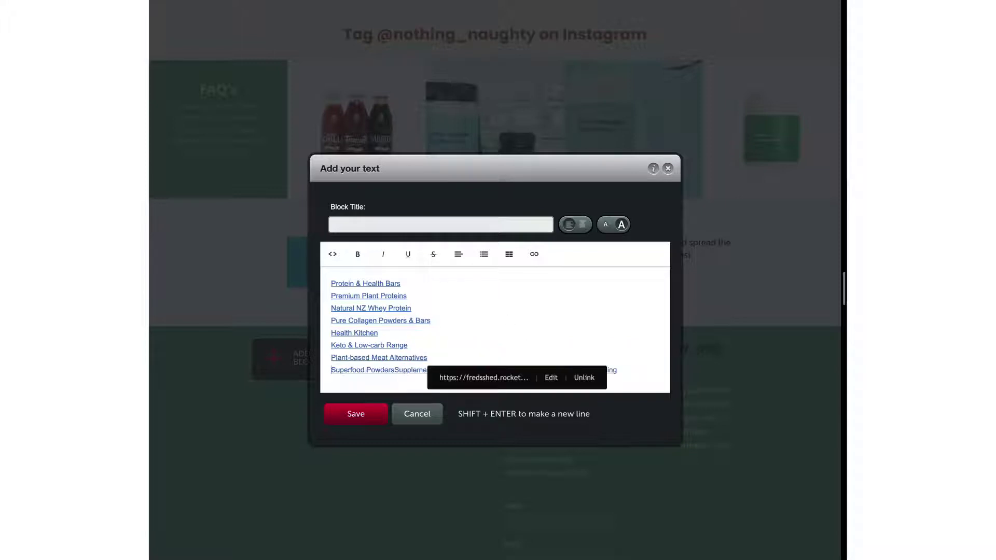
pyautogui.click(394, 370)
pyautogui.hotkey('shift', 'Return')
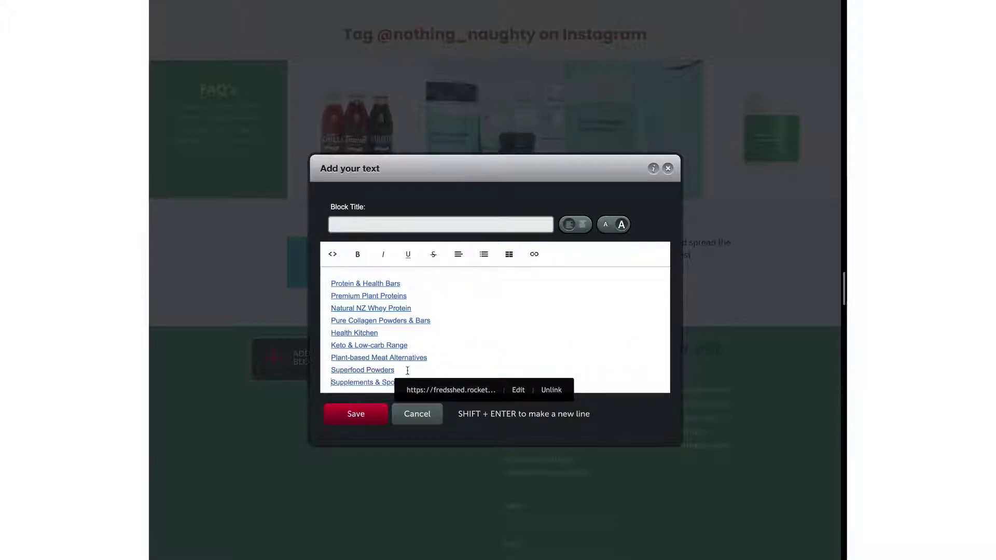
pyautogui.click(490, 351)
pyautogui.scroll(-1, 415, 365)
pyautogui.click(418, 366)
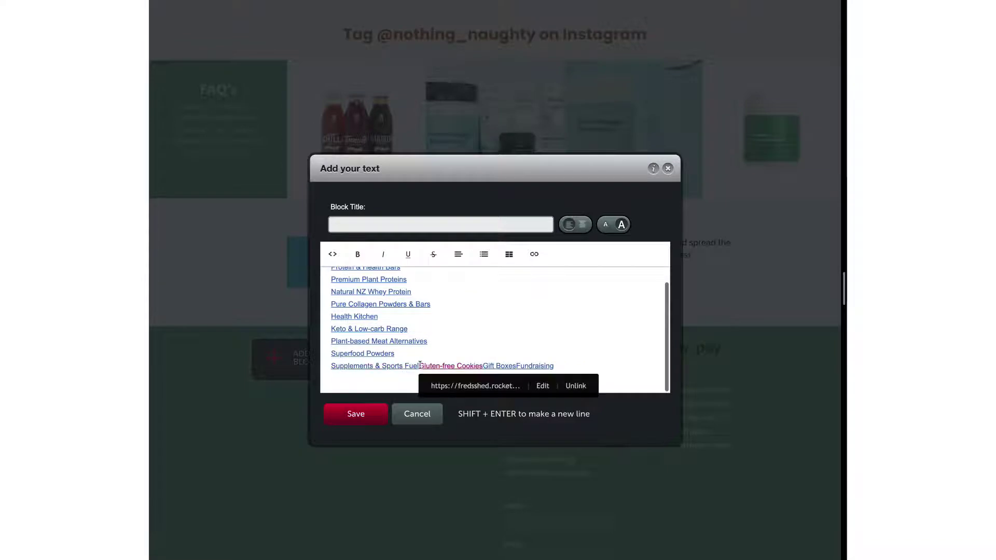
pyautogui.hotkey('shift', 'Return')
pyautogui.scroll(-1, 495, 322)
pyautogui.click(395, 368)
pyautogui.hotkey('shift', 'Return')
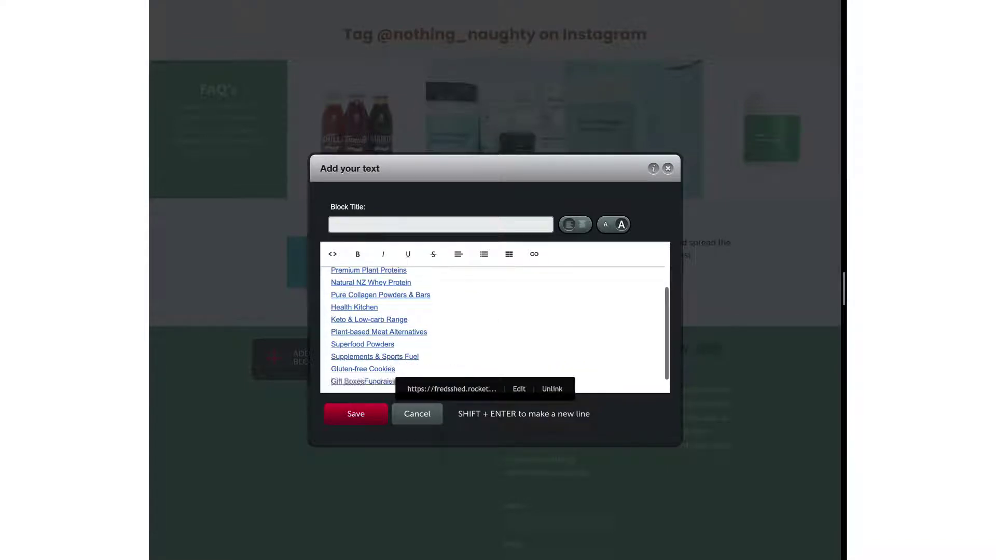
pyautogui.click(509, 337)
pyautogui.scroll(1, 495, 337)
pyautogui.scroll(-2, 496, 337)
pyautogui.click(354, 413)
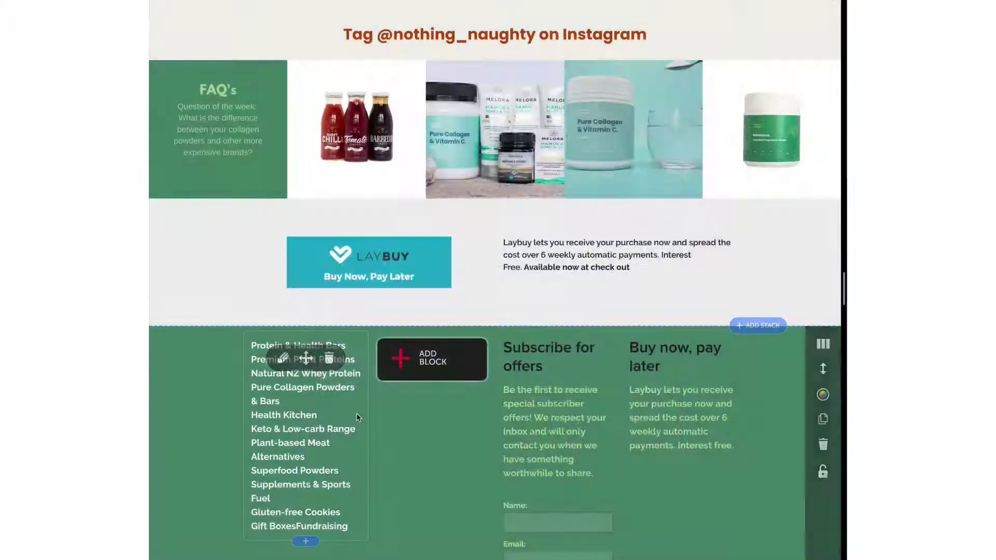
# Give the category links text block the title "Categories" and save it
pyautogui.click(284, 359)
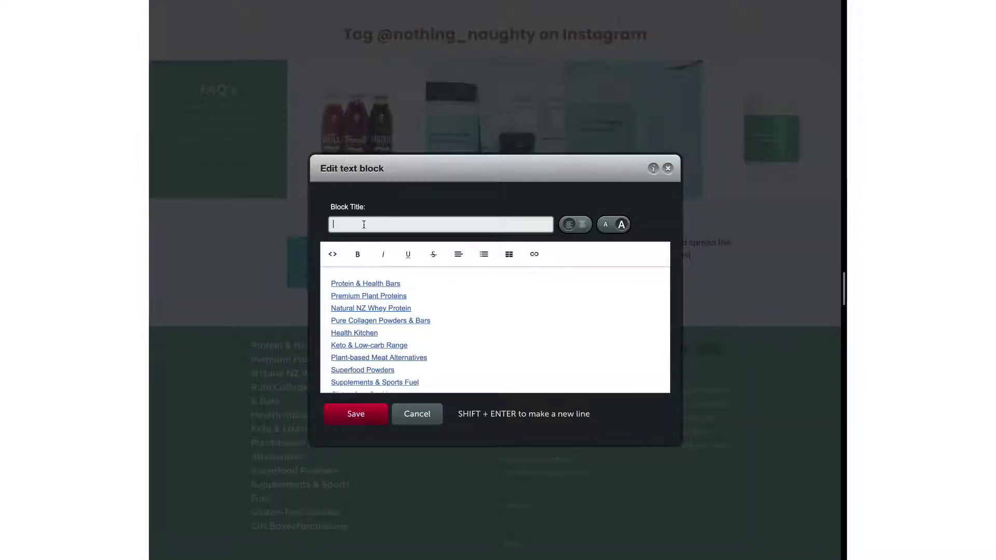
pyautogui.write('s')
pyautogui.click(361, 413)
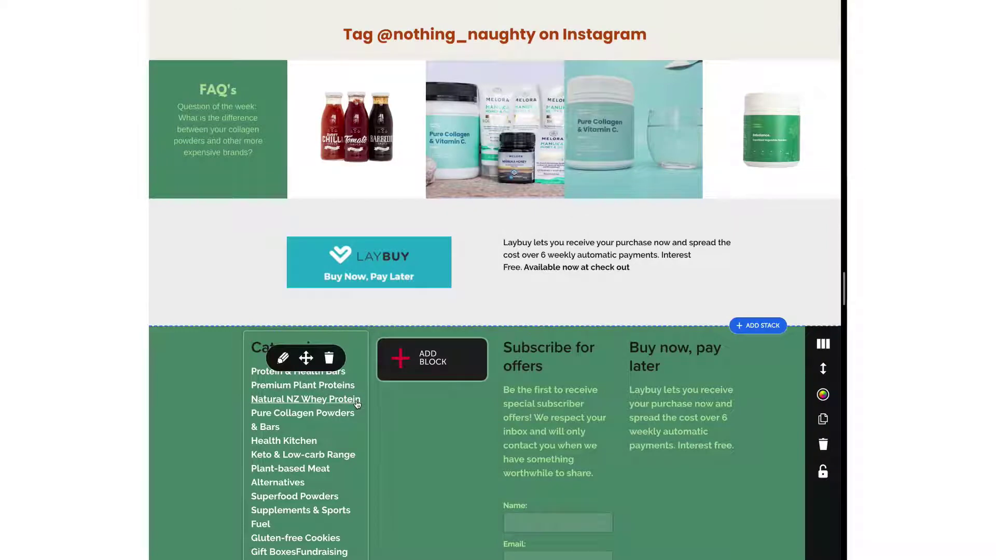
# Add a text block titled "Let us help you" in the second column, listing Refunds & Replacement and Shipping Information on separate lines
pyautogui.click(432, 359)
pyautogui.click(388, 261)
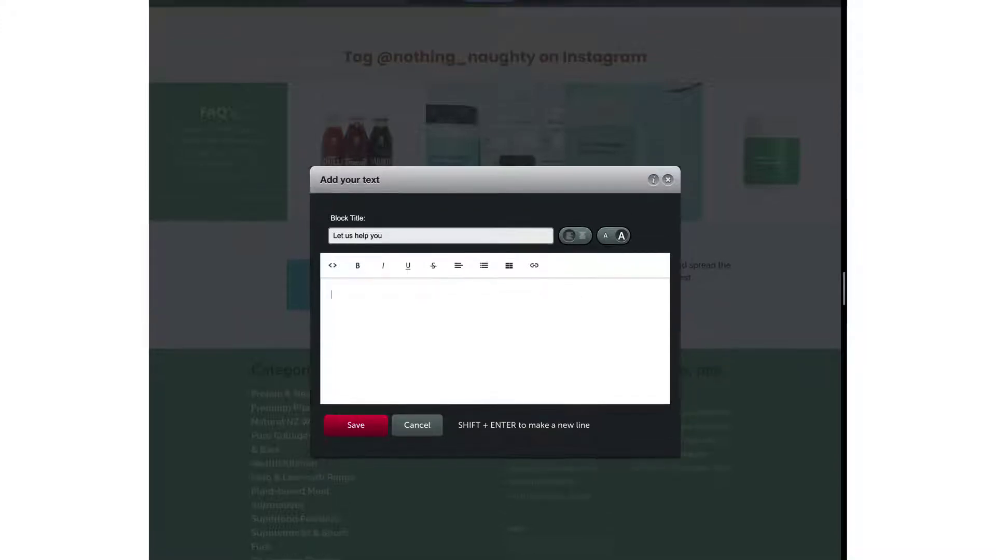
pyautogui.click(290, 4)
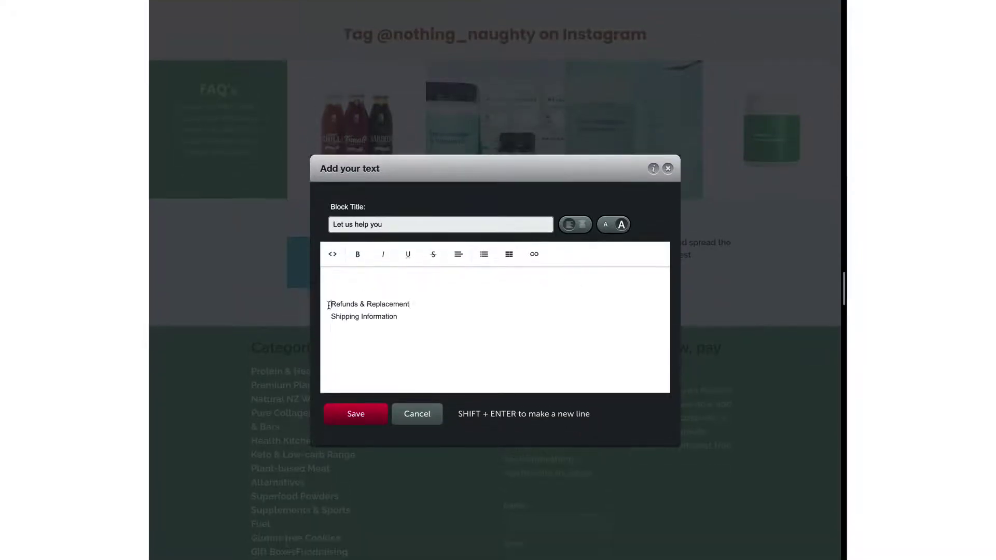
pyautogui.press('BackSpace')
pyautogui.hotkey('shift', 'Return')
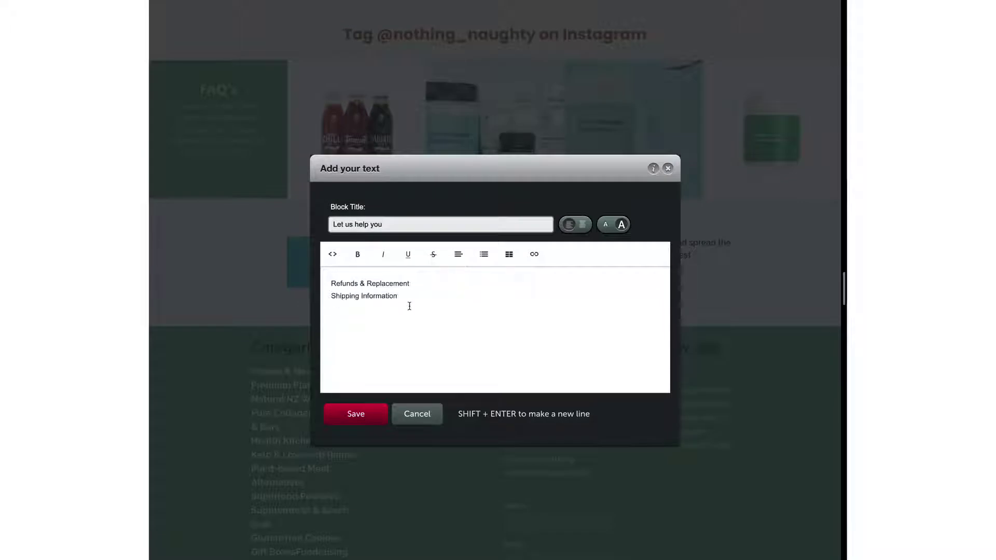
# Link the "Refunds & Replacement" line to the site's Refunds & Replacements page
pyautogui.moveTo(420, 283); pyautogui.dragTo(315, 280)
pyautogui.click(535, 254)
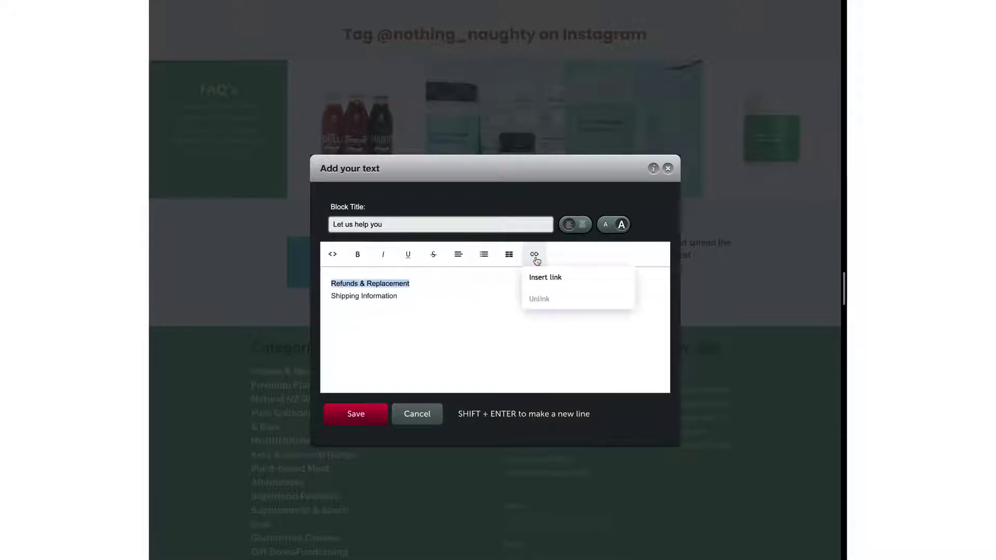
pyautogui.click(545, 276)
pyautogui.click(444, 252)
pyautogui.write('ref')
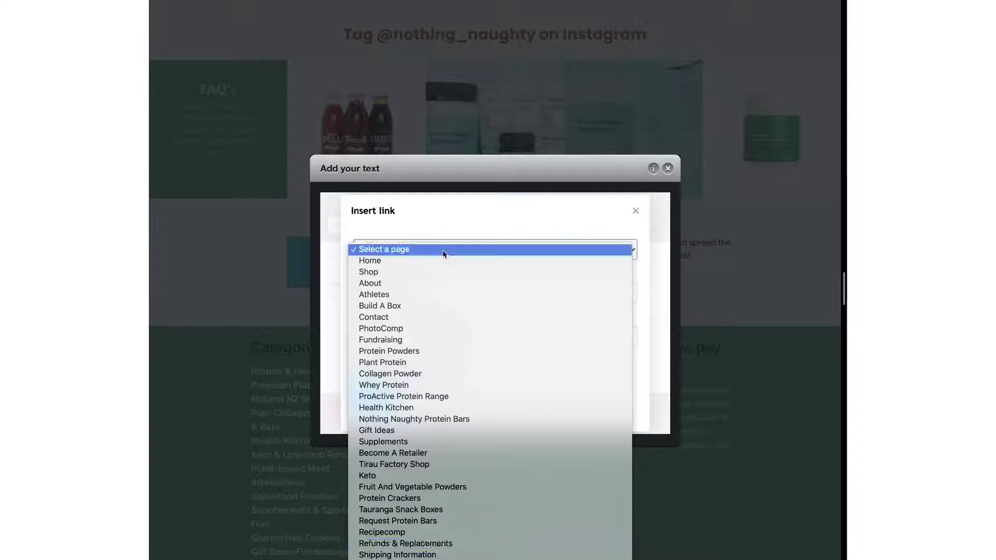
pyautogui.press('Return')
pyautogui.click(374, 392)
# Link the "Shipping Information" line to the site's Shipping Information page and save the text block
pyautogui.moveTo(398, 296); pyautogui.dragTo(331, 295)
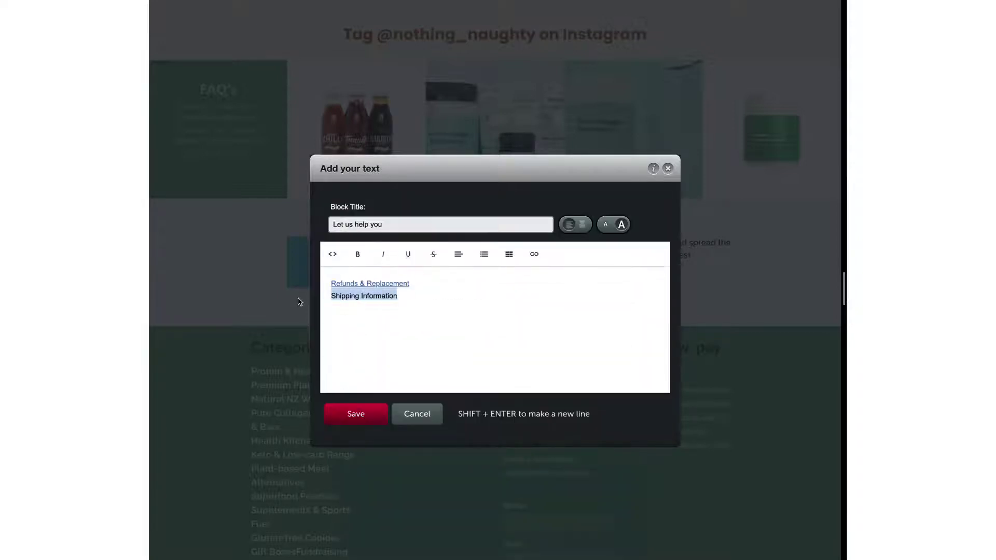
pyautogui.tripleClick(426, 293)
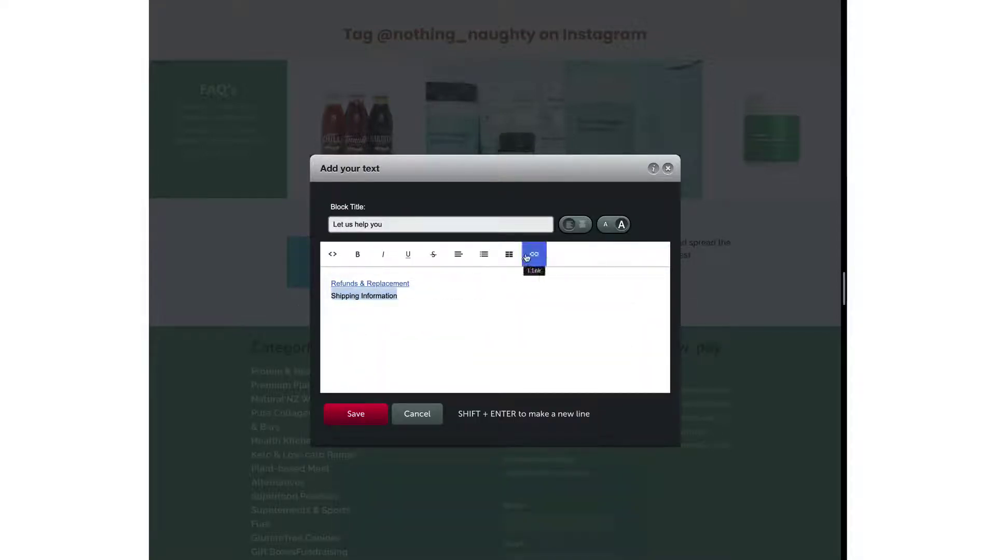
pyautogui.click(534, 254)
pyautogui.click(543, 278)
pyautogui.click(446, 252)
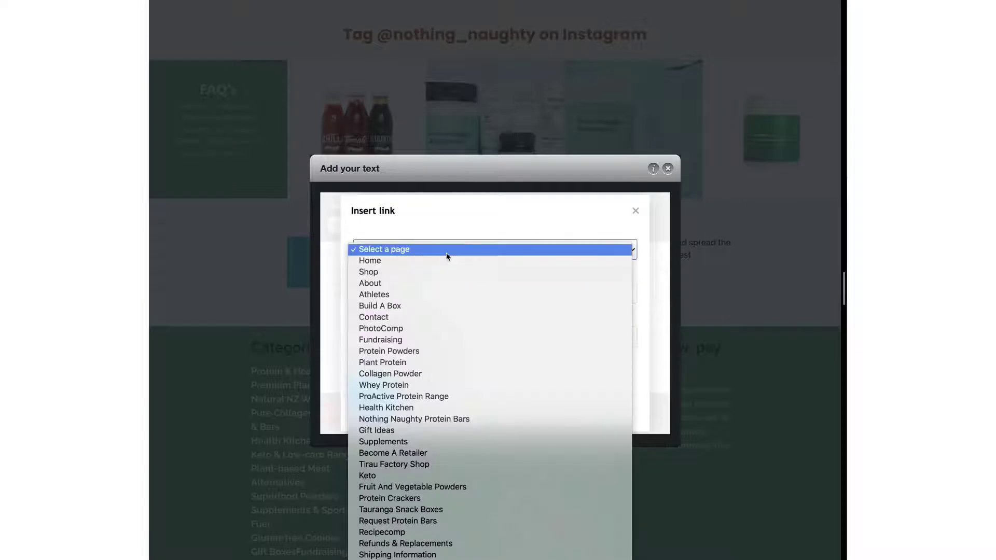
pyautogui.write('shi')
pyautogui.press('Return')
pyautogui.click(374, 393)
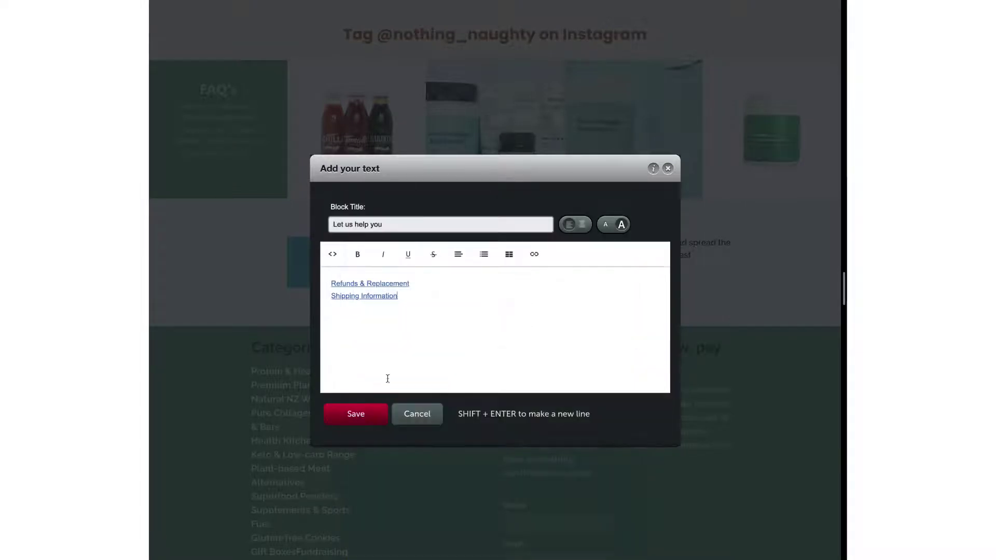
pyautogui.click(372, 420)
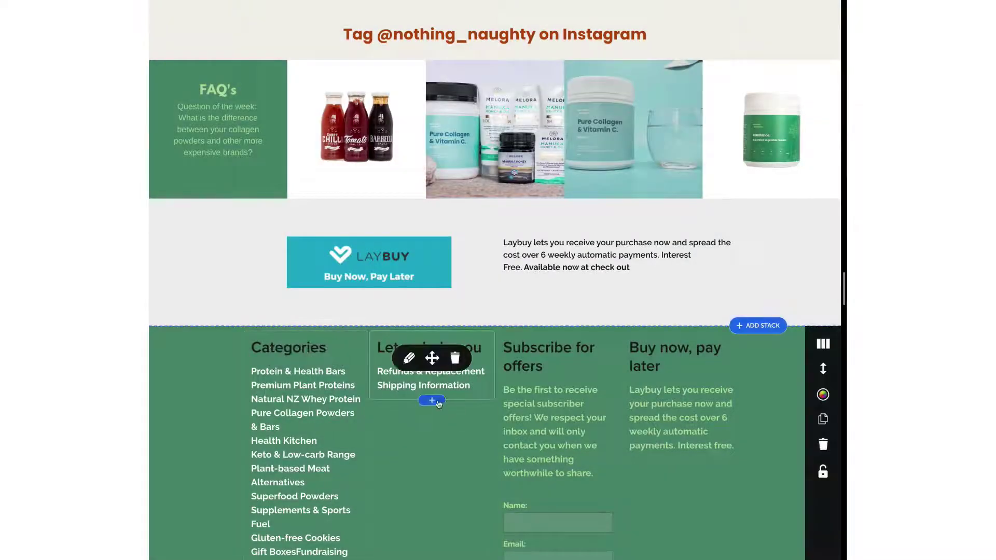
# Add a social buttons block below the help links and display the buttons as icons
pyautogui.click(438, 405)
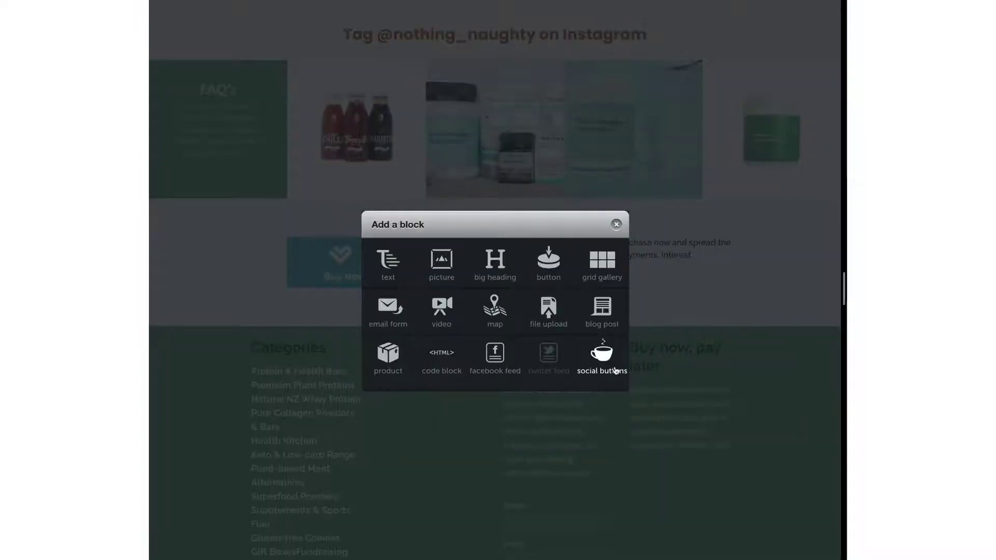
pyautogui.click(601, 353)
pyautogui.click(409, 429)
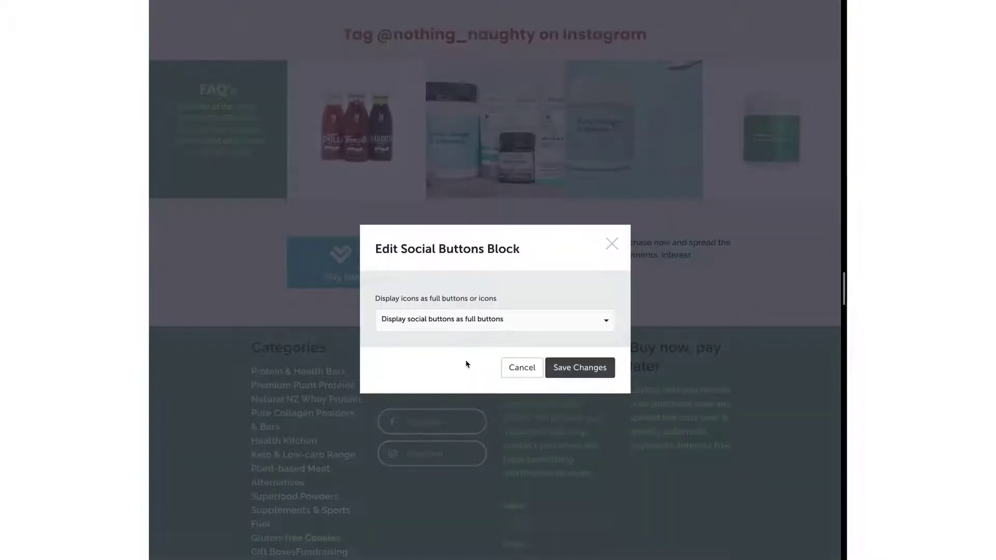
pyautogui.click(480, 321)
pyautogui.click(472, 356)
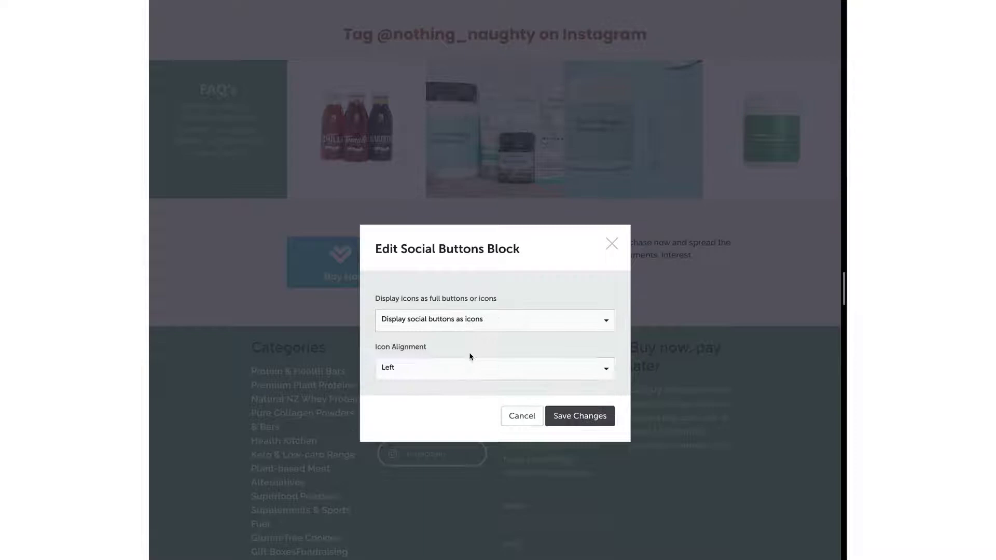
pyautogui.click(557, 412)
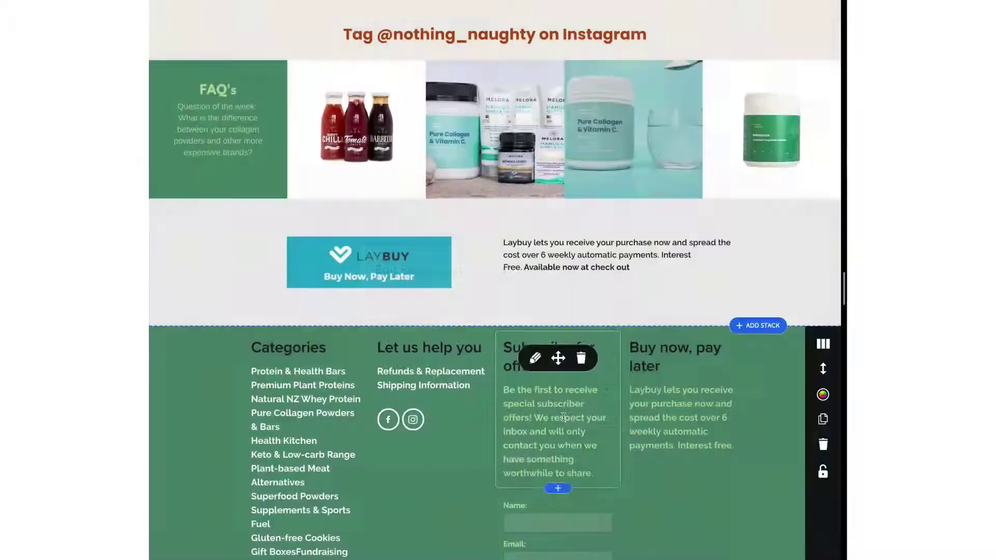
# Set the footer stack's background colour to the recently used off-white #f2efea
pyautogui.click(824, 396)
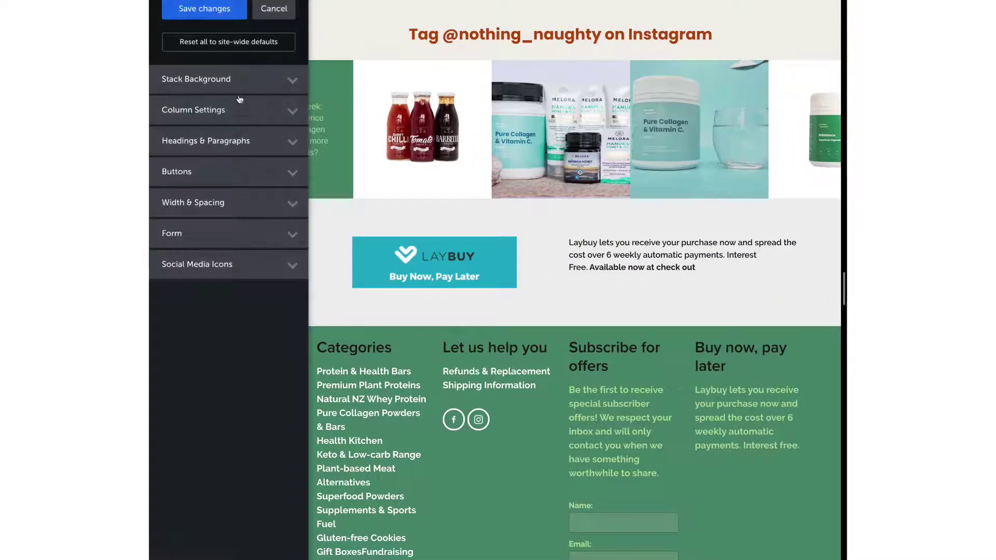
pyautogui.click(242, 87)
pyautogui.click(223, 186)
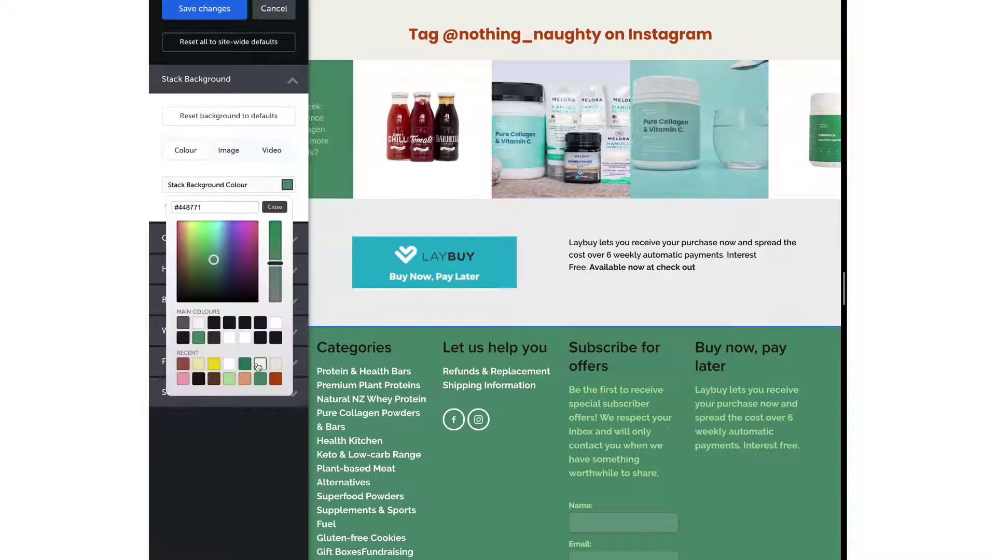
pyautogui.click(260, 365)
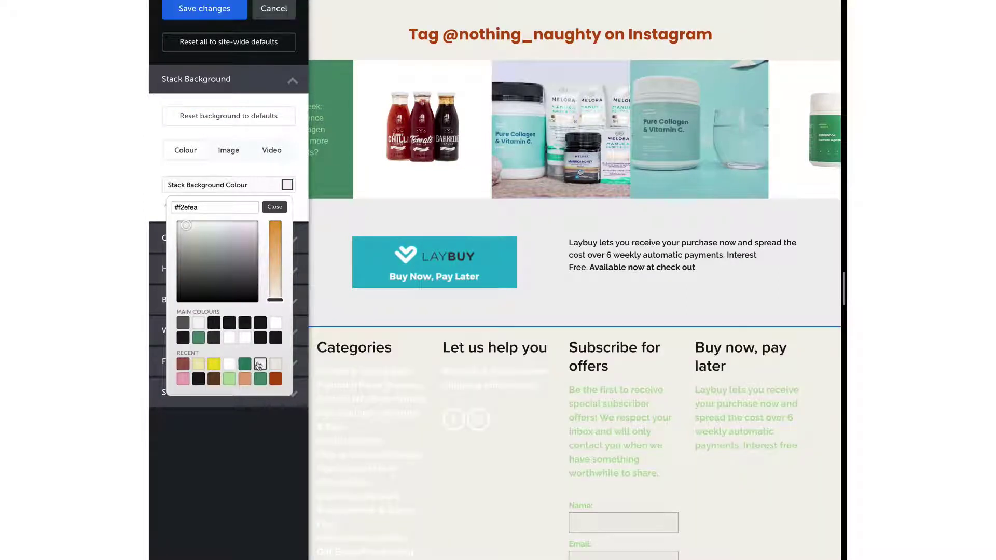
pyautogui.click(274, 208)
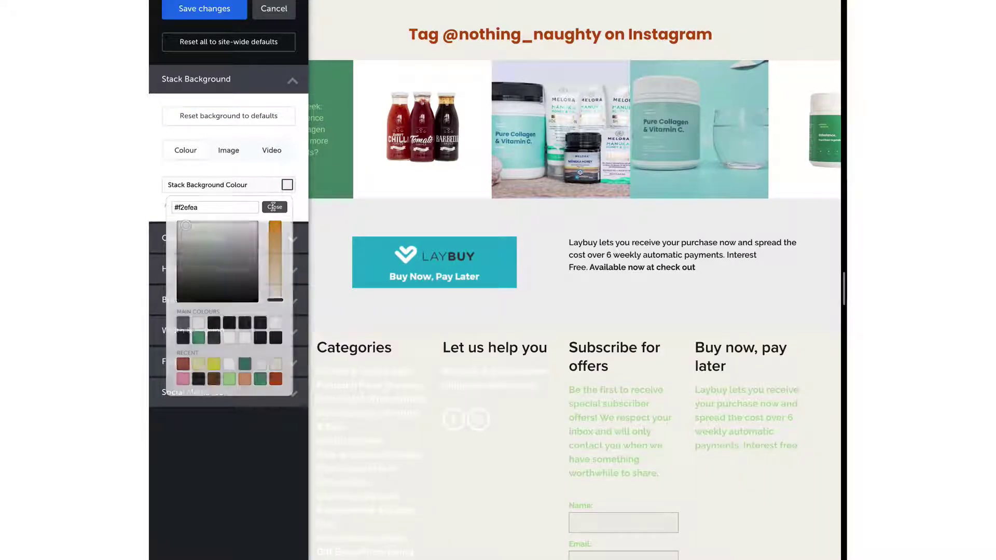
# Set the footer stack's big, medium and small heading colours to the recently used reddish-brown
pyautogui.click(226, 280)
pyautogui.click(287, 258)
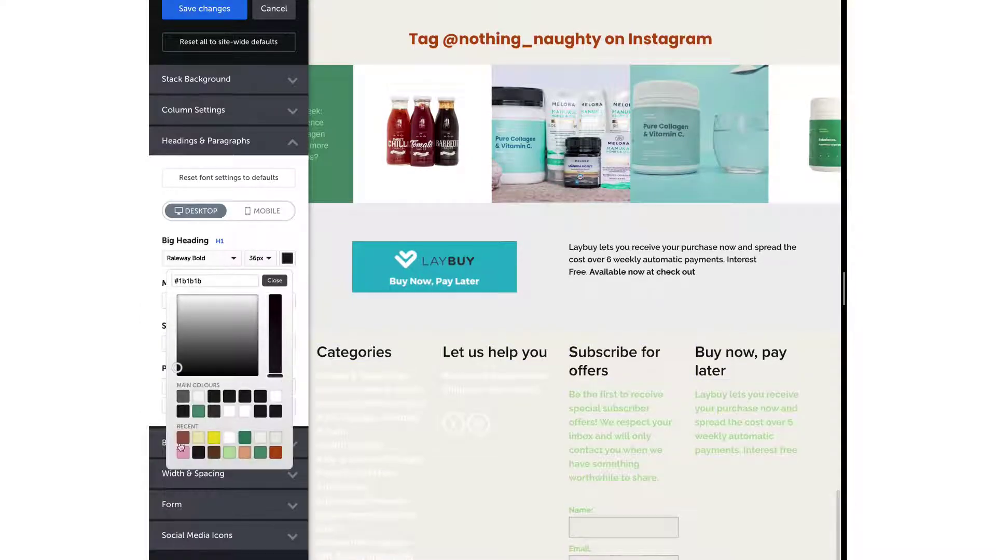
pyautogui.click(184, 437)
pyautogui.click(275, 280)
pyautogui.click(286, 300)
pyautogui.click(183, 480)
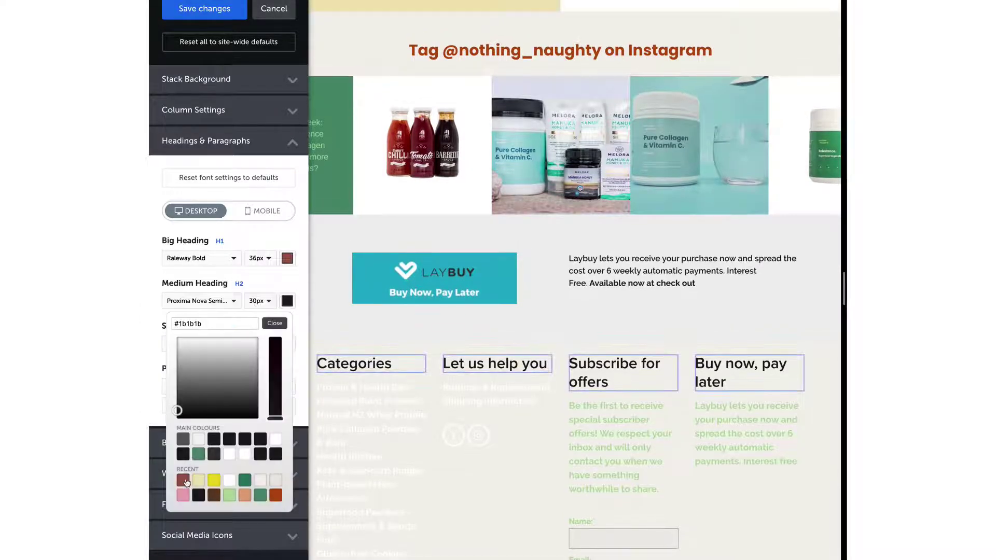
pyautogui.click(274, 323)
pyautogui.click(287, 343)
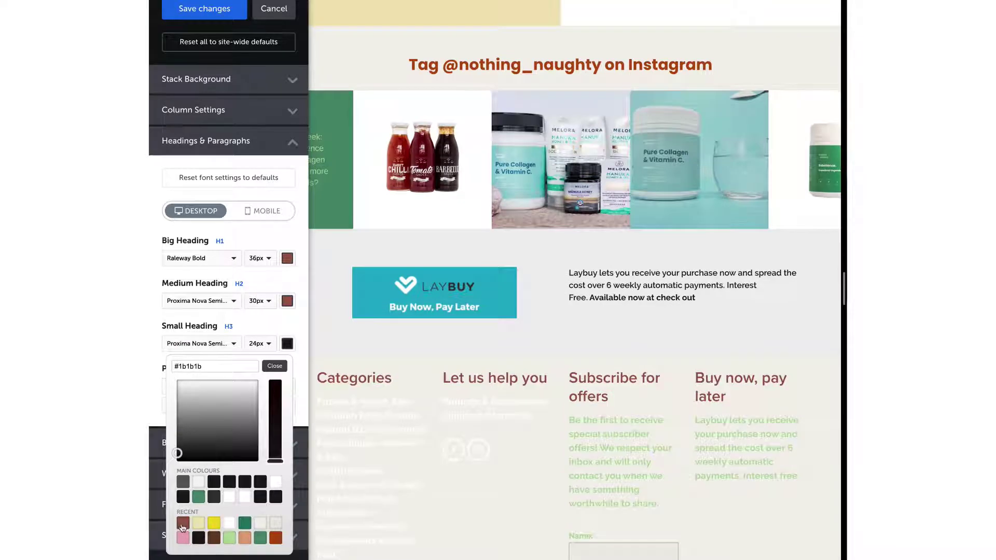
pyautogui.click(183, 523)
pyautogui.click(275, 366)
# Set the footer stack's paragraph and text link colours to reddish-brown #a86044
pyautogui.click(287, 385)
pyautogui.click(183, 558)
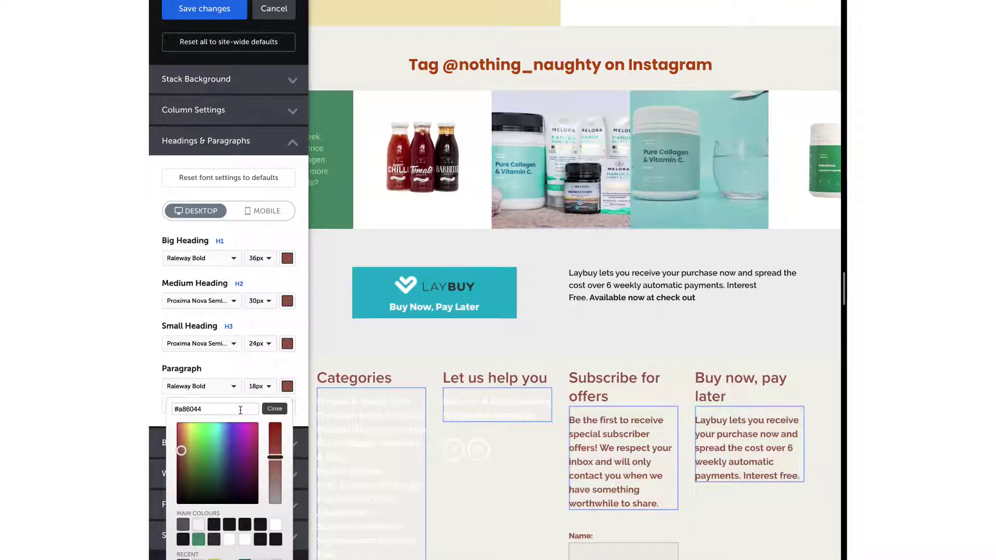
pyautogui.click(274, 410)
pyautogui.click(287, 405)
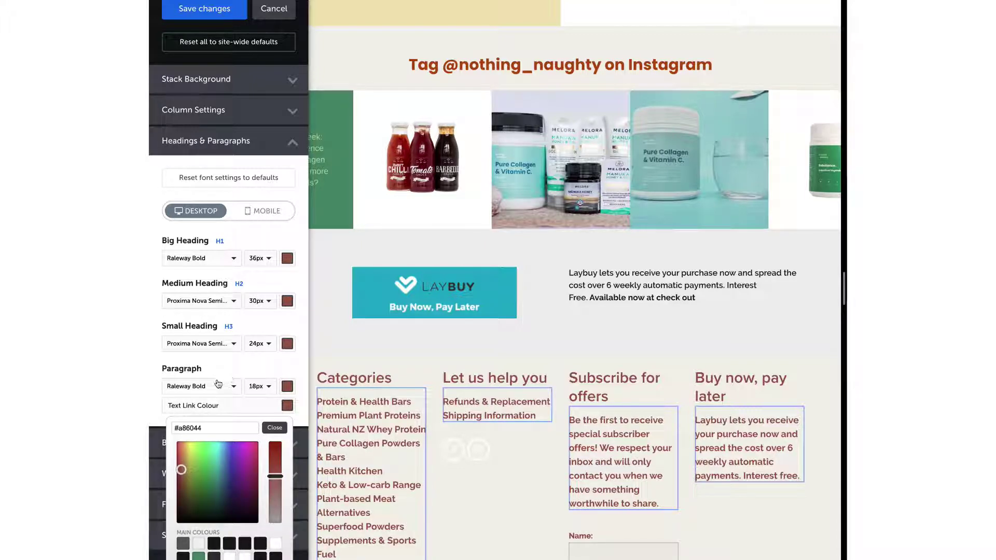
# Set the footer stack's paragraph font to Poppins Regular at 15px
pyautogui.click(217, 385)
pyautogui.write('poppins')
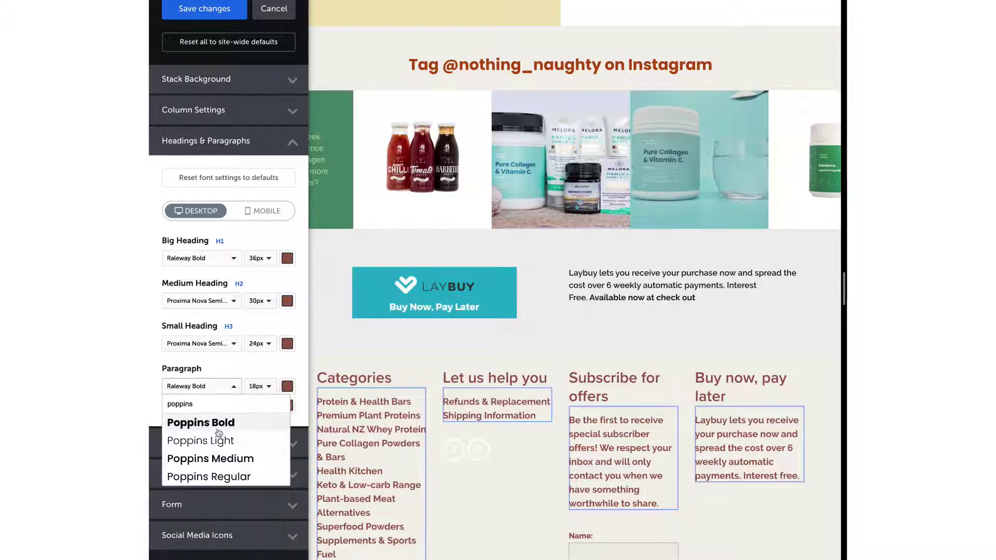
pyautogui.click(218, 478)
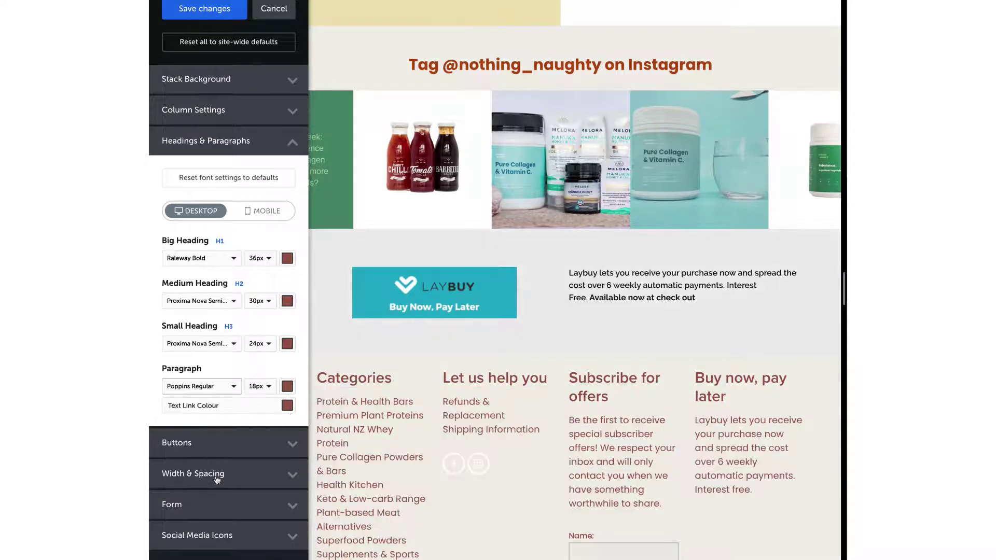
pyautogui.click(267, 389)
pyautogui.click(254, 414)
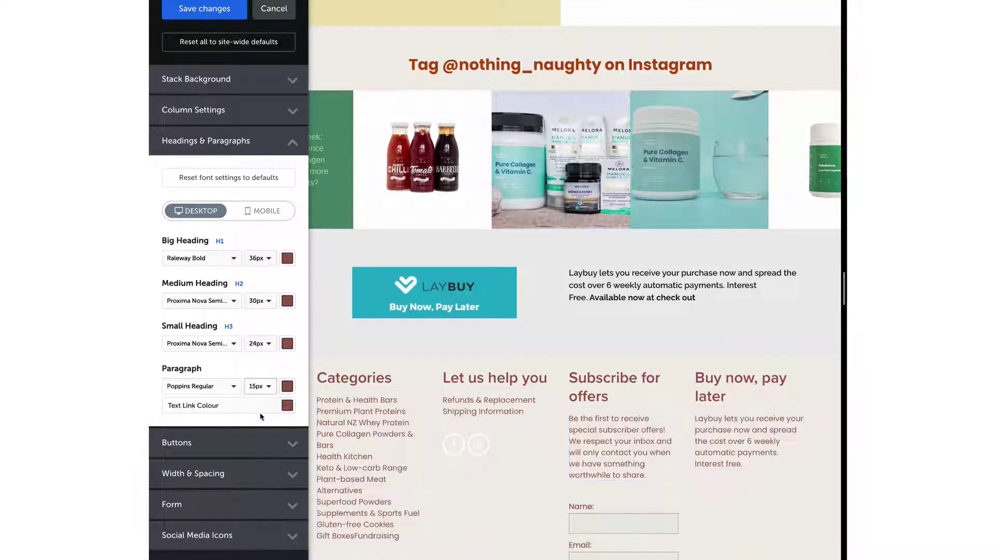
# Change the footer stack's small and medium heading fonts to Poppins Bold
pyautogui.write('poppins')
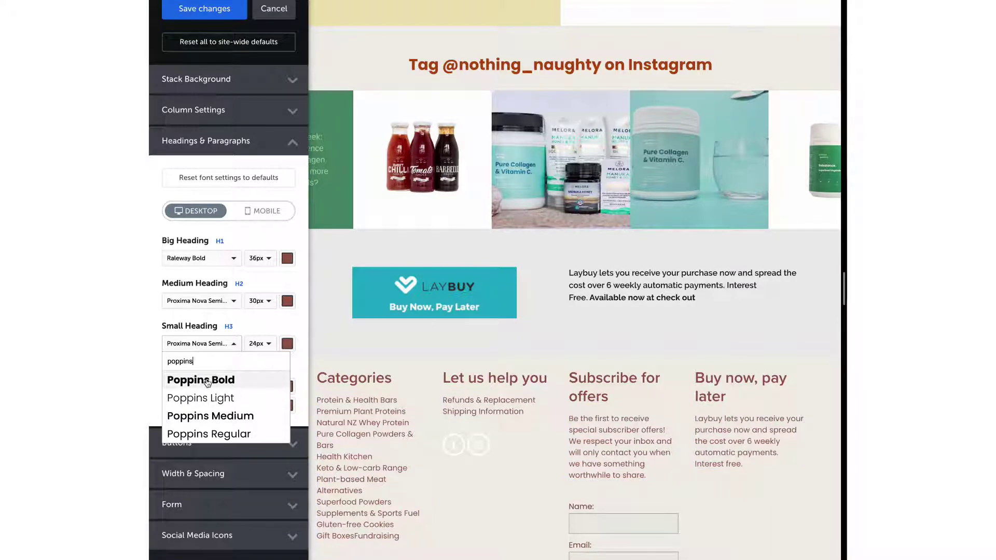
pyautogui.click(207, 382)
pyautogui.click(201, 301)
pyautogui.write('popp')
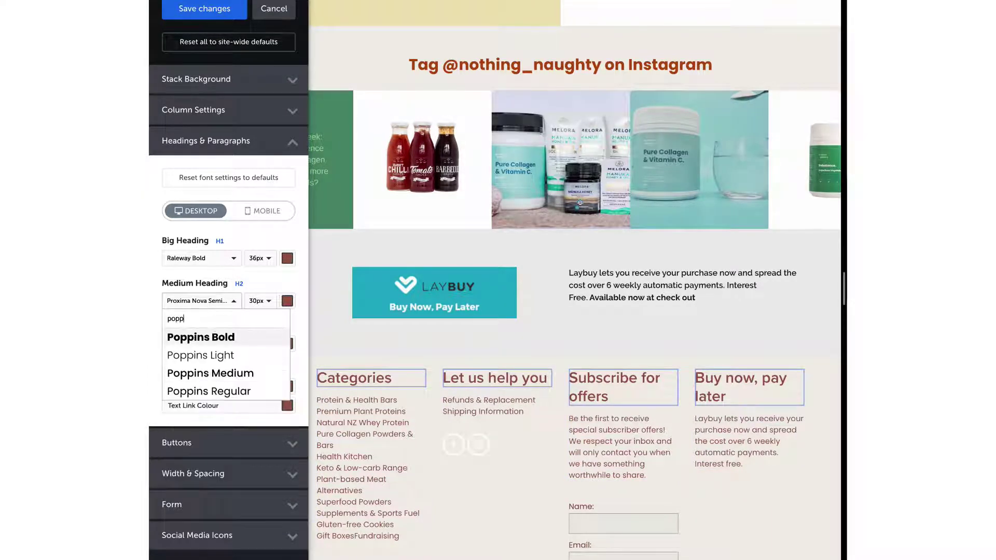
pyautogui.write('ins')
pyautogui.click(200, 338)
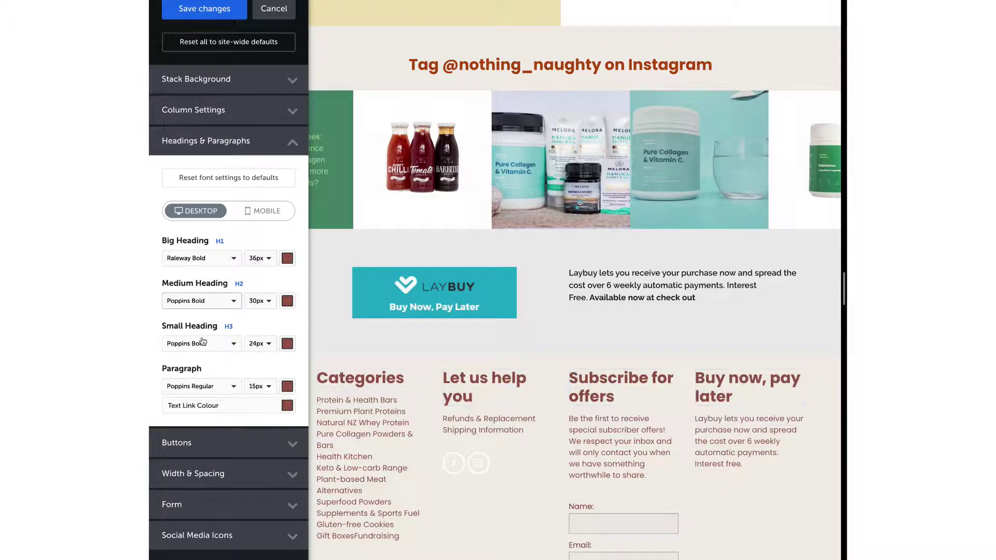
# Reduce the footer stack's medium heading size to 19px
pyautogui.click(259, 301)
pyautogui.scroll(2, 255, 347)
pyautogui.click(256, 346)
pyautogui.click(259, 301)
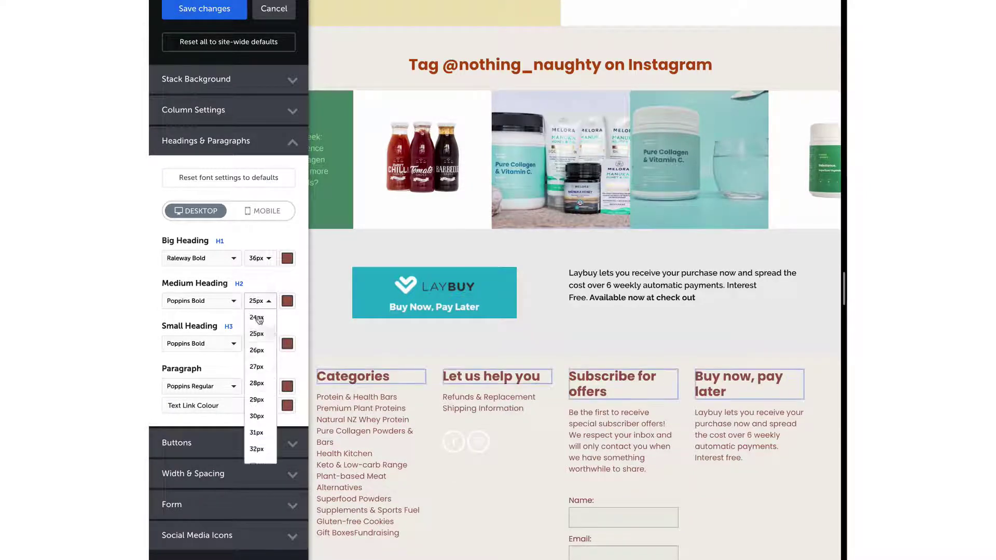
pyautogui.click(258, 338)
pyautogui.click(259, 301)
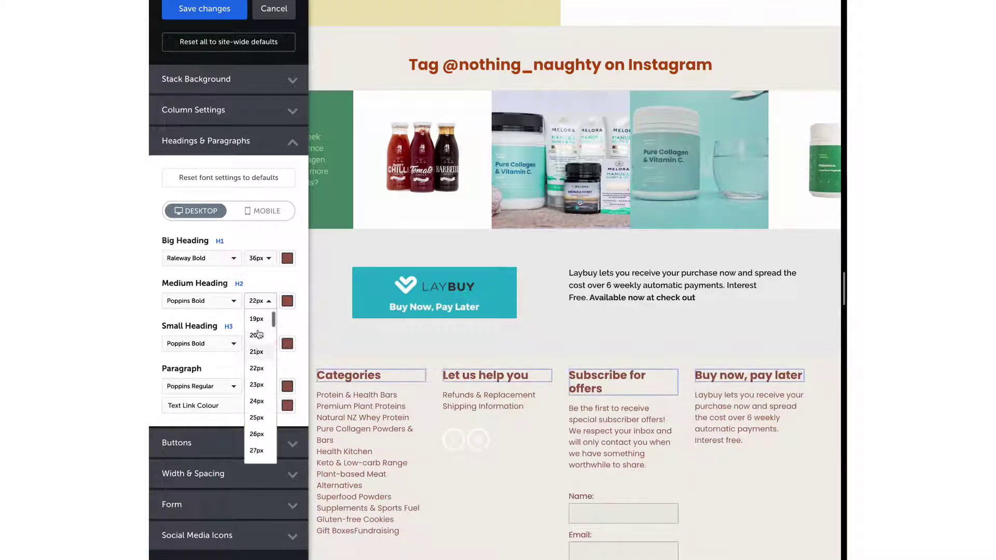
pyautogui.click(258, 346)
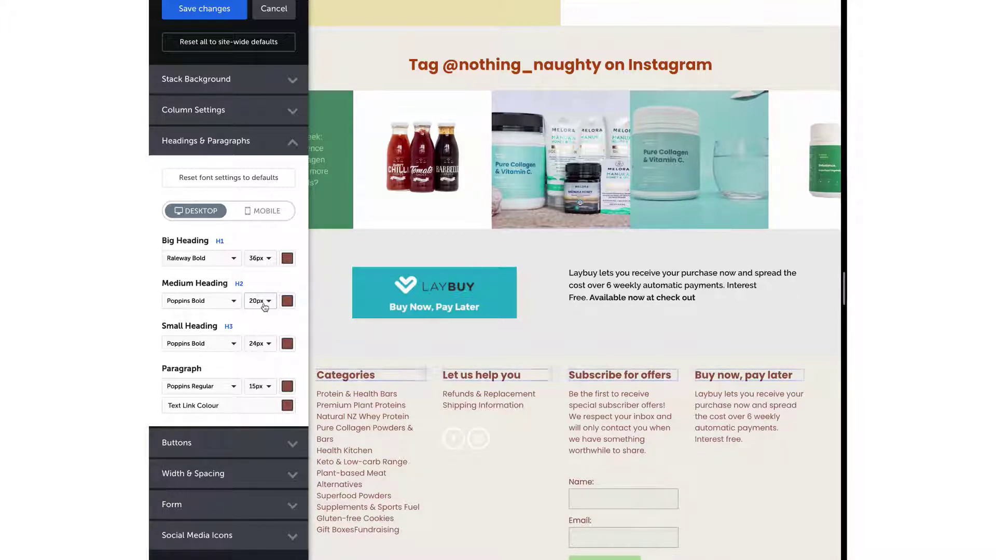
pyautogui.click(260, 301)
pyautogui.click(258, 332)
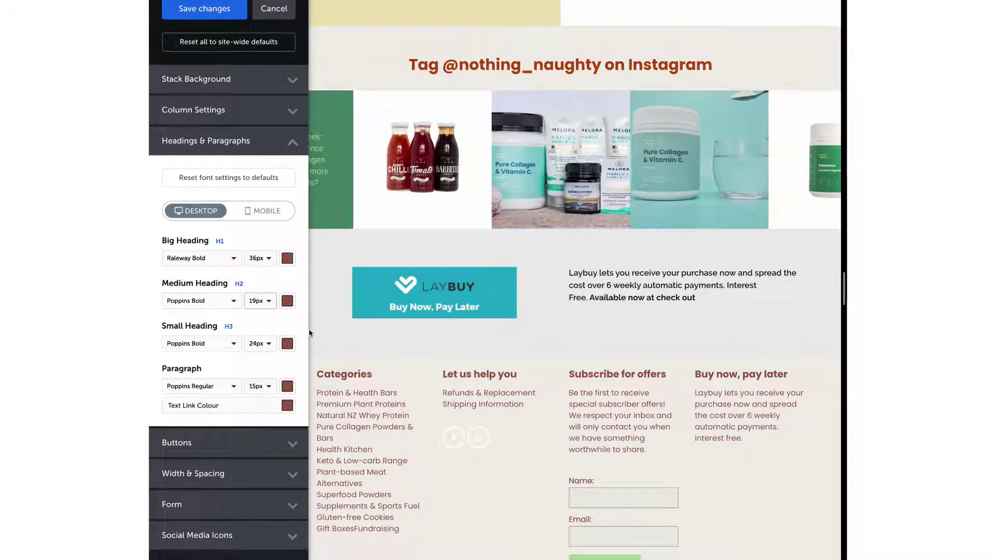
# Set the footer form's field background to white #ffffff at 100% opacity
pyautogui.click(260, 496)
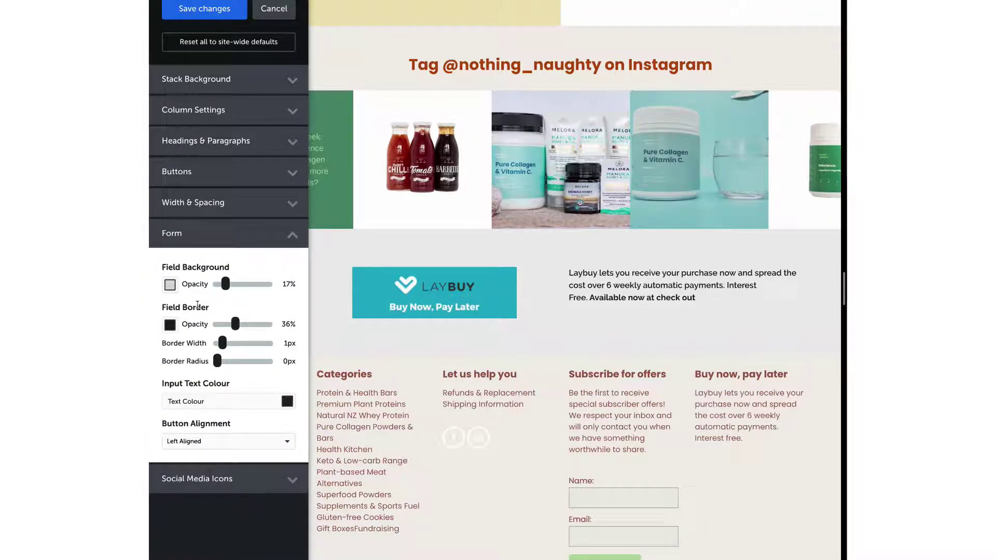
pyautogui.click(169, 286)
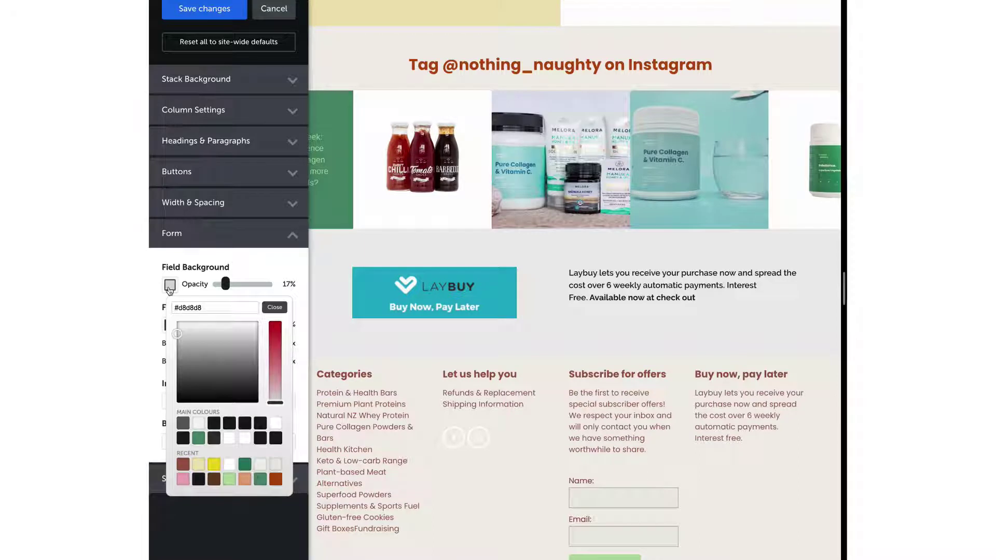
pyautogui.click(276, 423)
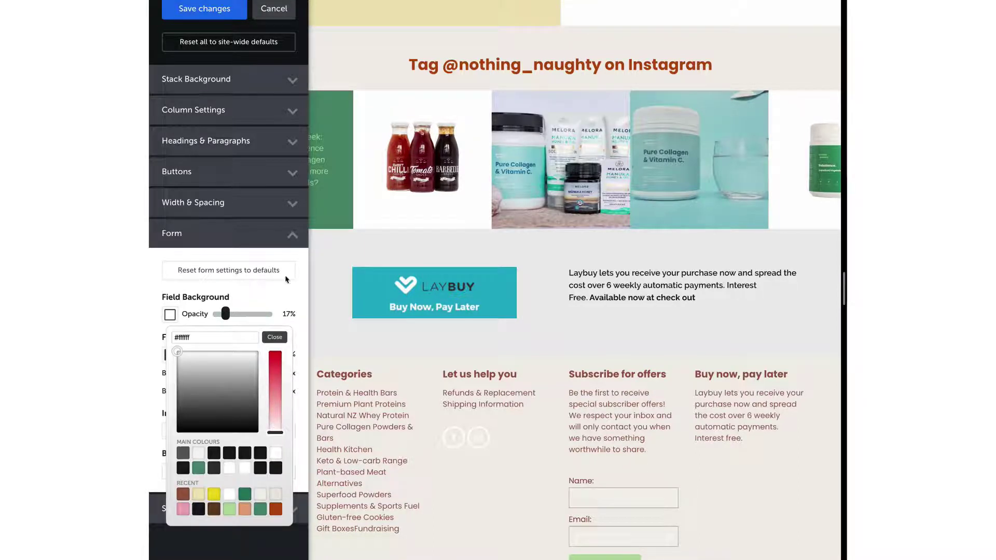
pyautogui.click(276, 340)
pyautogui.moveTo(225, 314); pyautogui.dragTo(350, 315)
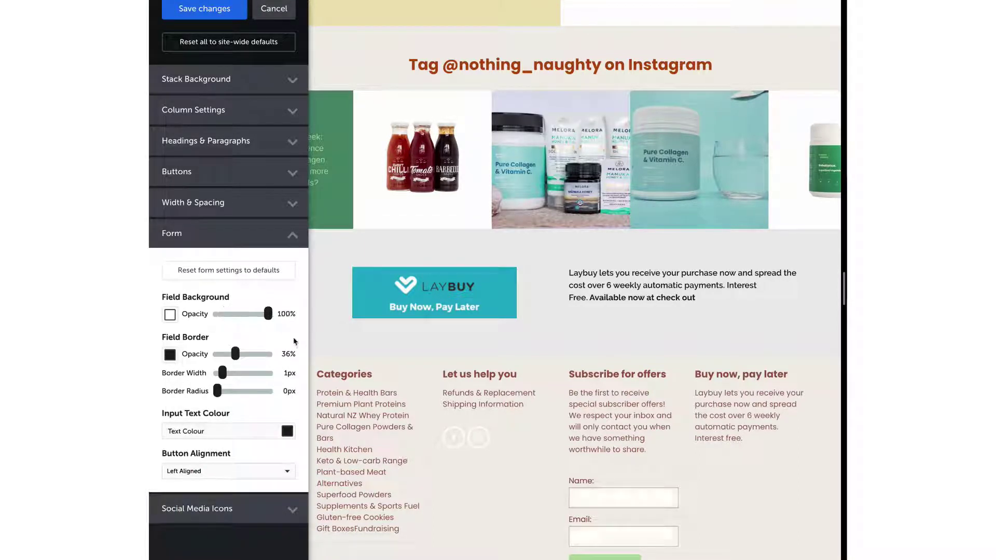
# Style the footer form fields with 0% border opacity, a 5px border radius and dark brown input text
pyautogui.moveTo(235, 354); pyautogui.dragTo(176, 355)
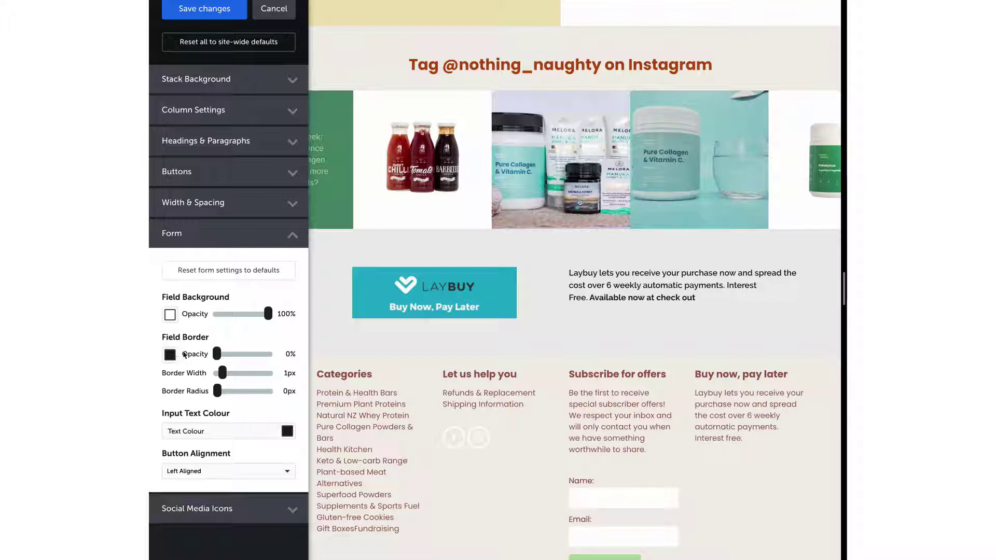
pyautogui.moveTo(219, 388); pyautogui.dragTo(227, 392)
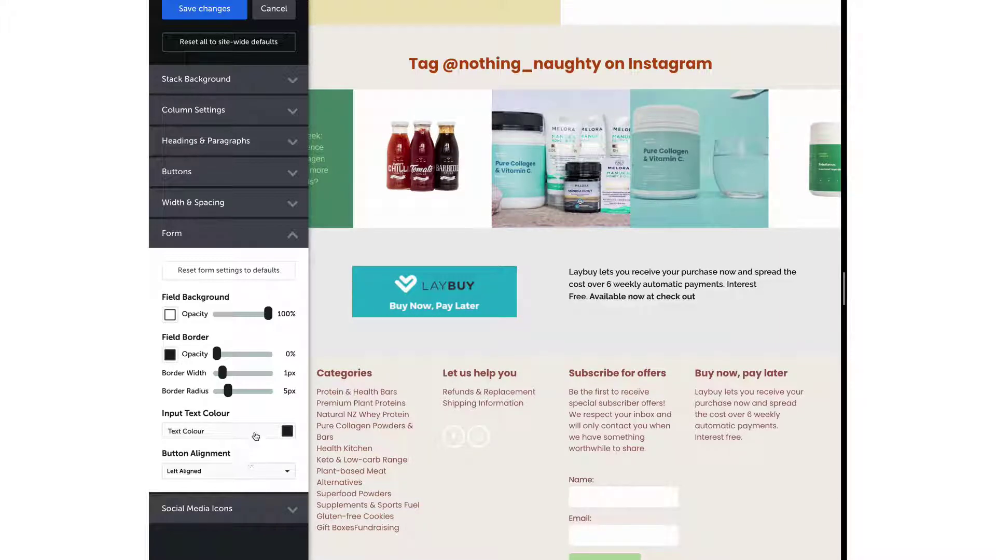
pyautogui.click(255, 434)
pyautogui.click(274, 453)
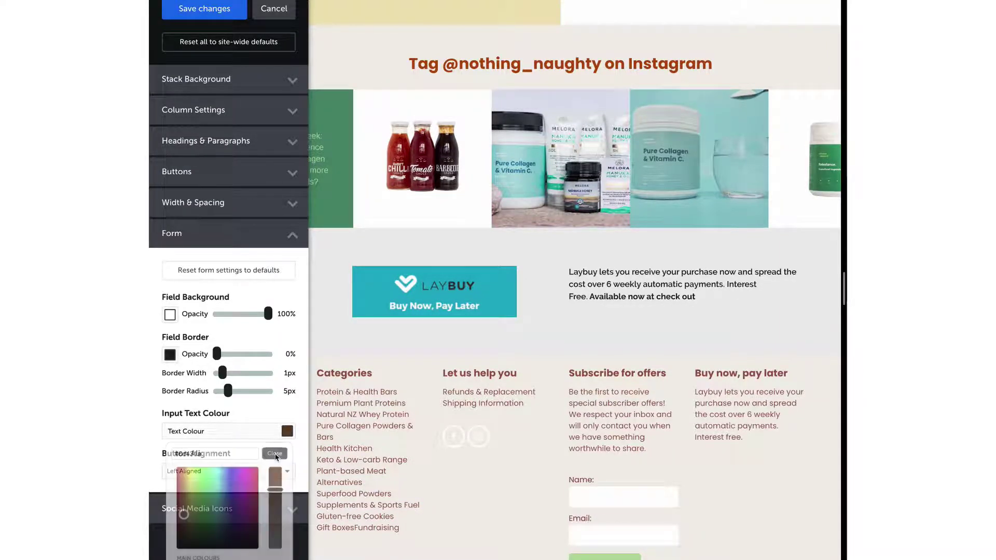
# Switch the footer stack's button to the rounded outline Style 8
pyautogui.click(243, 175)
pyautogui.click(197, 293)
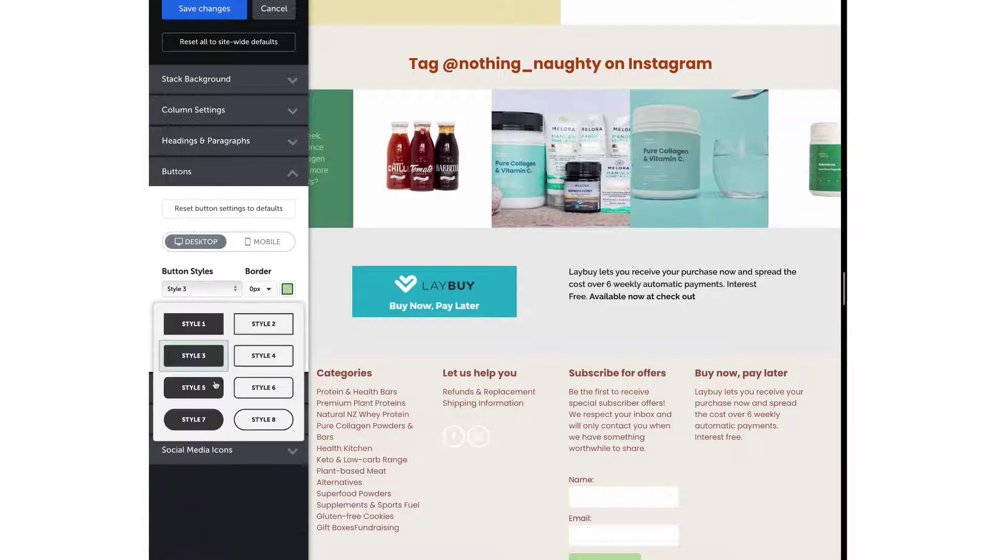
pyautogui.click(258, 420)
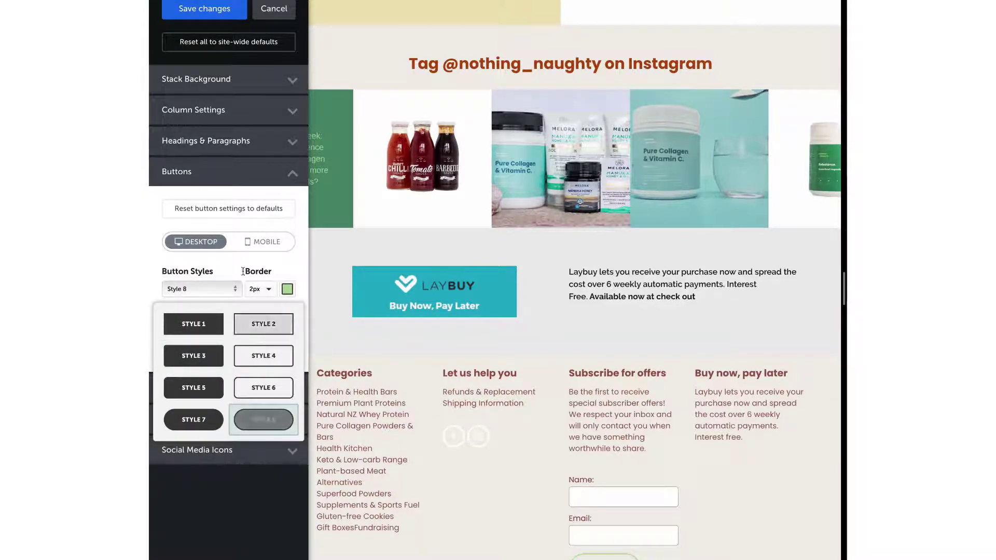
# Set the footer button's border and text colours to the recently used reddish-brown
pyautogui.click(287, 290)
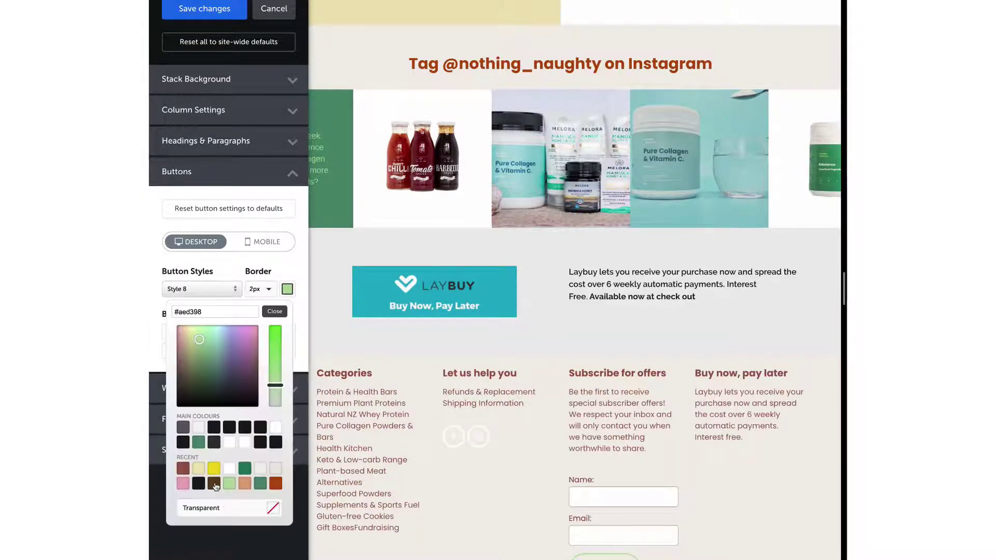
pyautogui.click(182, 469)
pyautogui.click(275, 311)
pyautogui.click(288, 332)
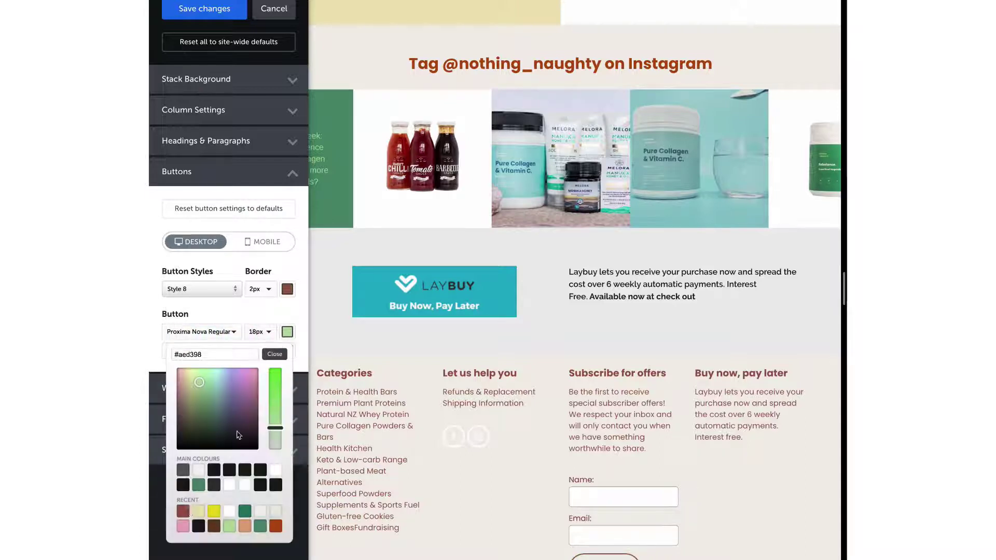
pyautogui.click(183, 511)
pyautogui.click(271, 354)
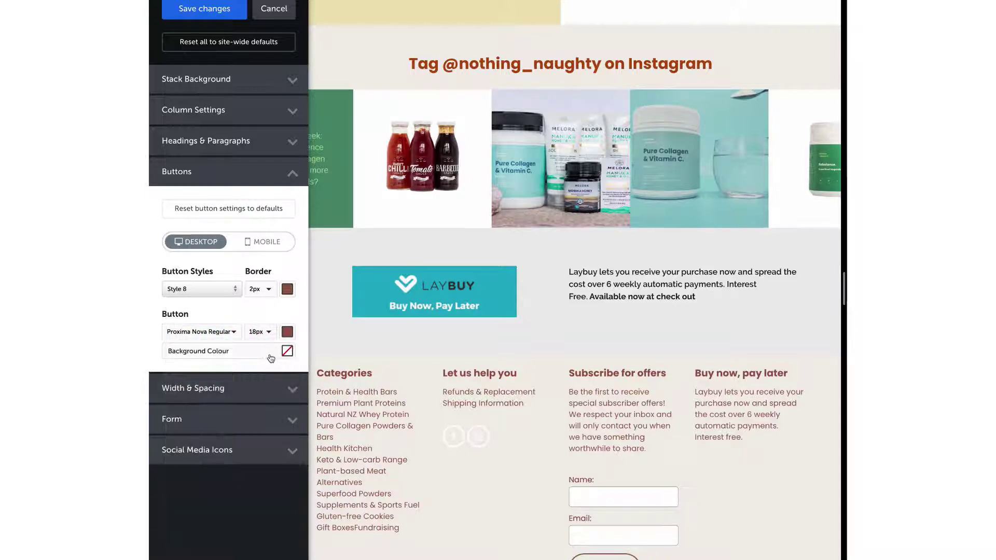
# Set the footer form's field border opacity back to 0%
pyautogui.click(243, 422)
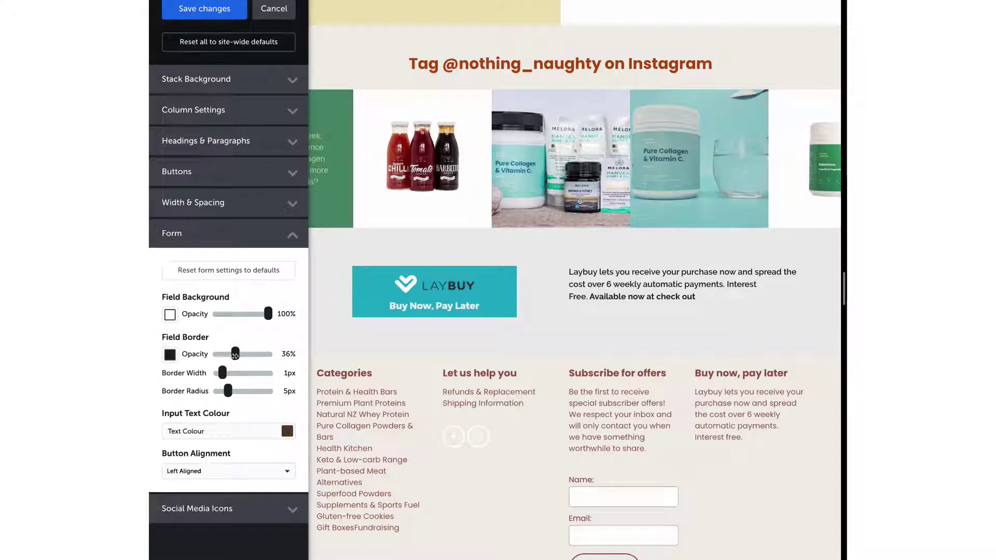
pyautogui.moveTo(235, 354); pyautogui.dragTo(216, 355)
pyautogui.click(208, 14)
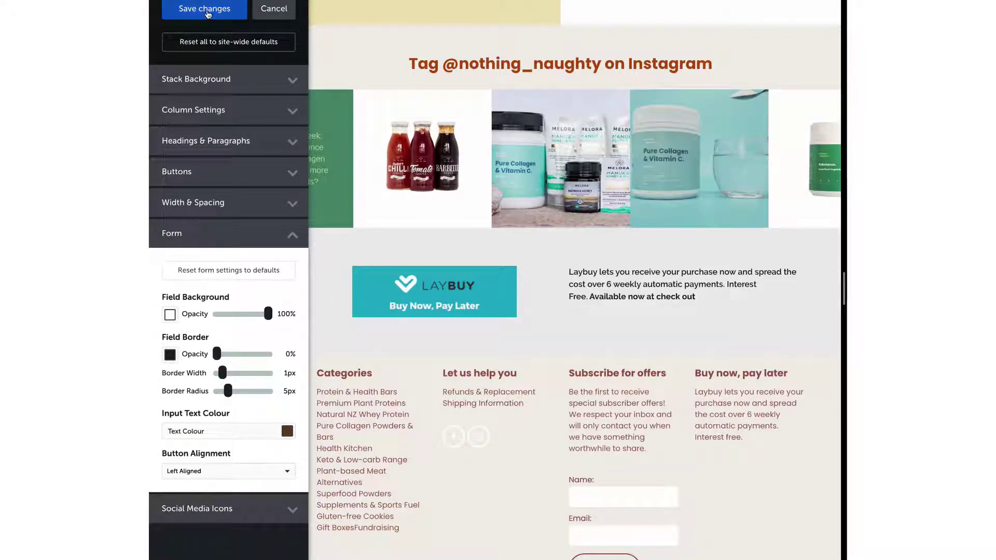
# Change the footer button's font to Poppins Bold and save the footer stack's design changes
pyautogui.click(207, 165)
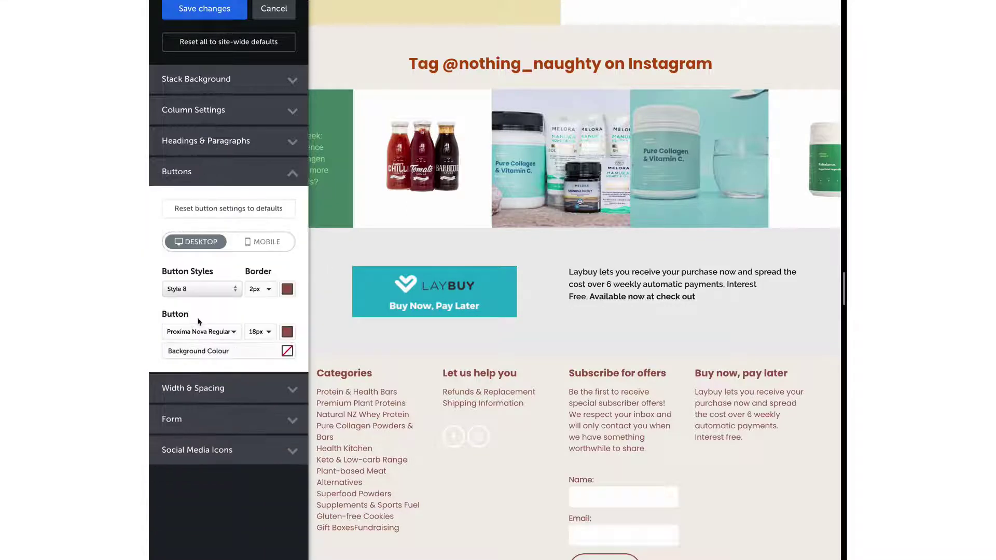
pyautogui.click(193, 336)
pyautogui.write('poppins')
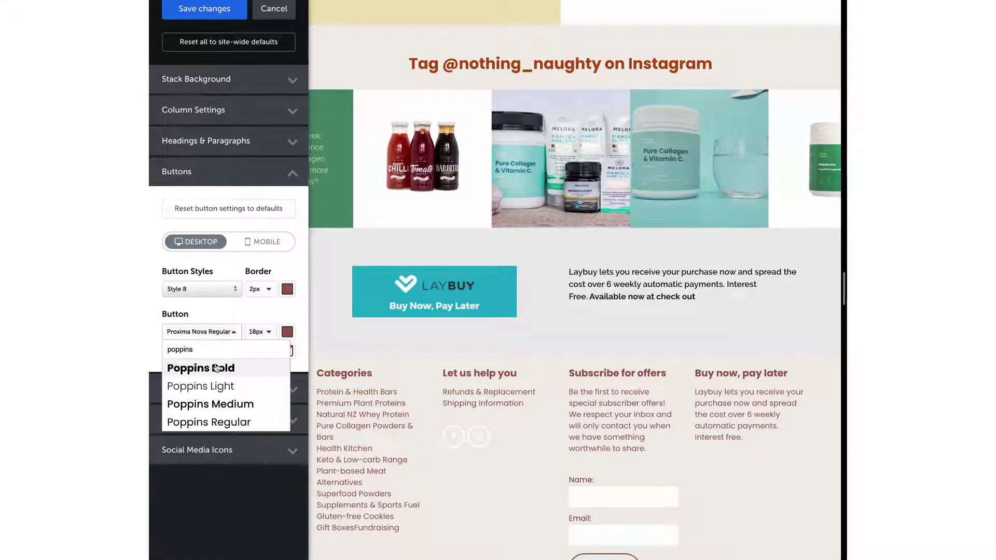
pyautogui.click(217, 368)
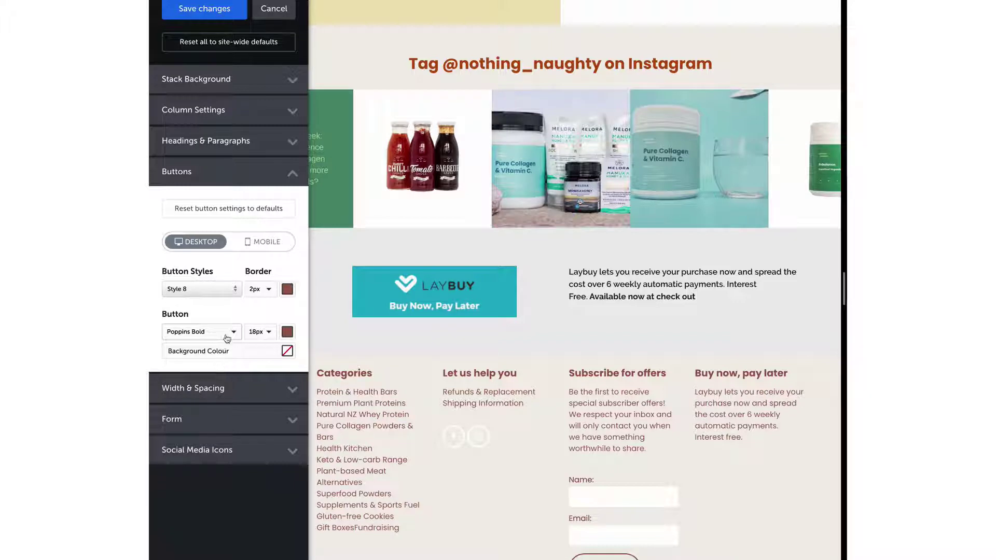
pyautogui.click(195, 10)
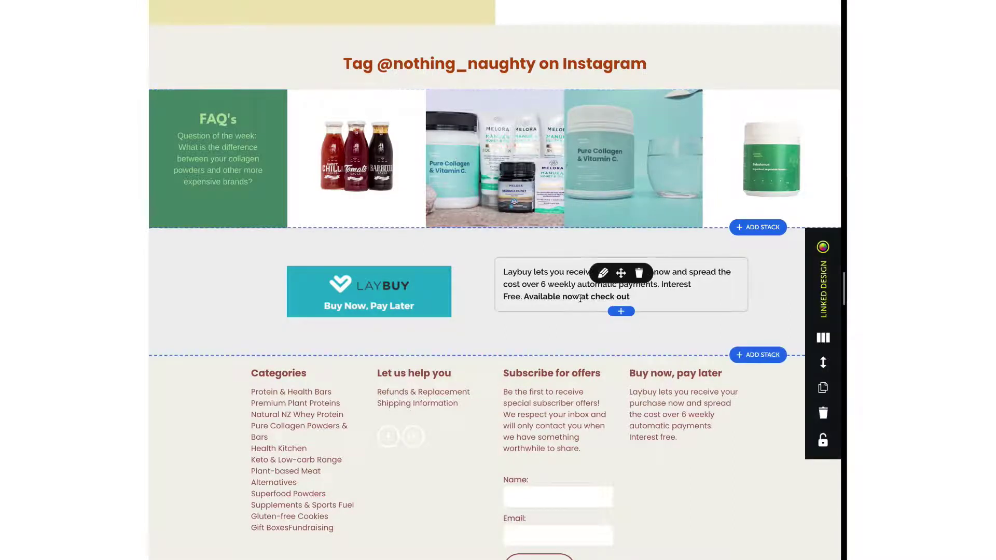
# Move the Laybuy picture above the footer's "Buy now, pay later" text and delete the old Laybuy stack
pyautogui.moveTo(368, 286); pyautogui.dragTo(718, 369)
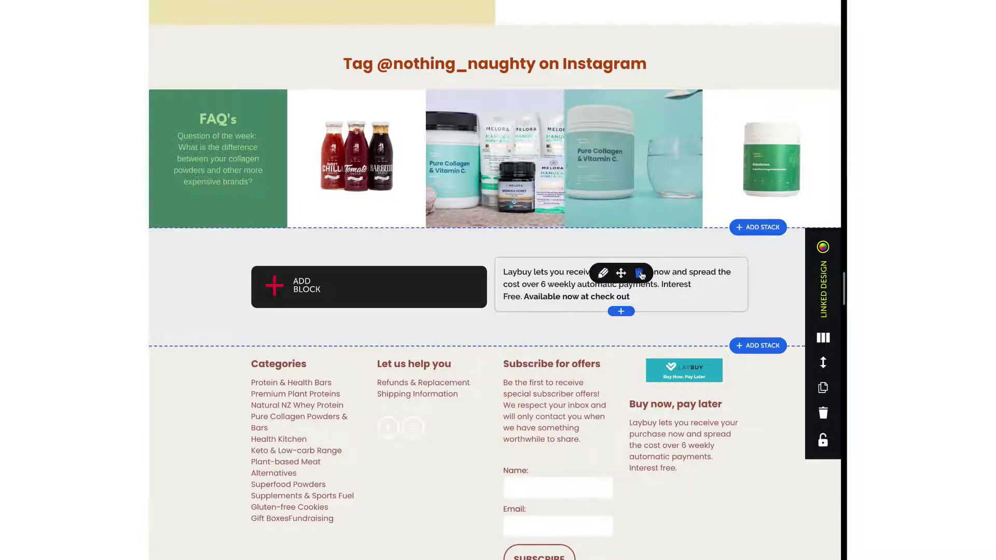
pyautogui.click(822, 412)
pyautogui.click(577, 209)
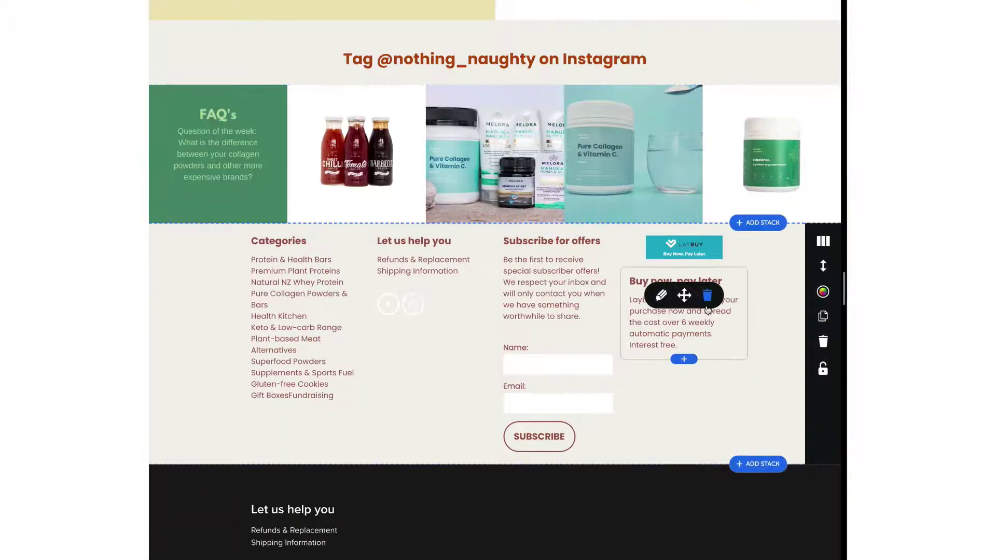
# Widen the footer's content to the middle width, set side column spacing to 20 and stack spacing to 38, and save
pyautogui.click(837, 292)
pyautogui.click(236, 206)
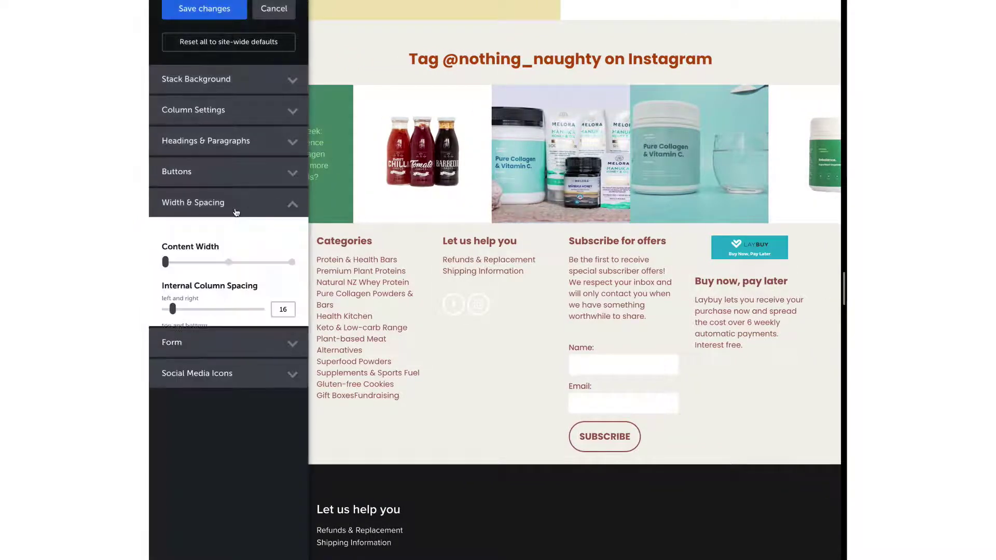
pyautogui.click(230, 262)
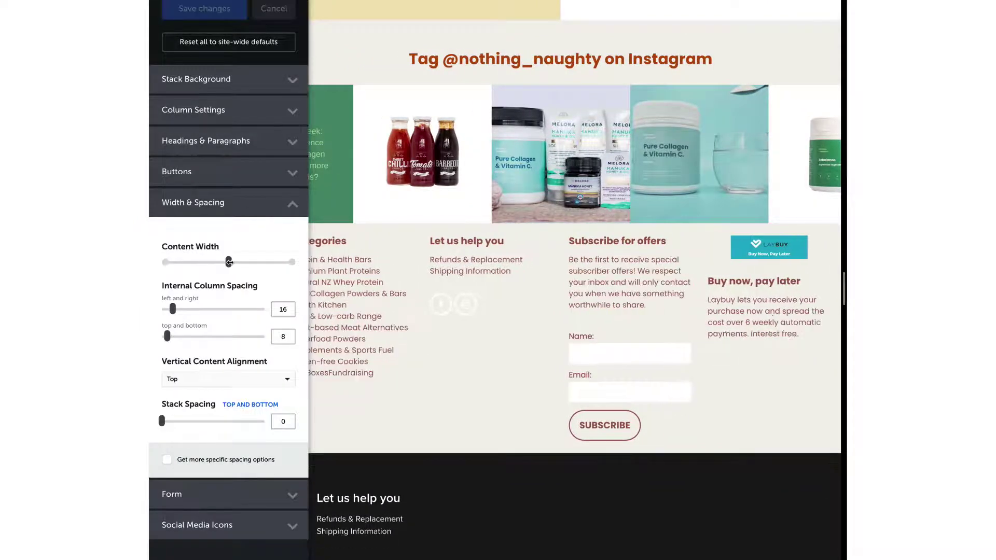
pyautogui.moveTo(172, 328); pyautogui.dragTo(175, 329)
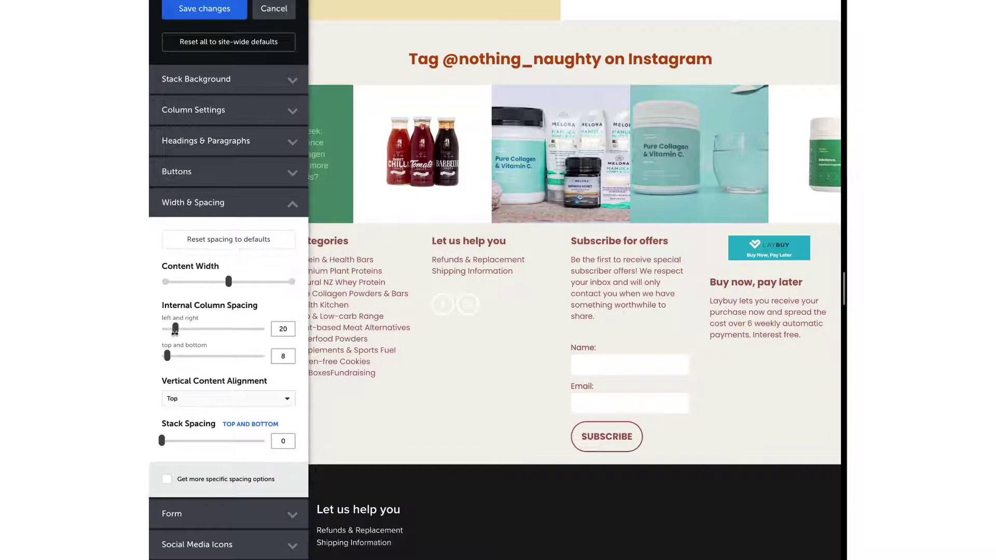
pyautogui.moveTo(162, 441); pyautogui.dragTo(181, 441)
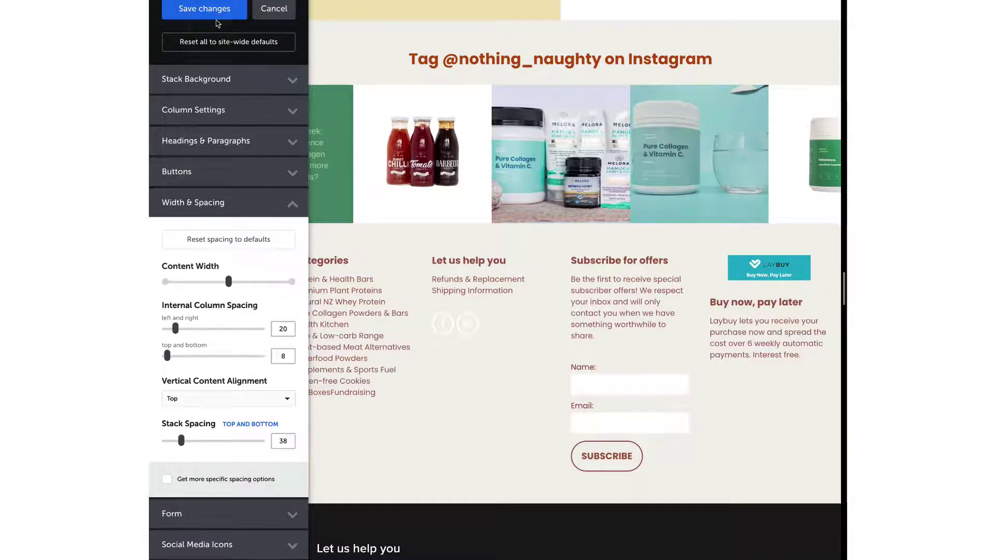
pyautogui.click(217, 13)
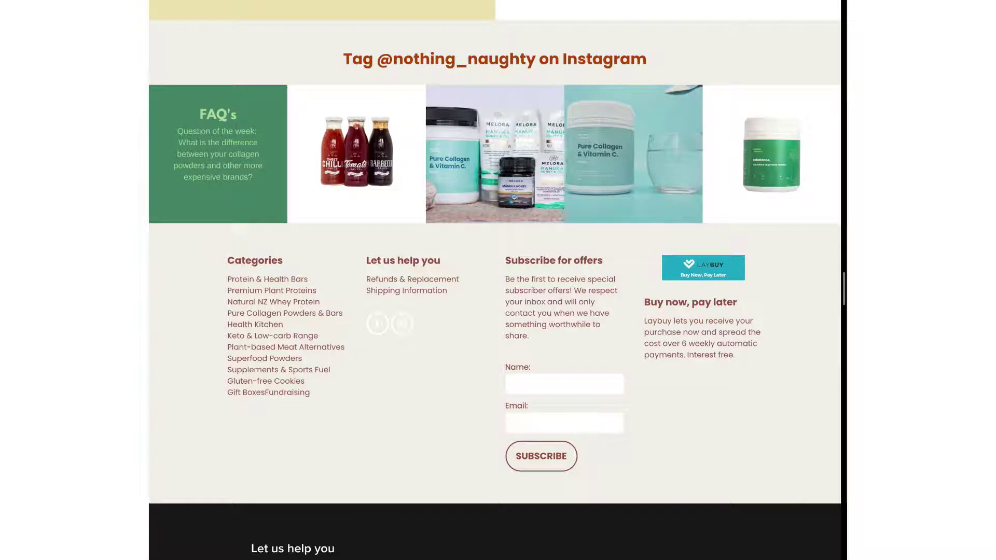
# Add the protein bars photo as the picture background of column 2 in the "Become a Nothing Naughty Retailer" stack
pyautogui.scroll(7, 726, 261)
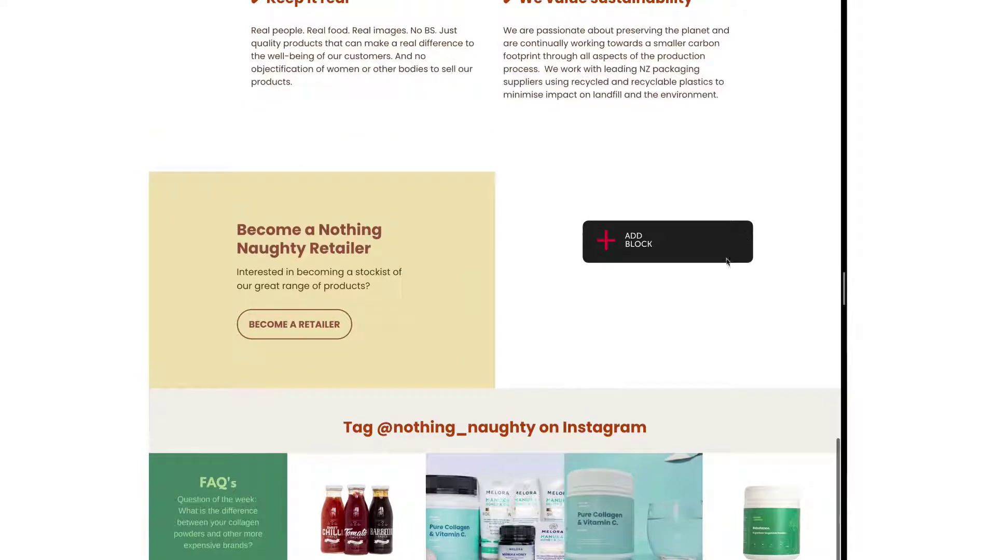
pyautogui.click(635, 227)
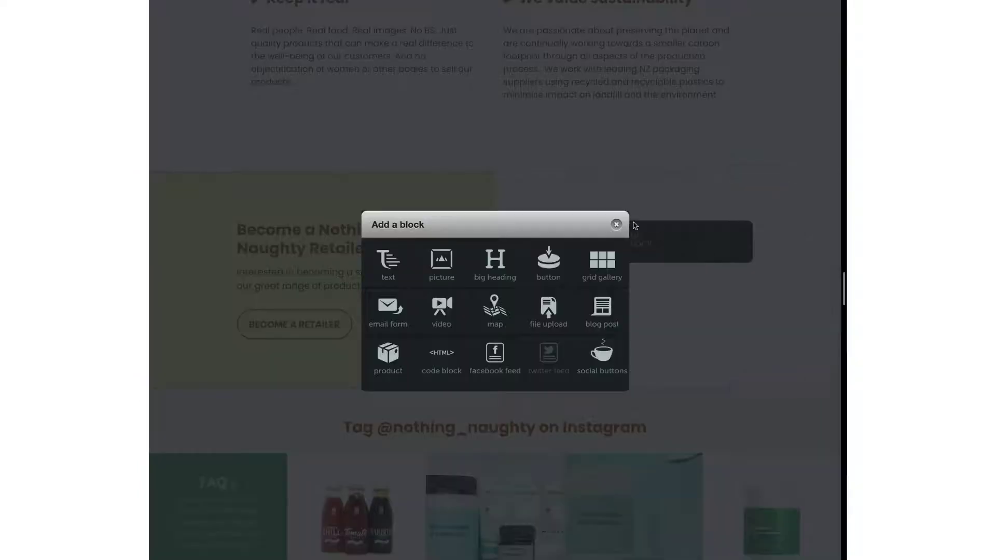
pyautogui.click(616, 226)
pyautogui.click(822, 240)
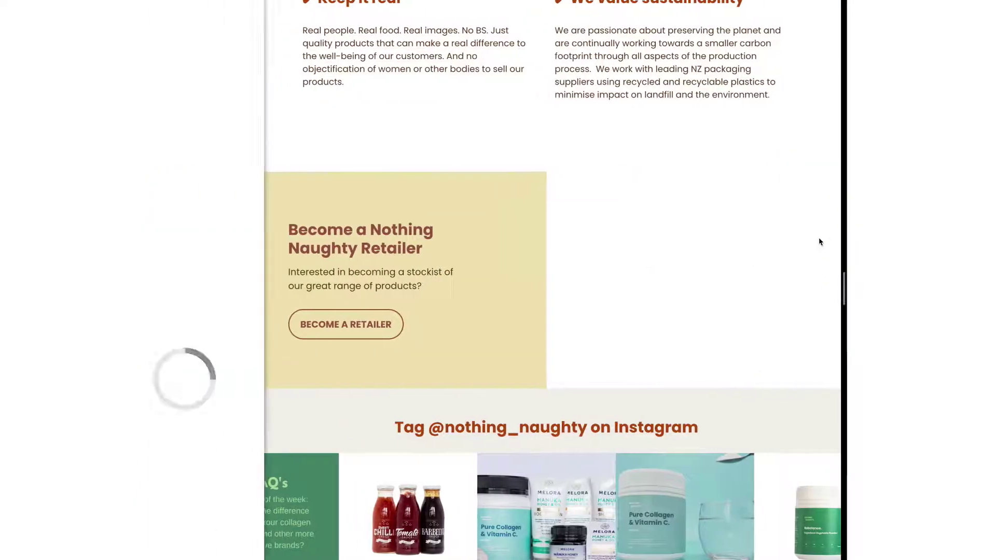
pyautogui.click(248, 122)
pyautogui.click(267, 158)
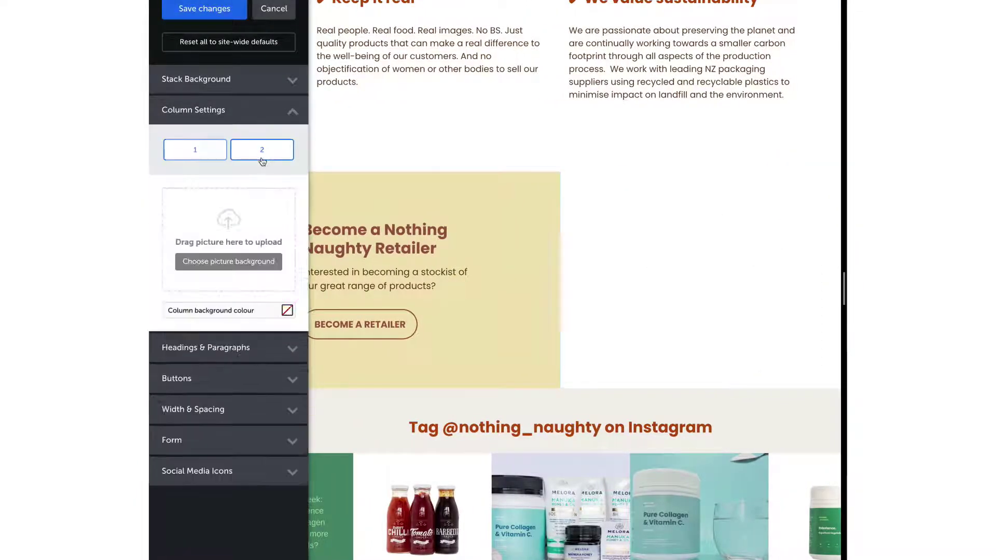
pyautogui.click(252, 269)
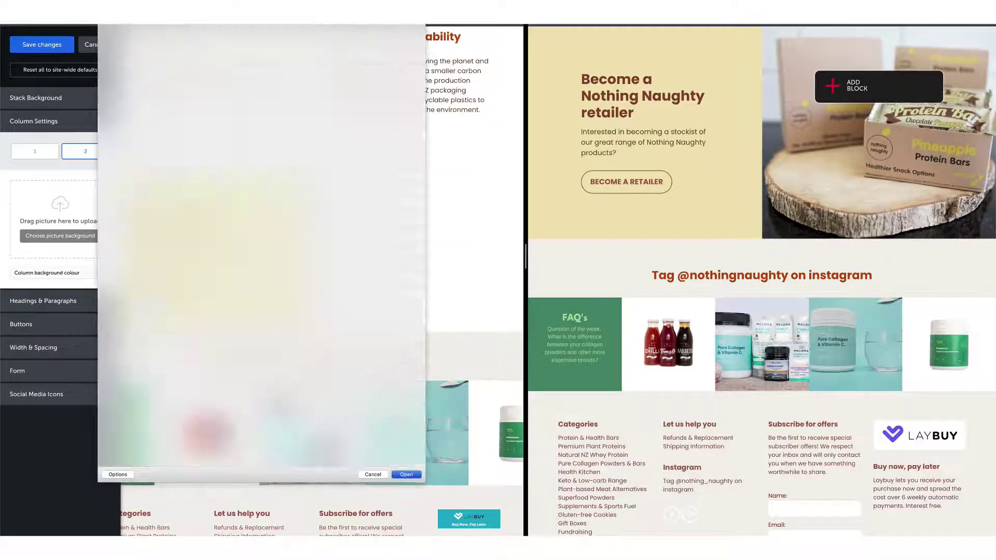
pyautogui.press('Return')
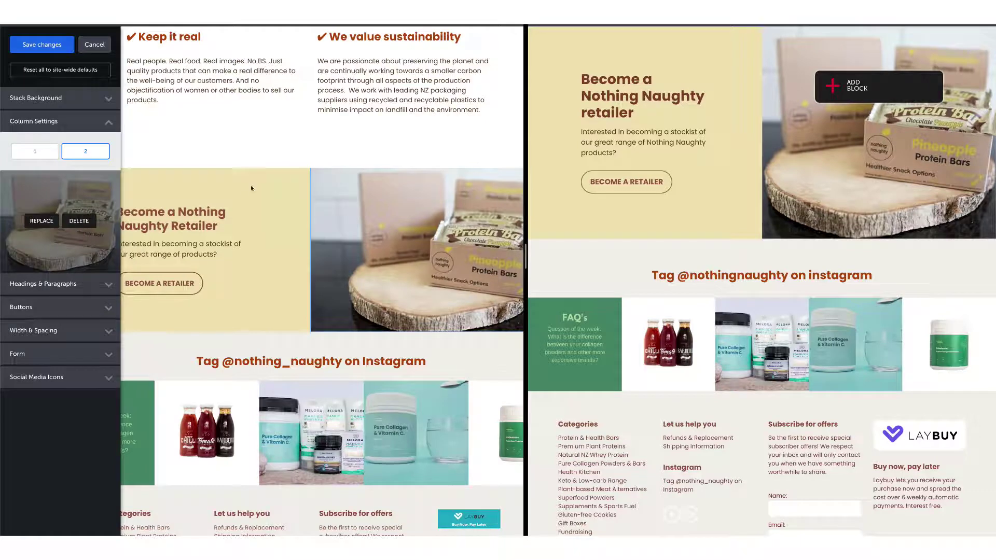
# Increase the retailer stack's top and bottom internal column spacing slightly and save the changes
pyautogui.click(93, 333)
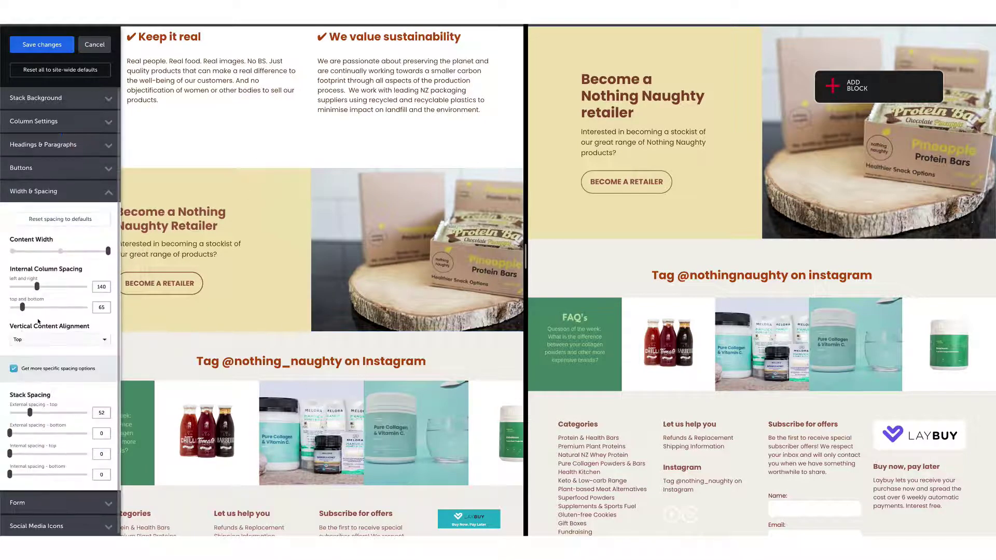
pyautogui.moveTo(23, 307); pyautogui.dragTo(28, 307)
pyautogui.click(45, 51)
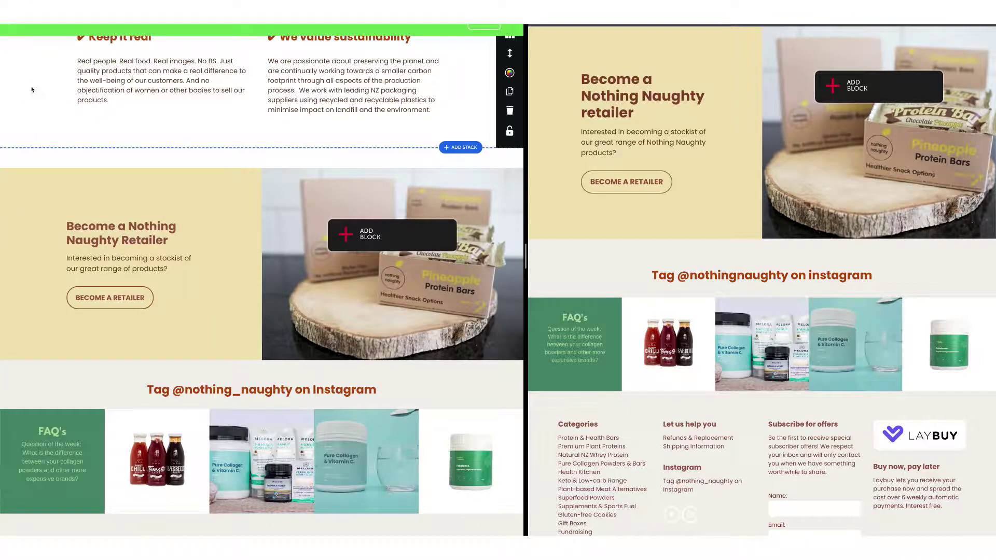
# Add the laybuy.png picture above the footer's "Buy now, pay later" text and delete the old blue Laybuy picture
pyautogui.scroll(-4, 254, 127)
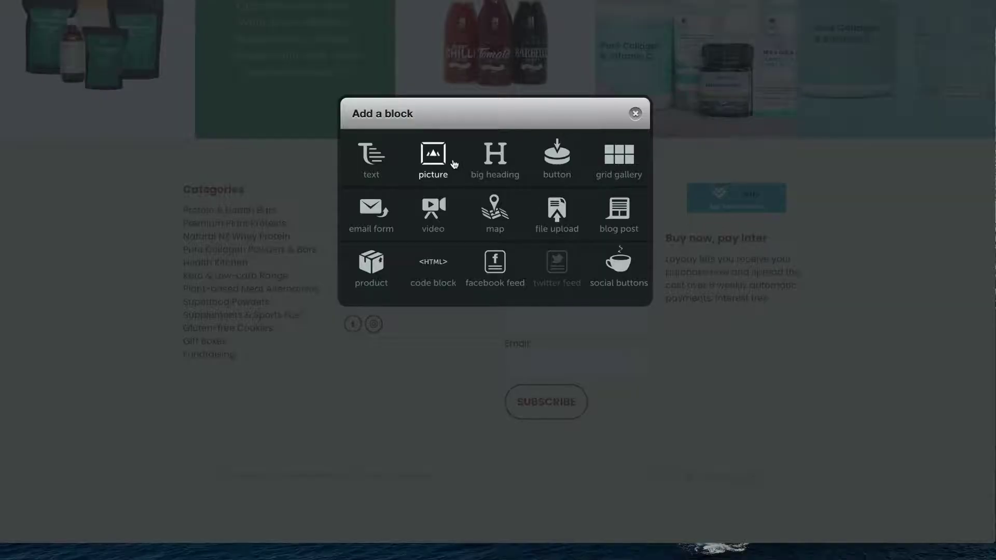
pyautogui.click(443, 162)
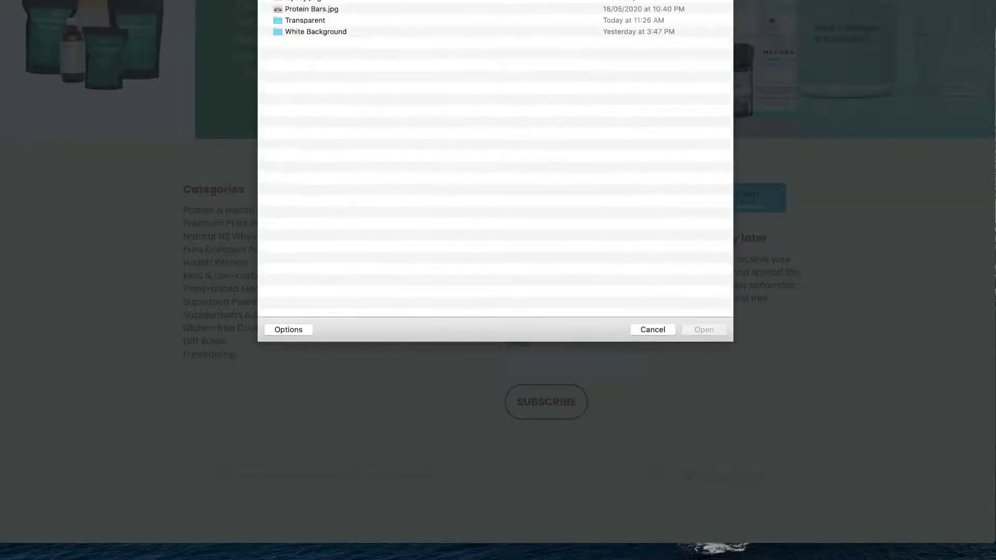
pyautogui.moveTo(501, 91); pyautogui.dragTo(503, 91)
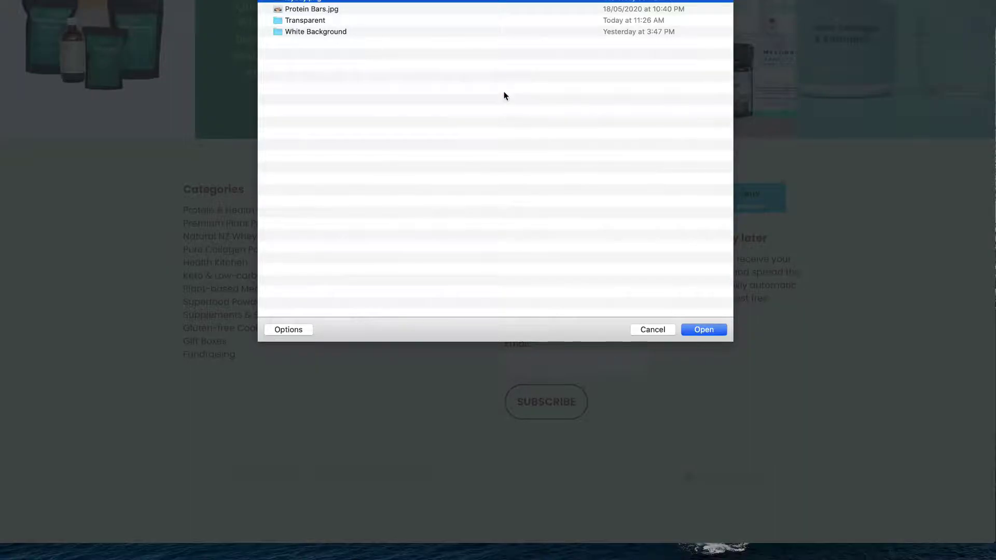
pyautogui.press('Return')
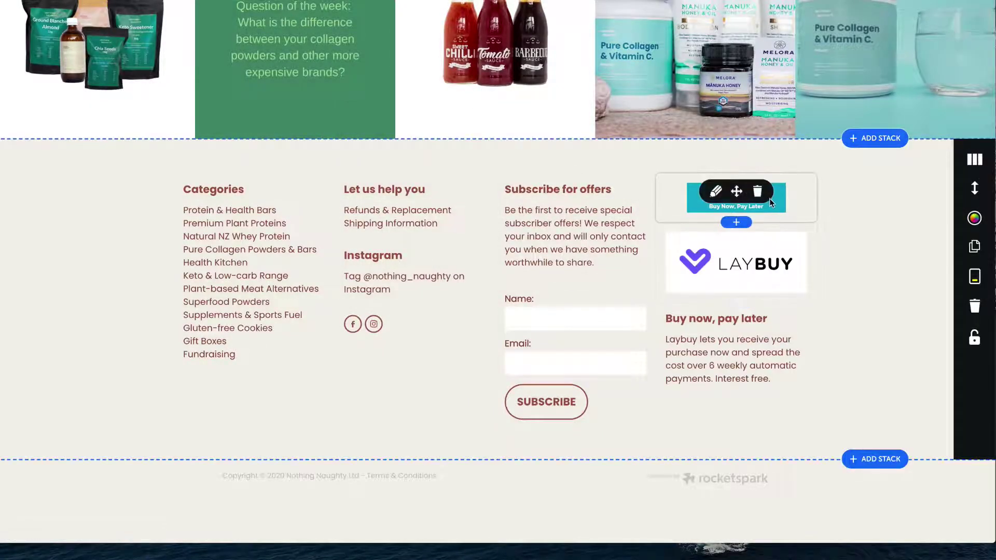
pyautogui.click(759, 195)
pyautogui.click(568, 259)
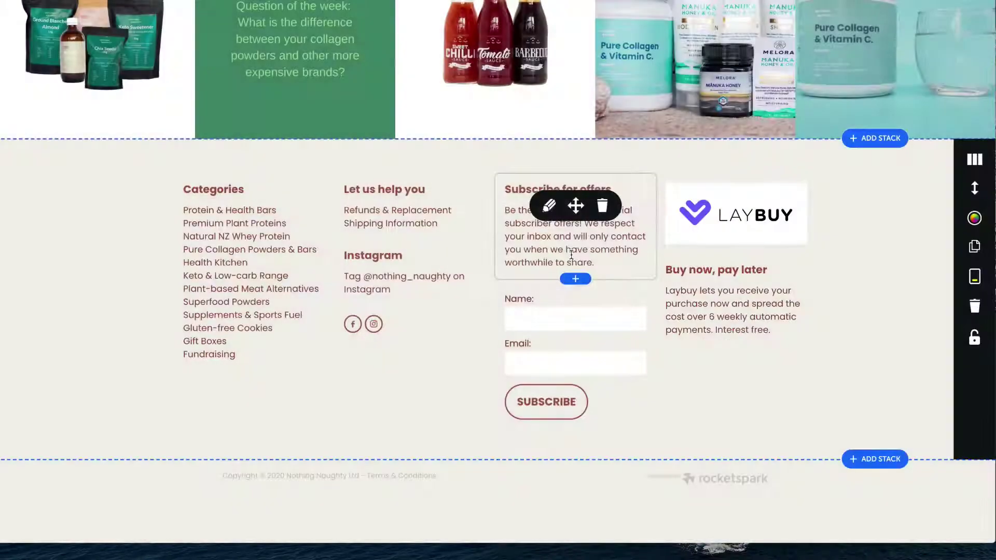
# Give the new Laybuy picture in the footer a rounded shape and save the changes
pyautogui.click(709, 205)
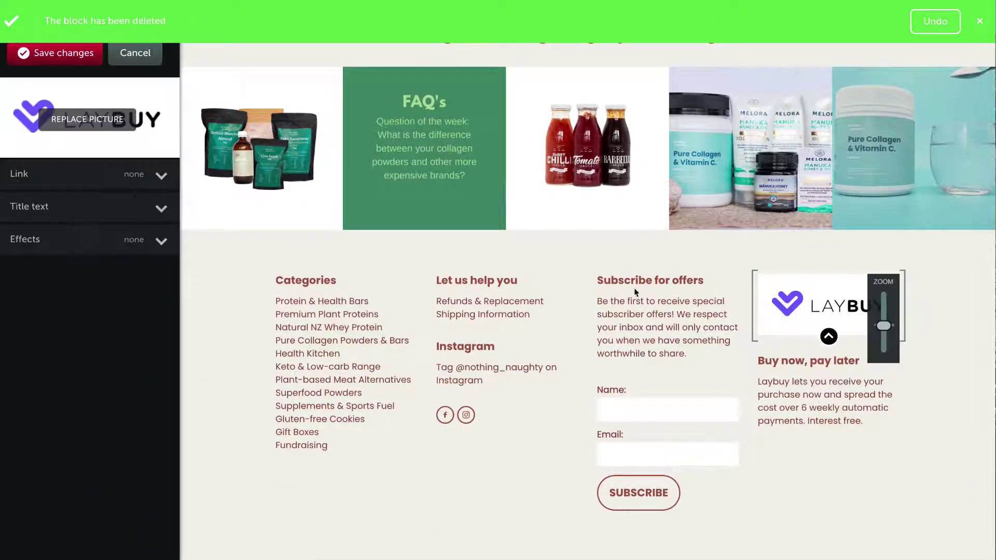
pyautogui.click(59, 240)
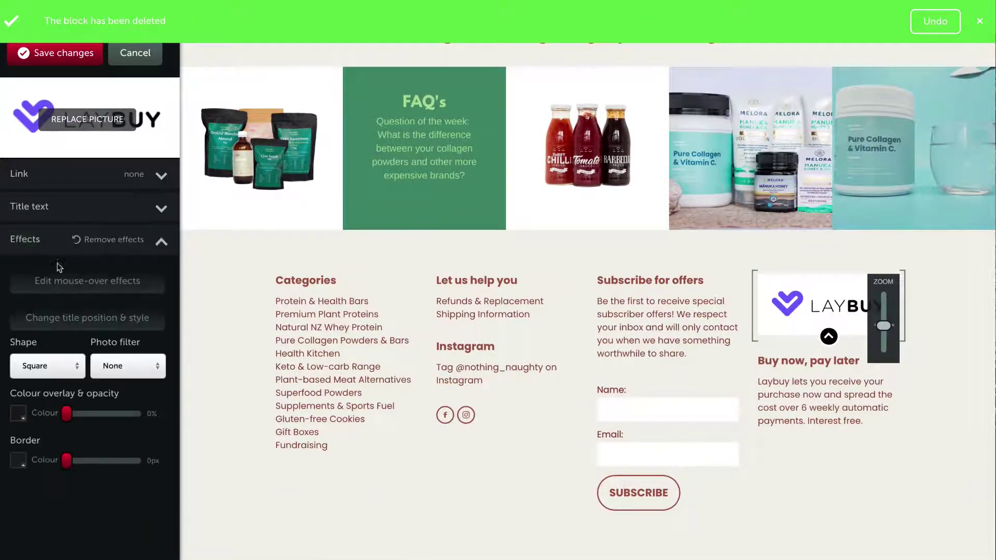
pyautogui.click(45, 365)
pyautogui.click(44, 410)
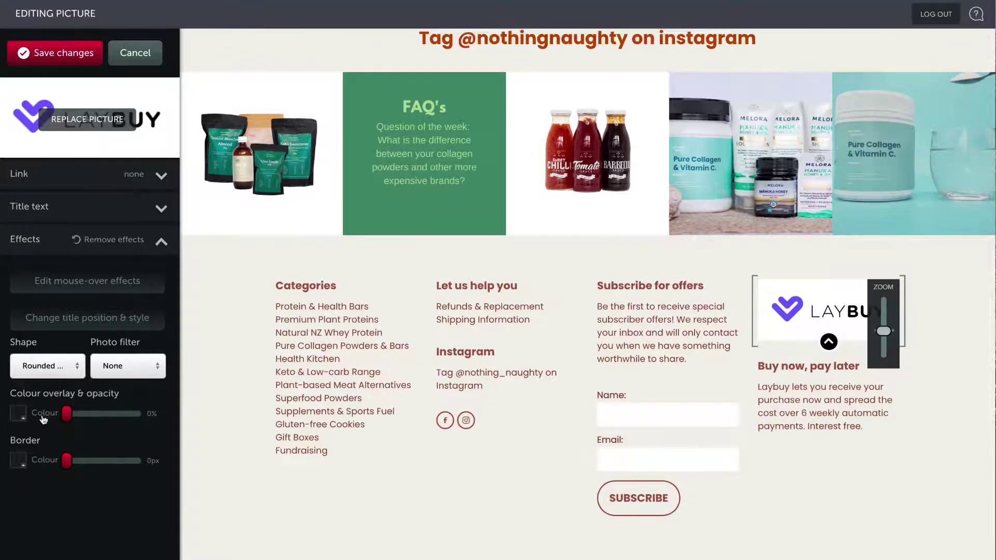
pyautogui.click(54, 53)
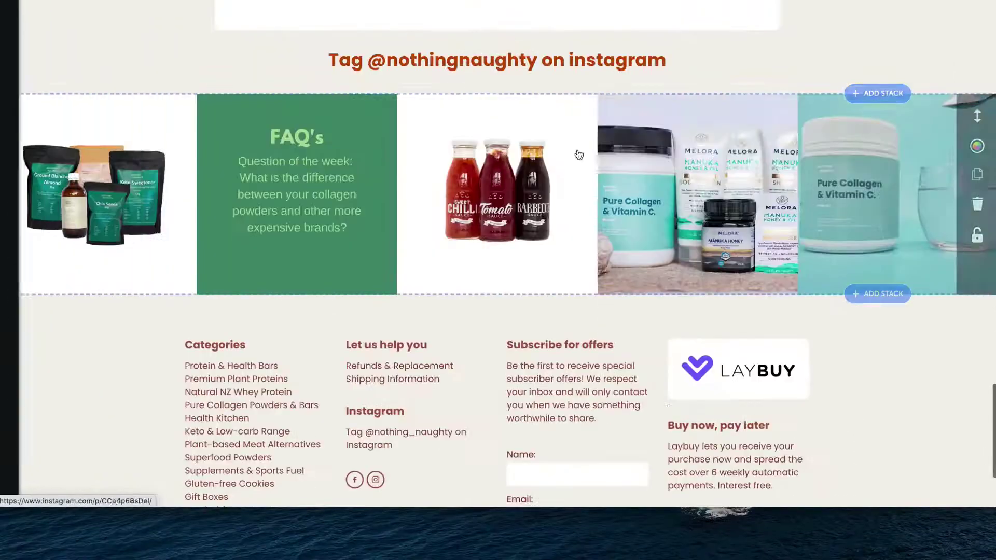
# Remove the old dark "Let us help you" stack as the sitewide footer so it is a regular stack
pyautogui.scroll(-2, 778, 239)
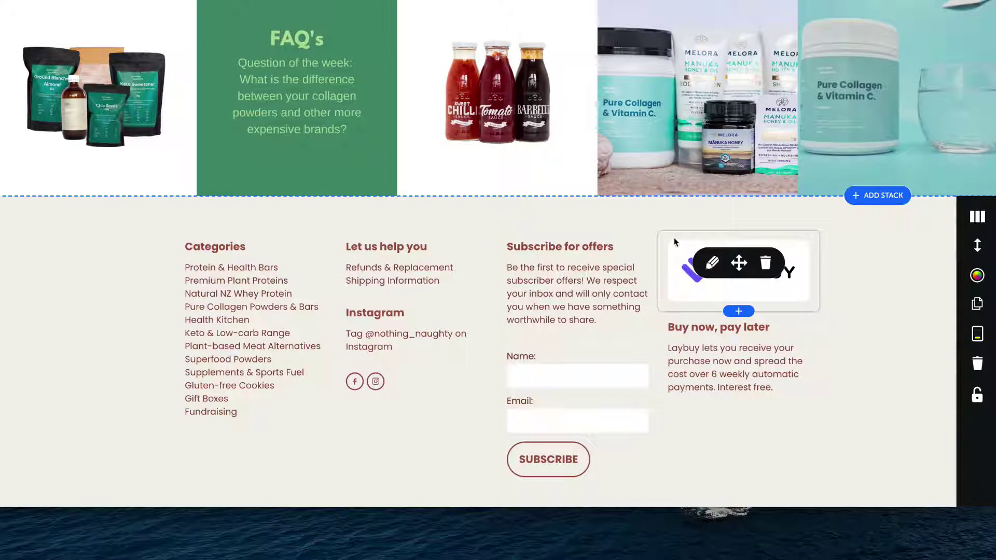
pyautogui.scroll(-2, 664, 218)
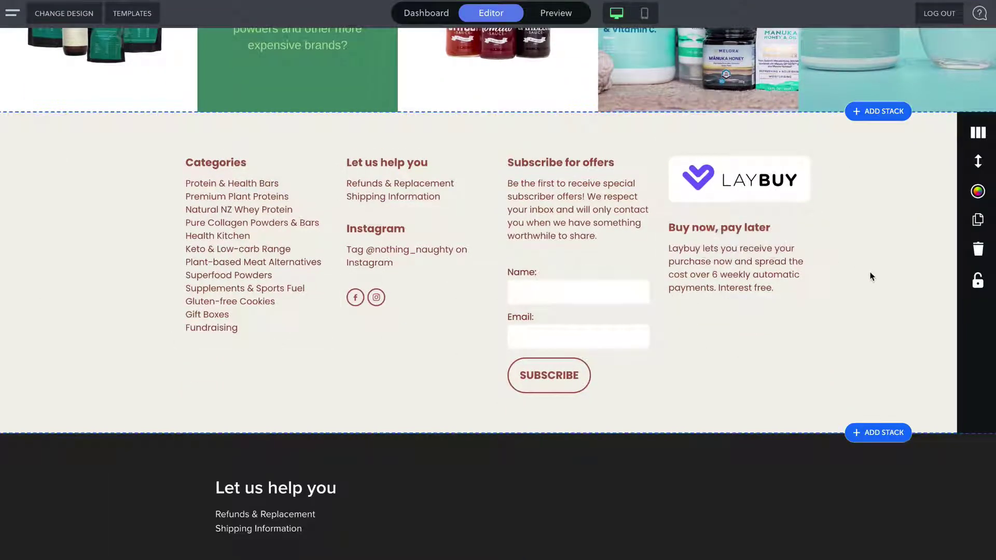
pyautogui.click(500, 468)
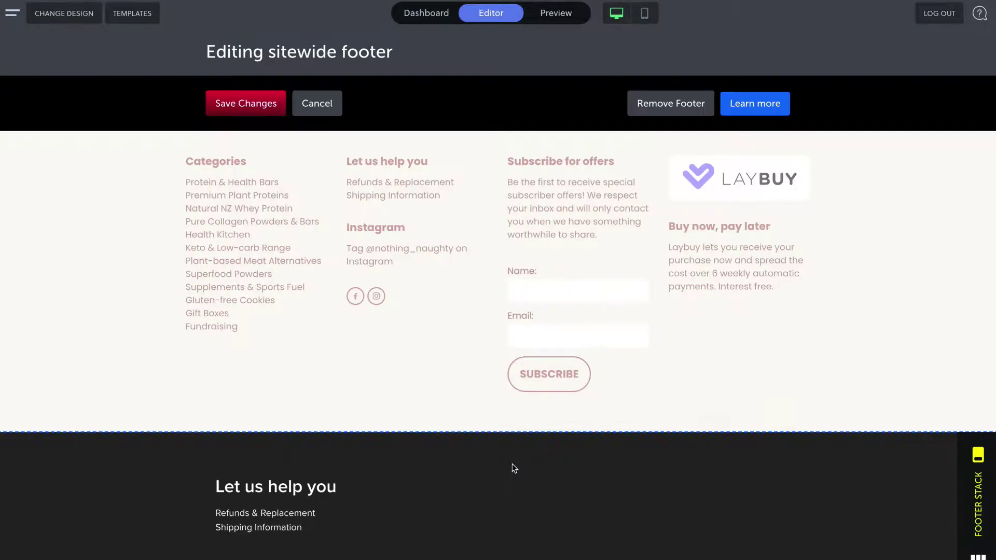
pyautogui.click(674, 107)
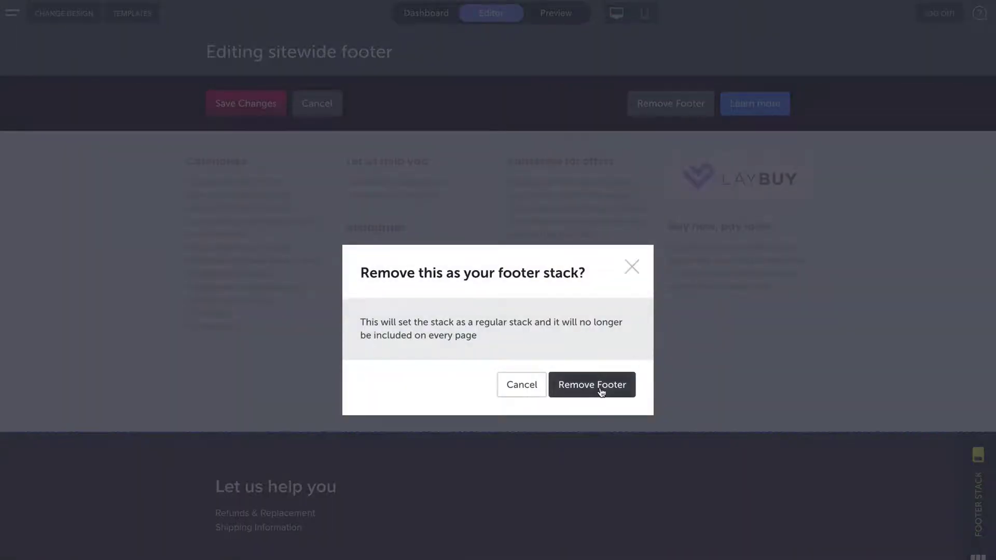
pyautogui.click(591, 385)
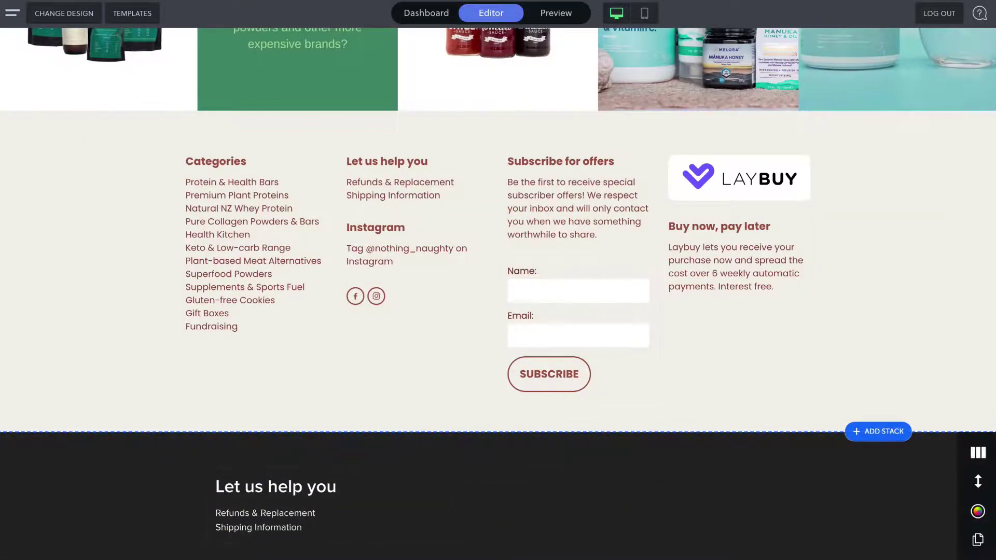
# Delete the old dark "Let us help you" stack and set the new four-column stack as the sitewide footer
pyautogui.press('Delete')
pyautogui.click(595, 499)
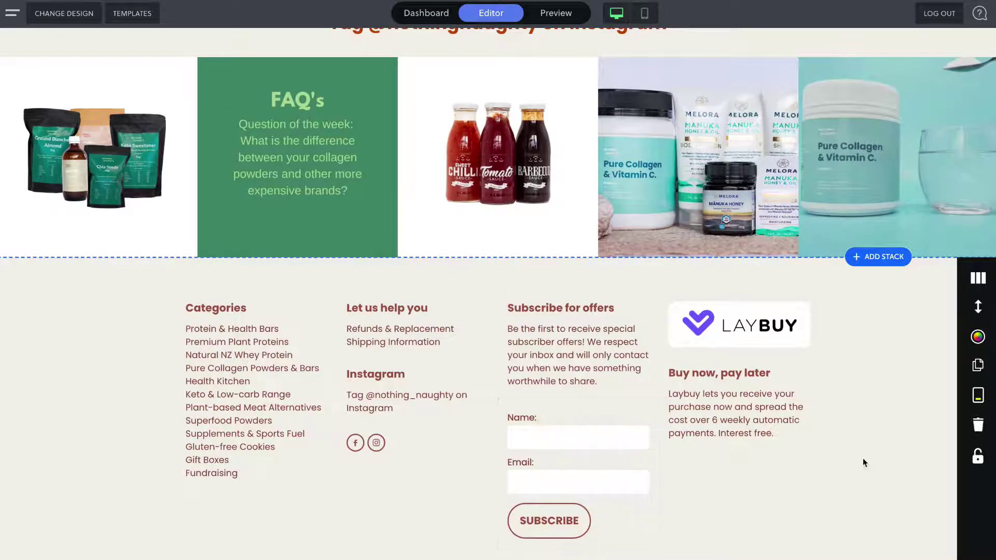
pyautogui.click(978, 397)
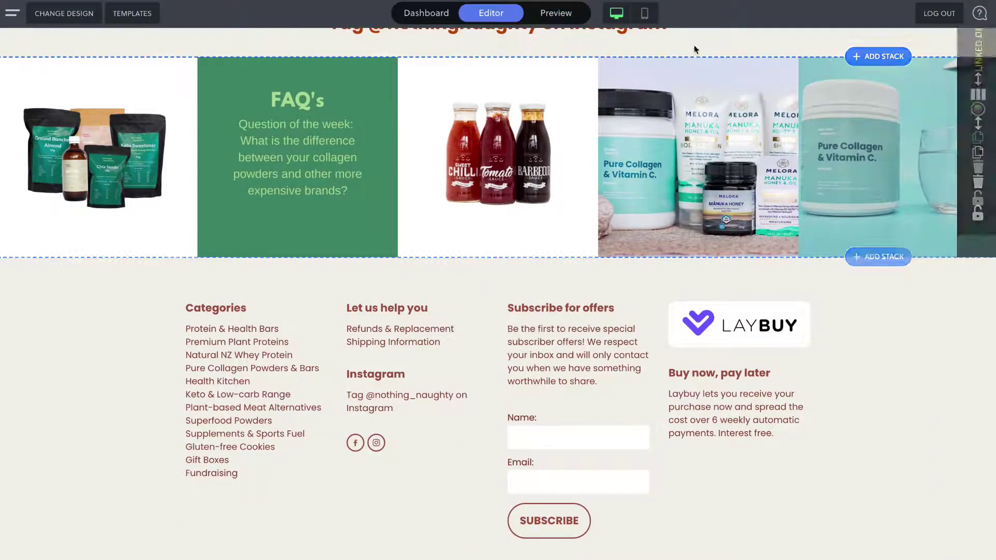
# Set the copyright footer background to #f2efea in the sitewide design settings and save the changes
pyautogui.click(72, 14)
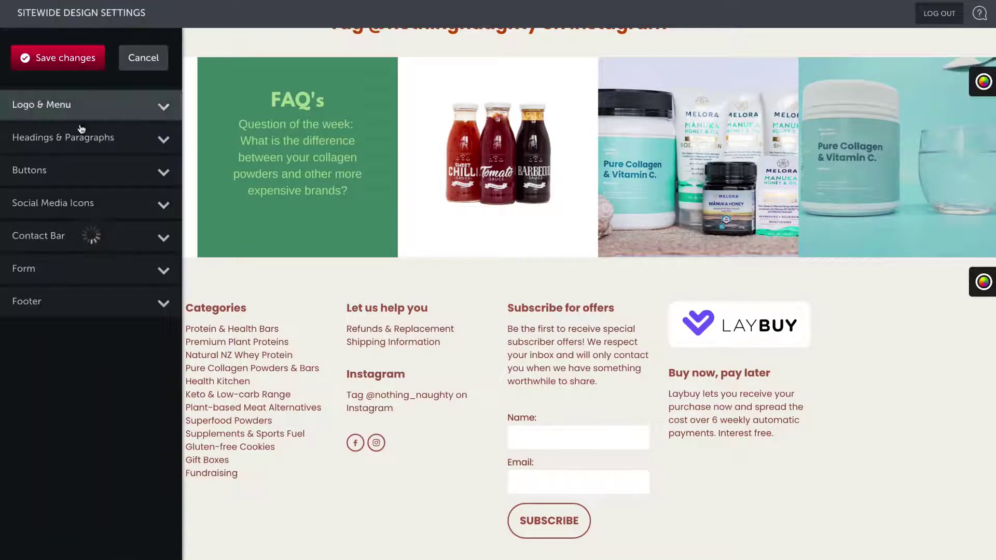
pyautogui.click(83, 310)
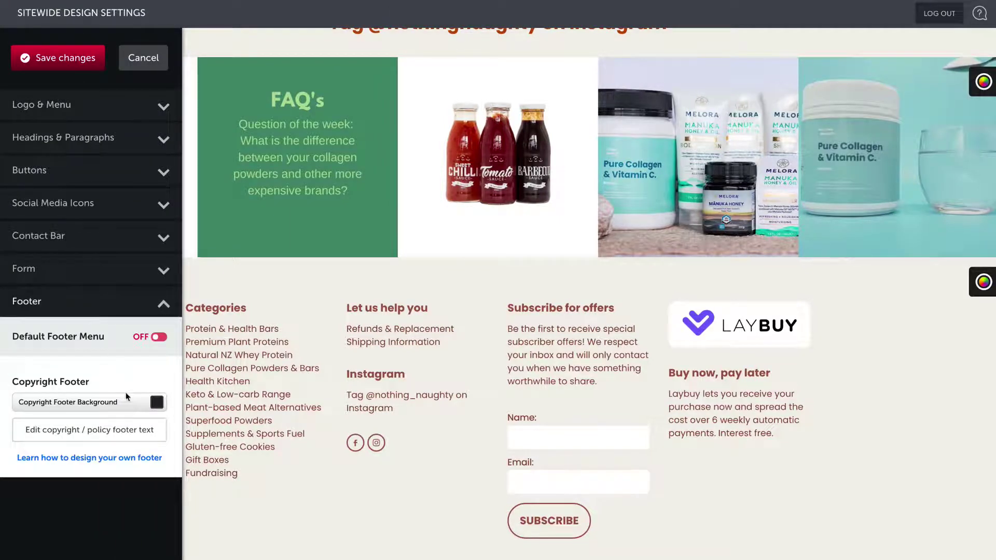
pyautogui.click(126, 397)
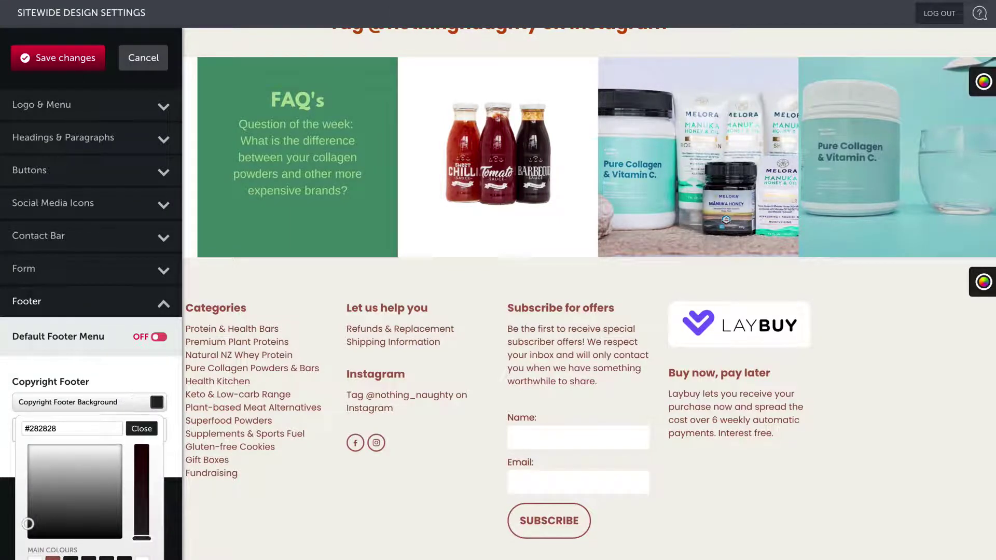
pyautogui.click(35, 558)
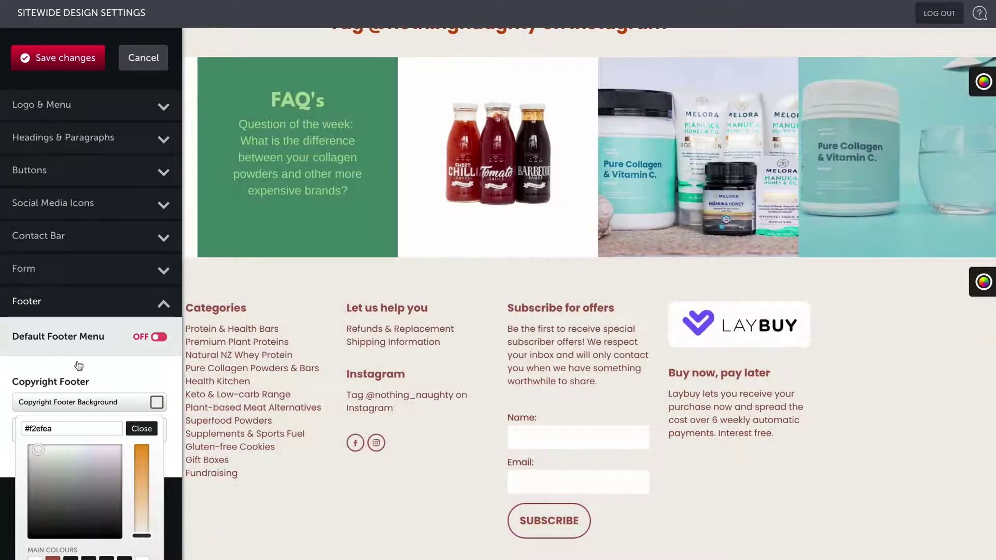
pyautogui.click(77, 58)
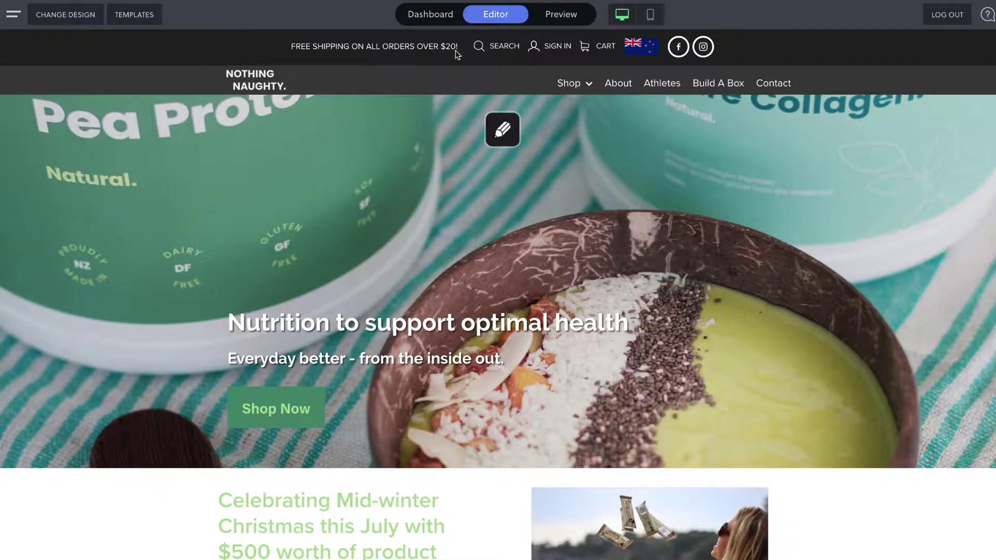
# Upload the Logo file from the Nothing Naughty folder as the site's desktop logo in the sitewide design settings
pyautogui.click(83, 18)
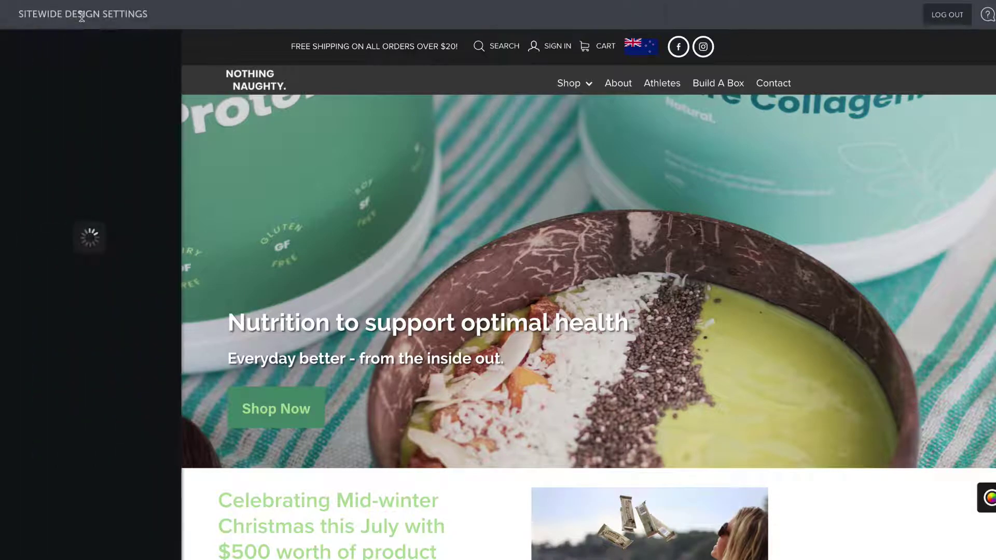
pyautogui.click(95, 113)
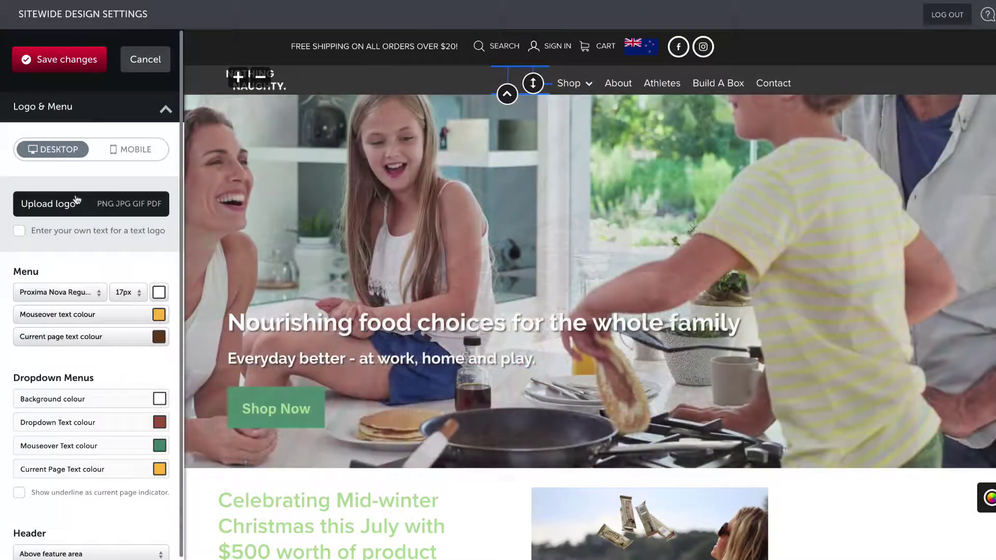
pyautogui.click(77, 202)
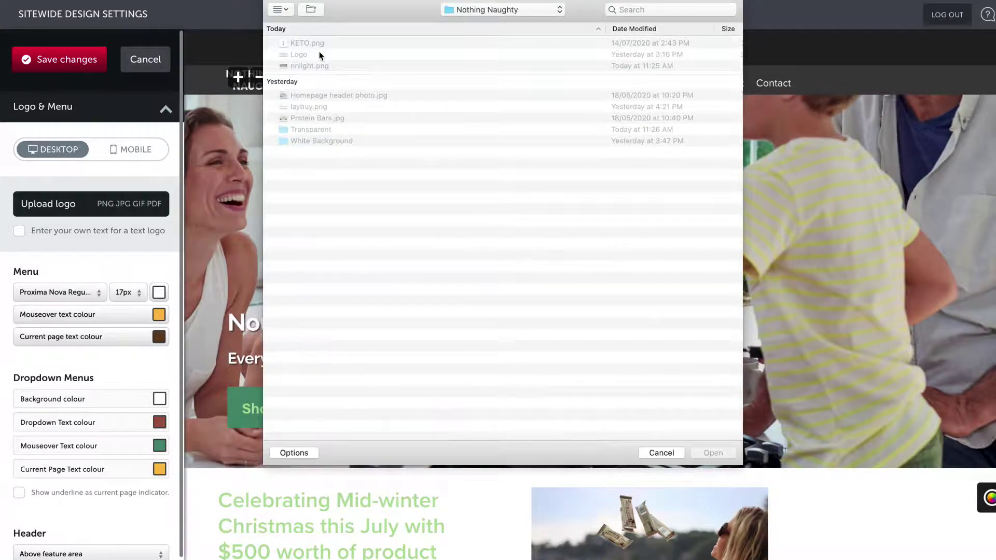
pyautogui.doubleClick(319, 53)
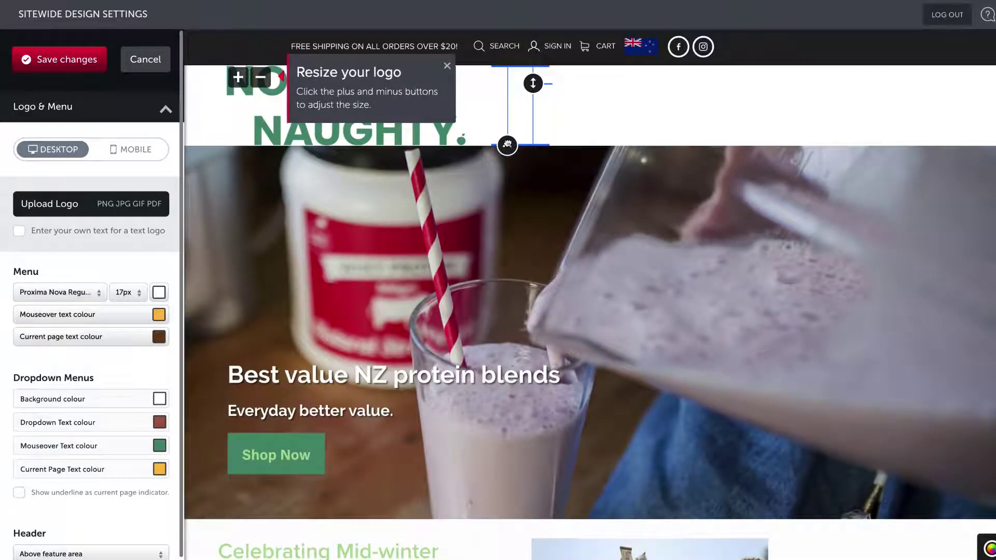
# Shrink the header logo to a small size and increase the header height slightly for more space around it
pyautogui.click(267, 84)
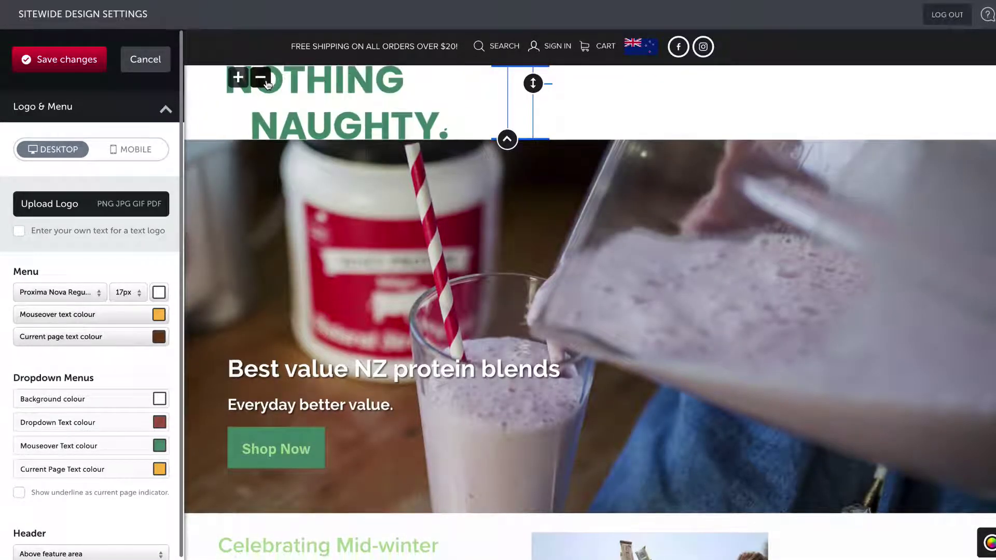
pyautogui.click(267, 83)
pyautogui.click(268, 84)
pyautogui.click(267, 84)
pyautogui.click(267, 84)
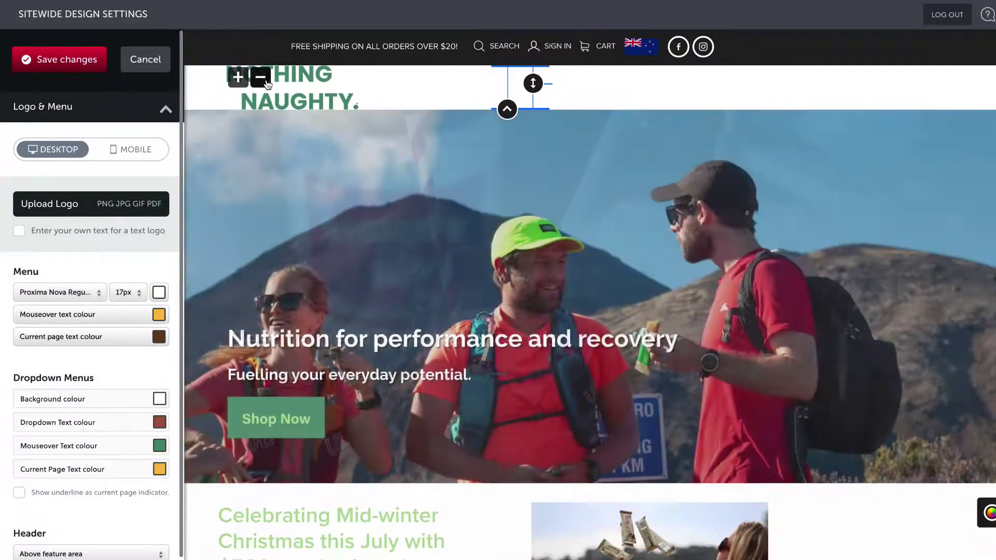
pyautogui.click(267, 84)
pyautogui.click(267, 83)
pyautogui.click(260, 78)
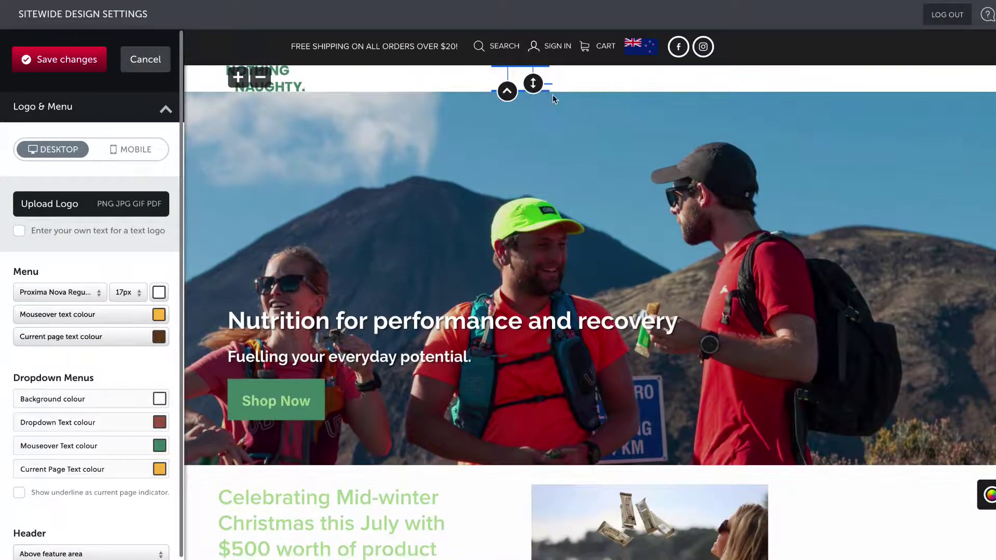
pyautogui.moveTo(506, 91); pyautogui.dragTo(507, 108)
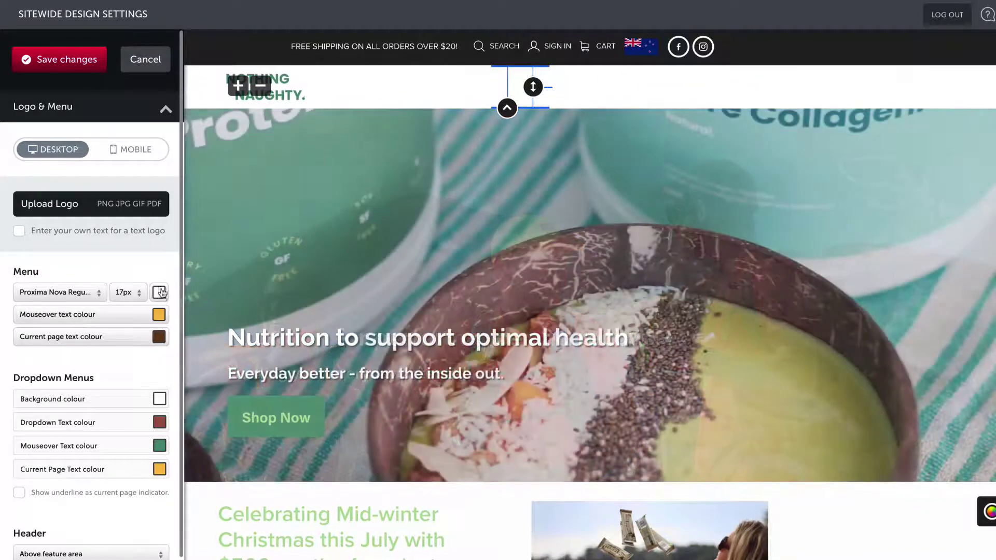
# Set the menu text colour to reddish brown #a86044 and the menu font to Poppins Medium
pyautogui.click(159, 292)
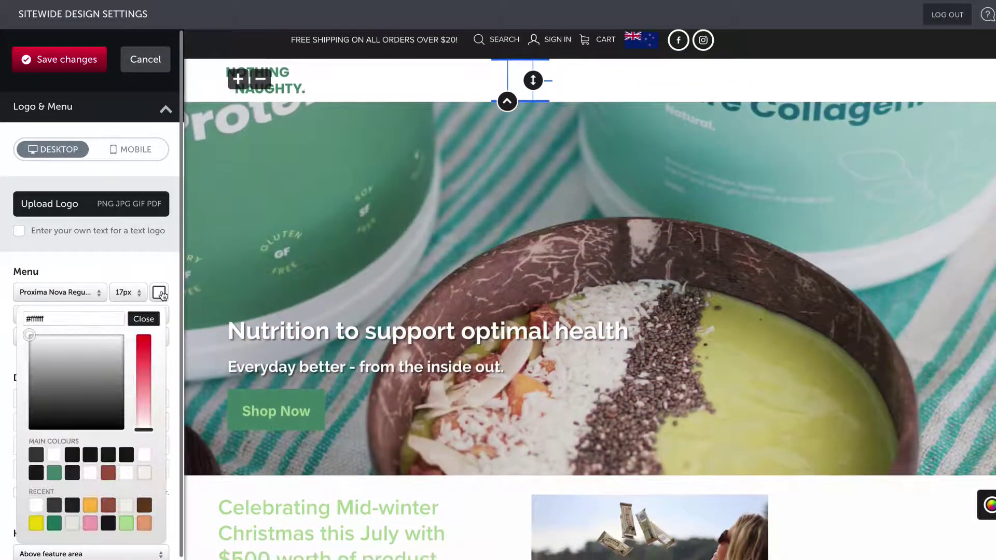
pyautogui.click(145, 506)
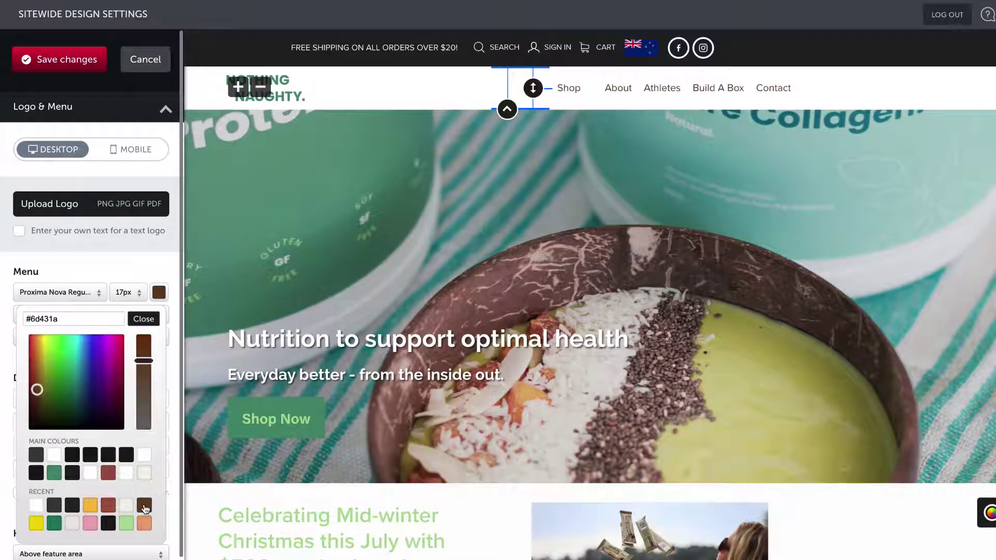
pyautogui.click(108, 506)
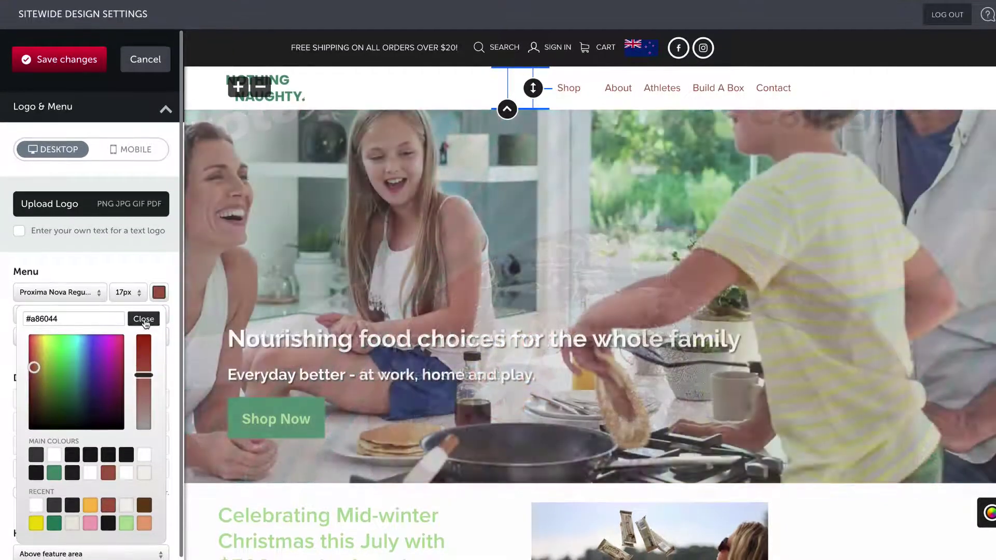
pyautogui.click(140, 318)
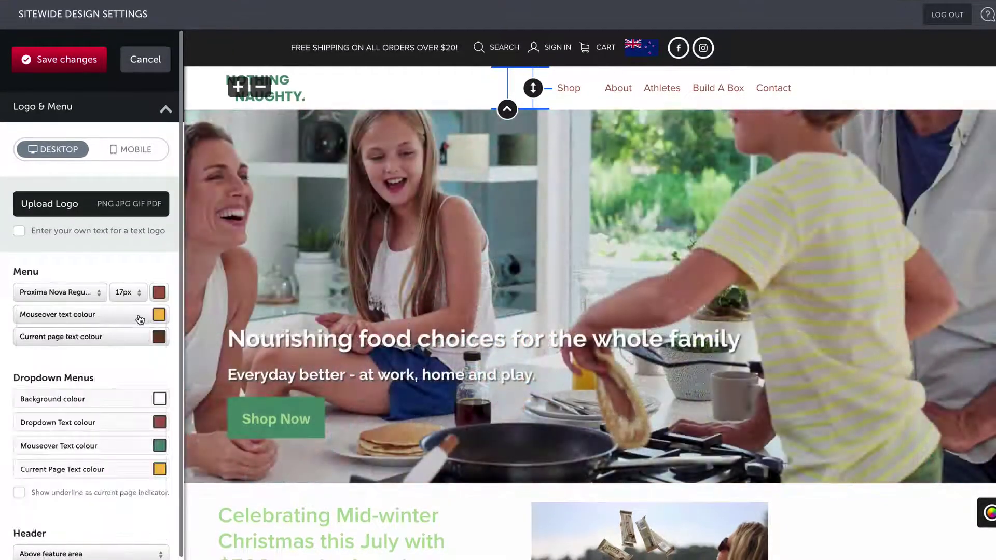
pyautogui.click(71, 293)
pyautogui.write('poppins')
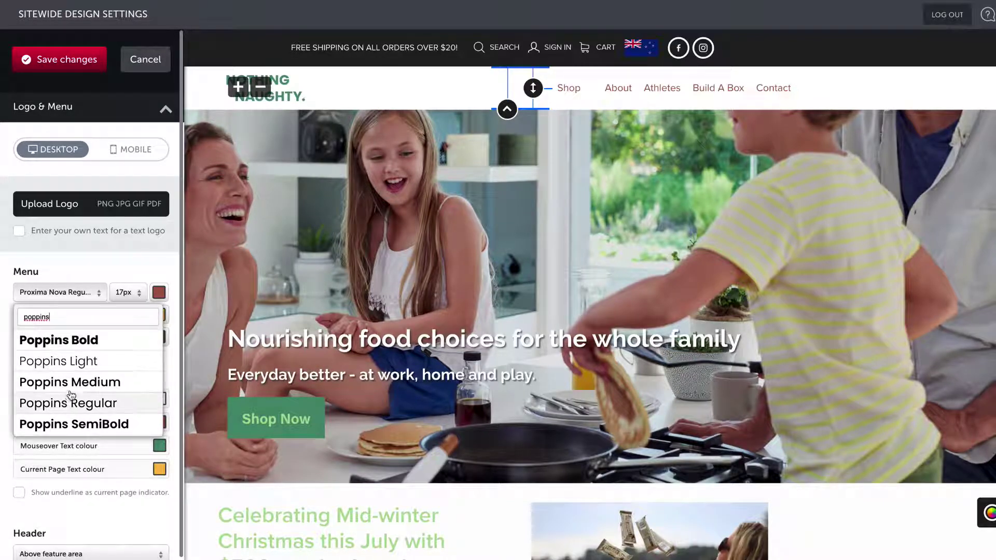
pyautogui.click(74, 383)
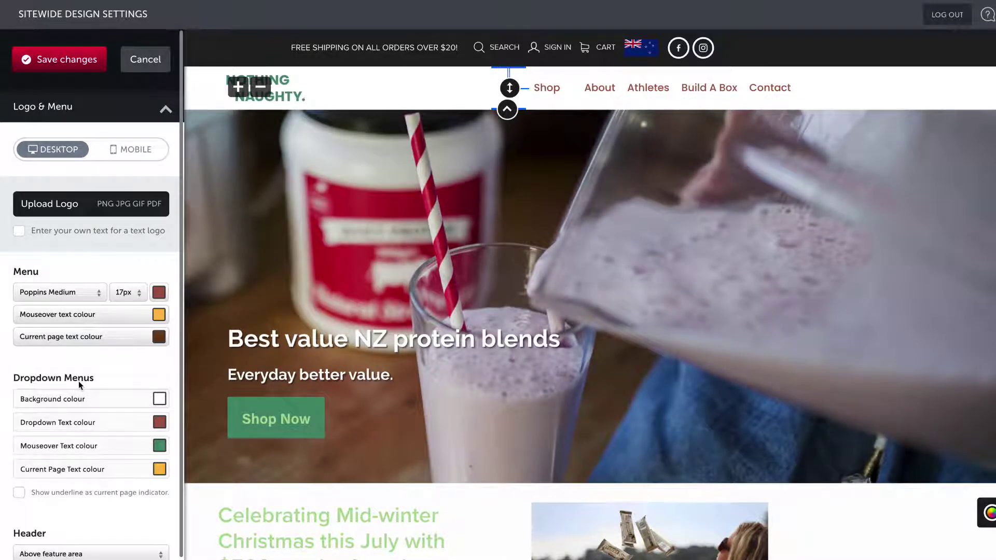
# Set the contact bar's background colour to #f2efea in the sitewide design settings
pyautogui.scroll(-3, 87, 528)
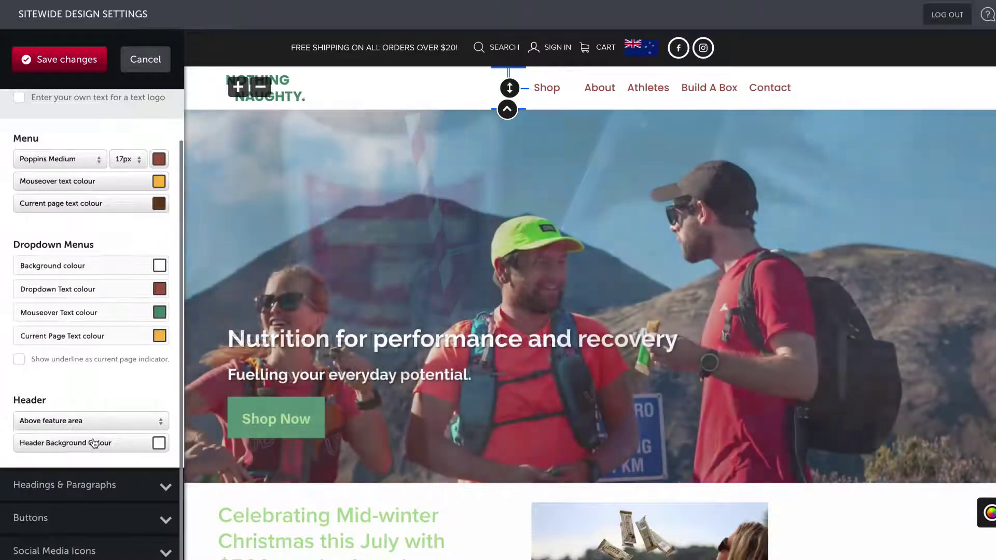
pyautogui.scroll(-1, 86, 528)
pyautogui.click(87, 528)
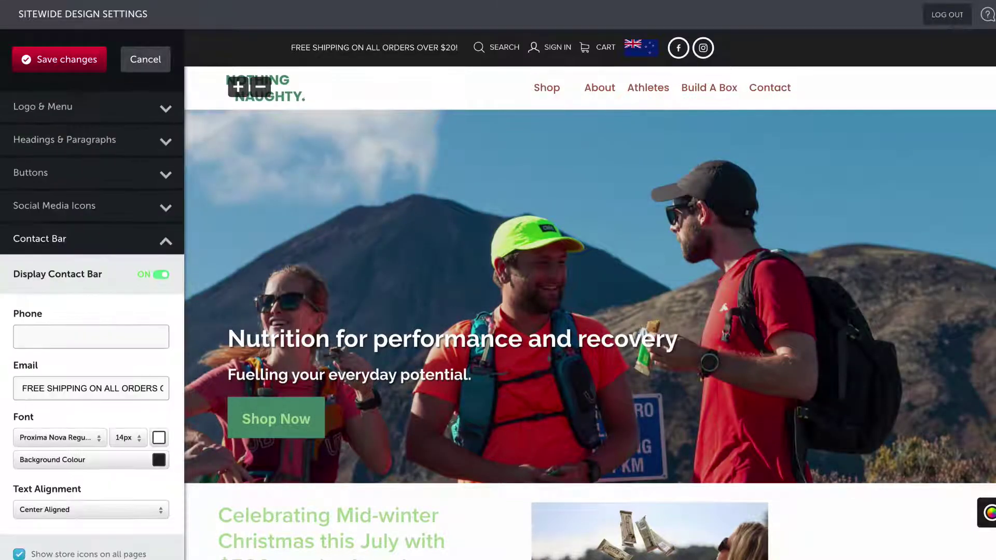
pyautogui.click(157, 460)
pyautogui.scroll(-1, 146, 527)
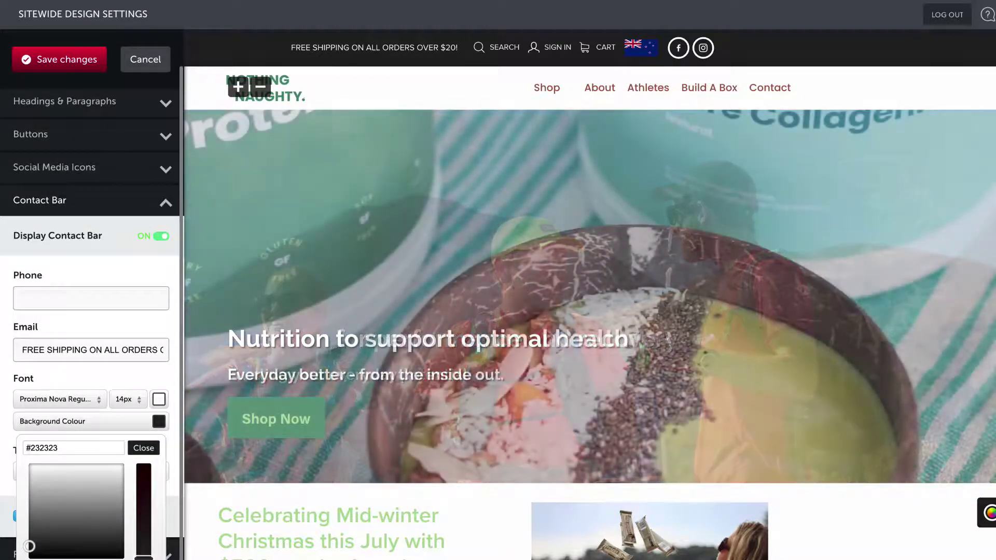
pyautogui.tripleClick(72, 457)
pyautogui.write('#f2efea')
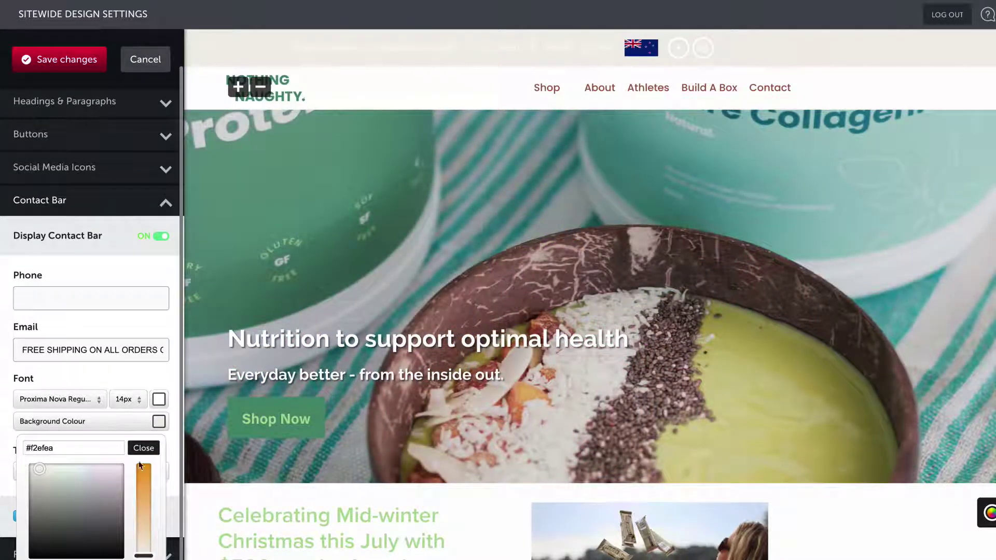
# Set the contact bar's font to Poppins Medium and its text colour to #a86044
pyautogui.click(60, 400)
pyautogui.write('poppins')
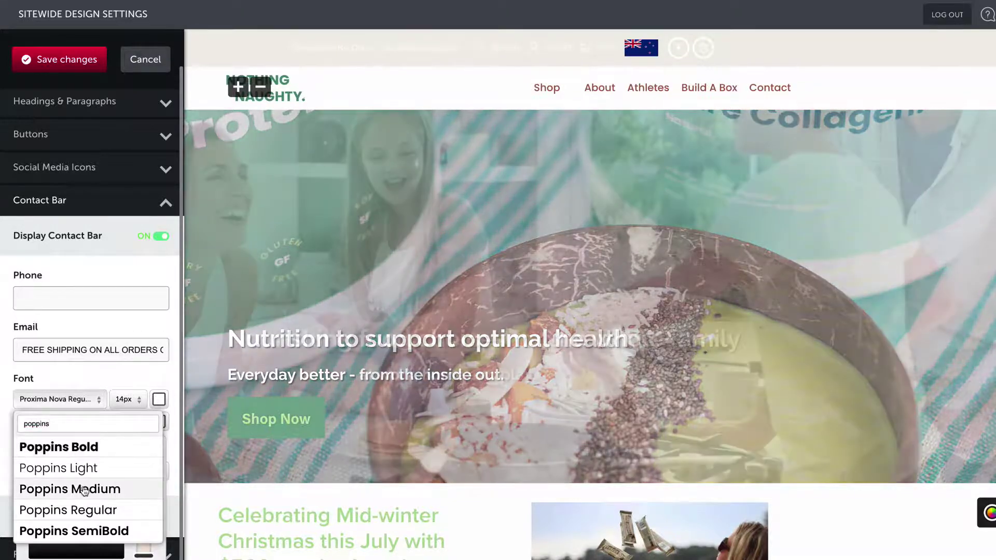
pyautogui.click(82, 488)
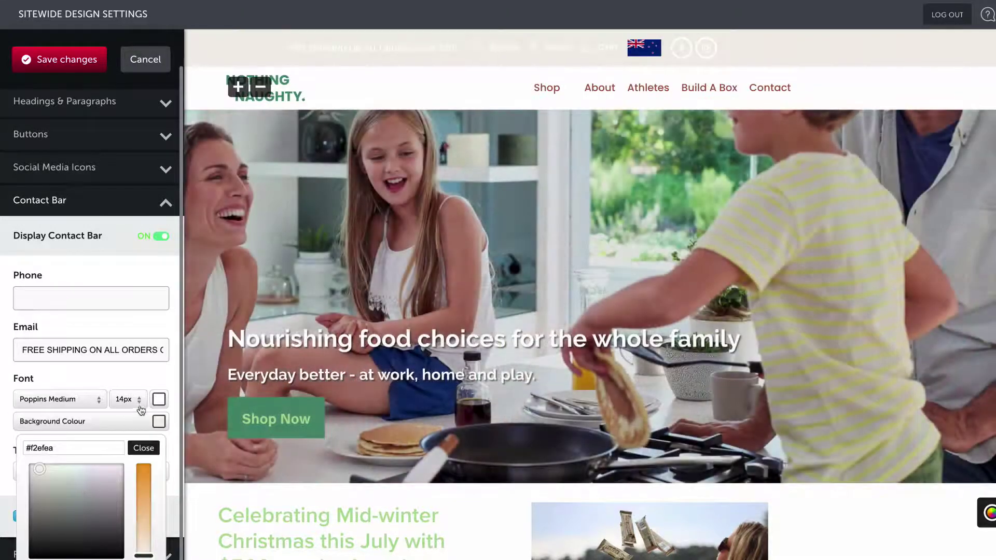
pyautogui.click(159, 401)
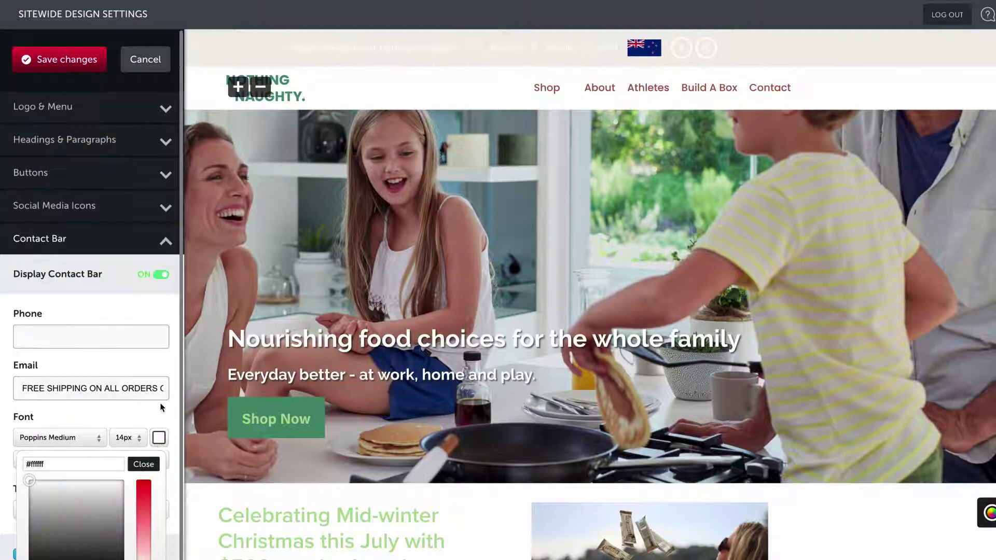
pyautogui.write('#a86044')
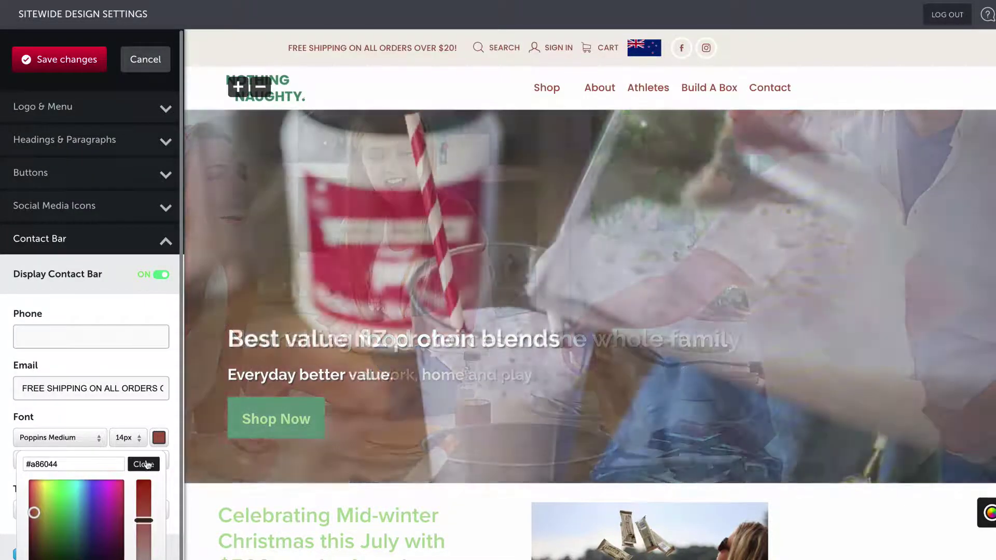
pyautogui.click(145, 465)
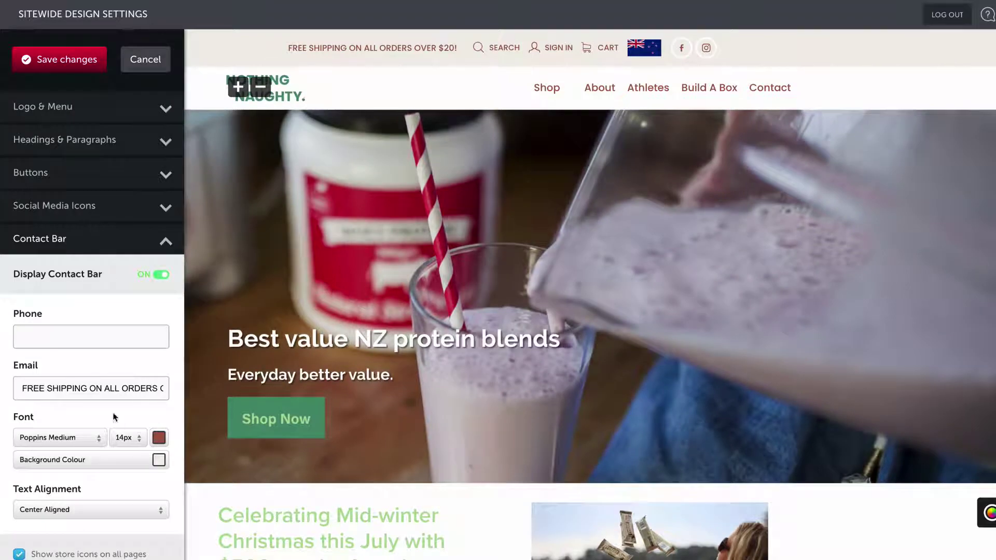
# Try black as the colour of the social media icons in the contact bar and switch it back to white
pyautogui.click(89, 210)
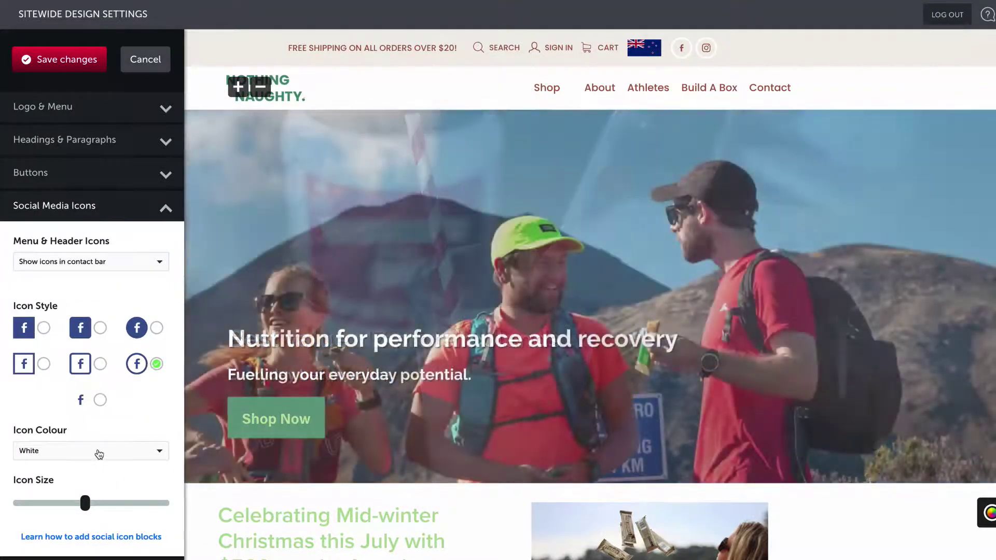
pyautogui.click(98, 454)
pyautogui.click(63, 506)
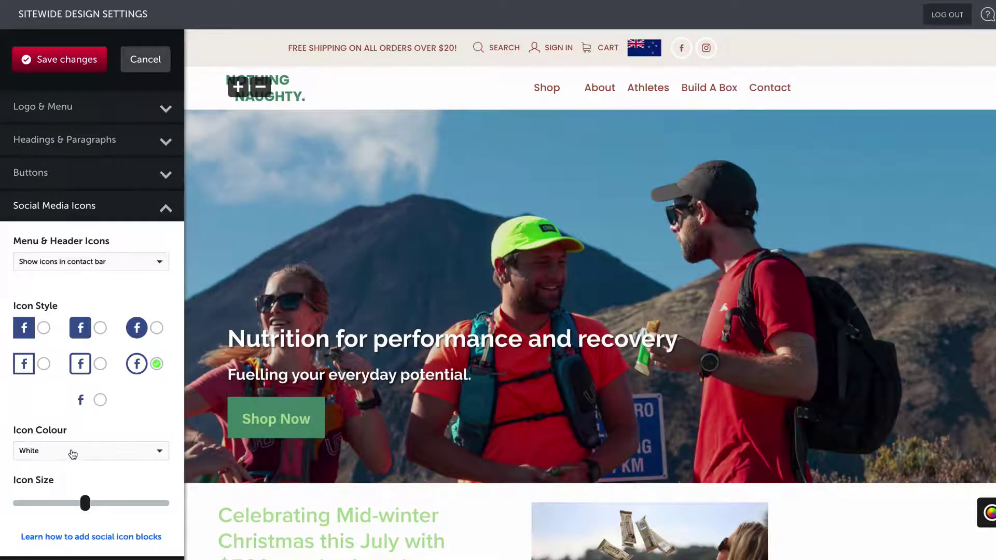
pyautogui.click(70, 455)
pyautogui.click(54, 493)
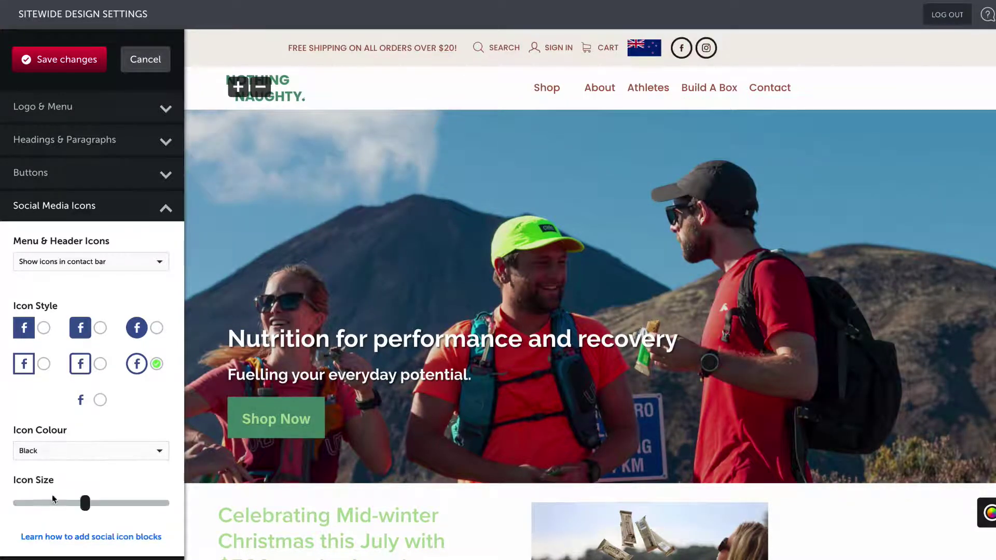
pyautogui.click(77, 455)
pyautogui.click(60, 498)
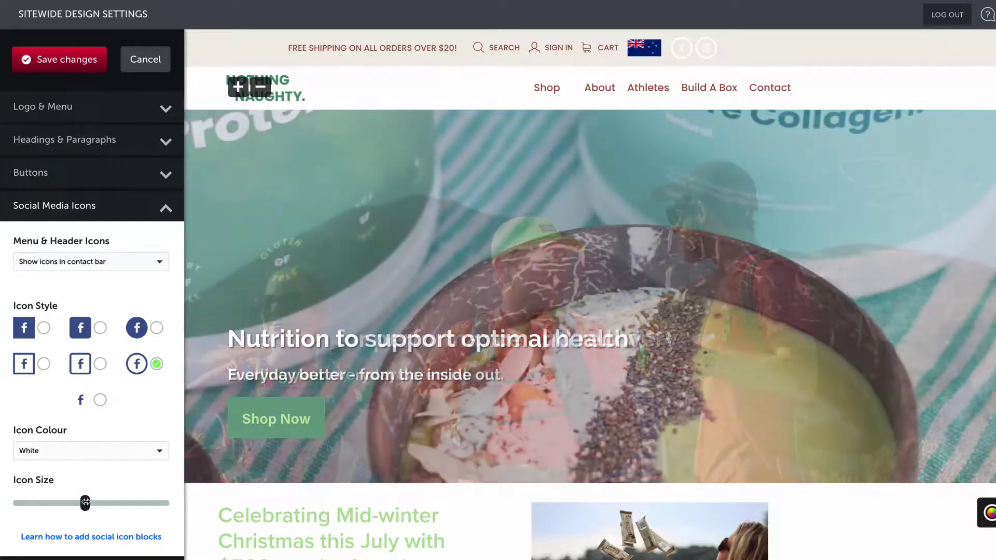
# Make the social media icons smaller, give them a custom reddish-brown icon colour and save the design changes
pyautogui.moveTo(85, 502); pyautogui.dragTo(53, 501)
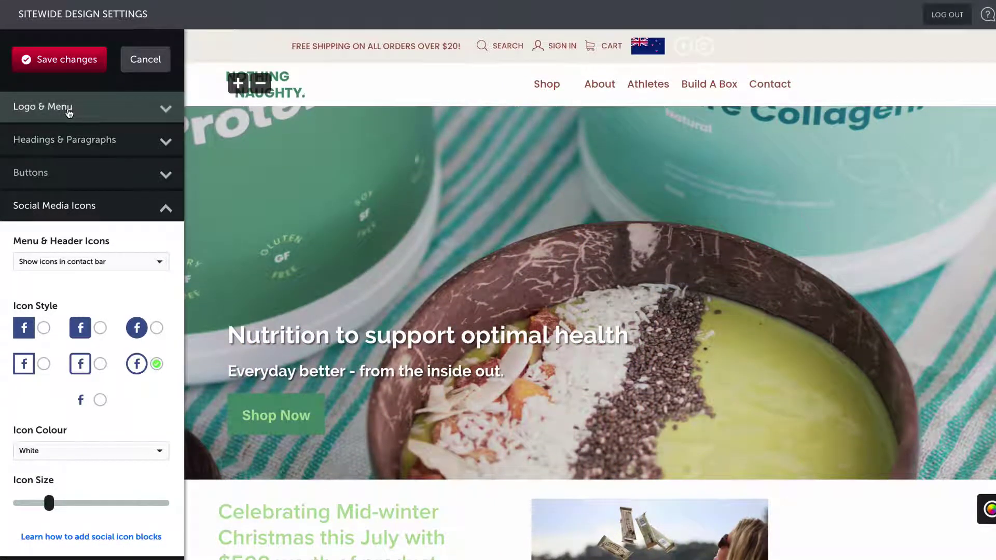
pyautogui.click(104, 450)
pyautogui.click(59, 534)
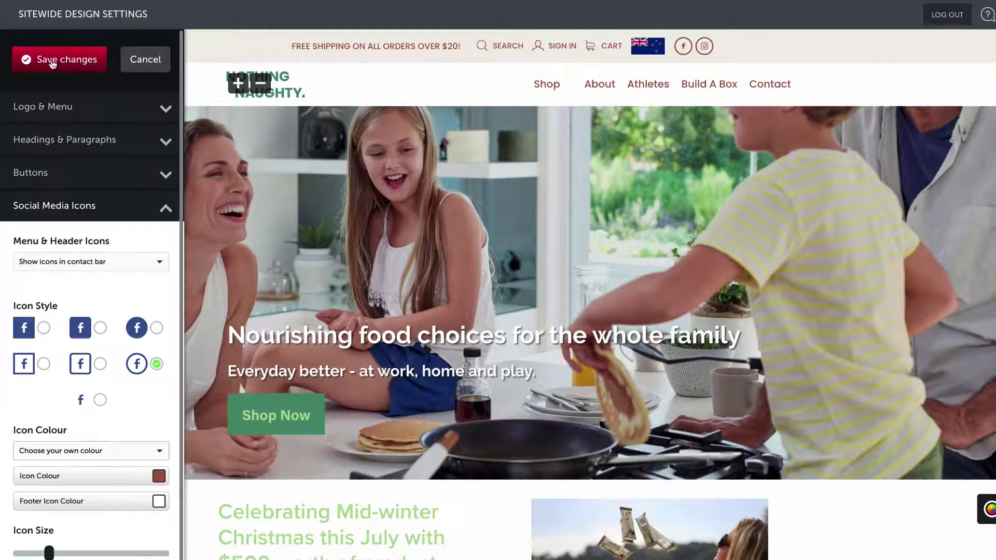
pyautogui.click(51, 61)
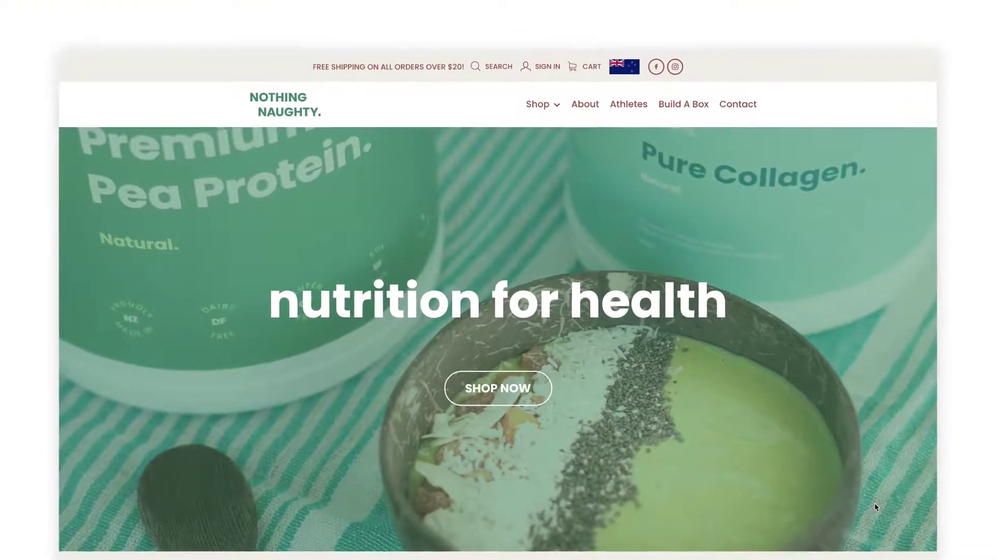
# Look over the redesigned homepage from the header down to the Instagram section
pyautogui.scroll(-9, 872, 487)
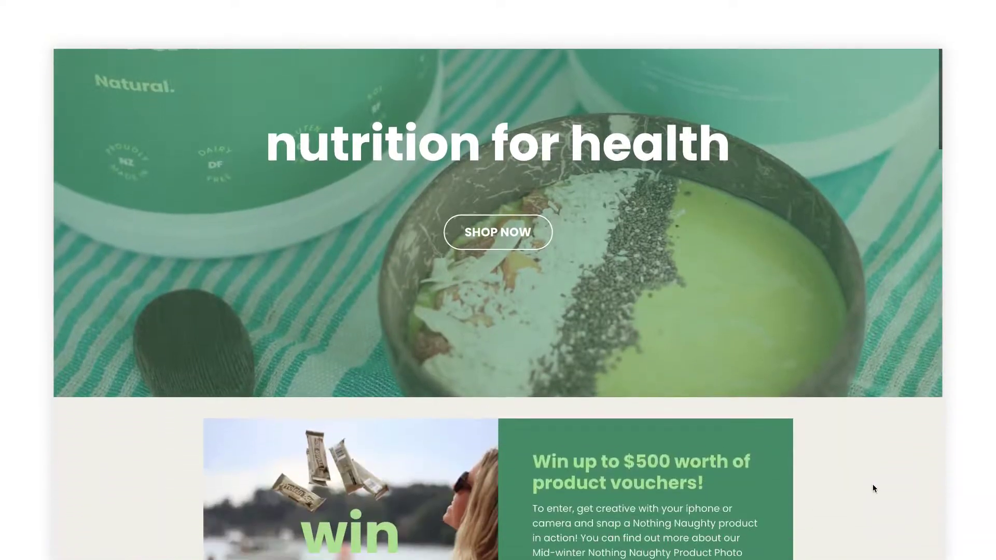
pyautogui.scroll(-15, 873, 488)
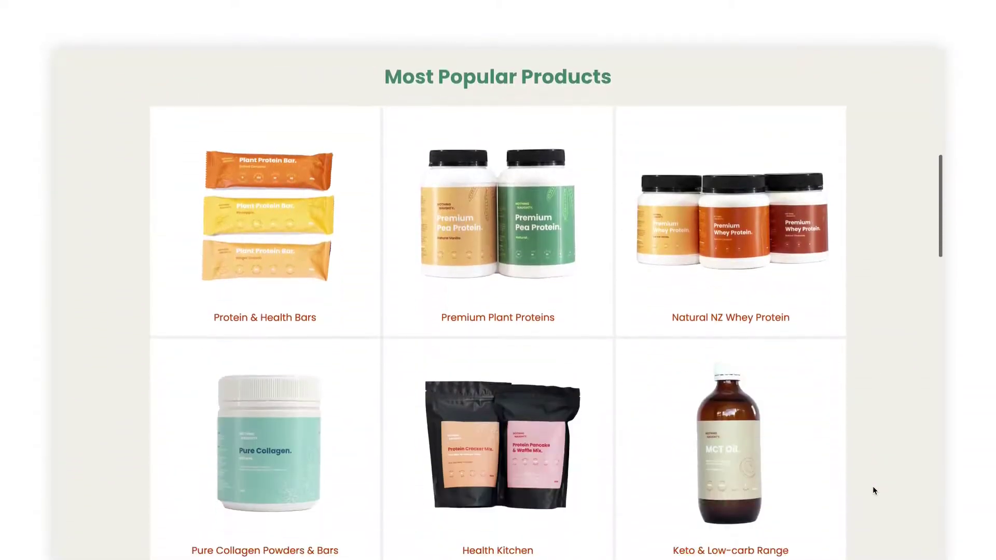
pyautogui.scroll(-20, 873, 486)
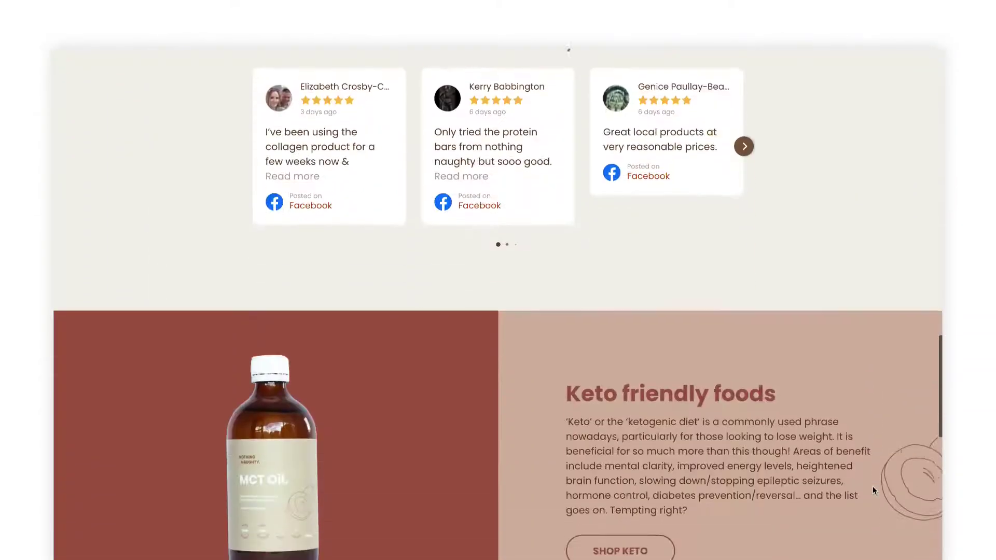
pyautogui.scroll(-15, 872, 491)
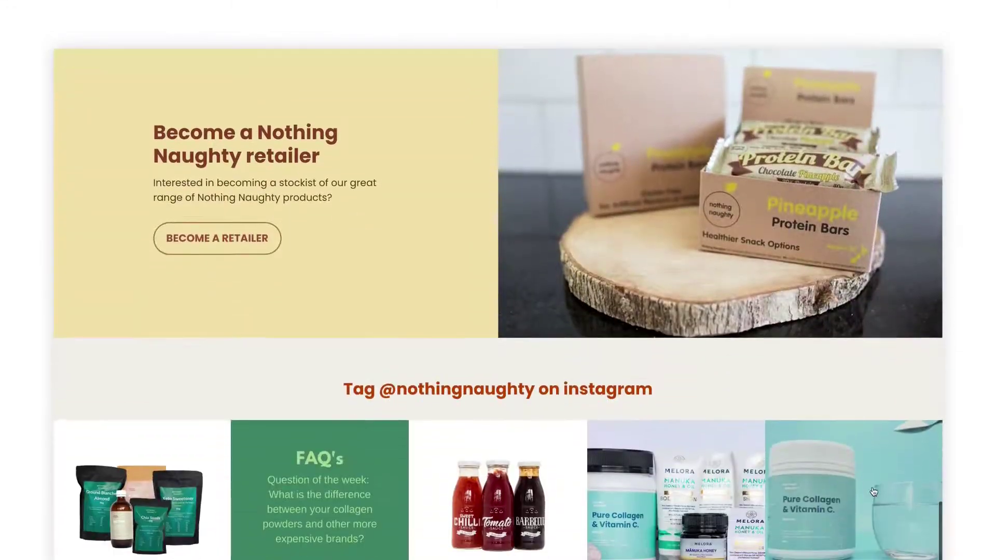